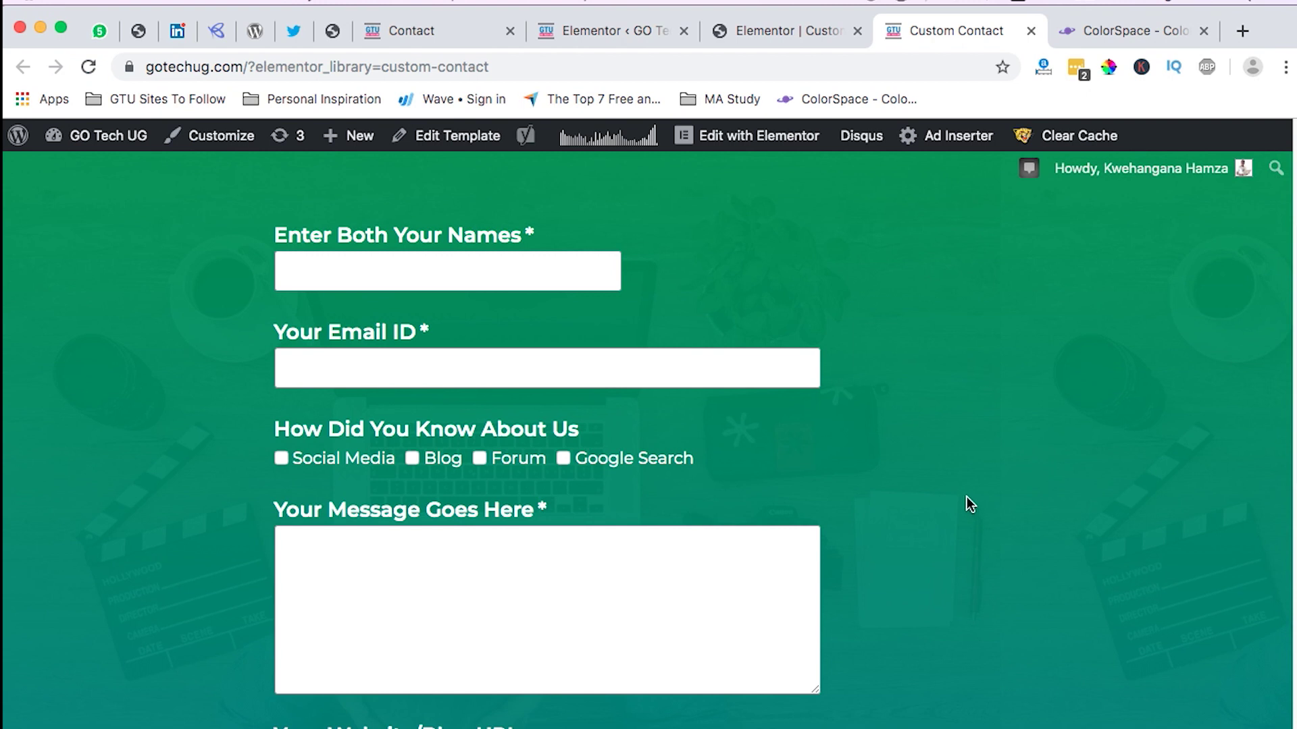
Step: Scroll through the Contact page's form and try its Website/Blog URL field
{"action": "scroll", "coordinate": [648, 399], "scroll_direction": "up", "scroll_amount": 2}
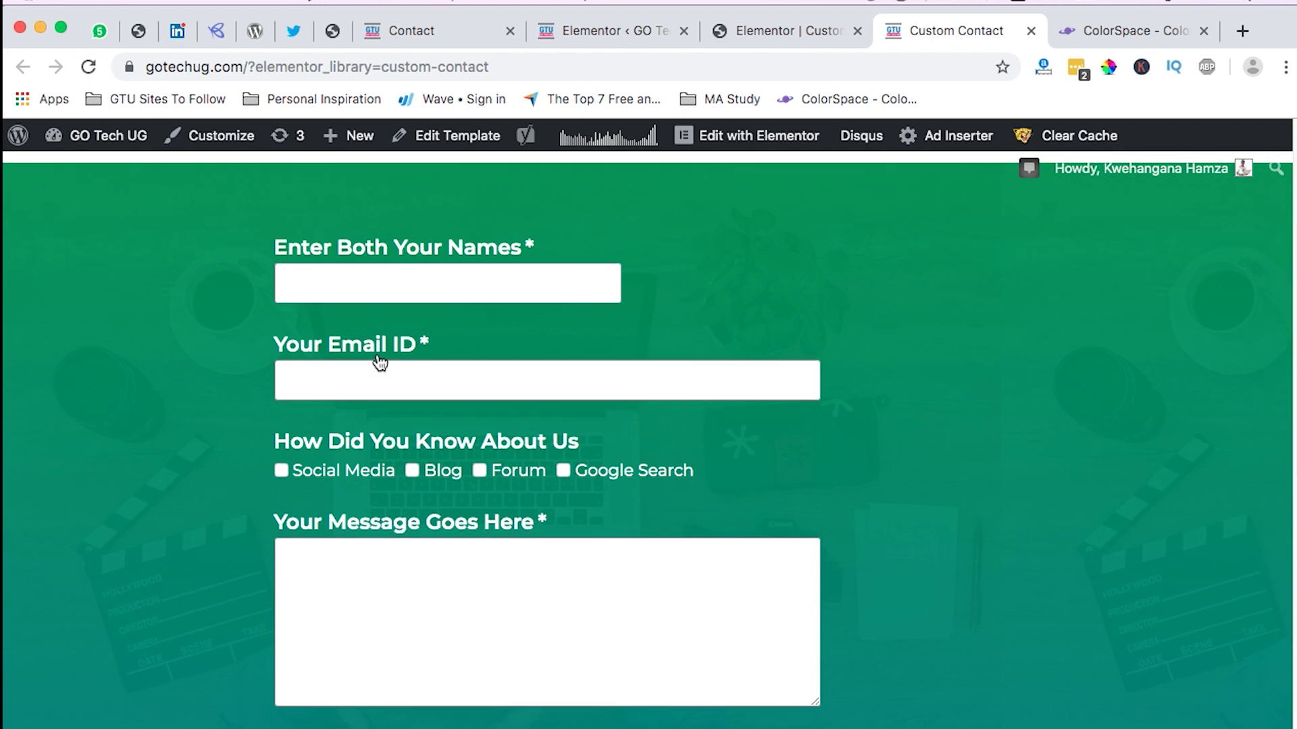
{"action": "scroll", "coordinate": [427, 292], "scroll_direction": "down", "scroll_amount": 4}
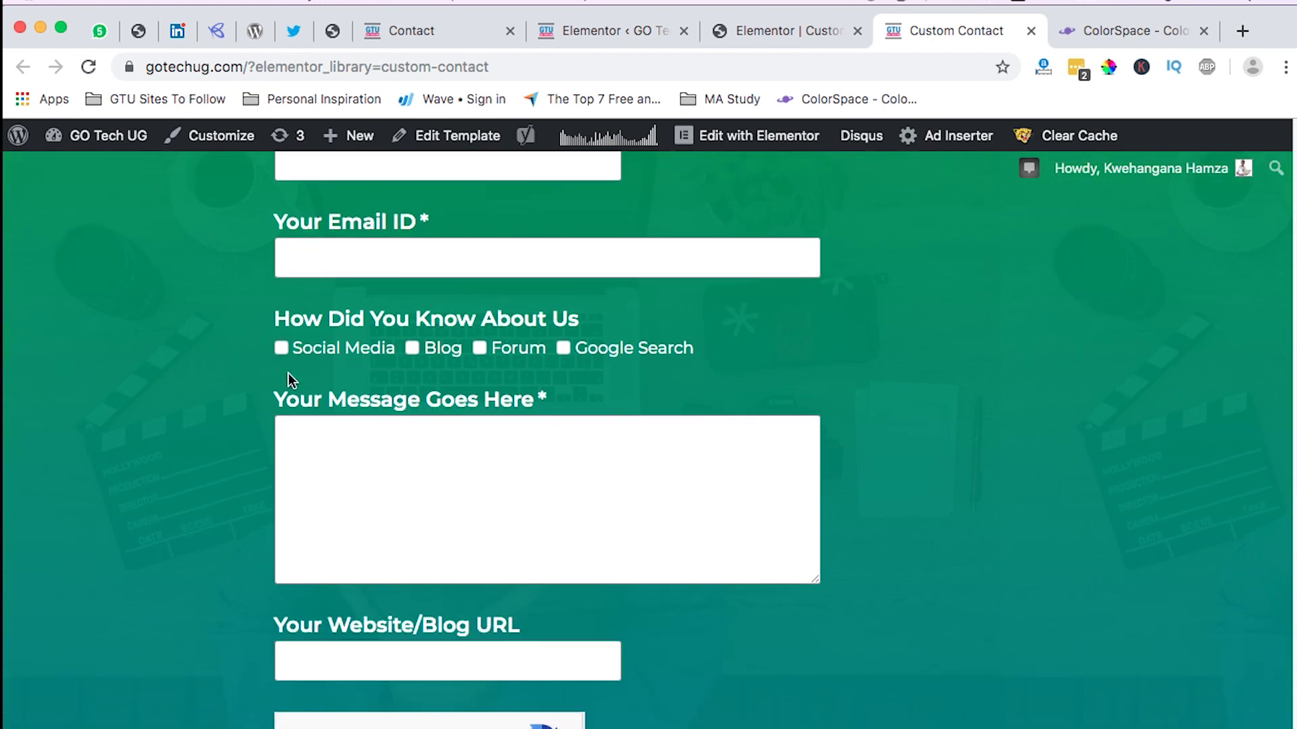
{"action": "scroll", "coordinate": [379, 451], "scroll_direction": "down", "scroll_amount": 2}
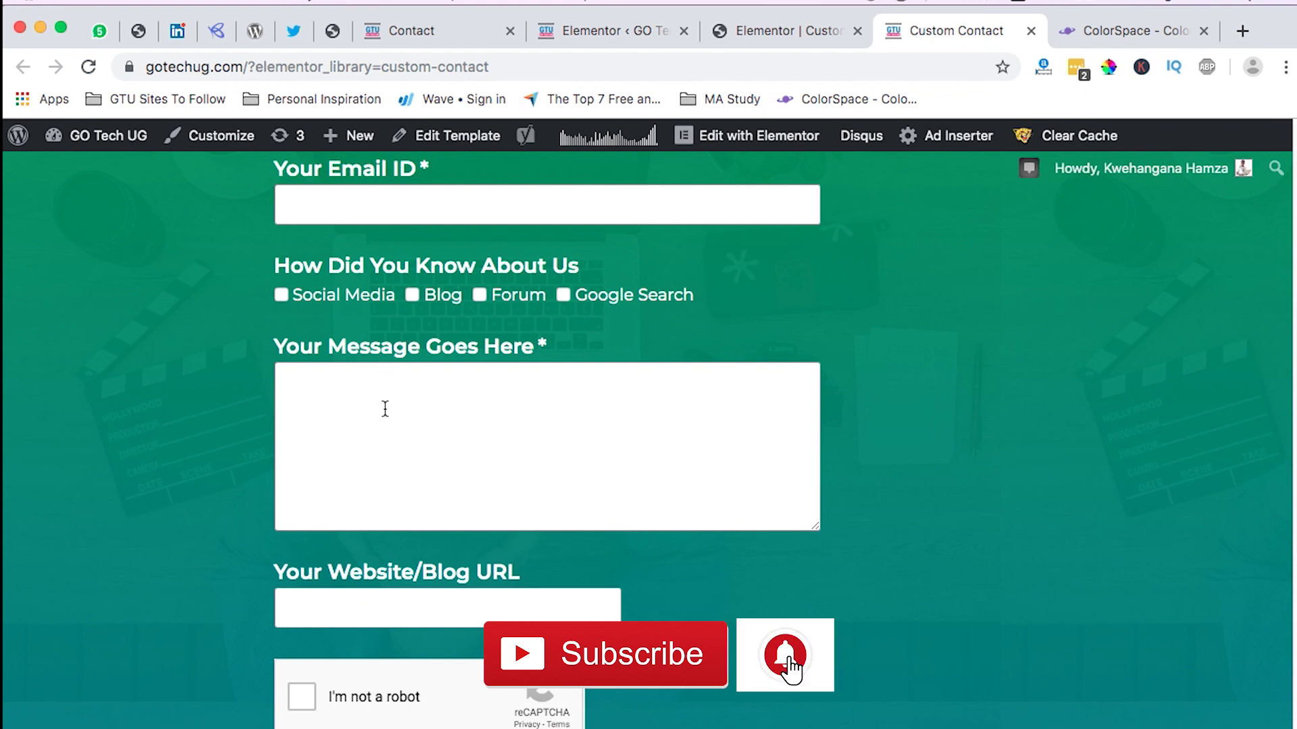
{"action": "scroll", "coordinate": [432, 435], "scroll_direction": "down", "scroll_amount": 3}
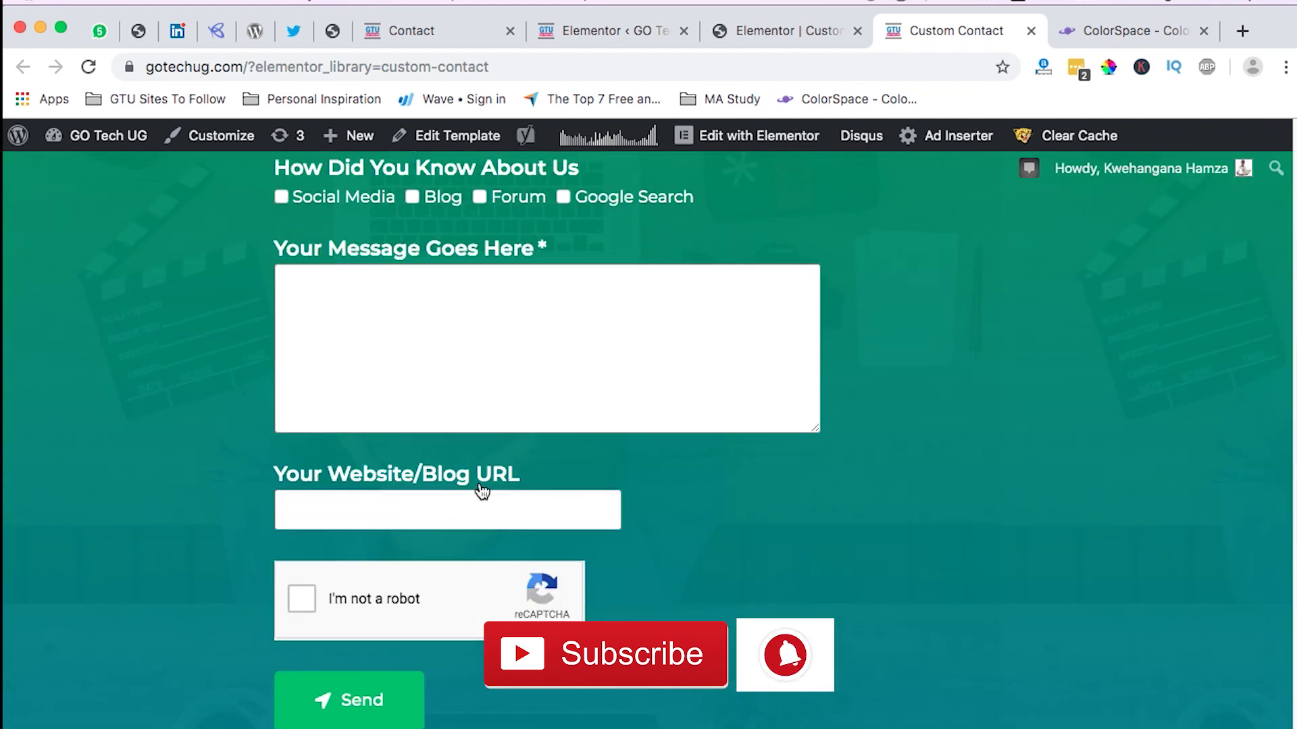
{"action": "left_click", "coordinate": [452, 512]}
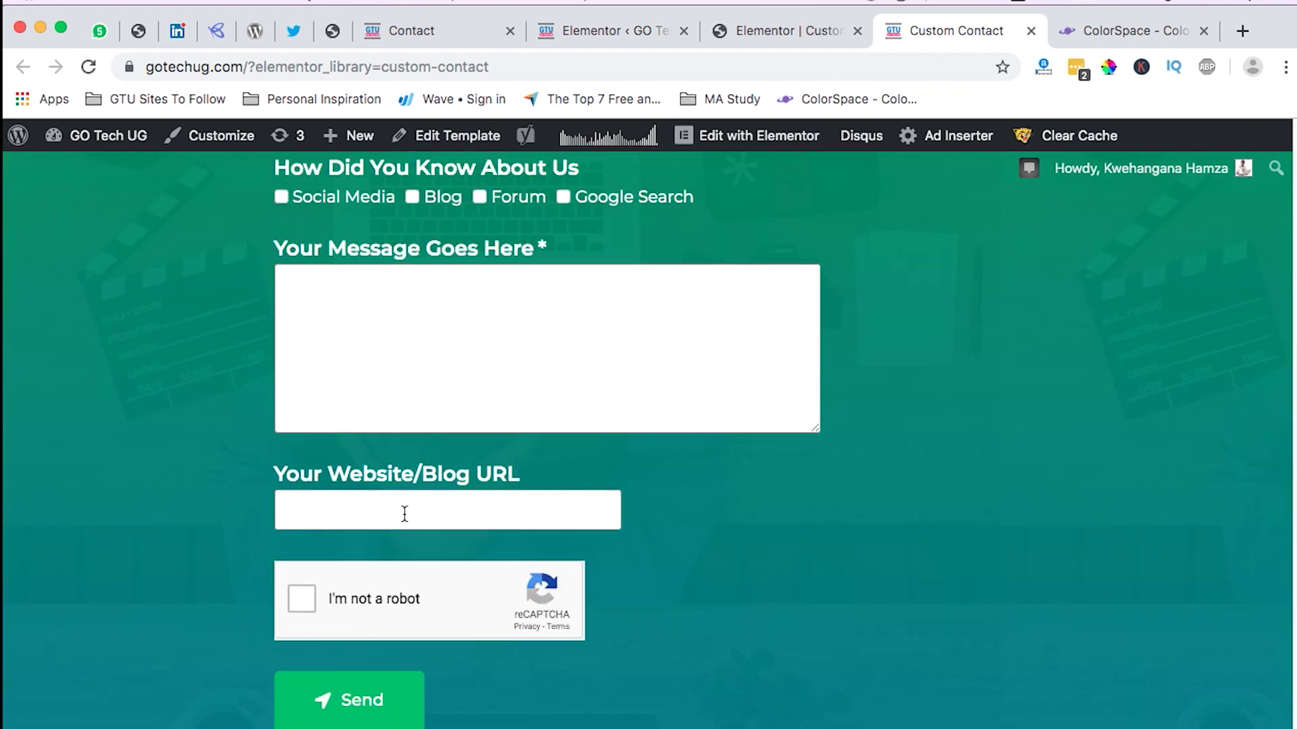
{"action": "scroll", "coordinate": [404, 514], "scroll_direction": "down", "scroll_amount": 1}
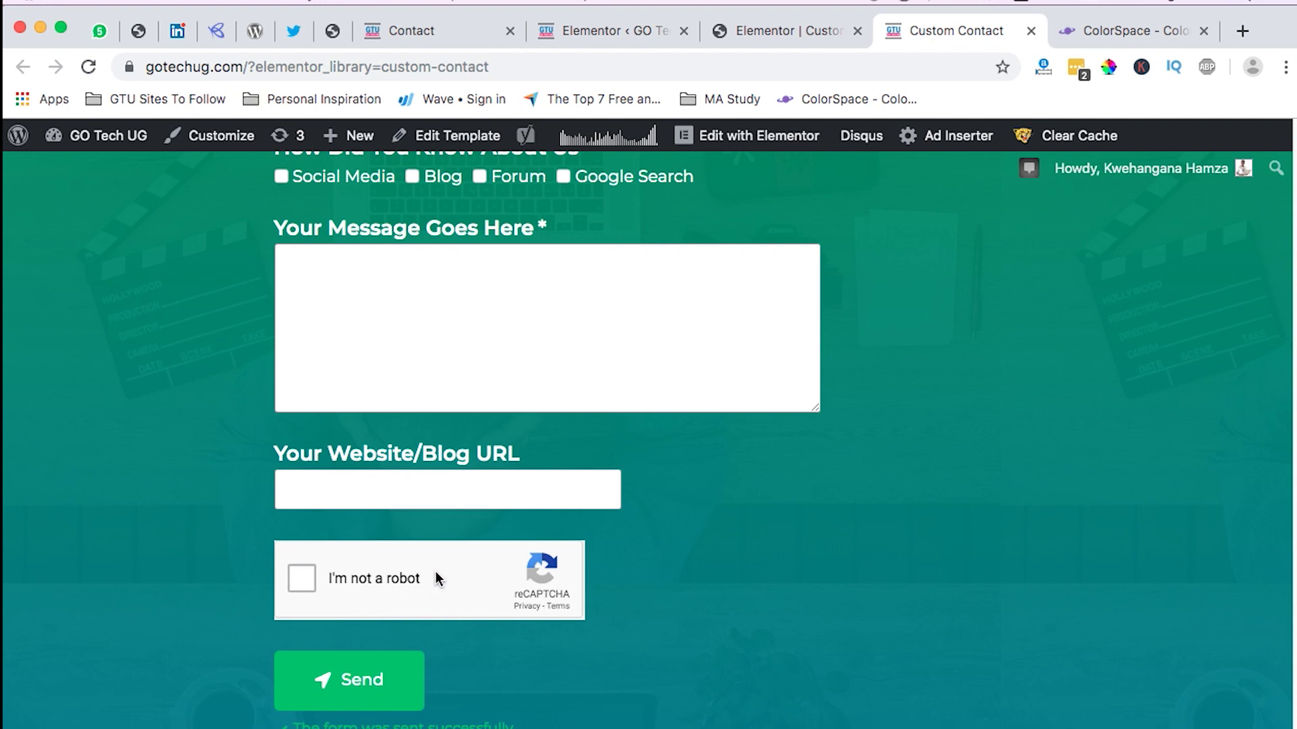
{"action": "scroll", "coordinate": [466, 612], "scroll_direction": "down", "scroll_amount": 5}
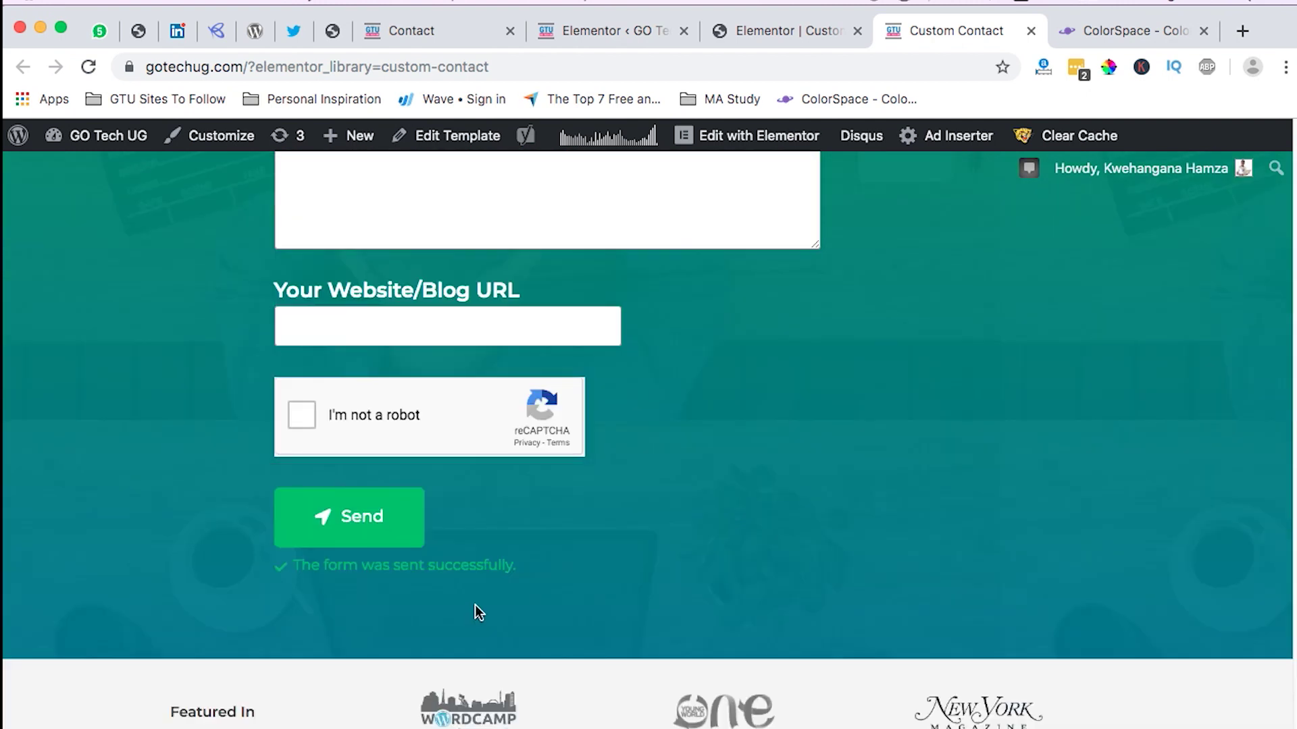
{"action": "scroll", "coordinate": [476, 604], "scroll_direction": "up", "scroll_amount": 6}
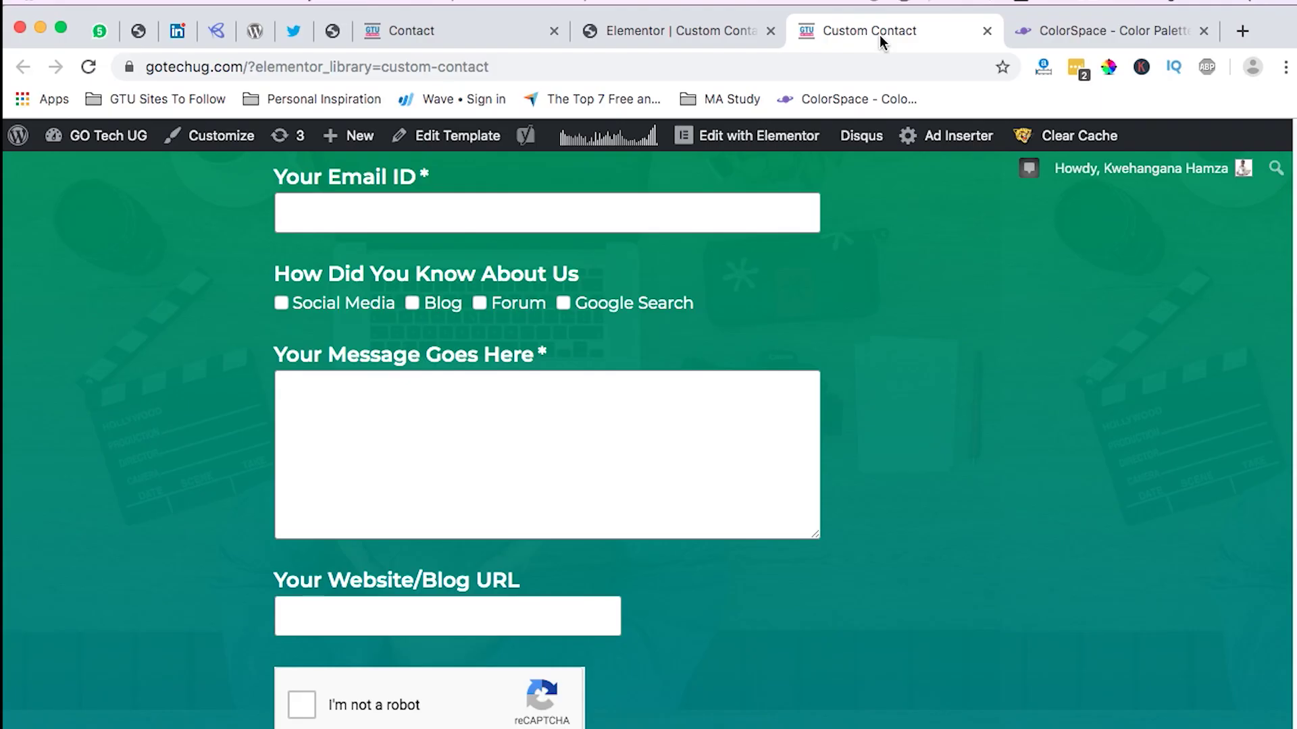
{"action": "scroll", "coordinate": [744, 440], "scroll_direction": "up", "scroll_amount": 3}
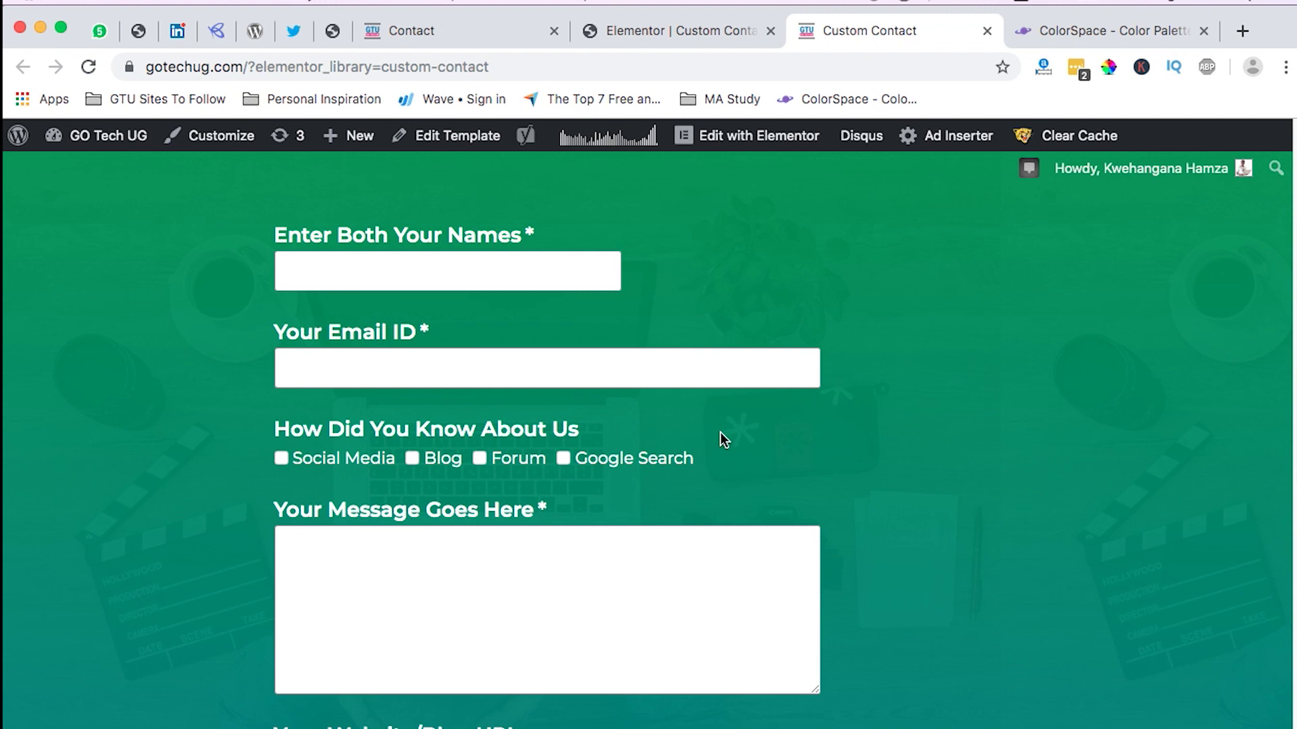
{"action": "scroll", "coordinate": [720, 433], "scroll_direction": "up", "scroll_amount": 2}
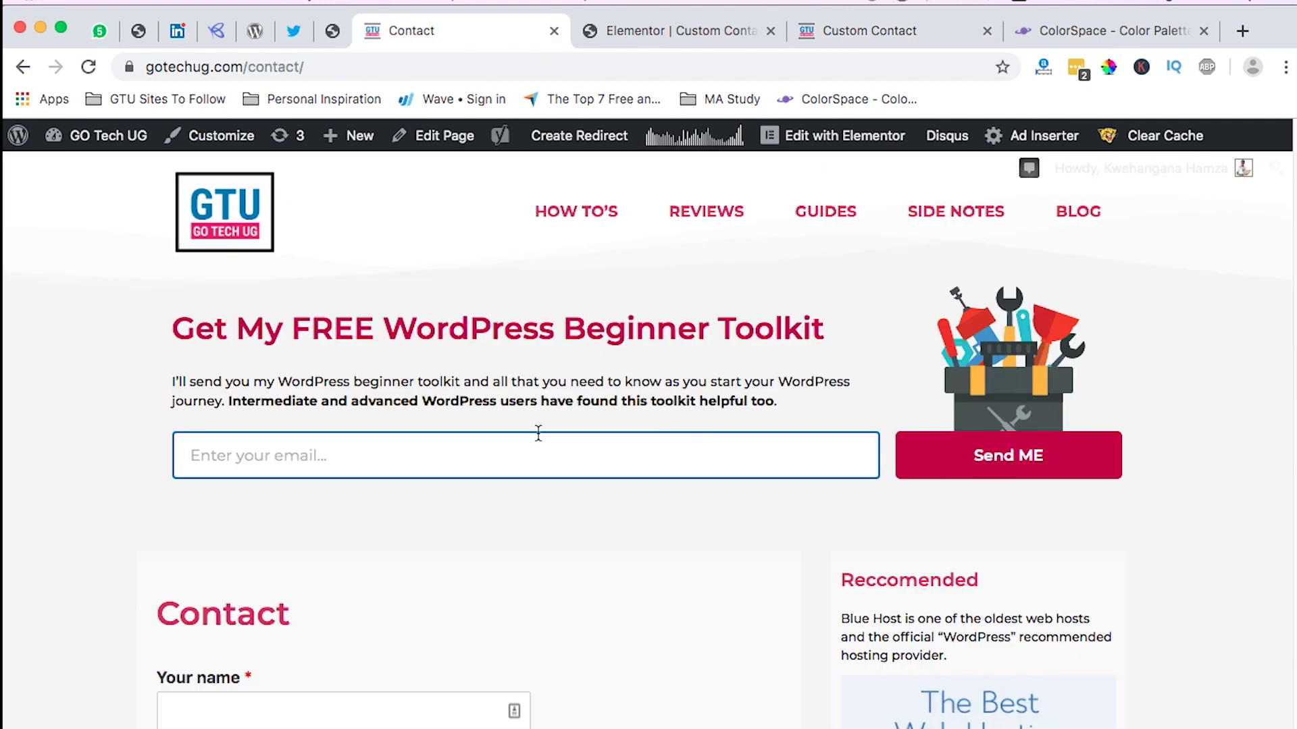
Step: Go to the site's admin Dashboard and open Templates > Saved Templates
{"action": "mouse_move", "coordinate": [112, 143]}
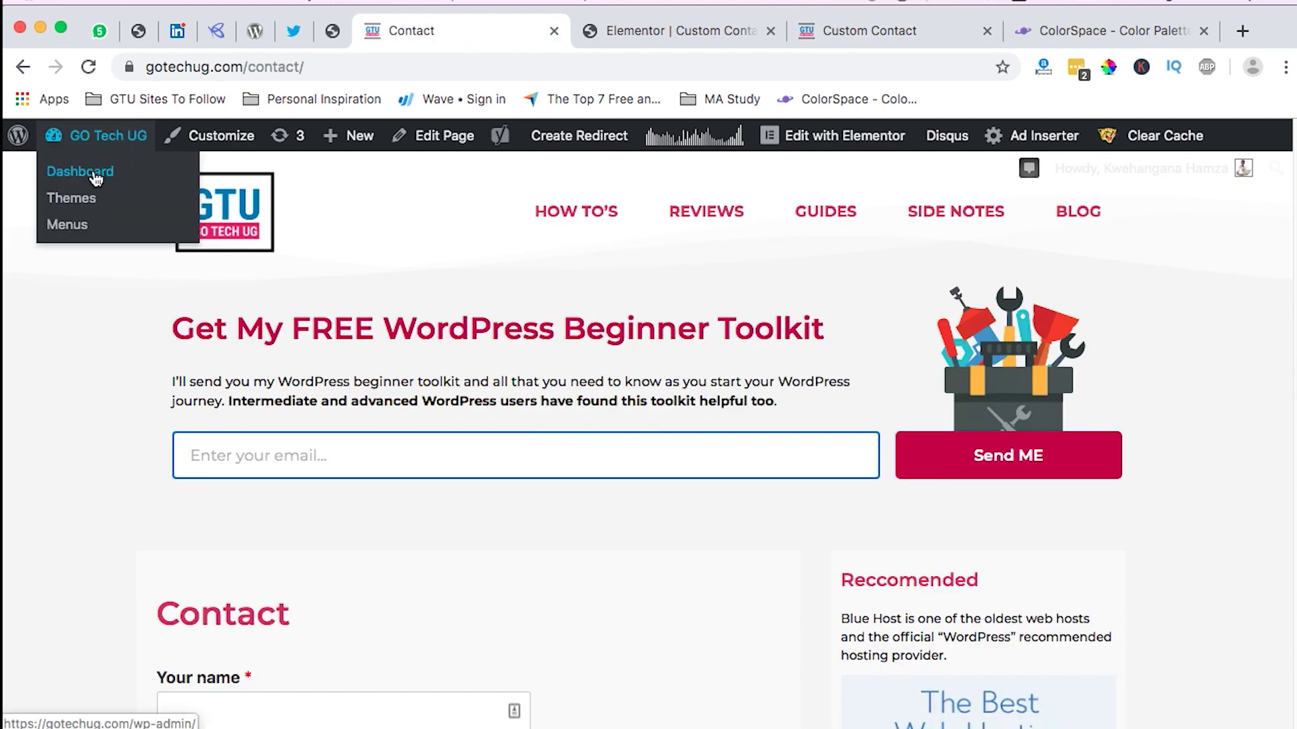
{"action": "left_click", "coordinate": [91, 172]}
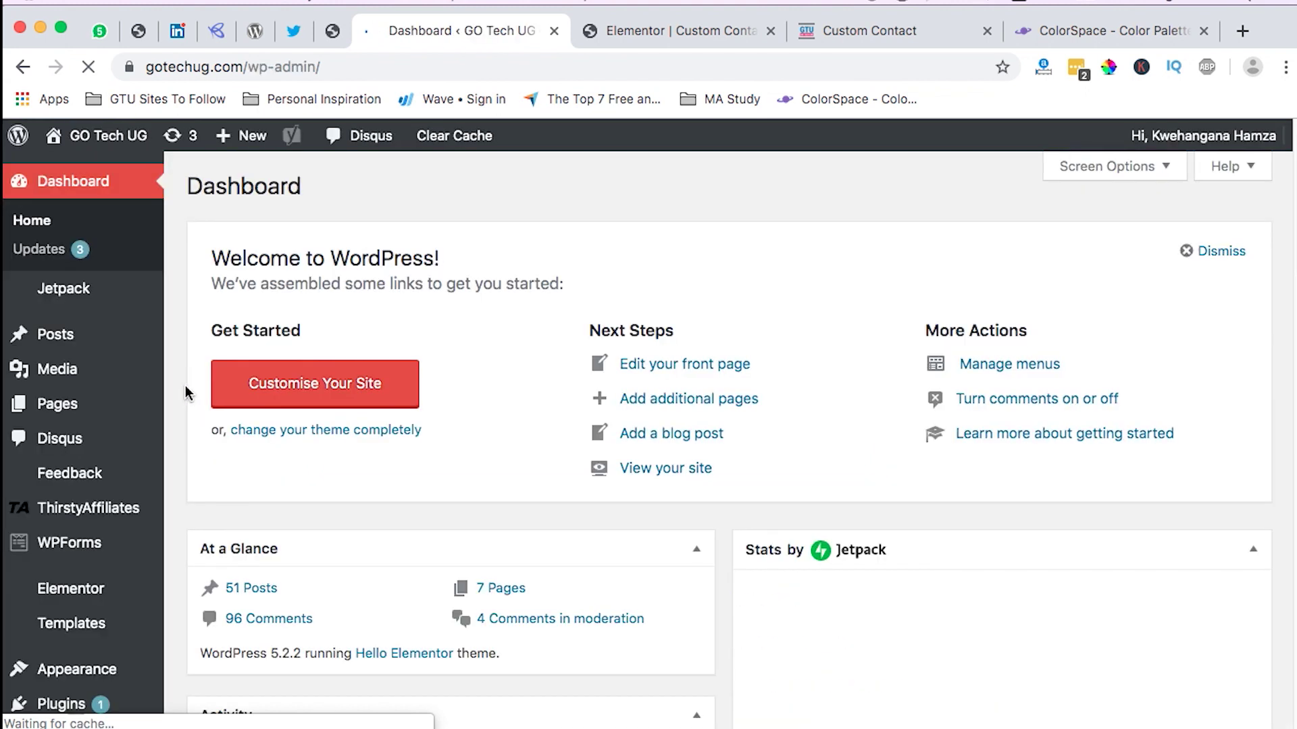
{"action": "scroll", "coordinate": [182, 405], "scroll_direction": "down", "scroll_amount": 2}
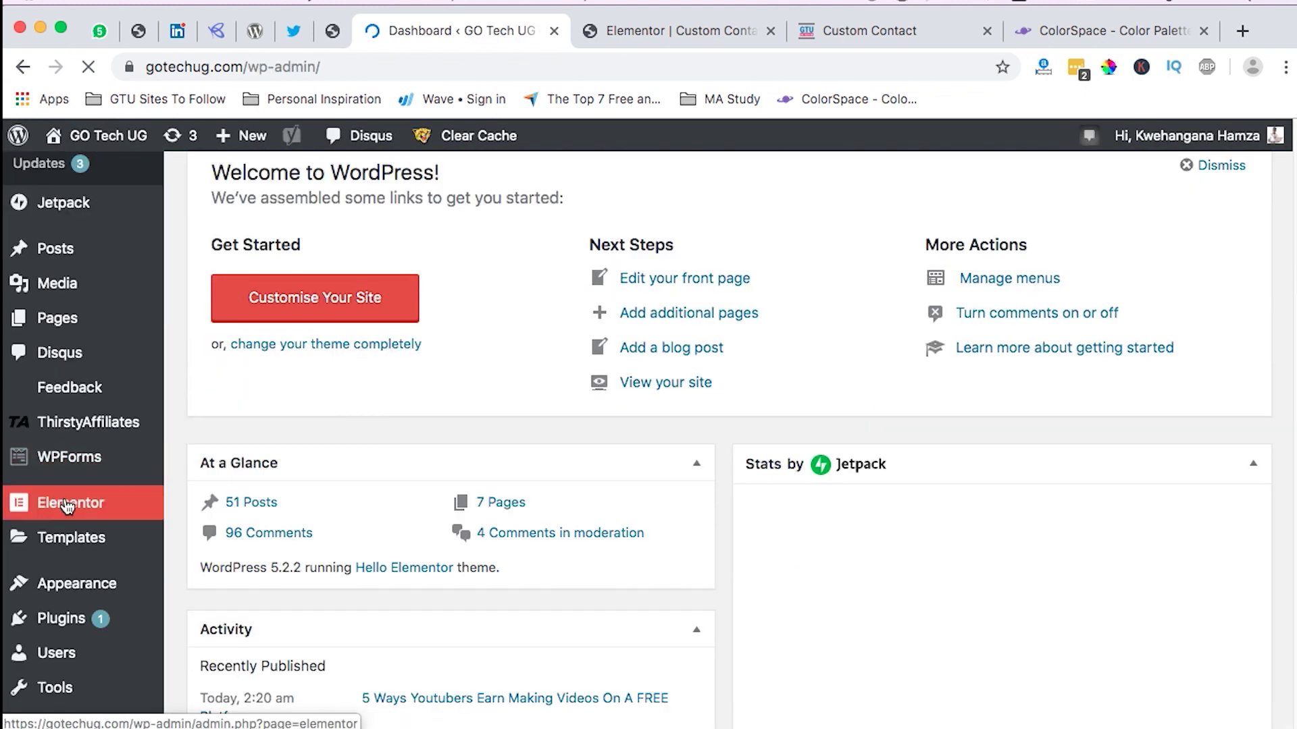
{"action": "mouse_move", "coordinate": [108, 553]}
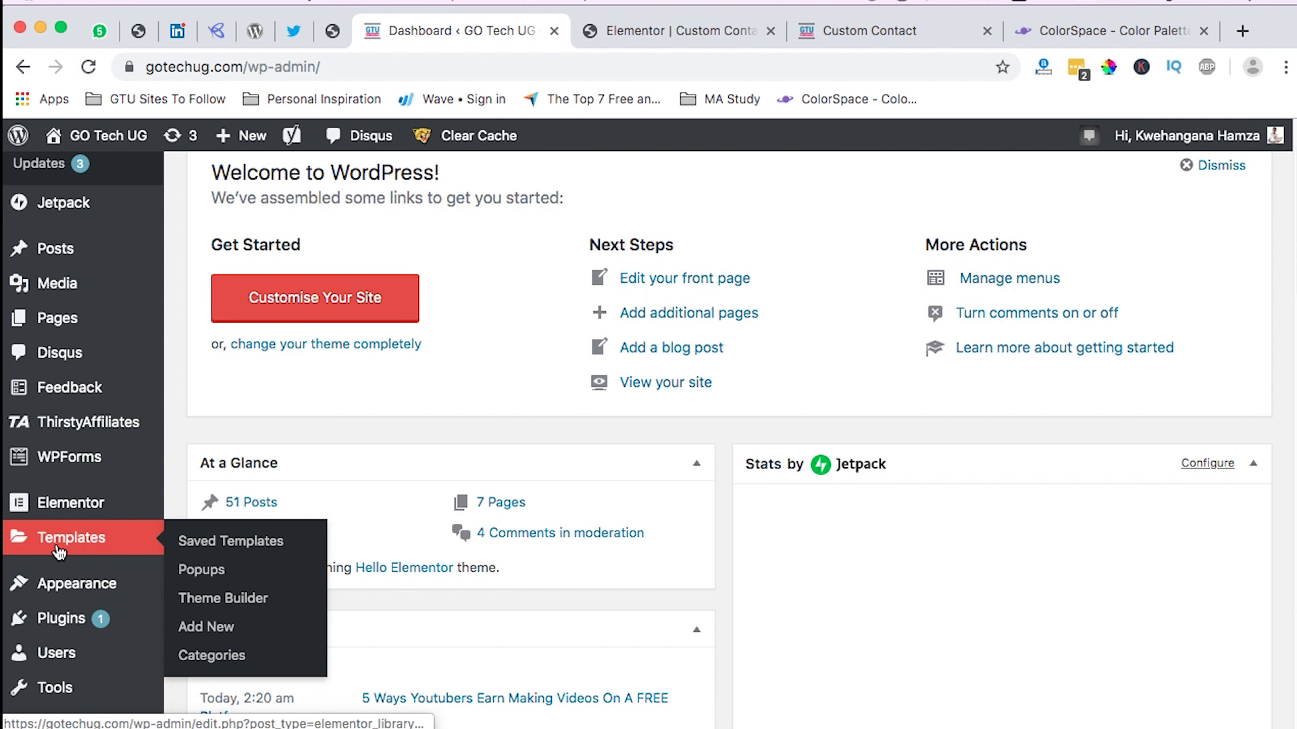
{"action": "left_click", "coordinate": [211, 546]}
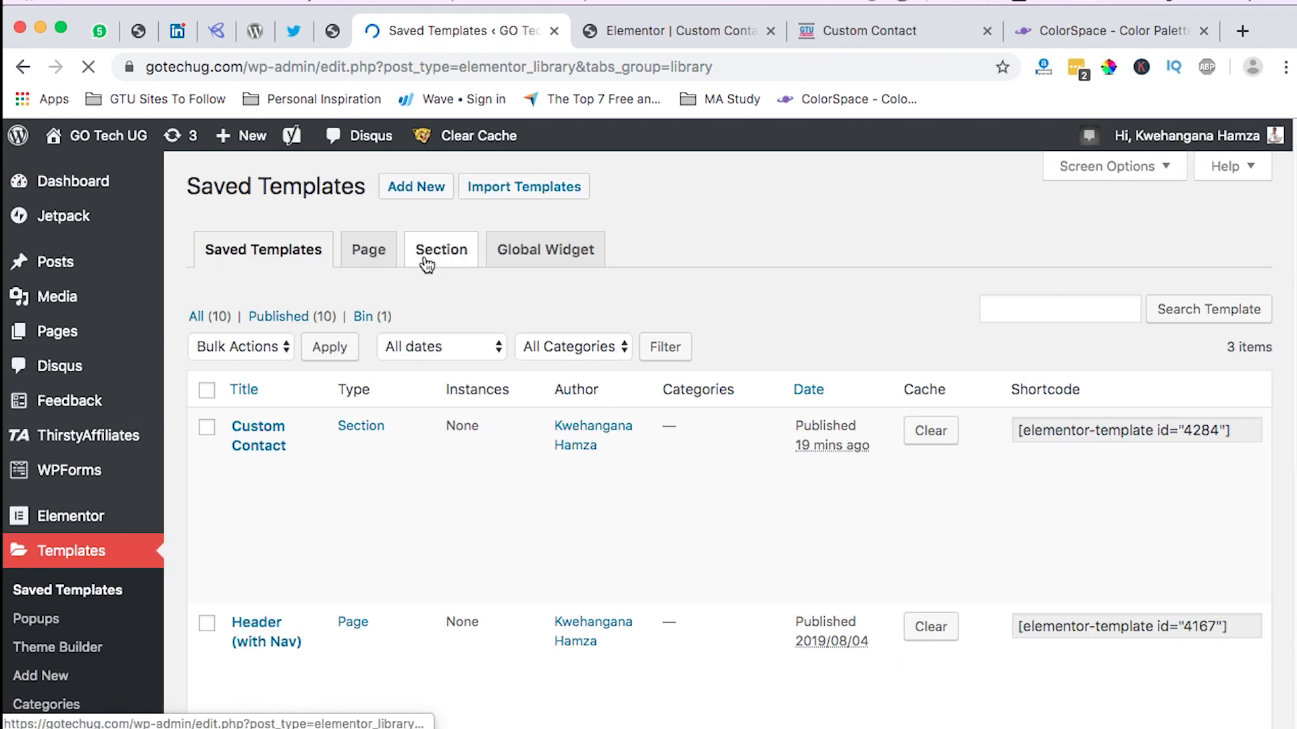
Step: Create a new Section template named 'demo contact form' and open it in Elementor
{"action": "left_click", "coordinate": [421, 187]}
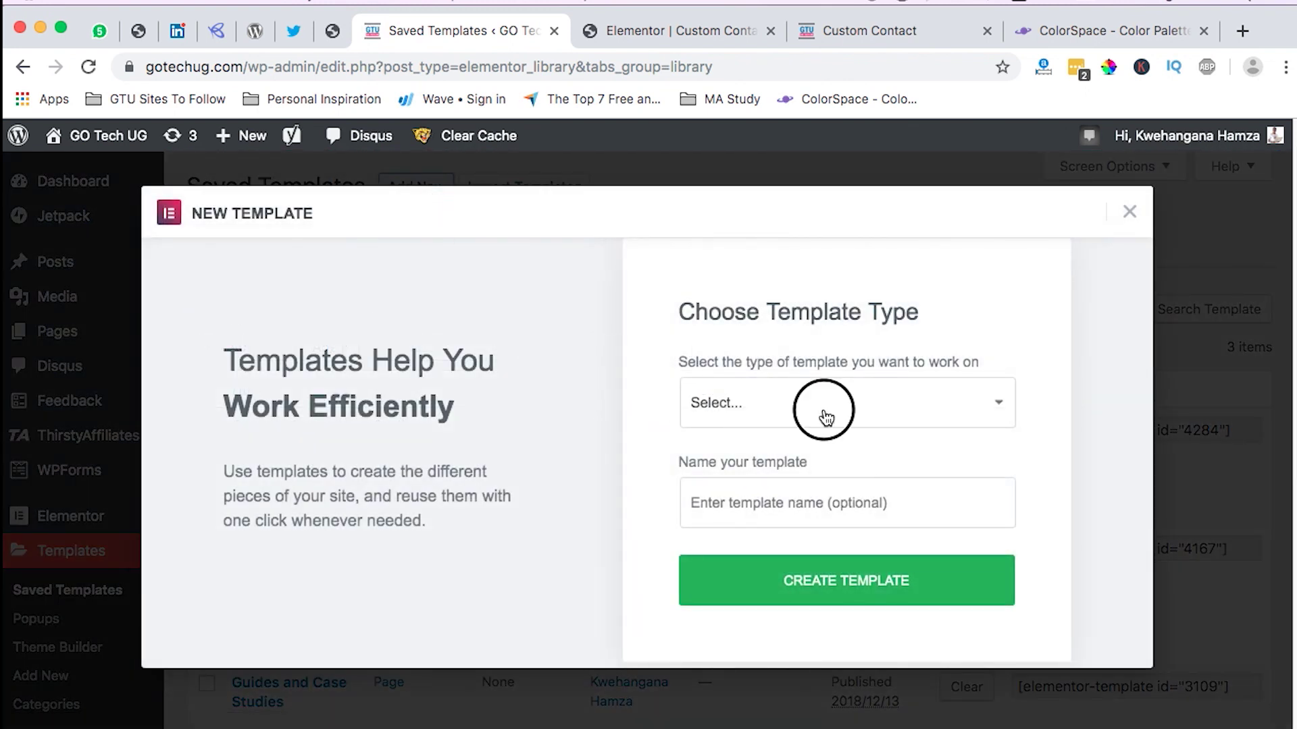
{"action": "left_click", "coordinate": [824, 410]}
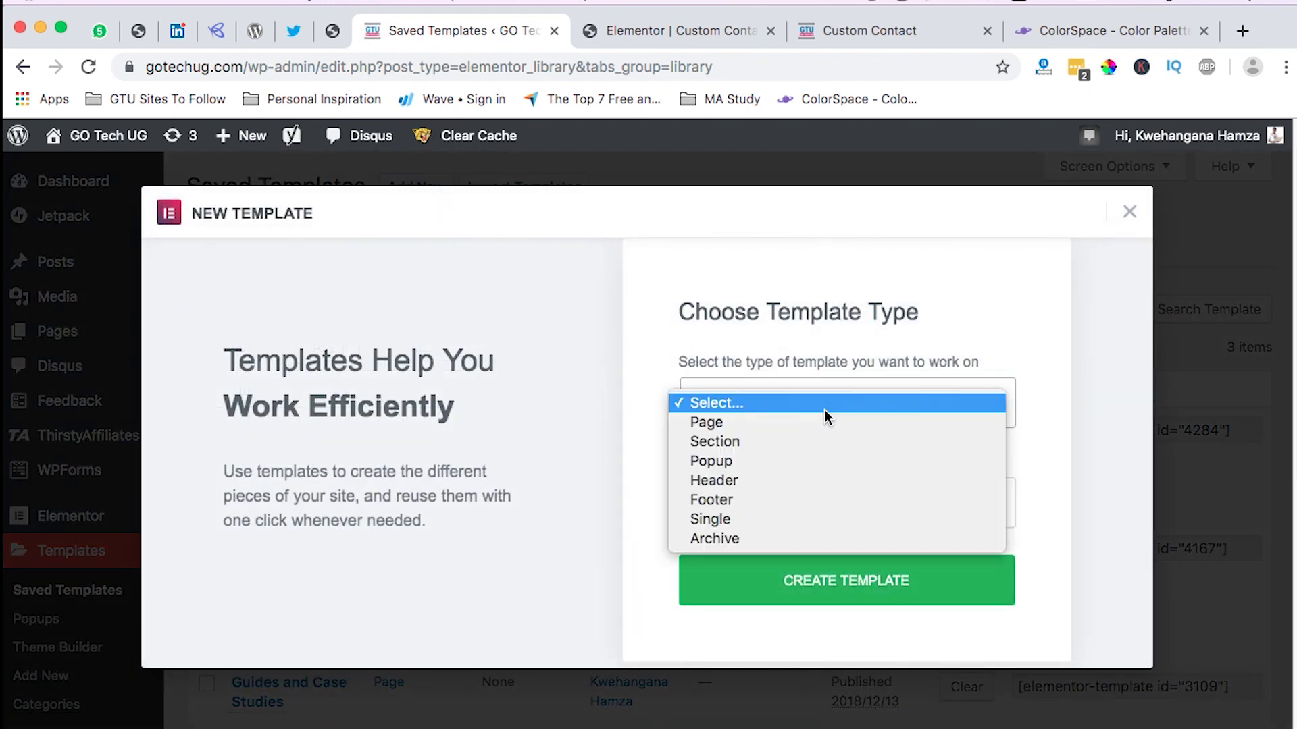
{"action": "left_click", "coordinate": [784, 443]}
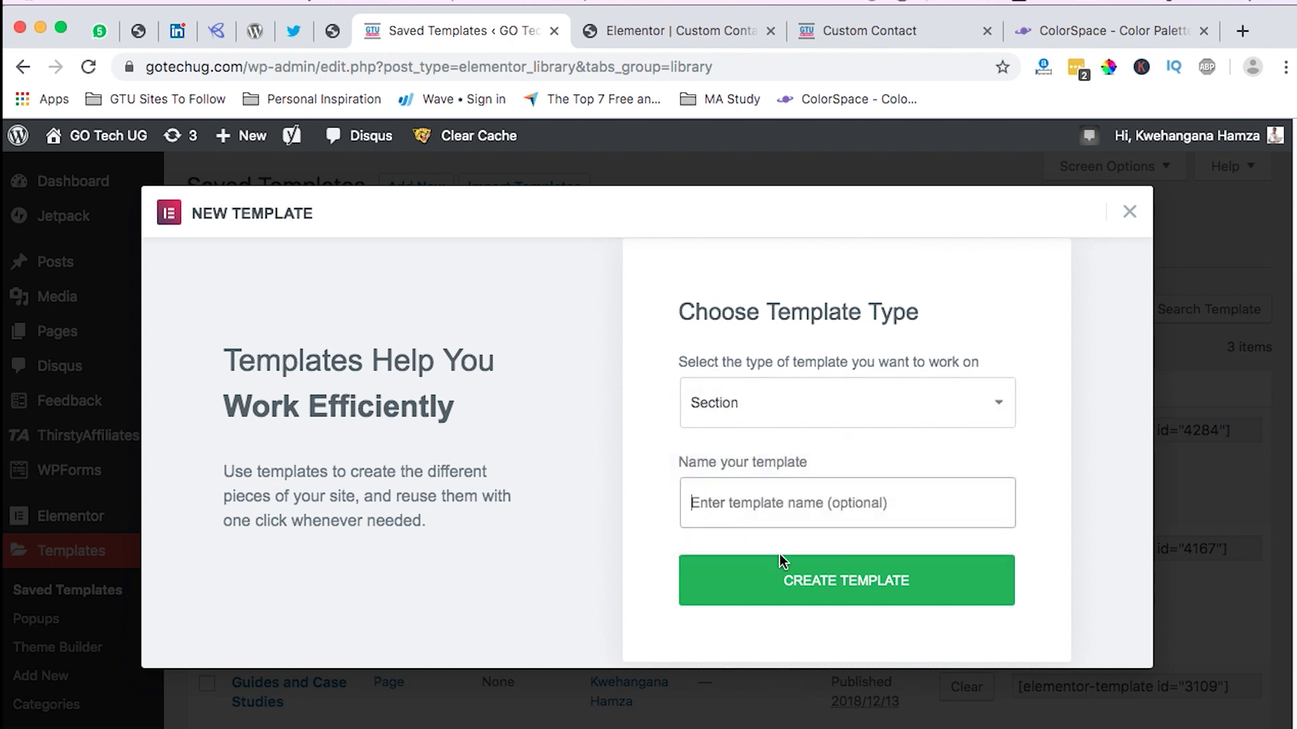
{"action": "type", "text": "deom"}
{"action": "key", "text": "BackSpace"}
{"action": "key", "text": "BackSpace"}
{"action": "type", "text": "mo contact form"}
{"action": "left_click", "coordinate": [867, 582]}
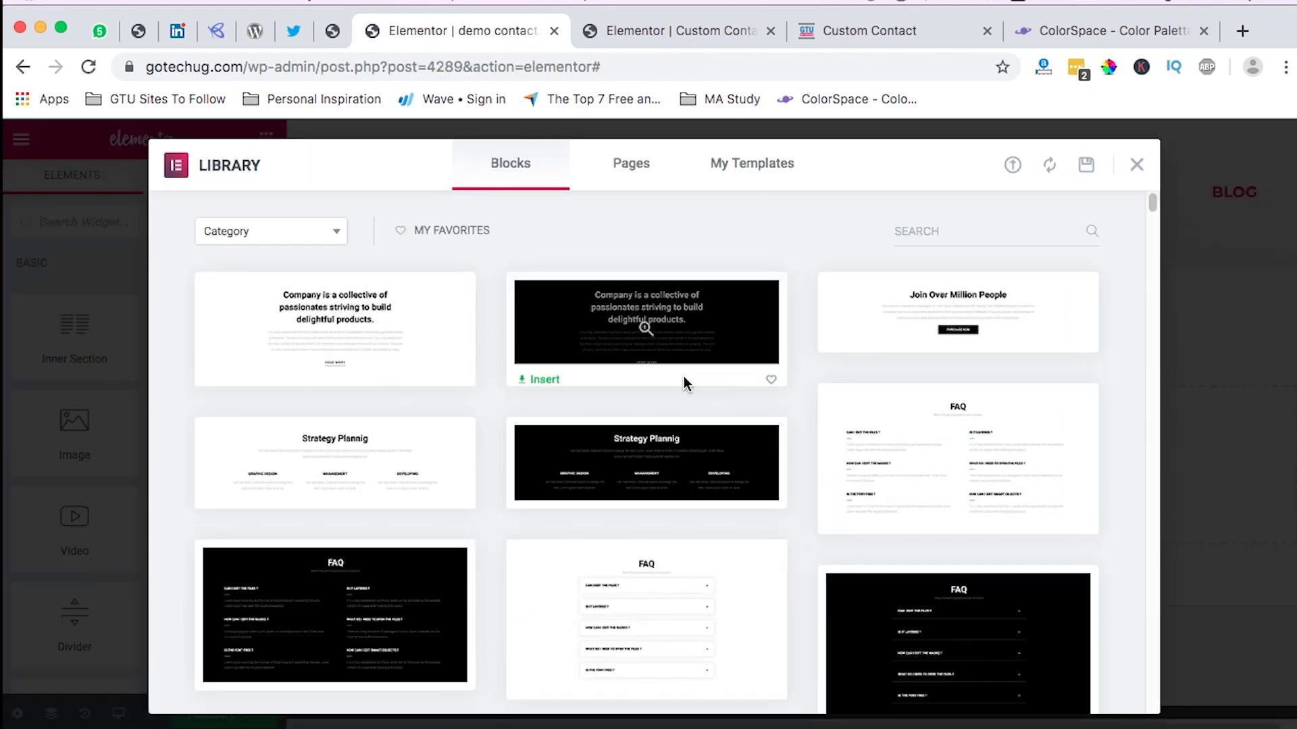
Step: Close the template library and add a new single-column section
{"action": "left_click", "coordinate": [1137, 166]}
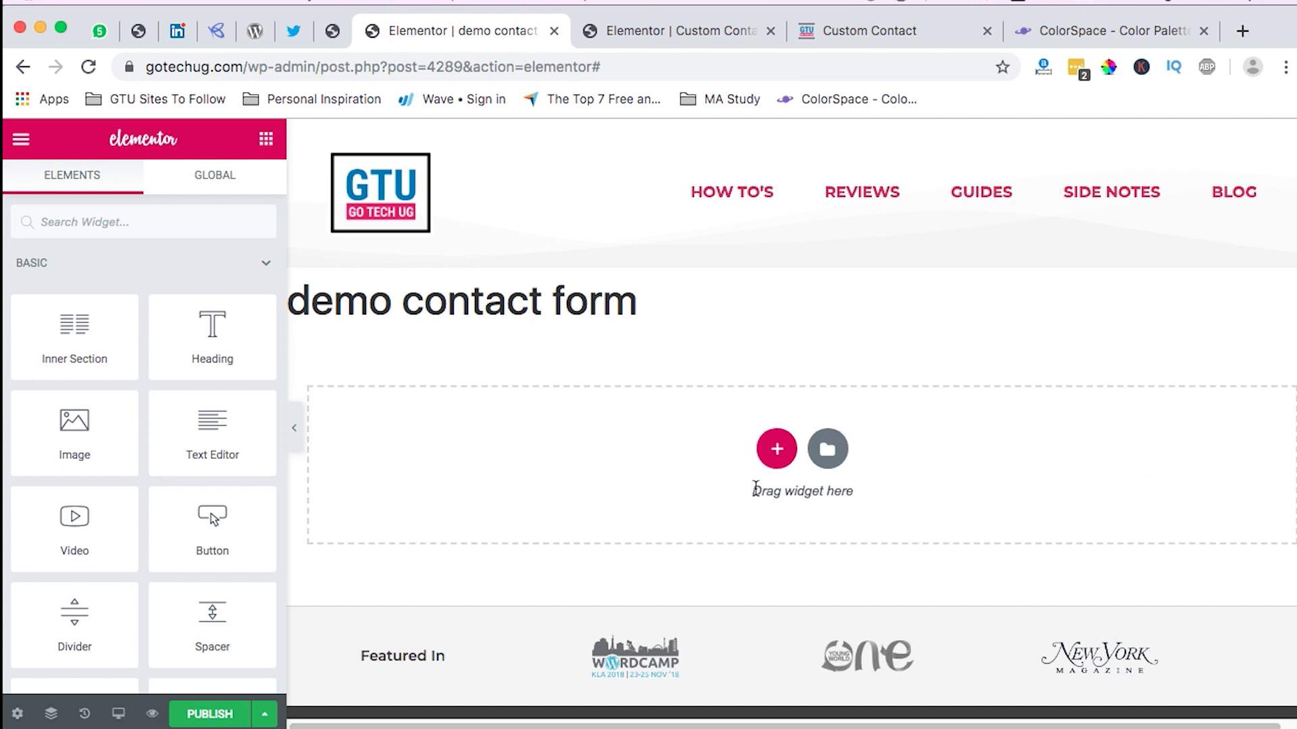
{"action": "left_click", "coordinate": [776, 449]}
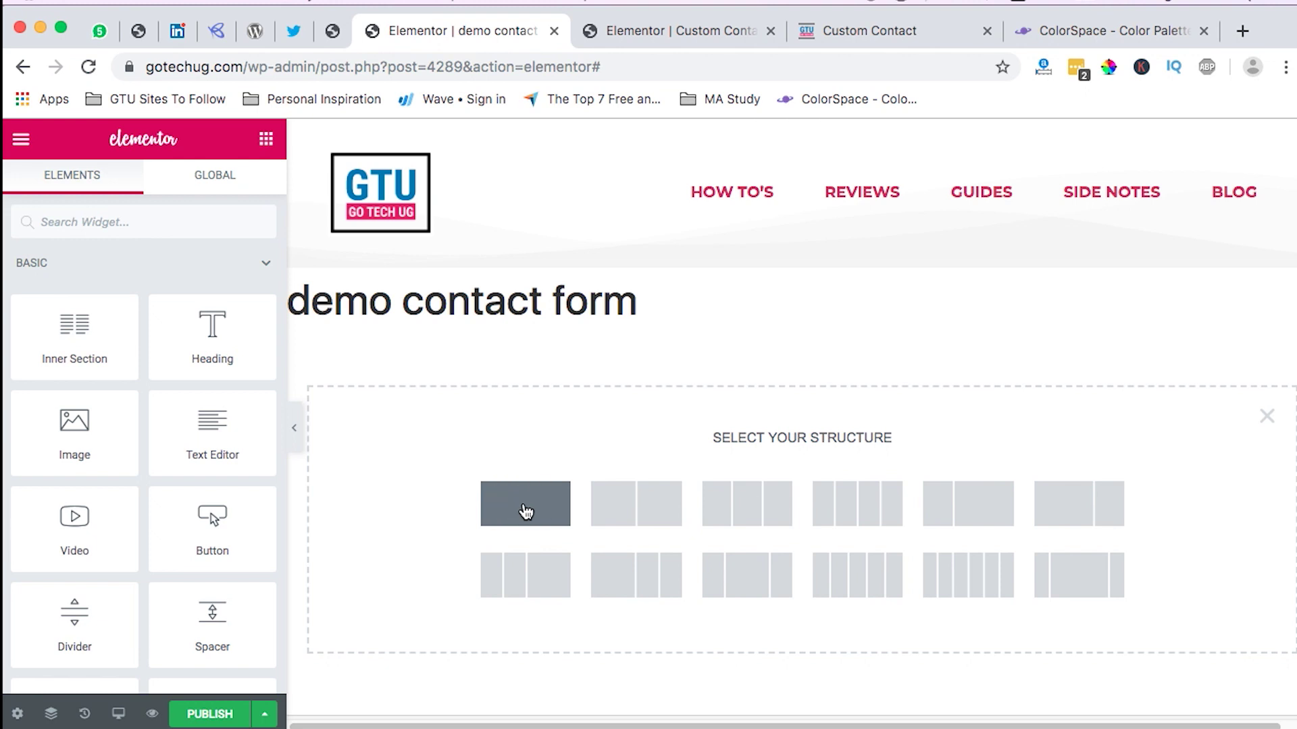
{"action": "left_click", "coordinate": [526, 512]}
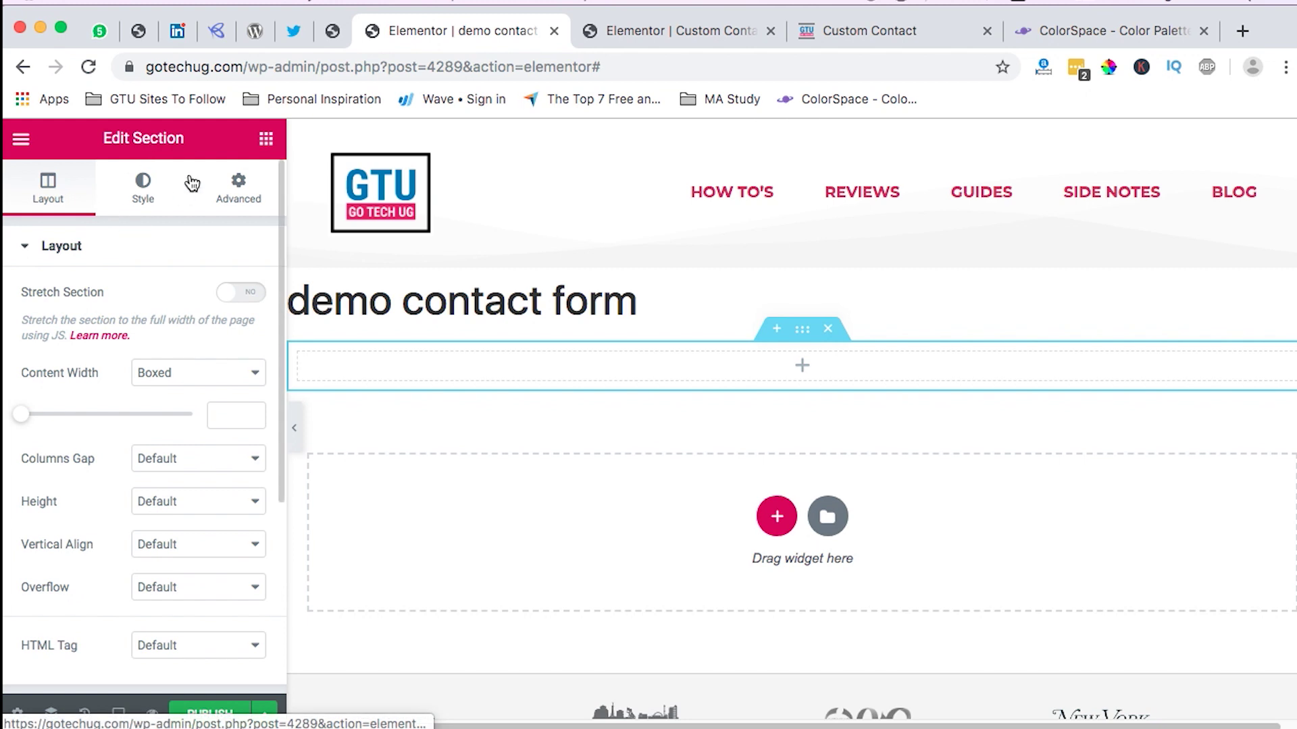
Step: Search the widgets for 'form' and drag the Form widget into the section
{"action": "left_click", "coordinate": [266, 138]}
{"action": "left_click", "coordinate": [123, 223]}
{"action": "type", "text": "form"}
{"action": "left_click_drag", "start_coordinate": [213, 290], "coordinate": [740, 365]}
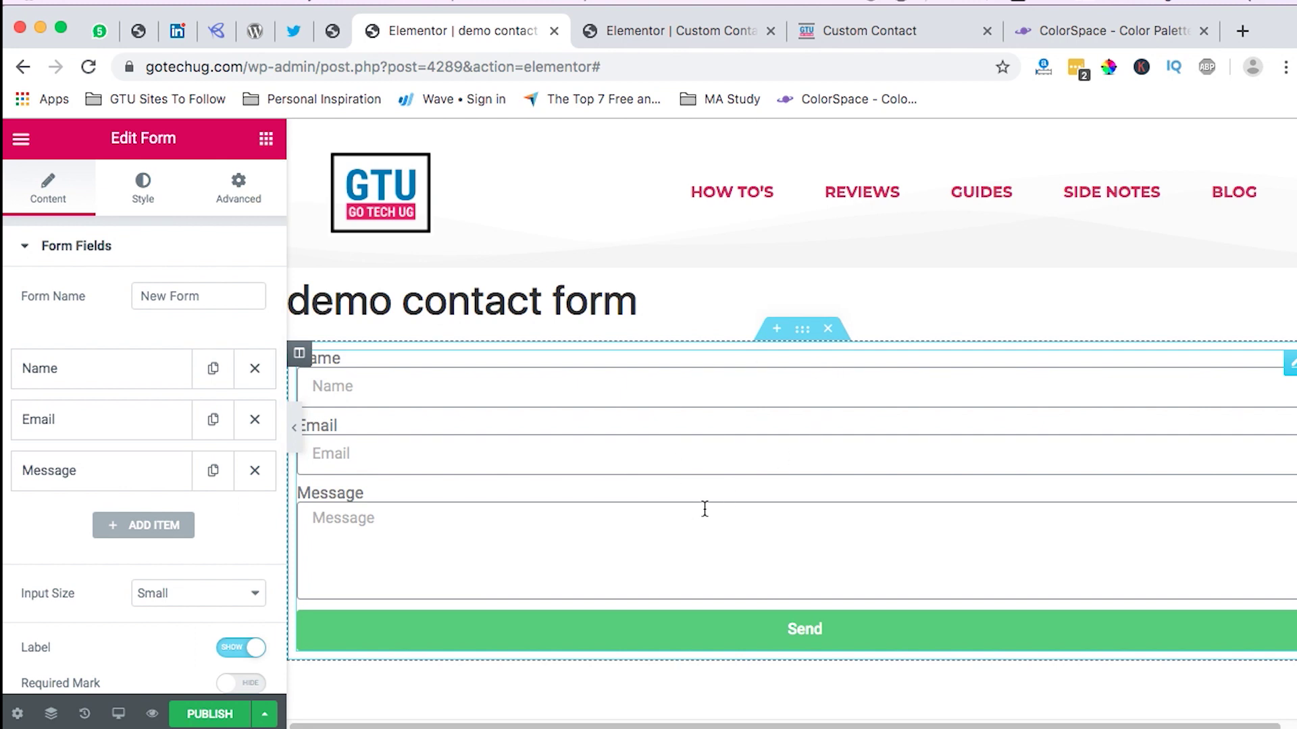
Step: Give the contact form section a custom content width of 750
{"action": "left_click", "coordinate": [801, 329]}
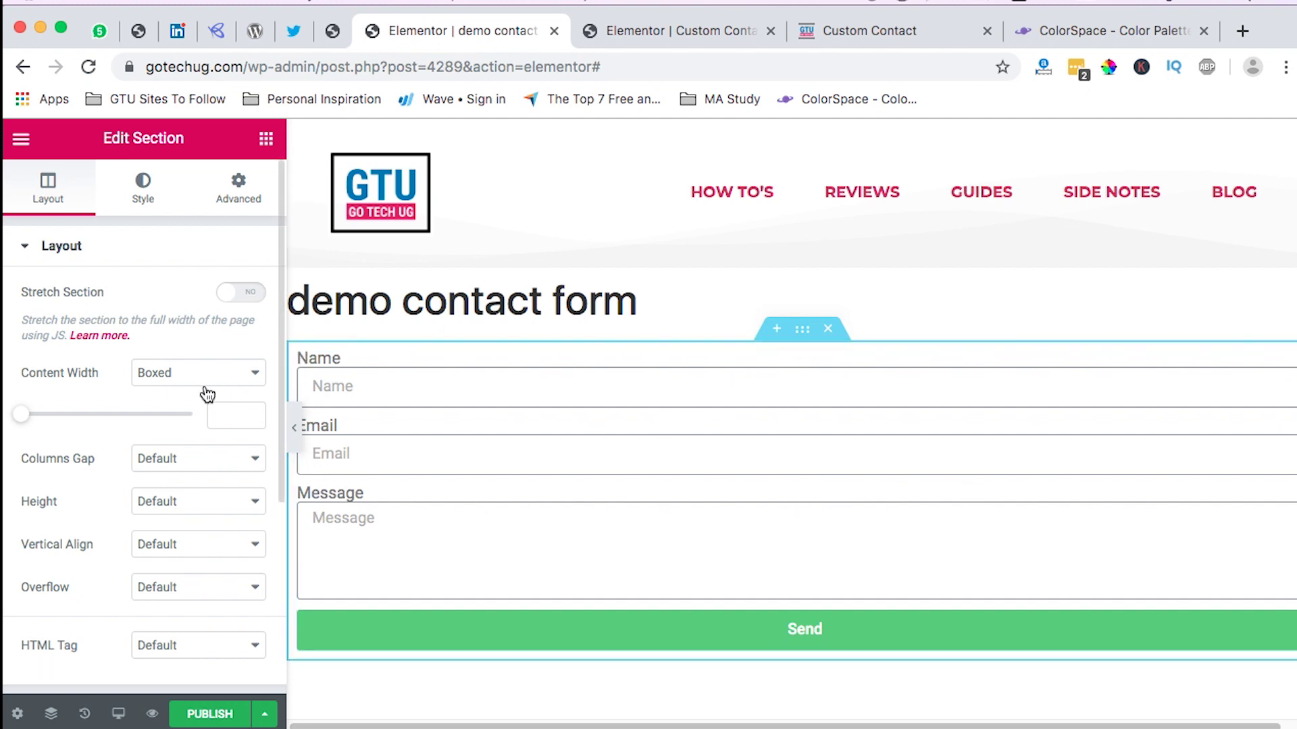
{"action": "left_click", "coordinate": [236, 418]}
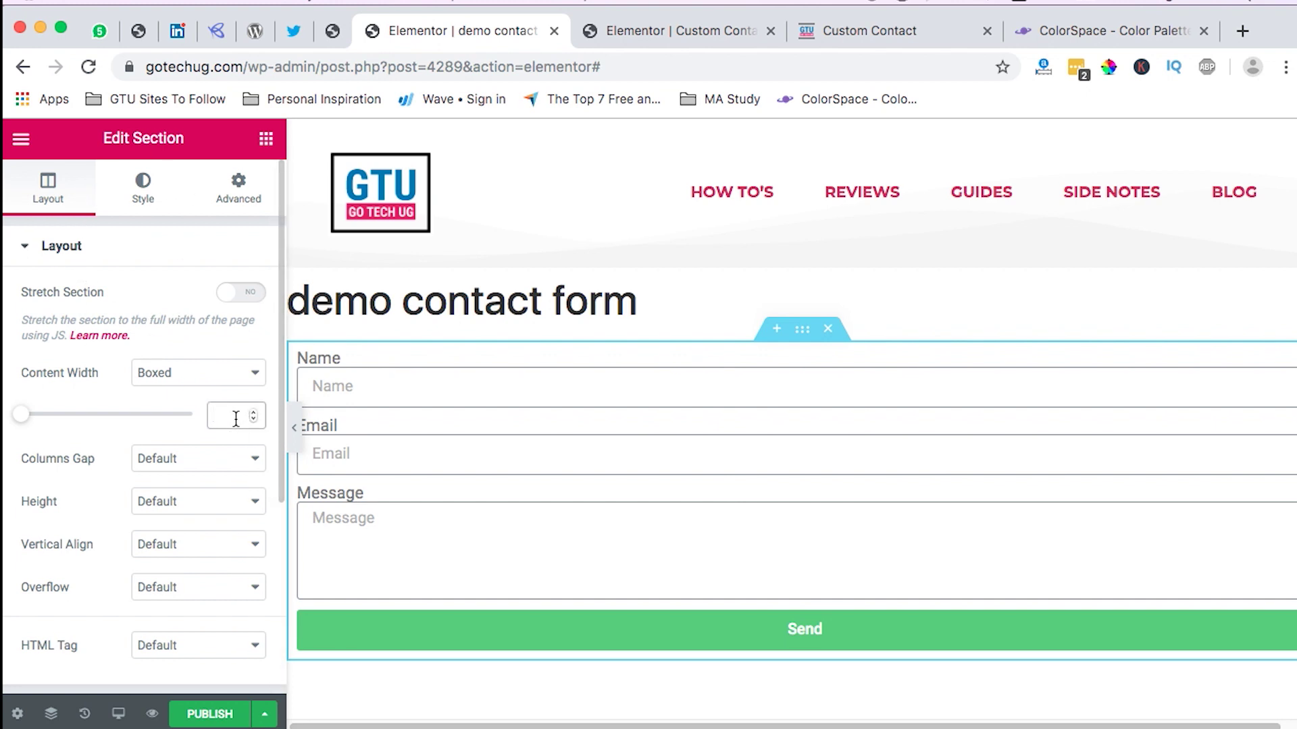
{"action": "type", "text": "750"}
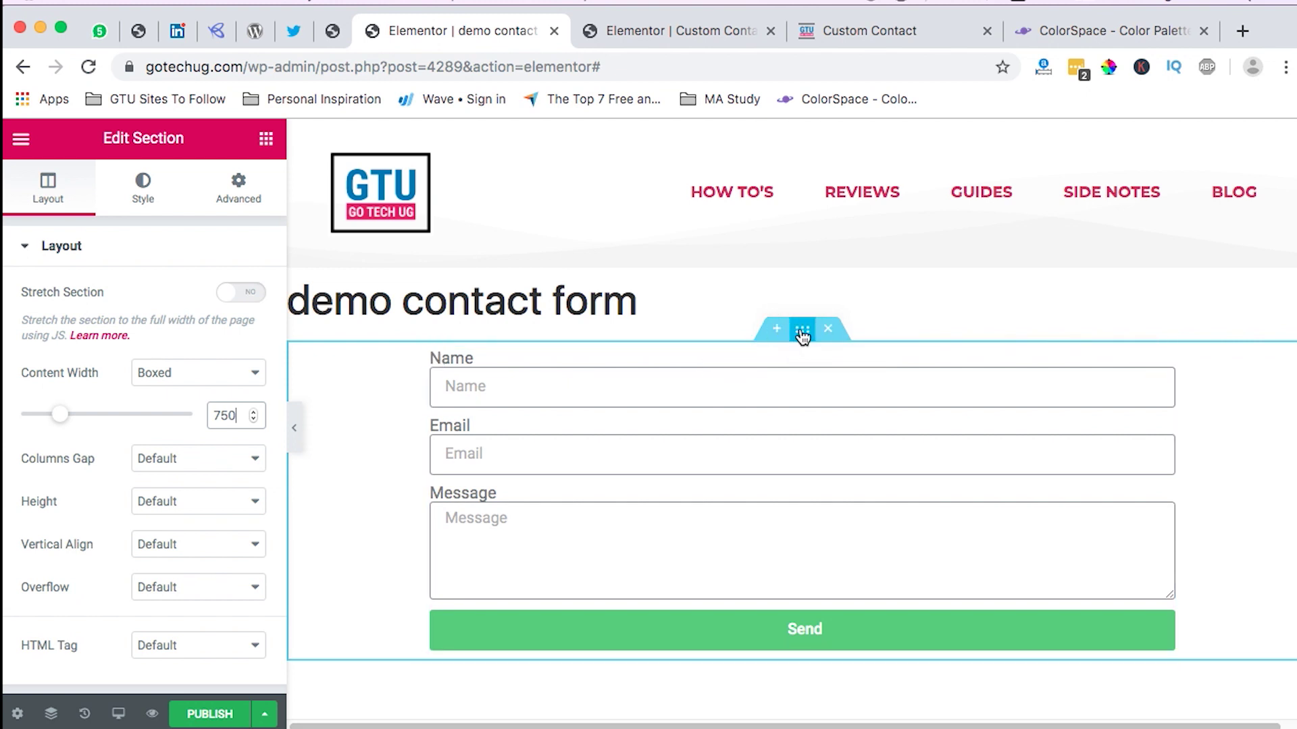
Step: Set the section padding in percent to 5 top and 5 bottom, 0 sides
{"action": "left_click", "coordinate": [248, 198]}
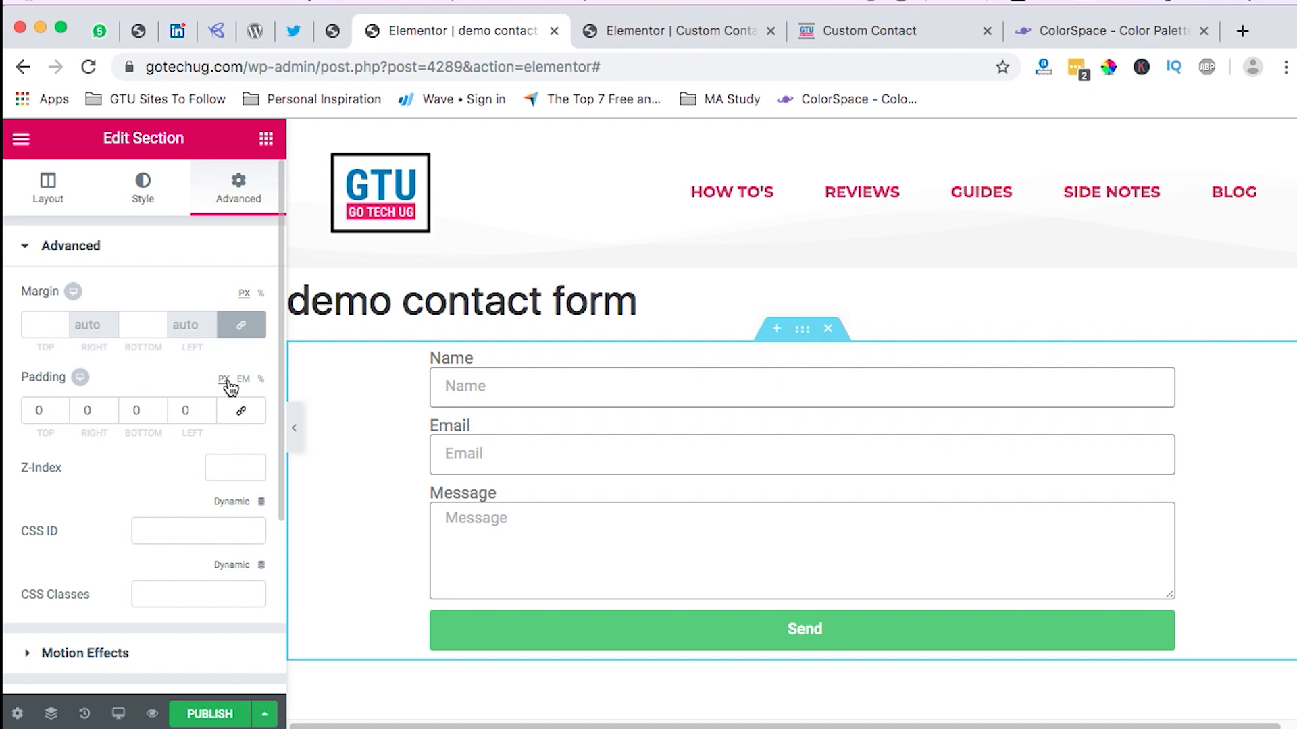
{"action": "left_click", "coordinate": [260, 380]}
{"action": "left_click", "coordinate": [44, 413]}
{"action": "type", "text": "5"}
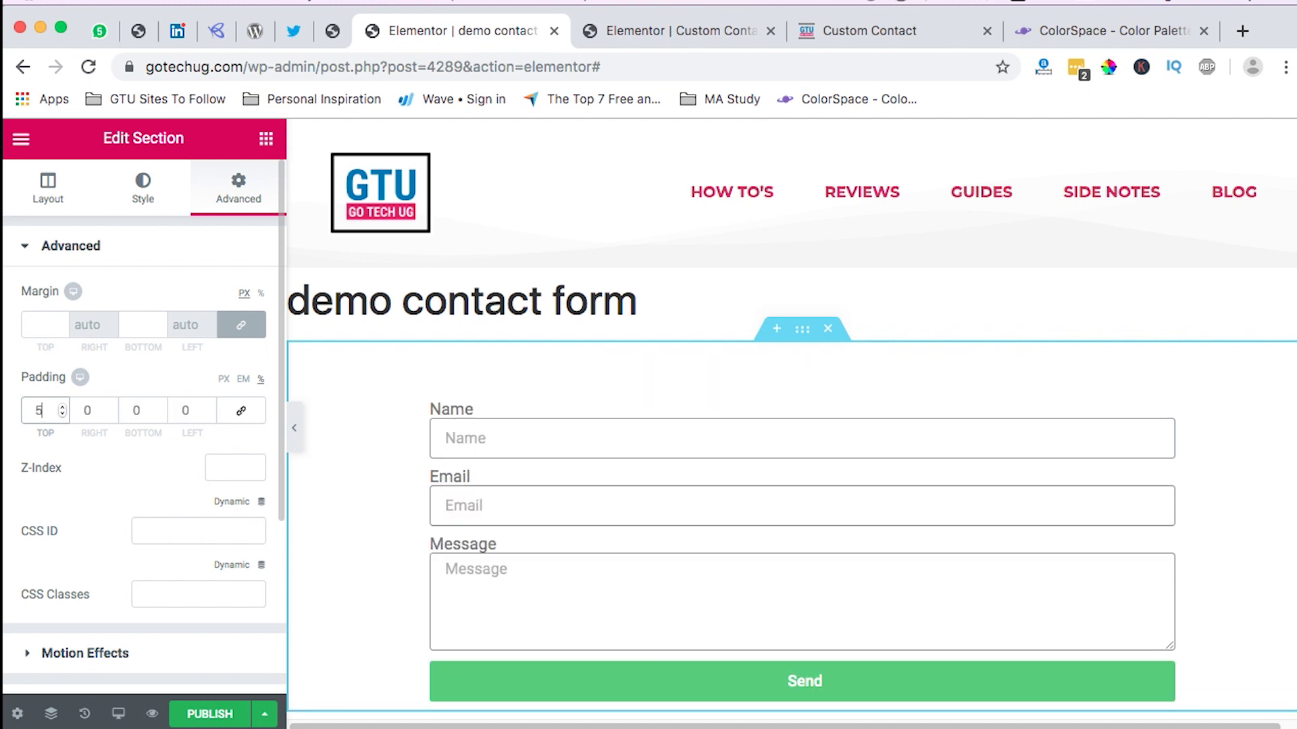
{"action": "left_click", "coordinate": [128, 414]}
{"action": "type", "text": "5"}
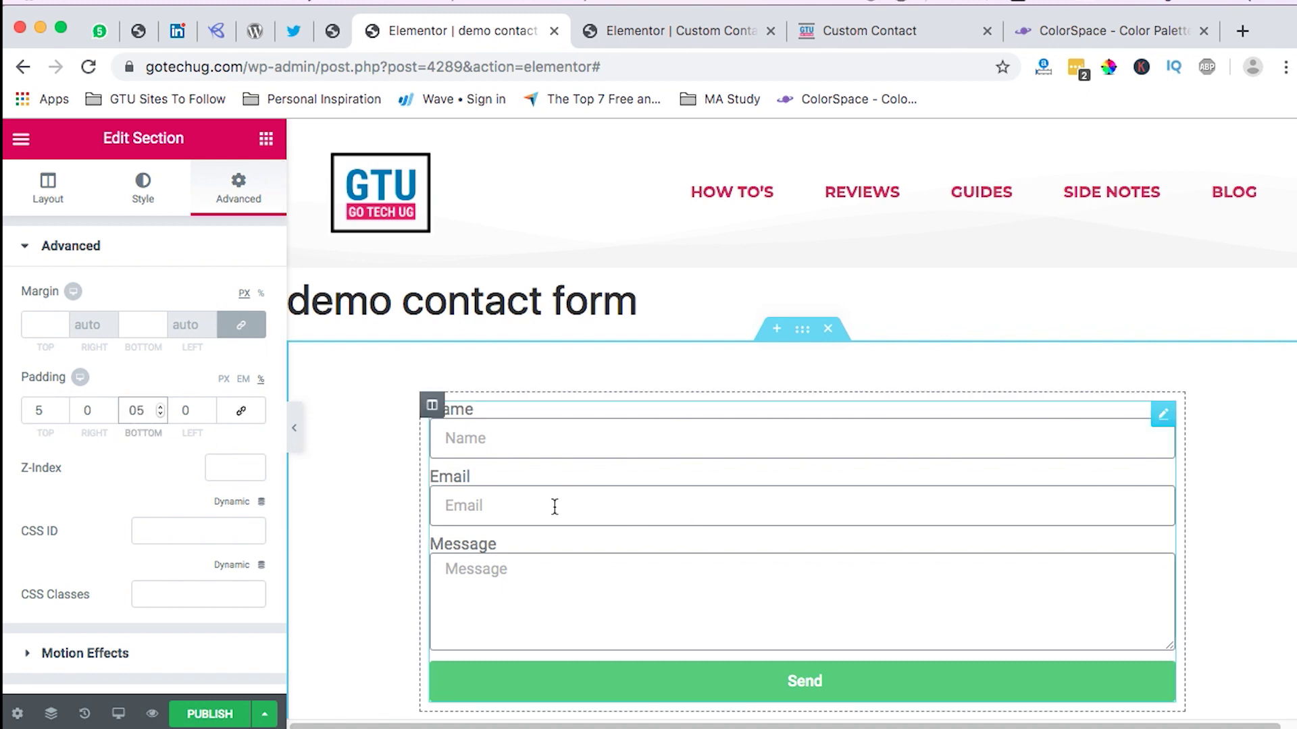
{"action": "scroll", "coordinate": [703, 579], "scroll_direction": "down", "scroll_amount": 2}
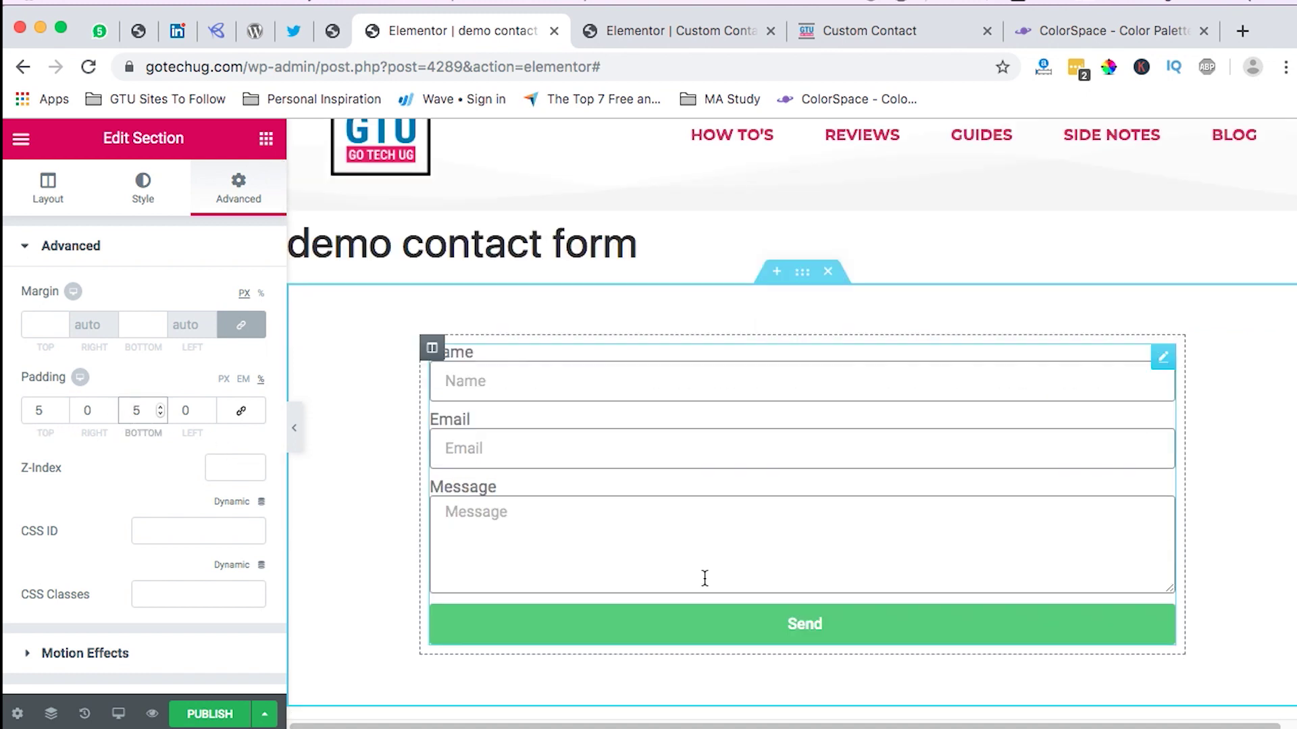
{"action": "scroll", "coordinate": [705, 579], "scroll_direction": "down", "scroll_amount": 1}
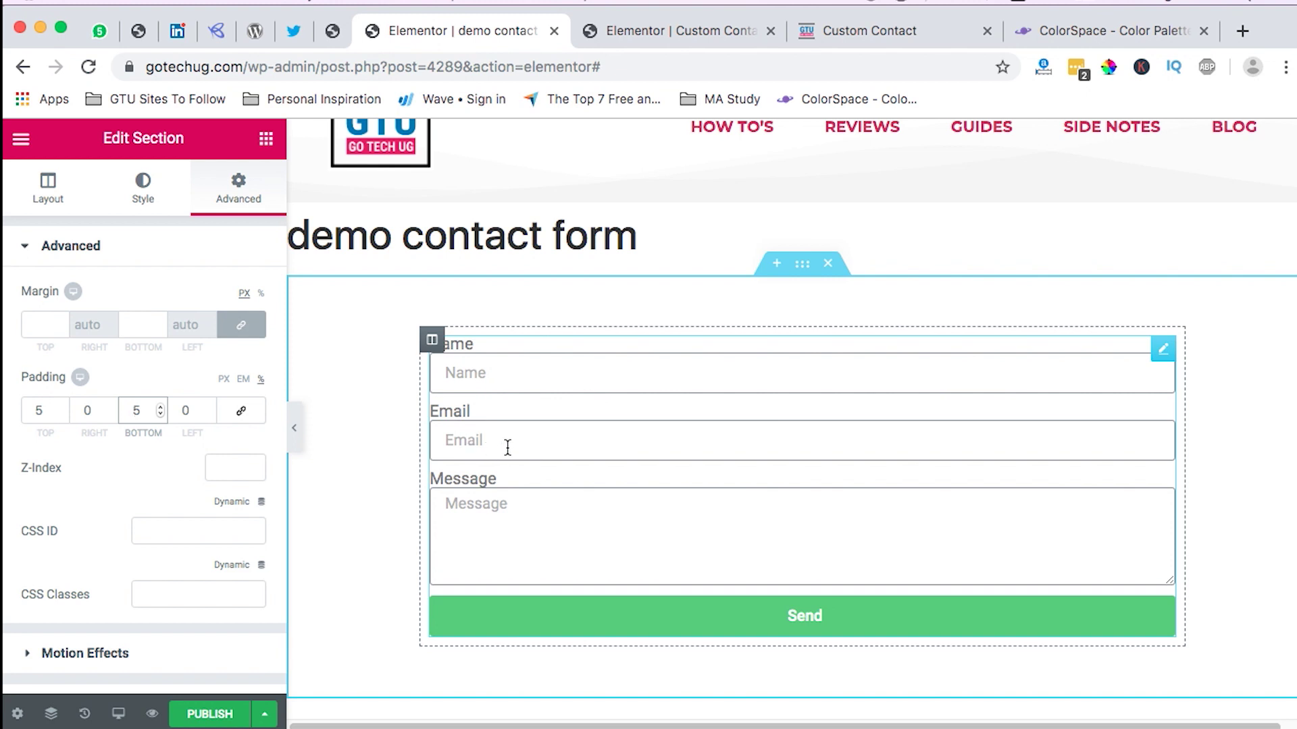
Step: Add two new fields to the form, glancing at the reference Custom Contact form
{"action": "left_click", "coordinate": [1162, 350]}
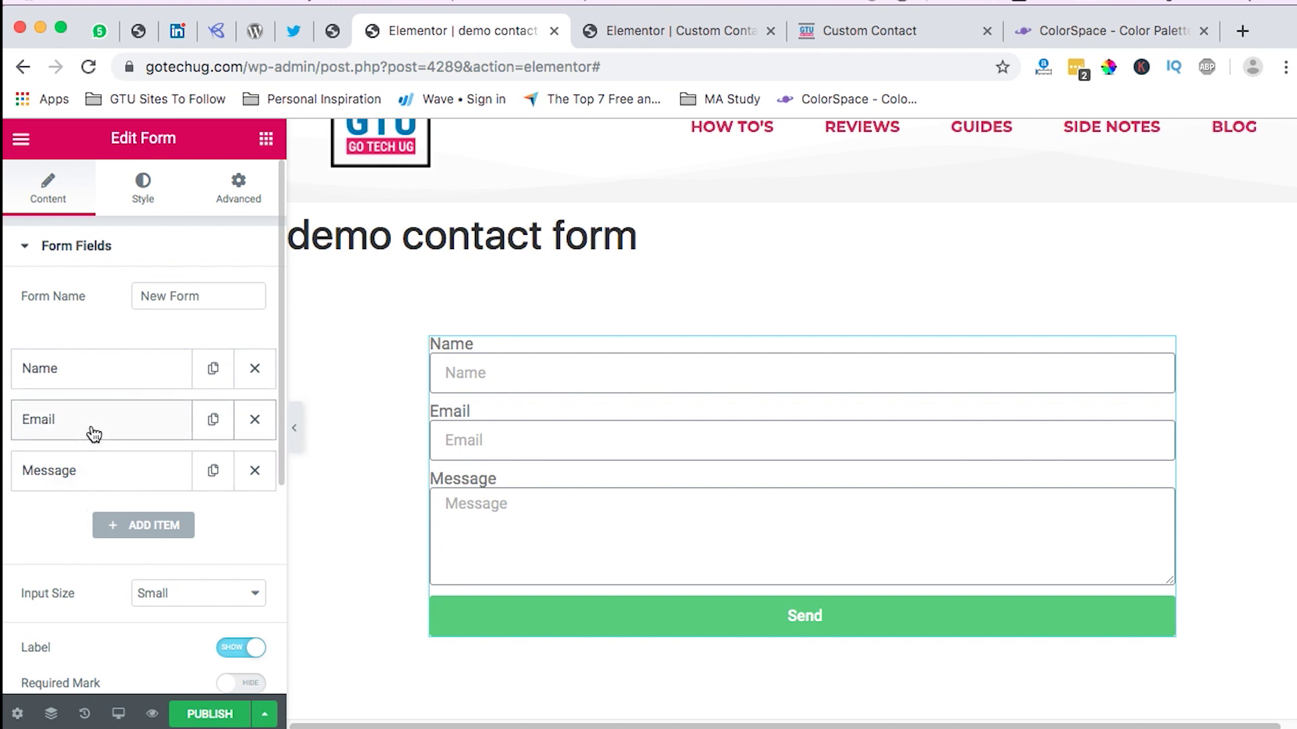
{"action": "left_click", "coordinate": [154, 529]}
{"action": "left_click", "coordinate": [203, 531]}
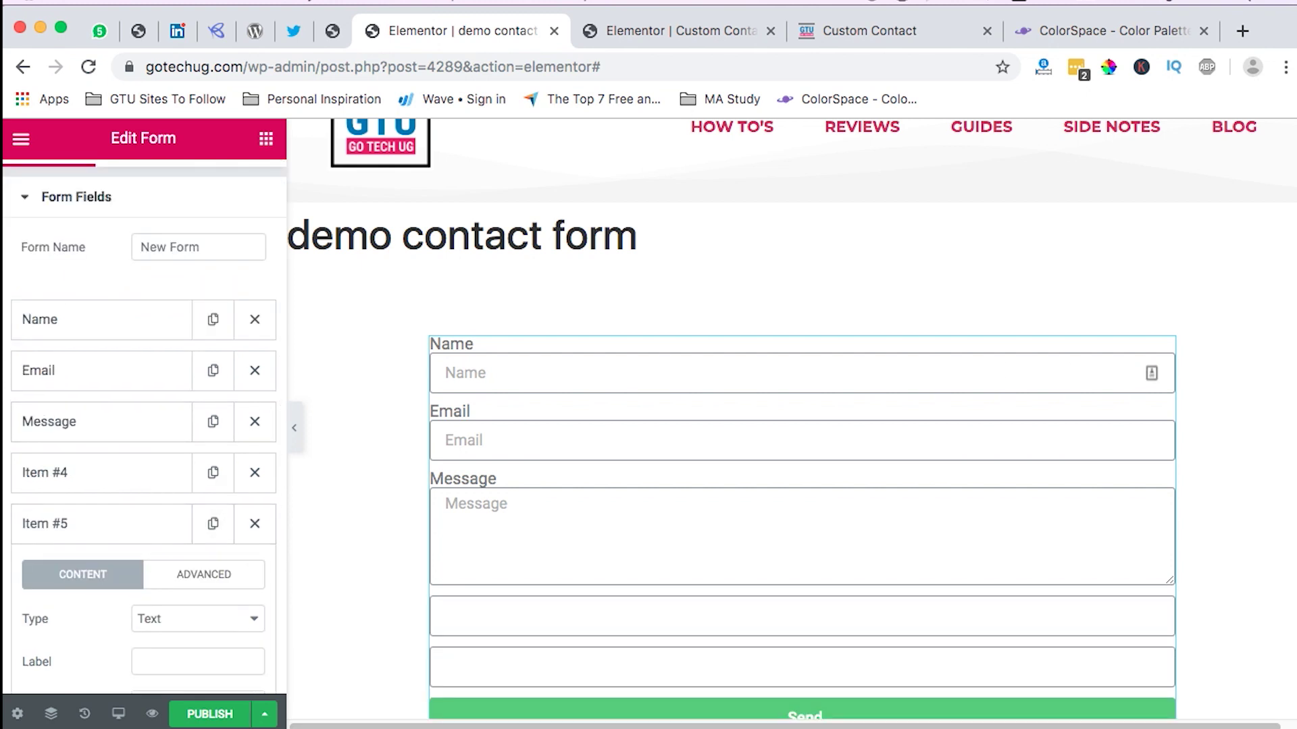
{"action": "left_click", "coordinate": [869, 42]}
{"action": "left_click", "coordinate": [459, 30]}
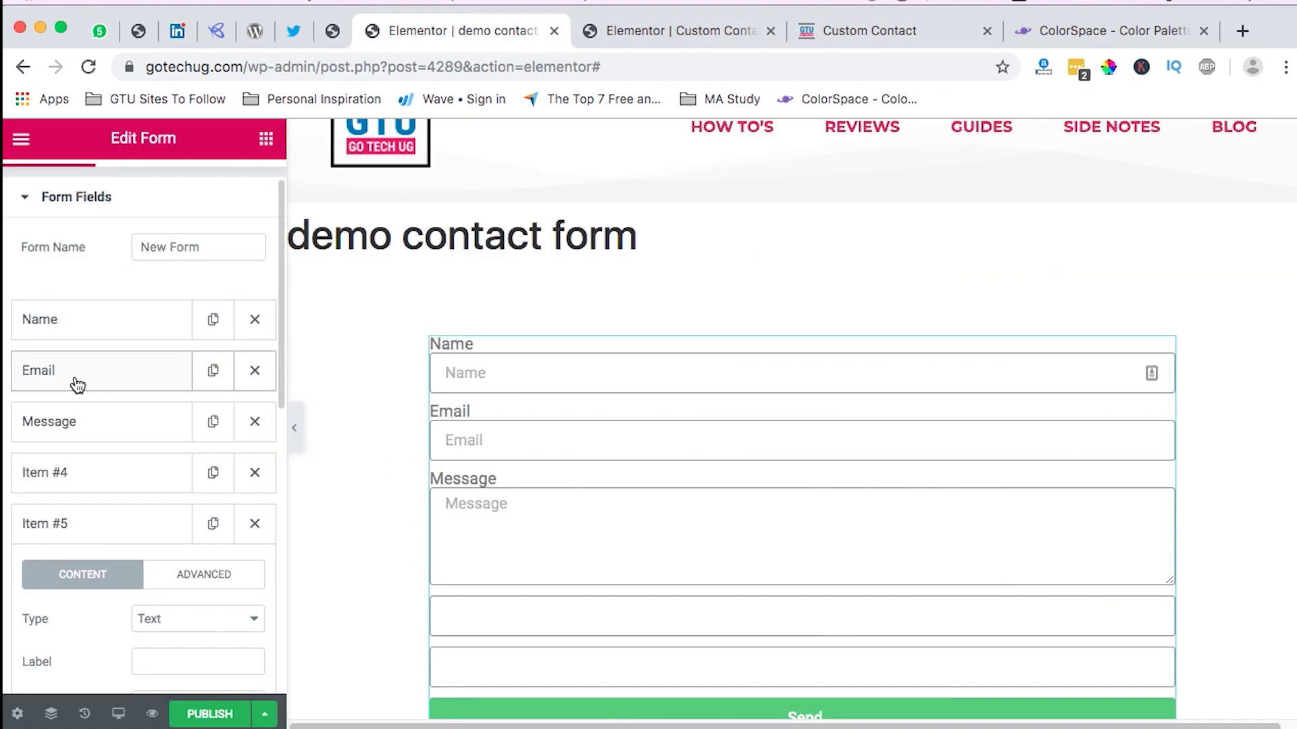
Step: Change Item #4's field type to Checkbox
{"action": "left_click", "coordinate": [87, 477]}
{"action": "scroll", "coordinate": [135, 545], "scroll_direction": "down", "scroll_amount": 3}
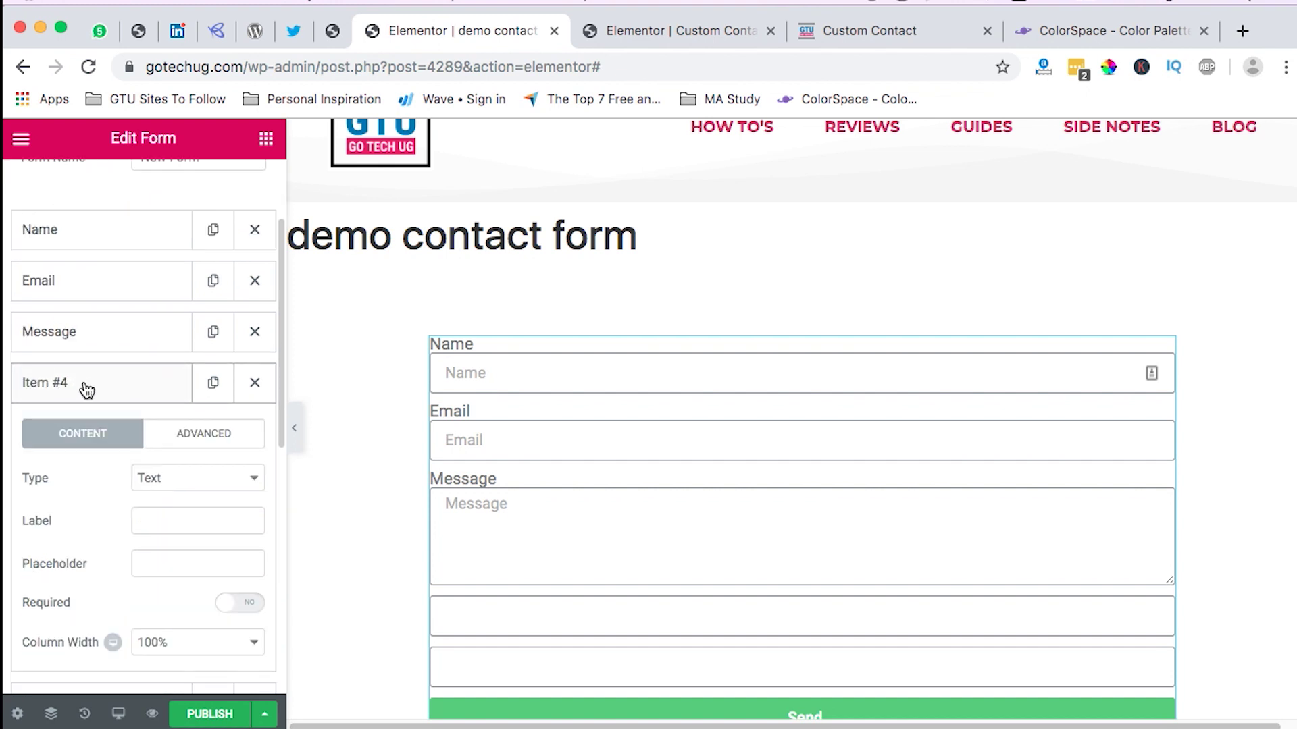
{"action": "left_click", "coordinate": [178, 481]}
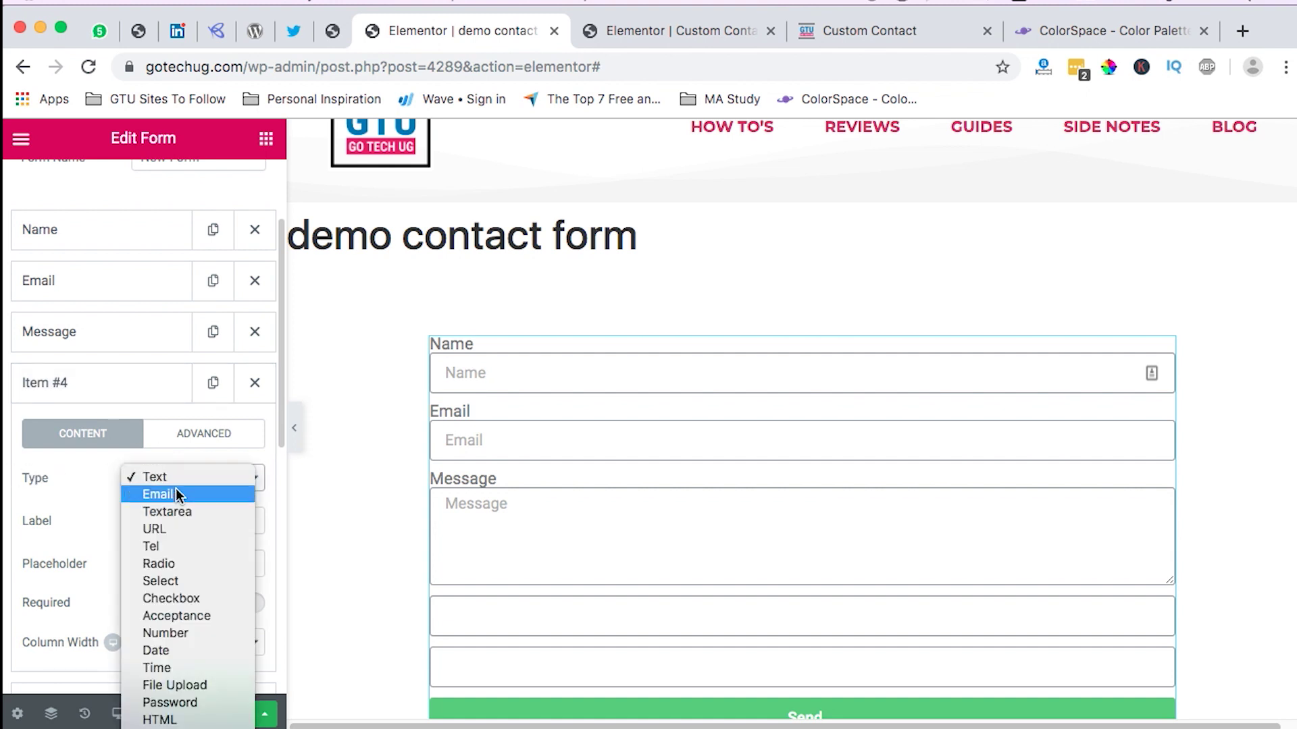
{"action": "left_click", "coordinate": [185, 600]}
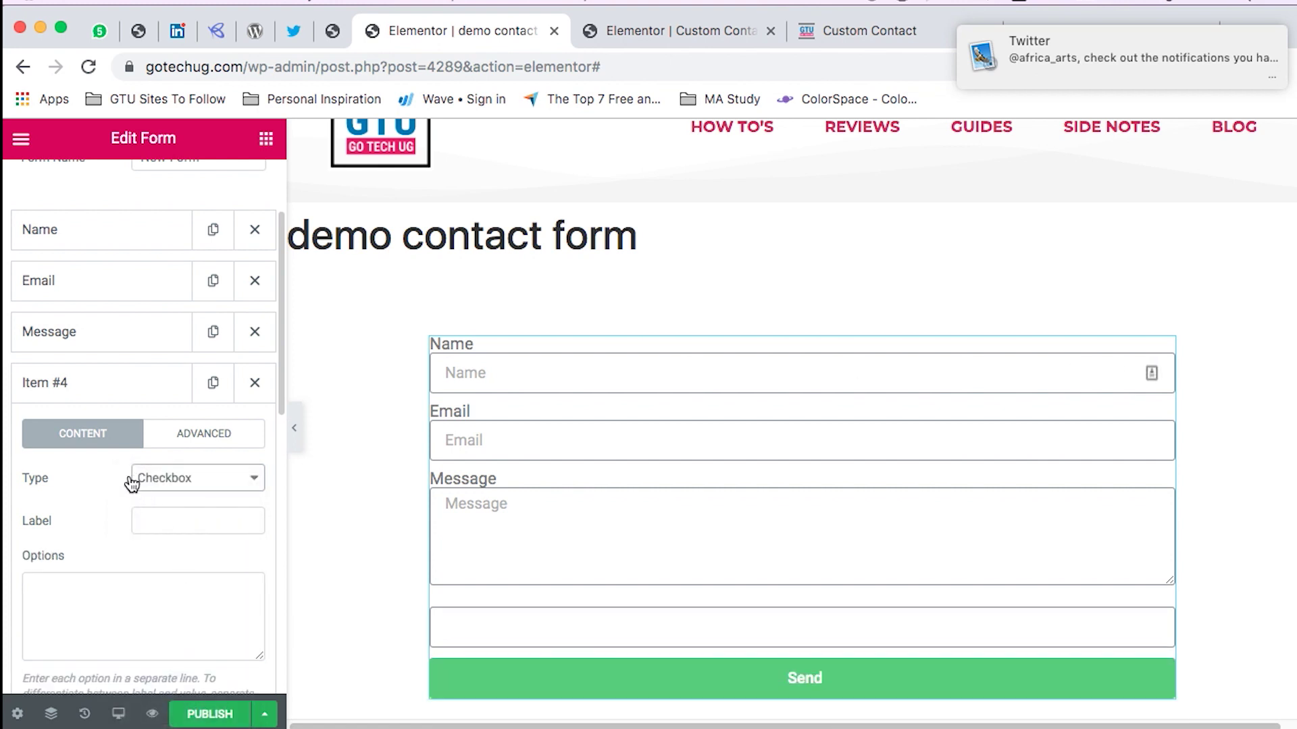
Step: Move the checkbox field above Message, right after Email
{"action": "left_click_drag", "start_coordinate": [90, 389], "coordinate": [109, 335]}
{"action": "left_click", "coordinate": [109, 336]}
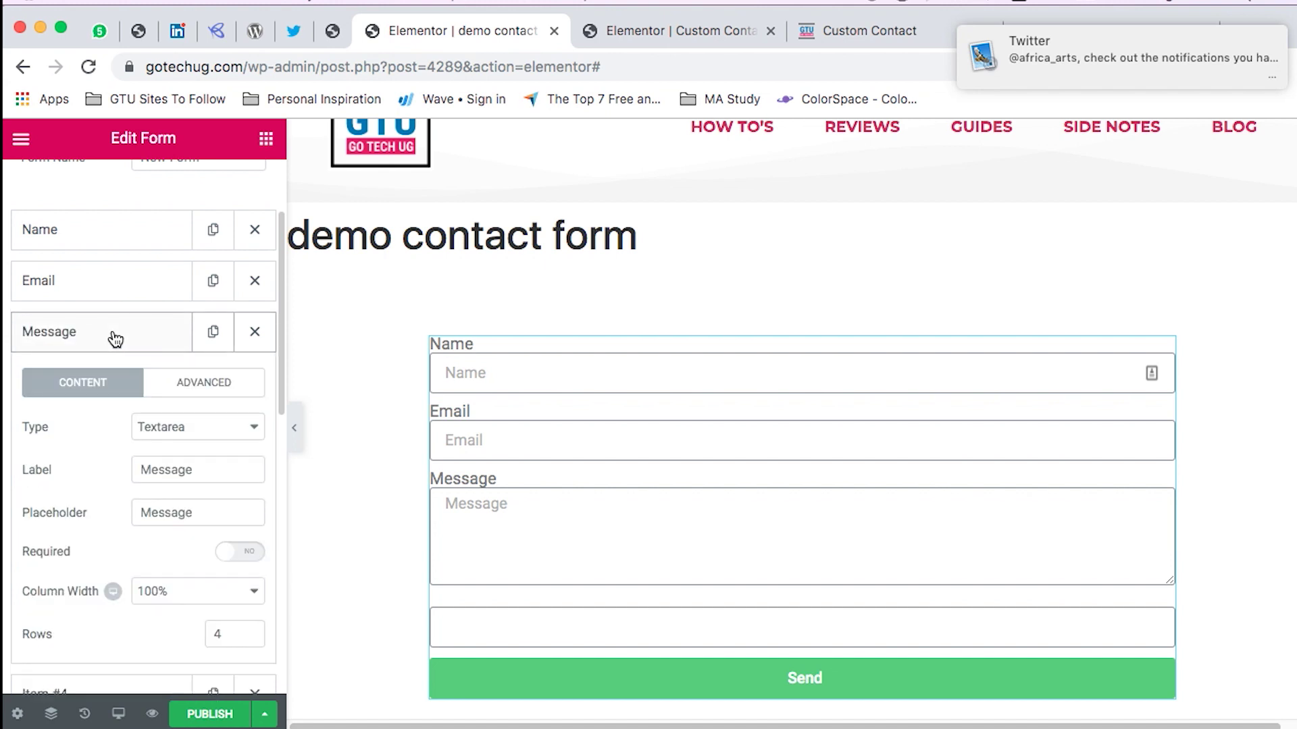
{"action": "left_click", "coordinate": [138, 332]}
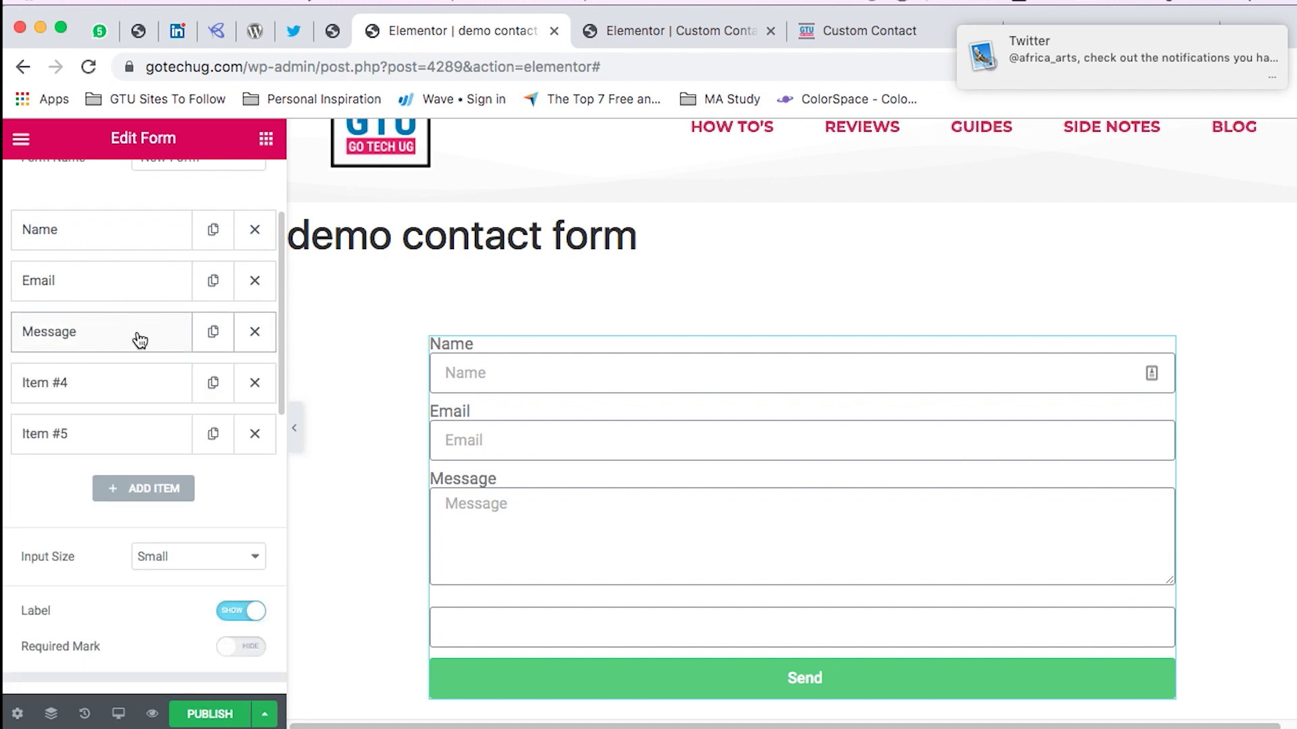
{"action": "left_click", "coordinate": [106, 391]}
{"action": "left_click", "coordinate": [106, 391]}
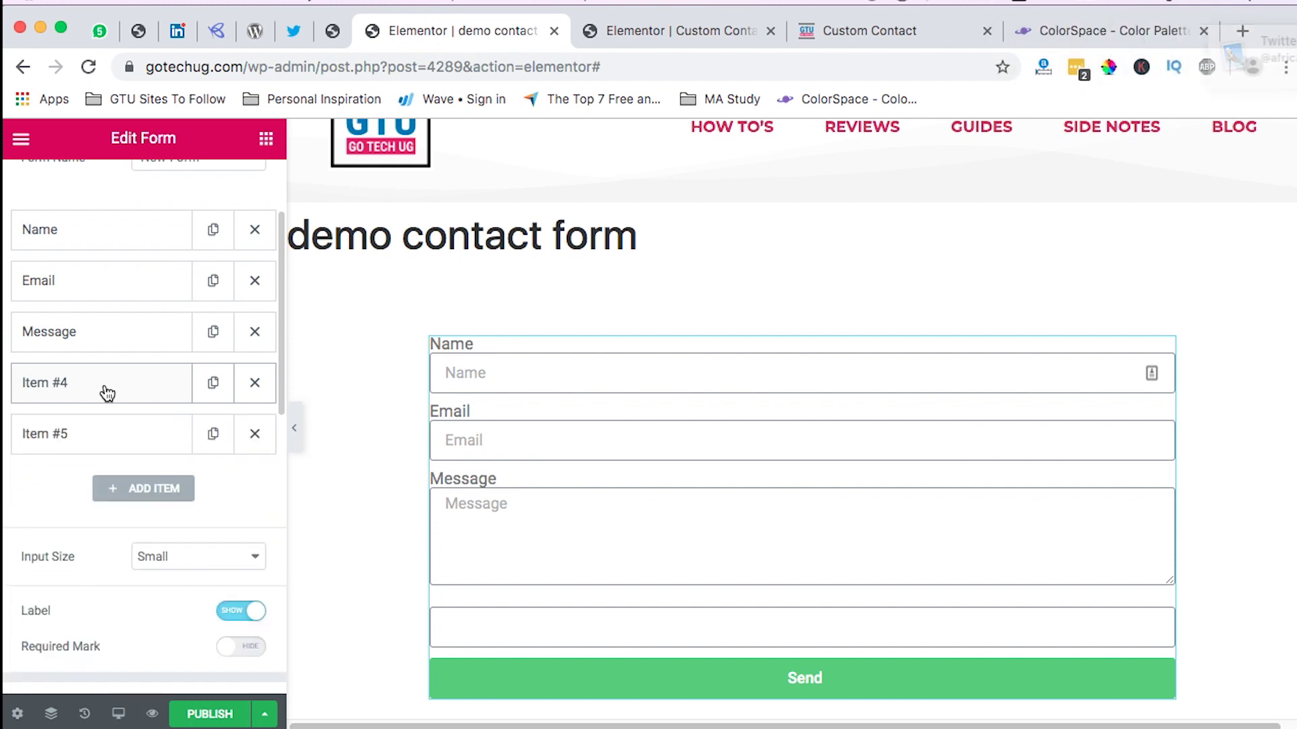
{"action": "left_click", "coordinate": [106, 392]}
{"action": "left_click_drag", "start_coordinate": [106, 392], "coordinate": [119, 342]}
Step: Label the checkbox field 'Checkout' and compare it with the reference Custom Contact form
{"action": "left_click", "coordinate": [119, 346]}
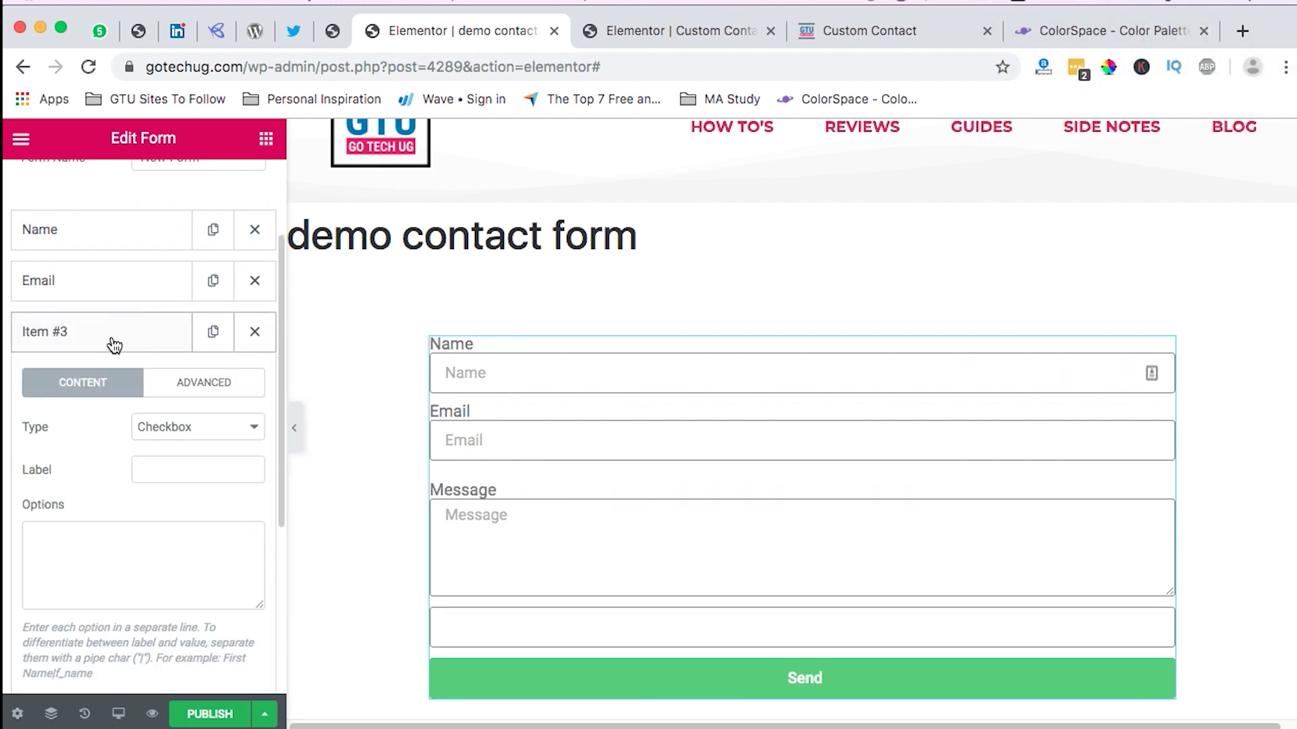
{"action": "left_click", "coordinate": [158, 466]}
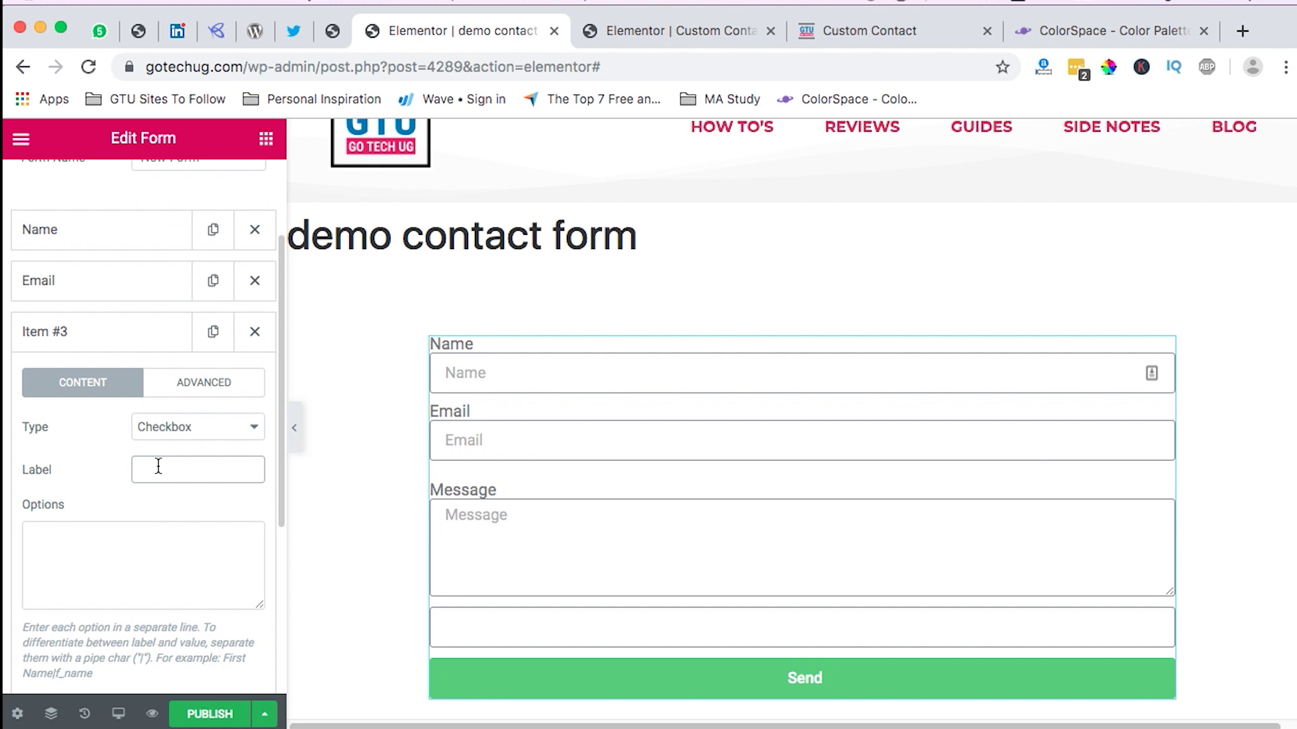
{"action": "type", "text": "C"}
{"action": "key", "text": "BackSpace"}
{"action": "type", "text": "Checkout"}
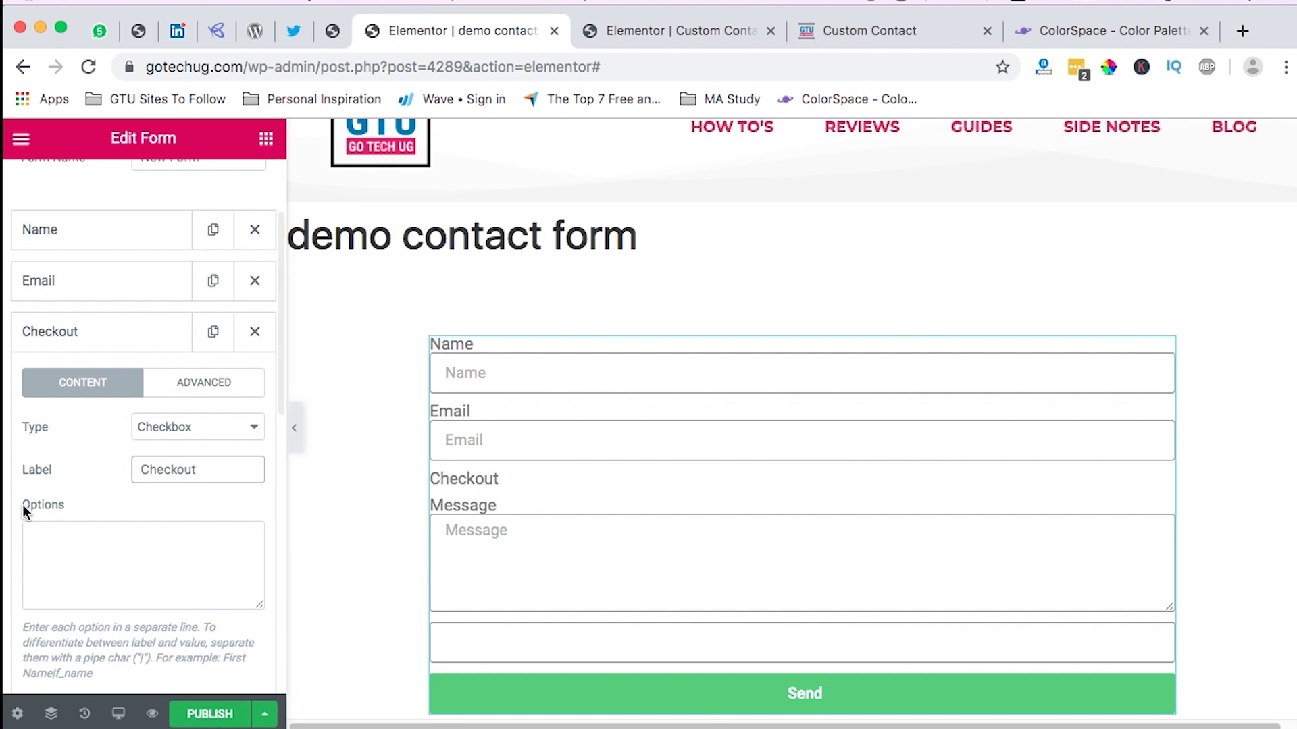
{"action": "left_click", "coordinate": [699, 34]}
{"action": "scroll", "coordinate": [711, 412], "scroll_direction": "down", "scroll_amount": 5}
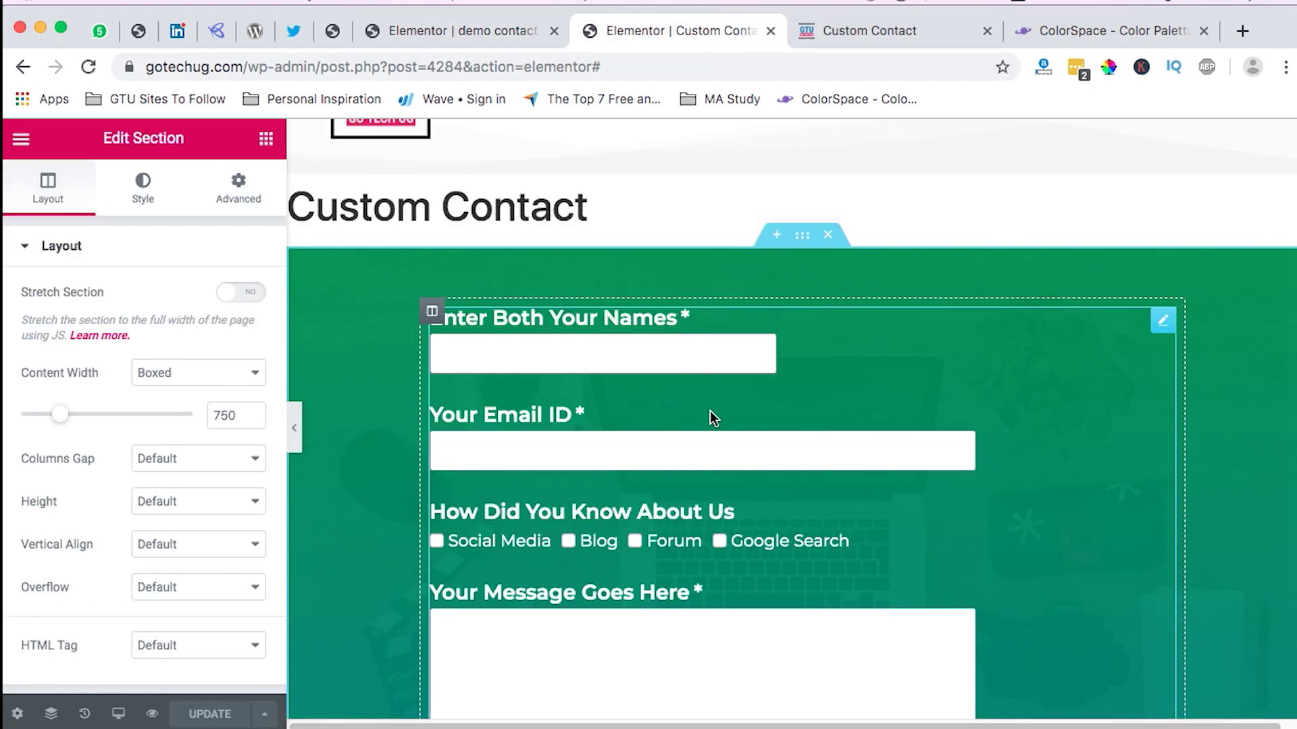
{"action": "scroll", "coordinate": [659, 507], "scroll_direction": "down", "scroll_amount": 3}
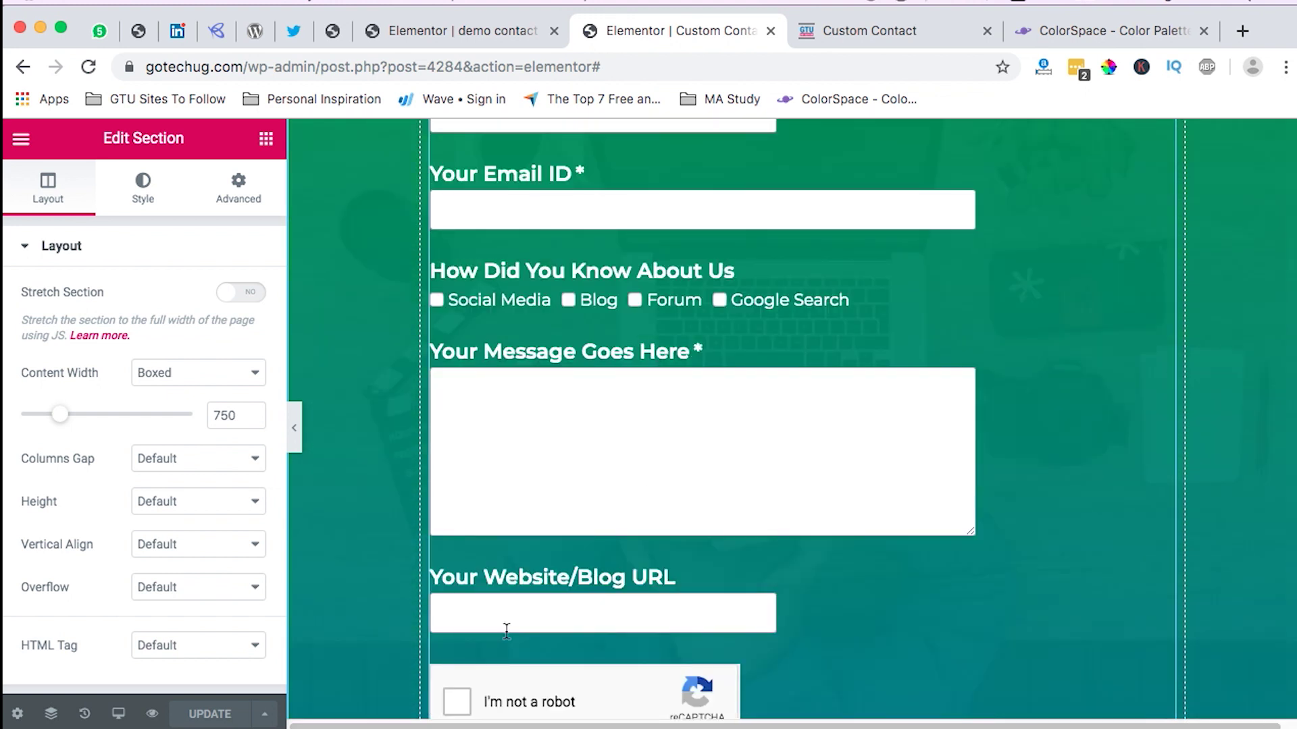
{"action": "scroll", "coordinate": [593, 605], "scroll_direction": "down", "scroll_amount": 1}
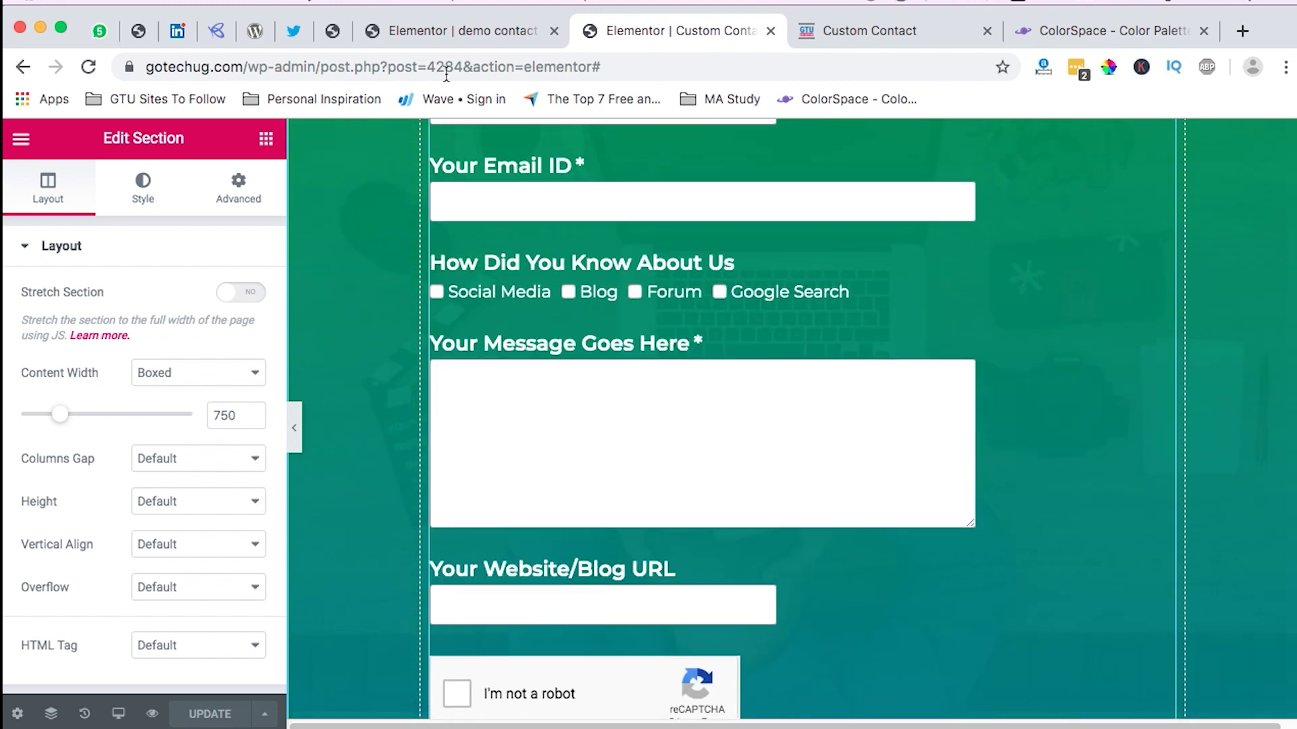
{"action": "left_click", "coordinate": [432, 32]}
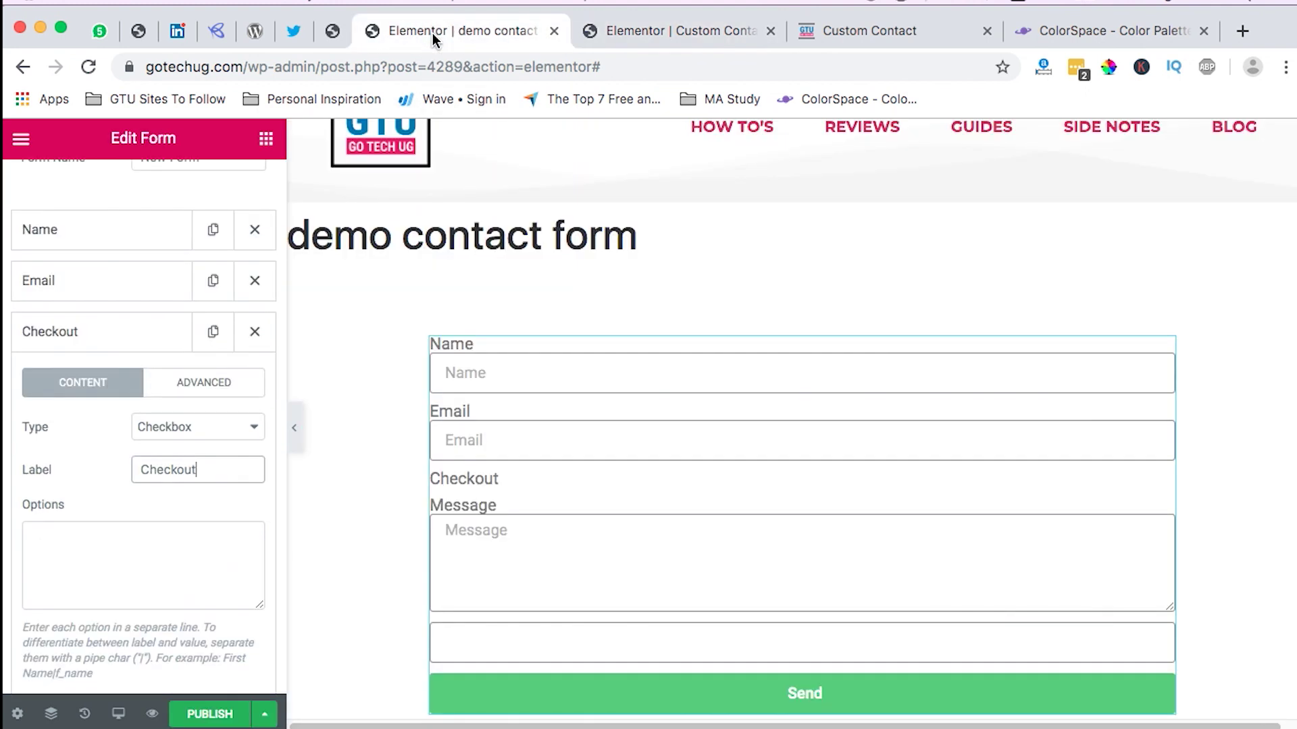
{"action": "left_click", "coordinate": [123, 339]}
Step: Make Item #5 a URL field labelled 'Your Websitie / Blog URL'
{"action": "left_click", "coordinate": [135, 439]}
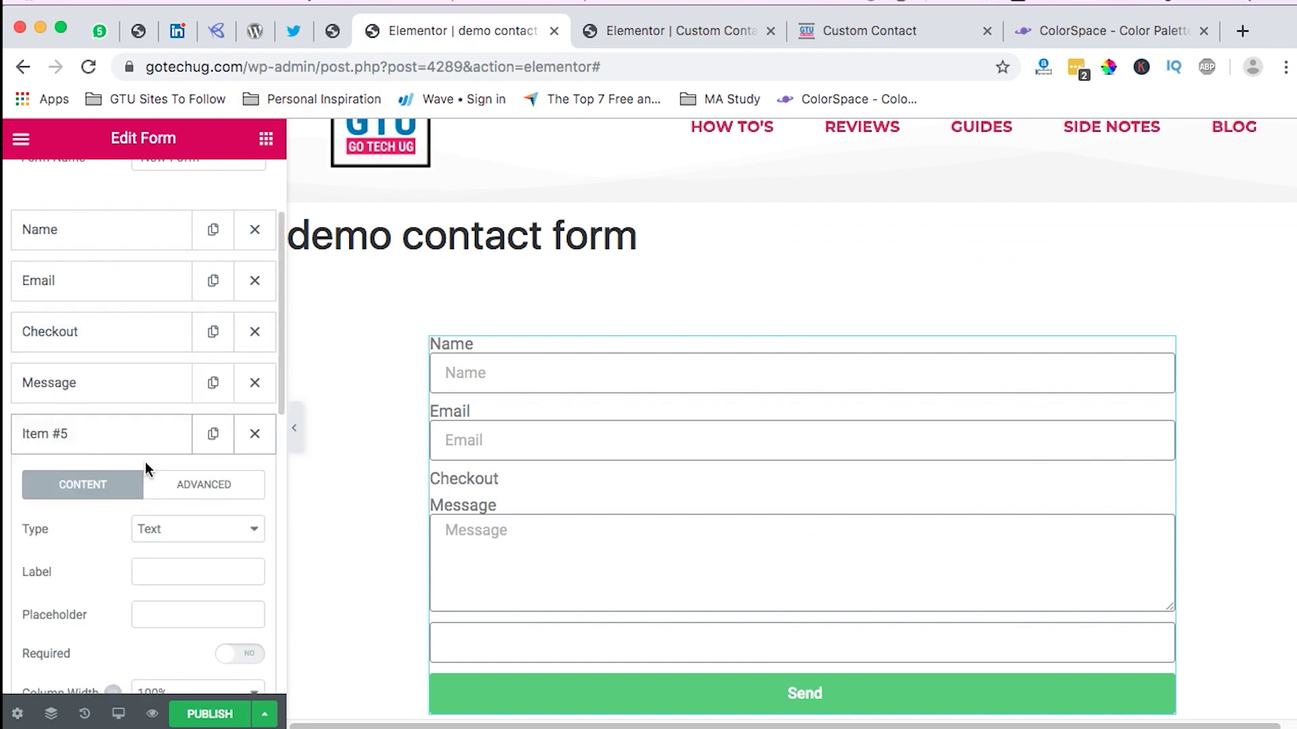
{"action": "left_click", "coordinate": [174, 528]}
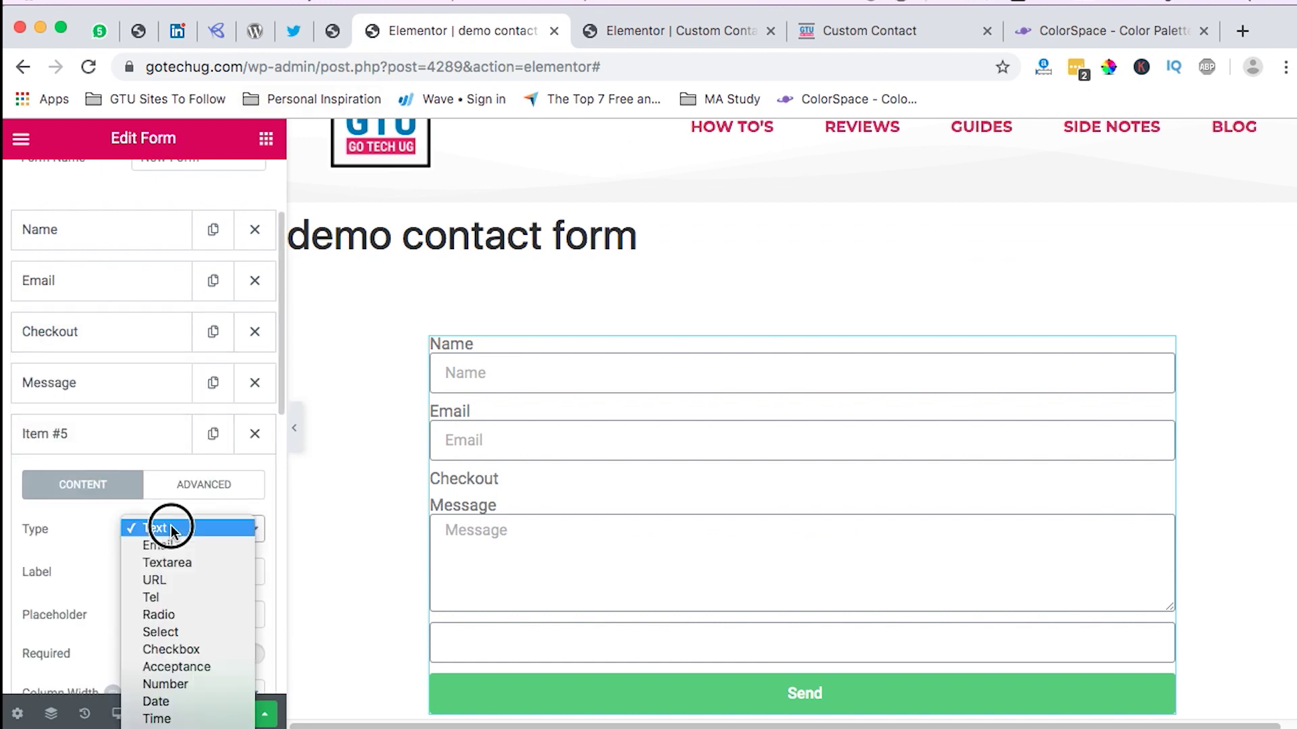
{"action": "left_click", "coordinate": [176, 583]}
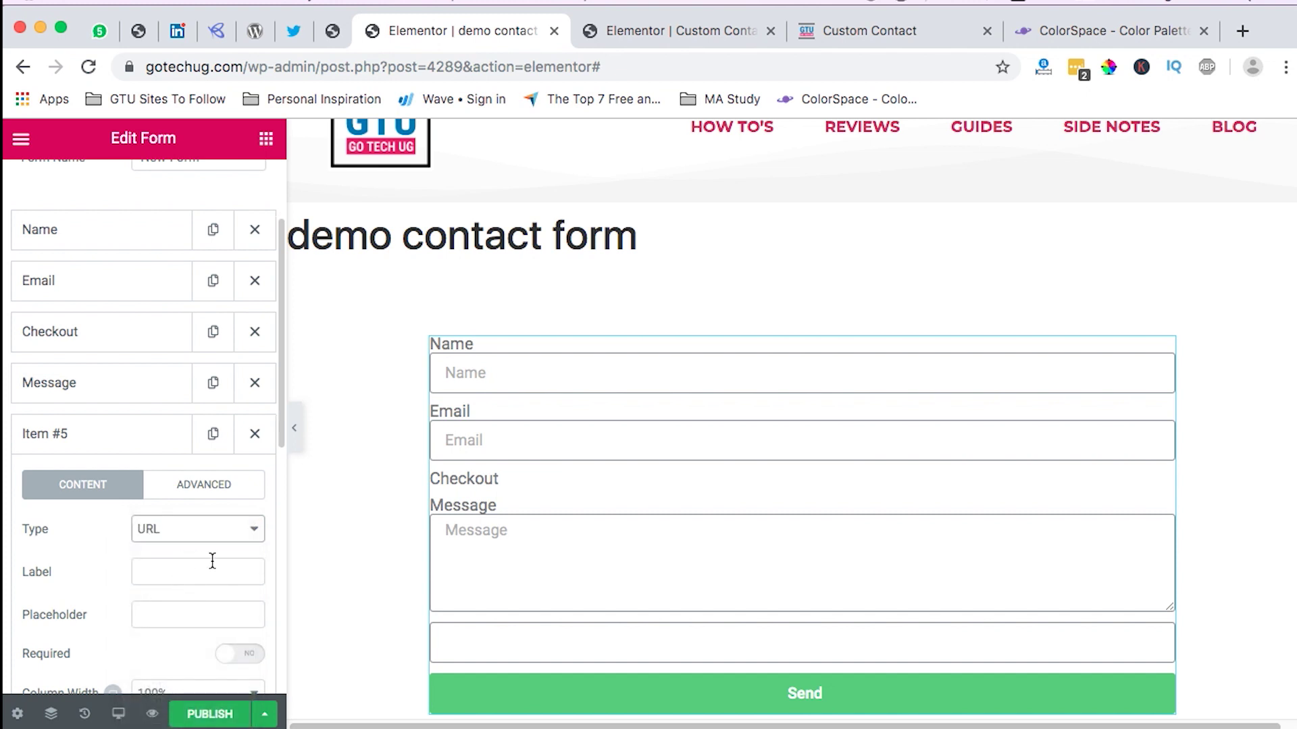
{"action": "scroll", "coordinate": [203, 530], "scroll_direction": "down", "scroll_amount": 1}
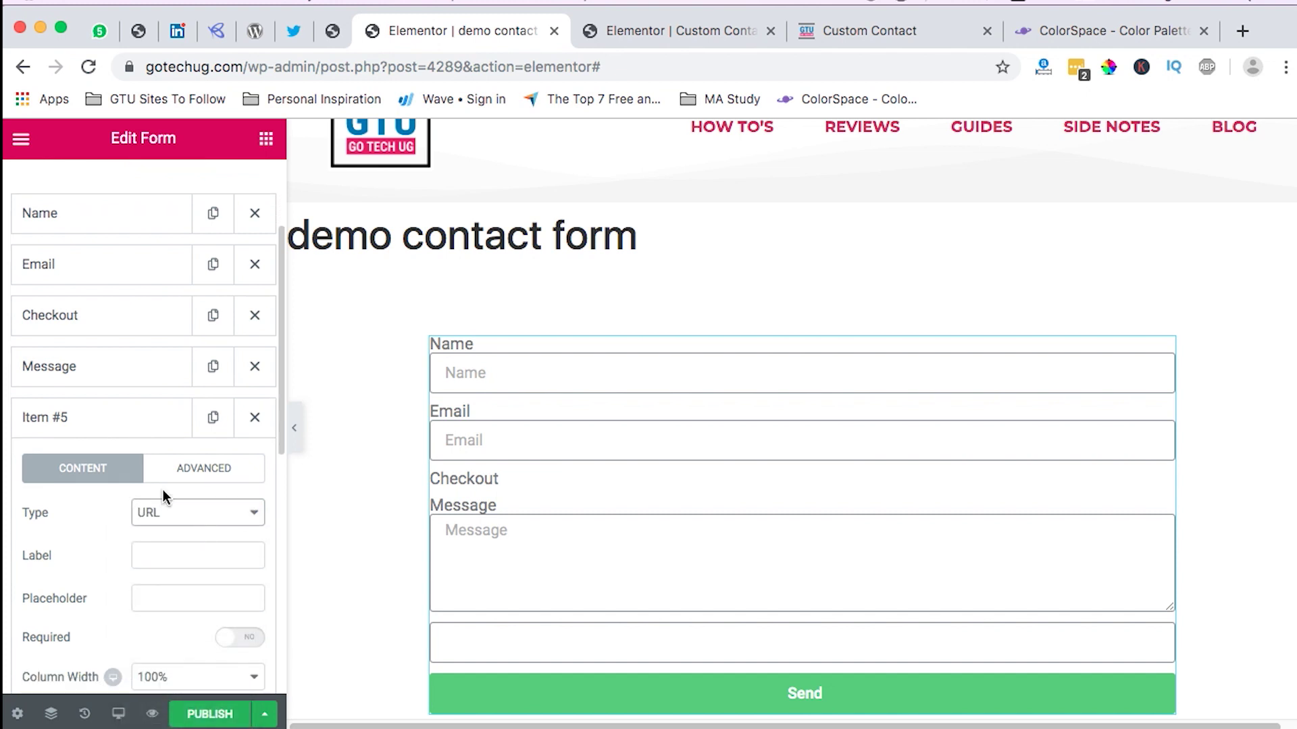
{"action": "left_click", "coordinate": [174, 560]}
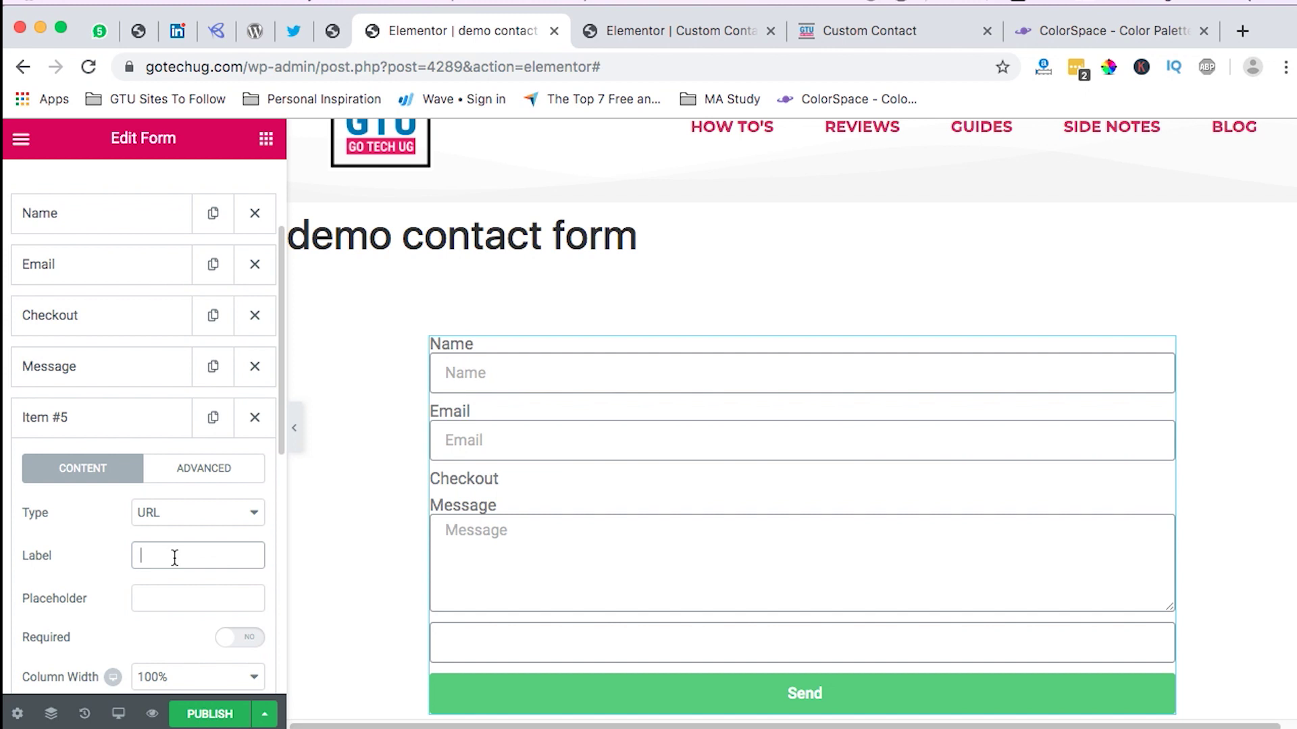
{"action": "type", "text": "Your"}
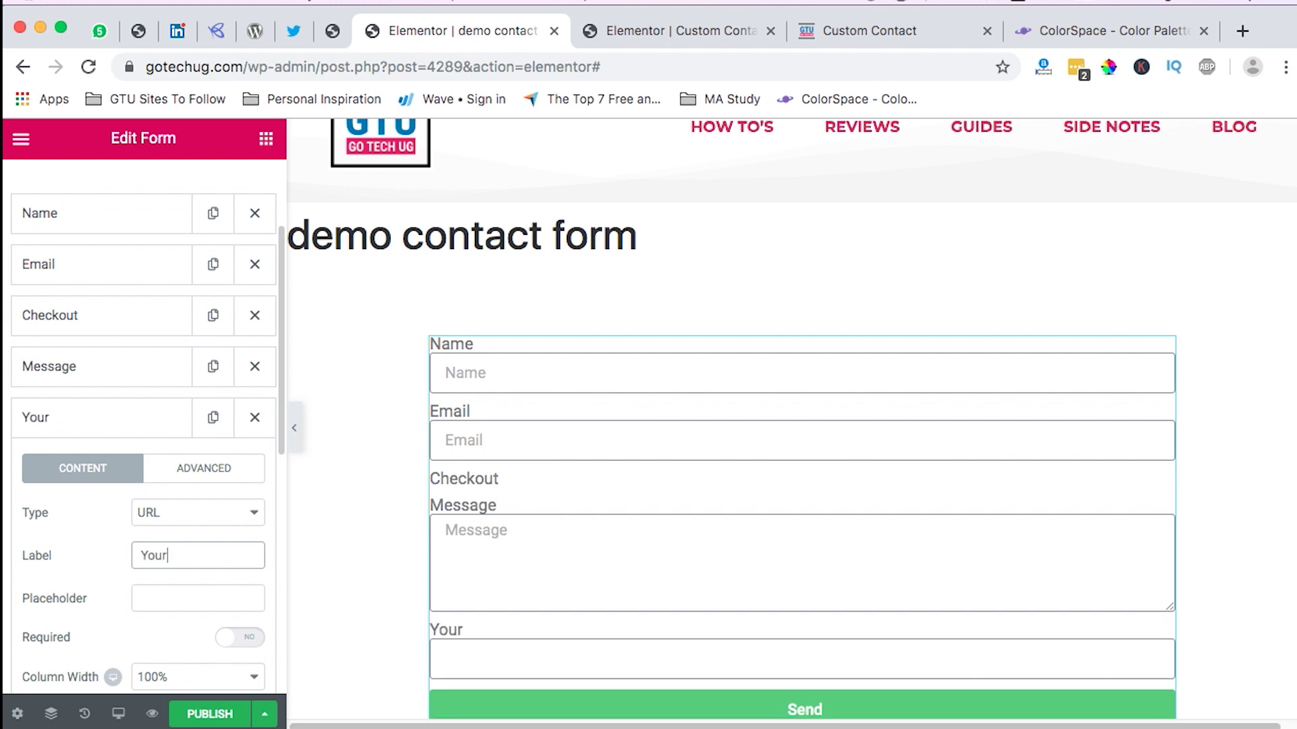
{"action": "type", "text": " Webs"}
{"action": "type", "text": "itie "}
{"action": "type", "text": "/ Blog"}
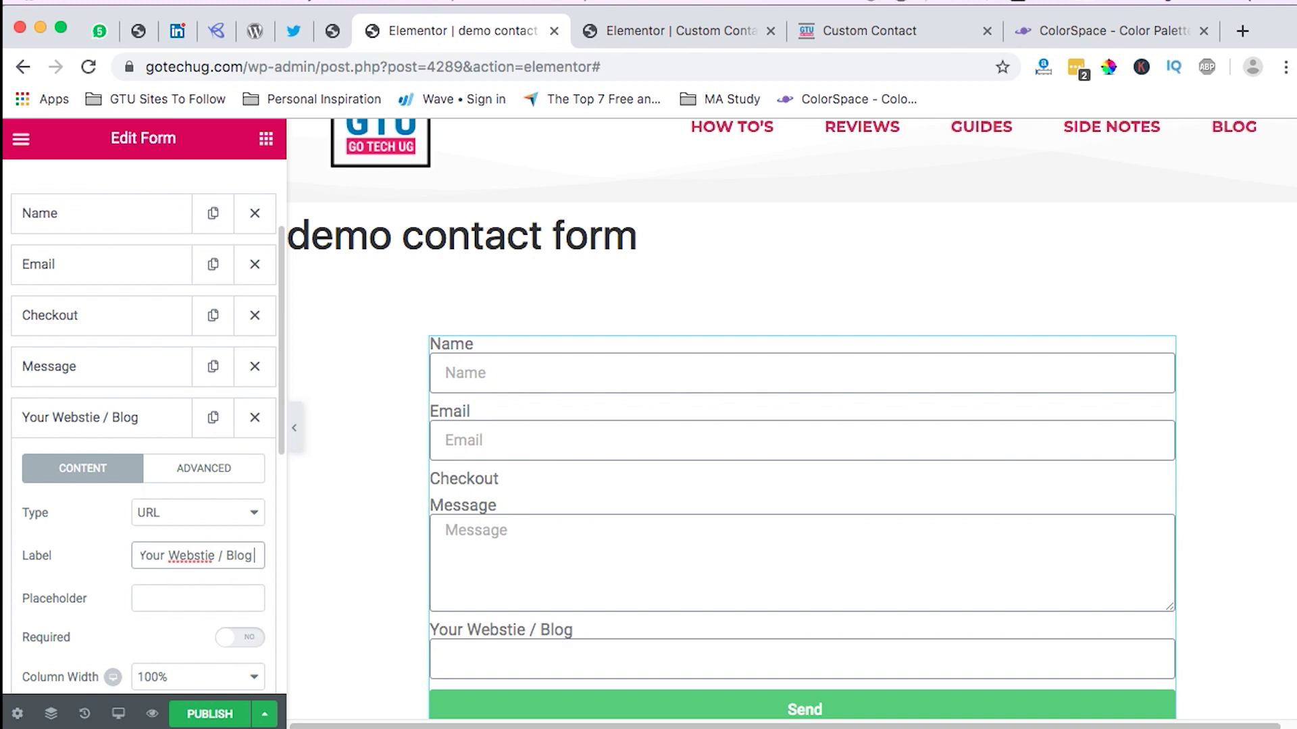
{"action": "type", "text": " URL"}
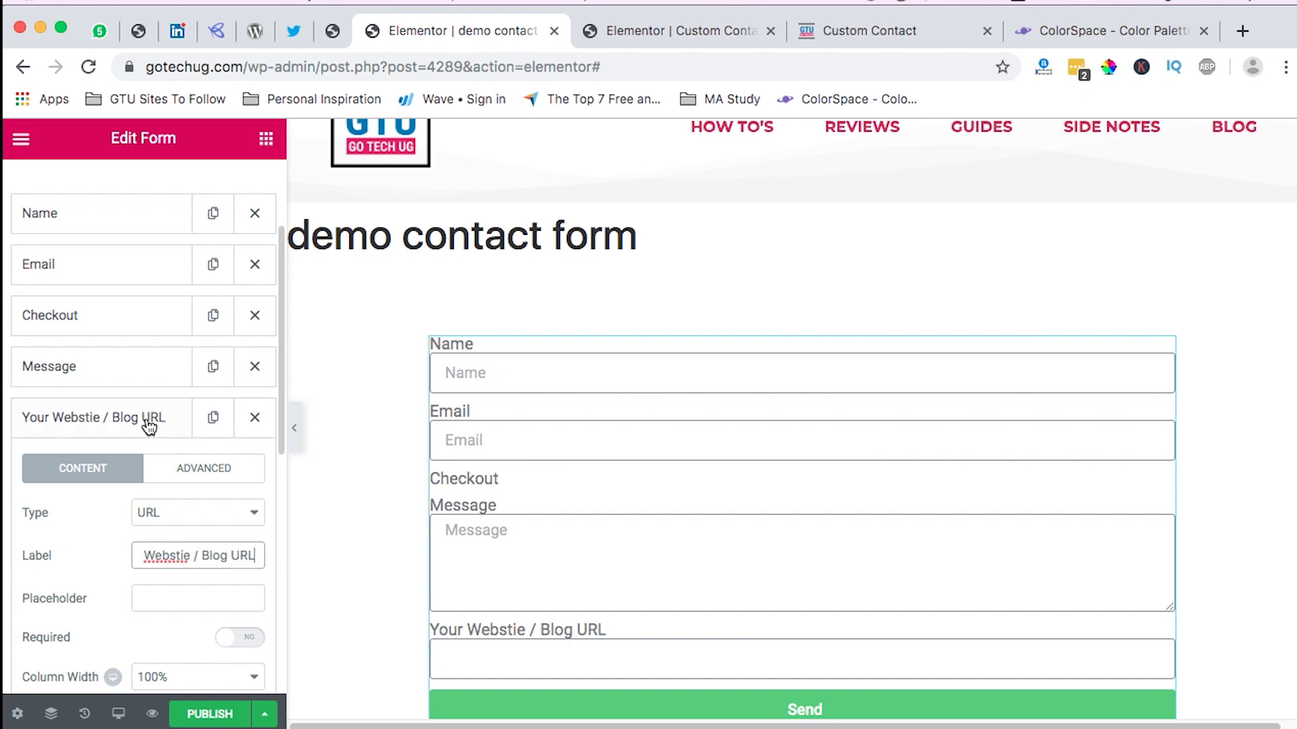
Step: Compare the URL field against the published Custom Contact form for reference
{"action": "left_click", "coordinate": [144, 423]}
{"action": "scroll", "coordinate": [521, 500], "scroll_direction": "down", "scroll_amount": 1}
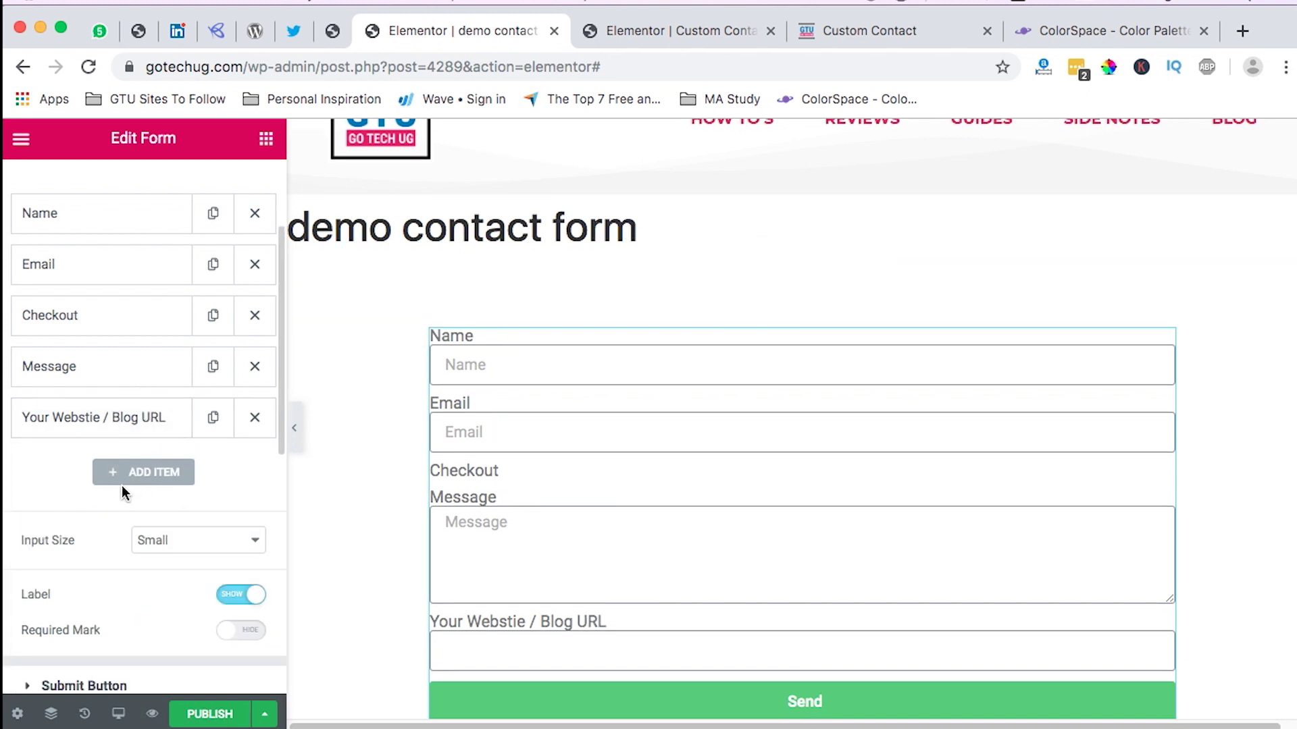
{"action": "left_click", "coordinate": [107, 411]}
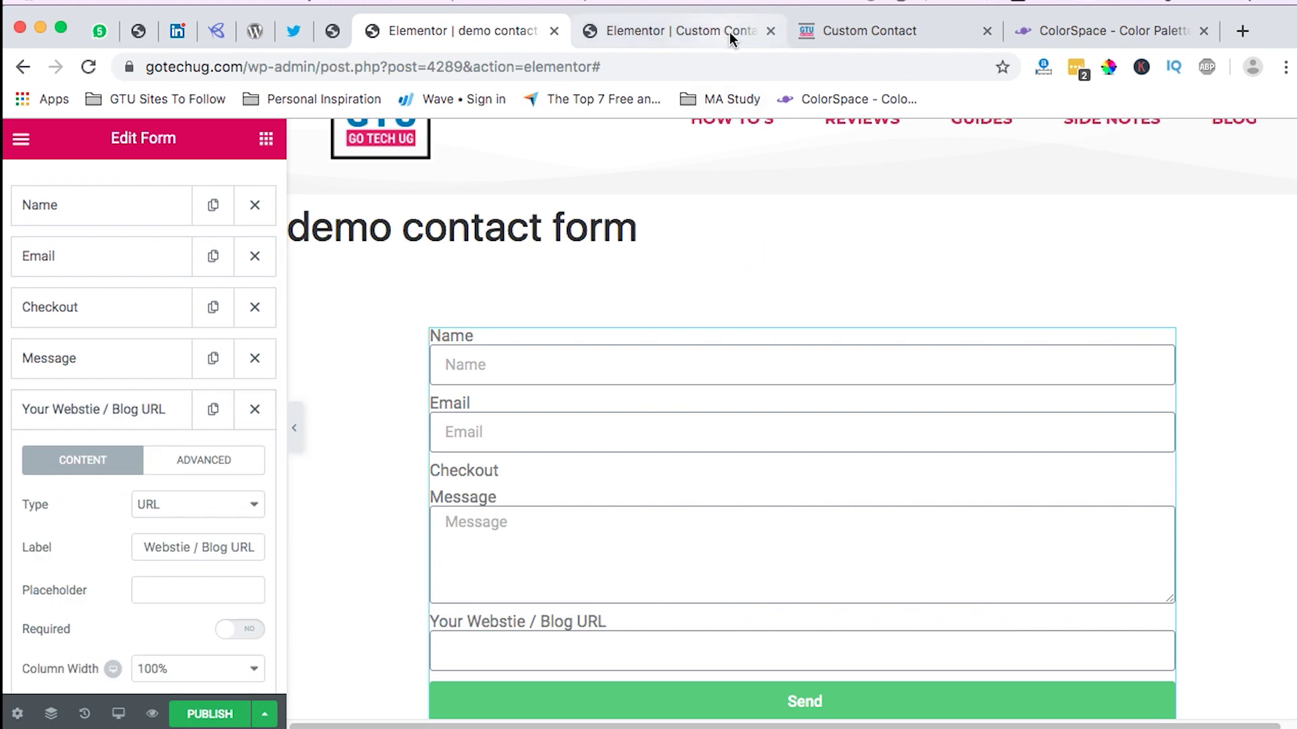
{"action": "left_click", "coordinate": [879, 35]}
{"action": "scroll", "coordinate": [572, 595], "scroll_direction": "down", "scroll_amount": 3}
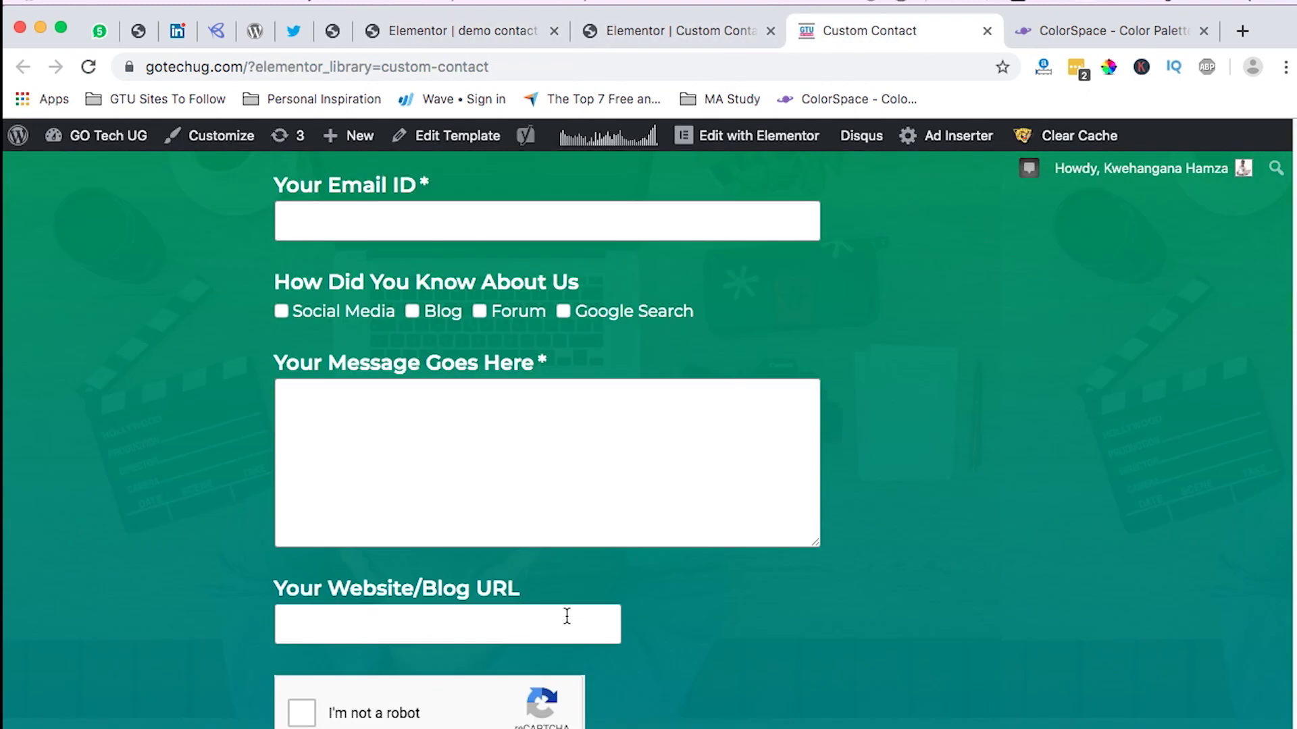
{"action": "scroll", "coordinate": [567, 616], "scroll_direction": "down", "scroll_amount": 2}
{"action": "scroll", "coordinate": [354, 635], "scroll_direction": "down", "scroll_amount": 2}
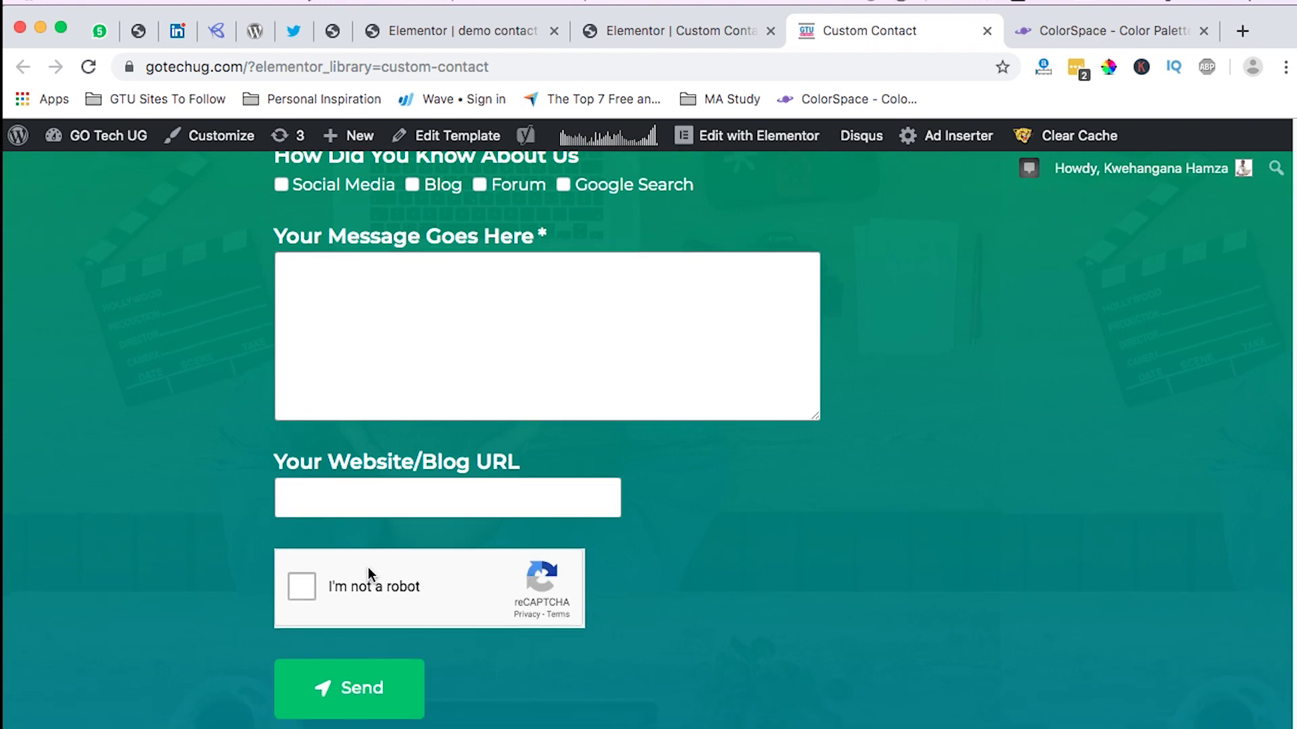
{"action": "scroll", "coordinate": [378, 574], "scroll_direction": "down", "scroll_amount": 1}
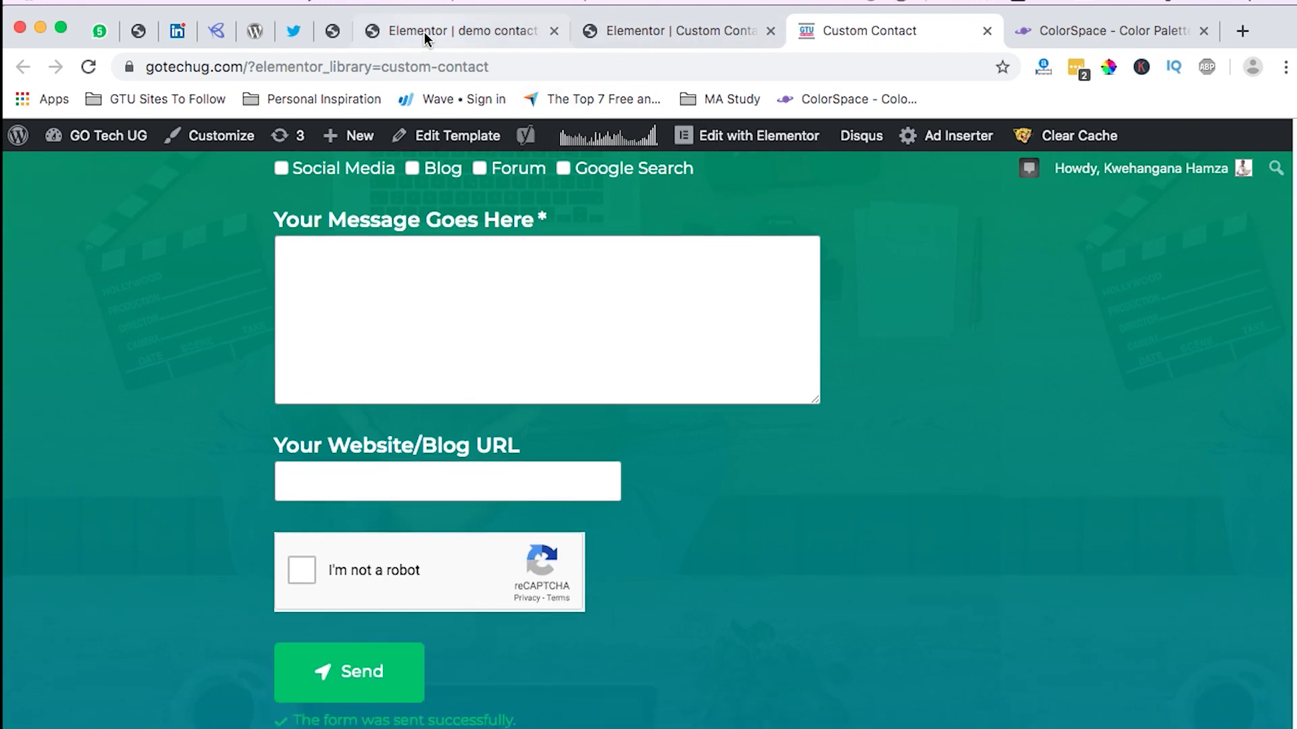
{"action": "left_click", "coordinate": [458, 41]}
Step: Add a sixth form field and set its type to reCAPTCHA
{"action": "left_click", "coordinate": [48, 417]}
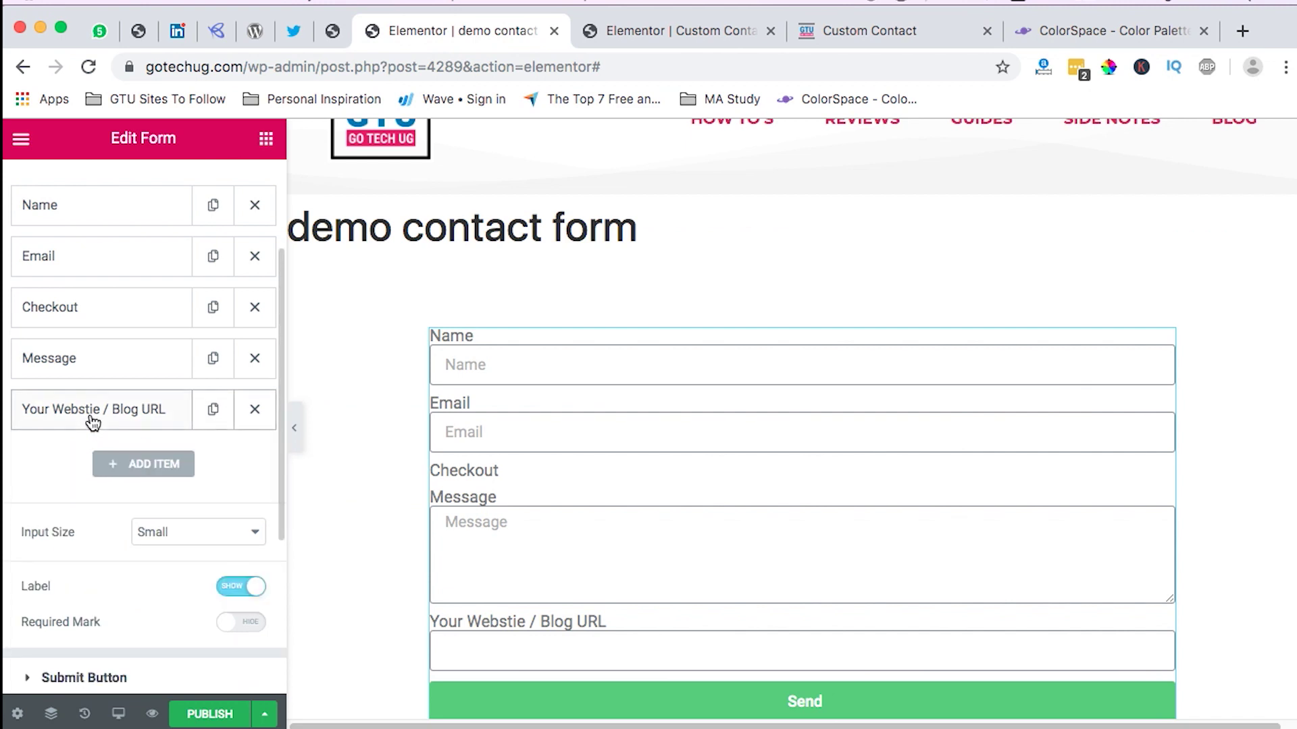
{"action": "left_click", "coordinate": [143, 464]}
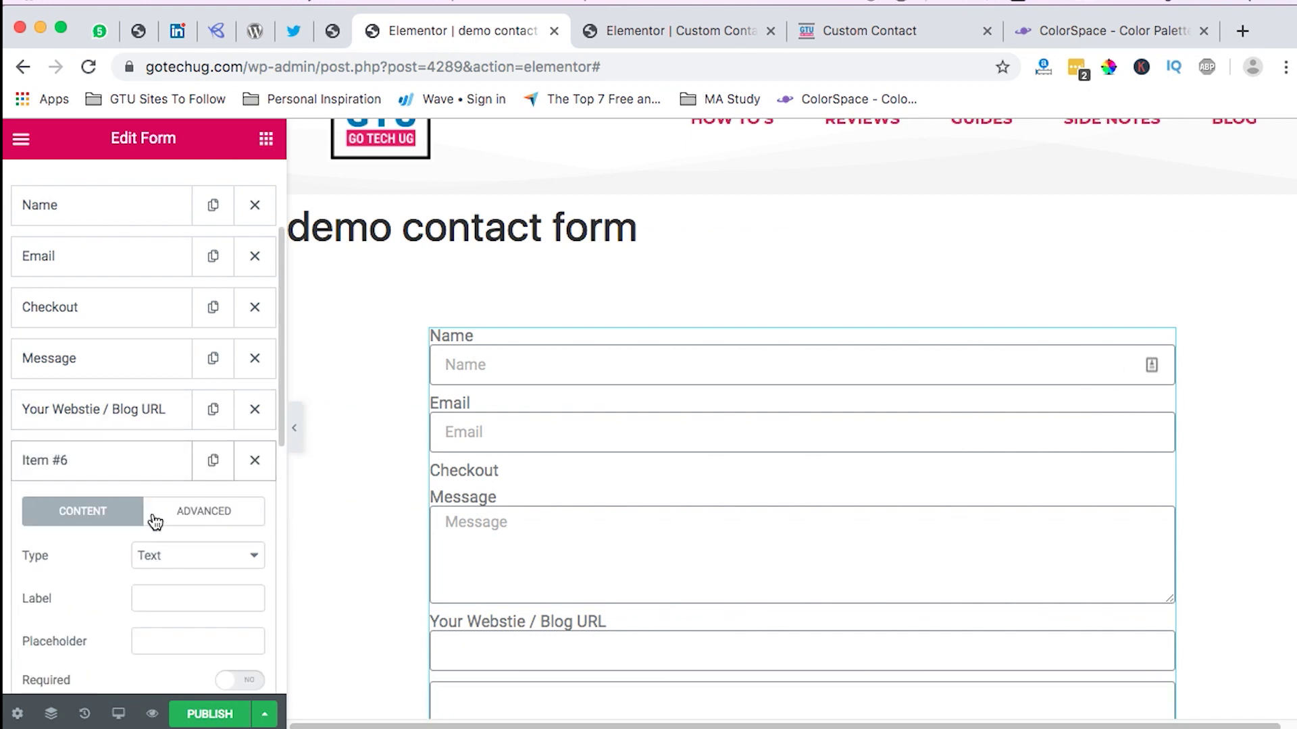
{"action": "left_click", "coordinate": [170, 563]}
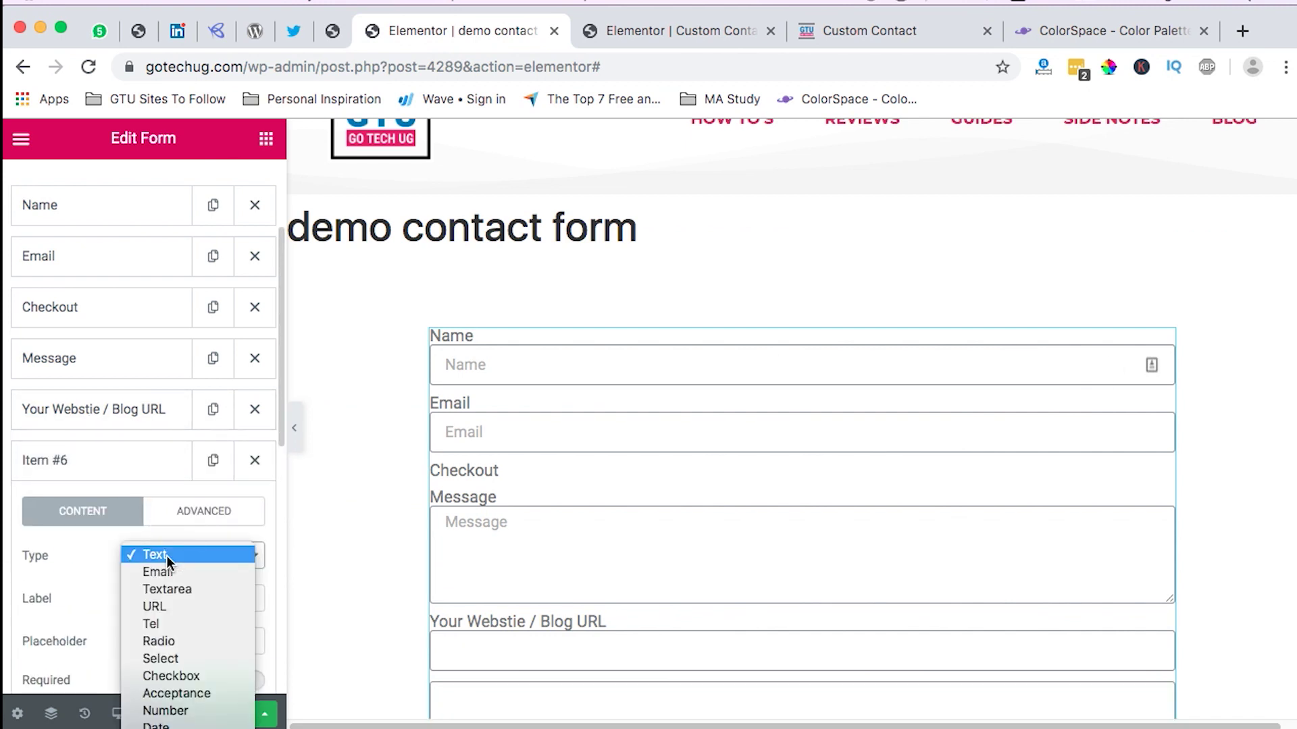
{"action": "scroll", "coordinate": [177, 672], "scroll_direction": "down", "scroll_amount": 5}
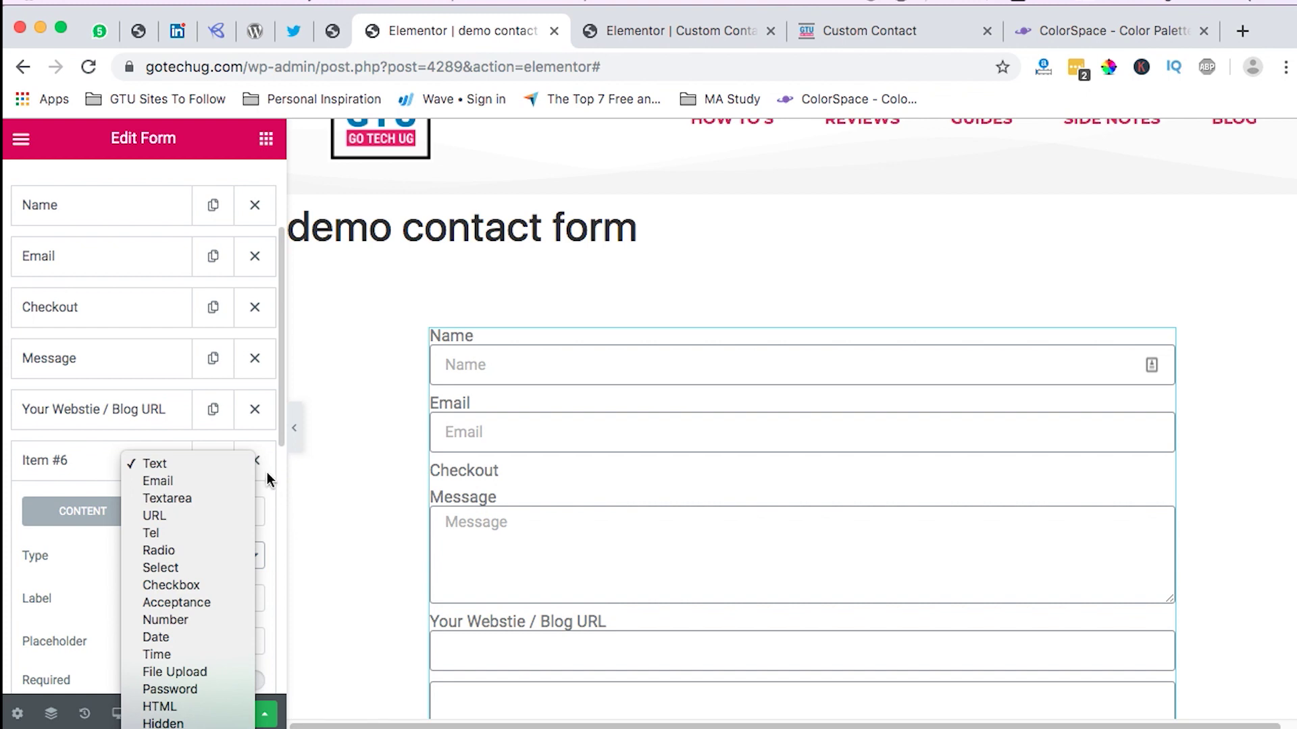
{"action": "left_click", "coordinate": [80, 463]}
{"action": "scroll", "coordinate": [102, 459], "scroll_direction": "down", "scroll_amount": 3}
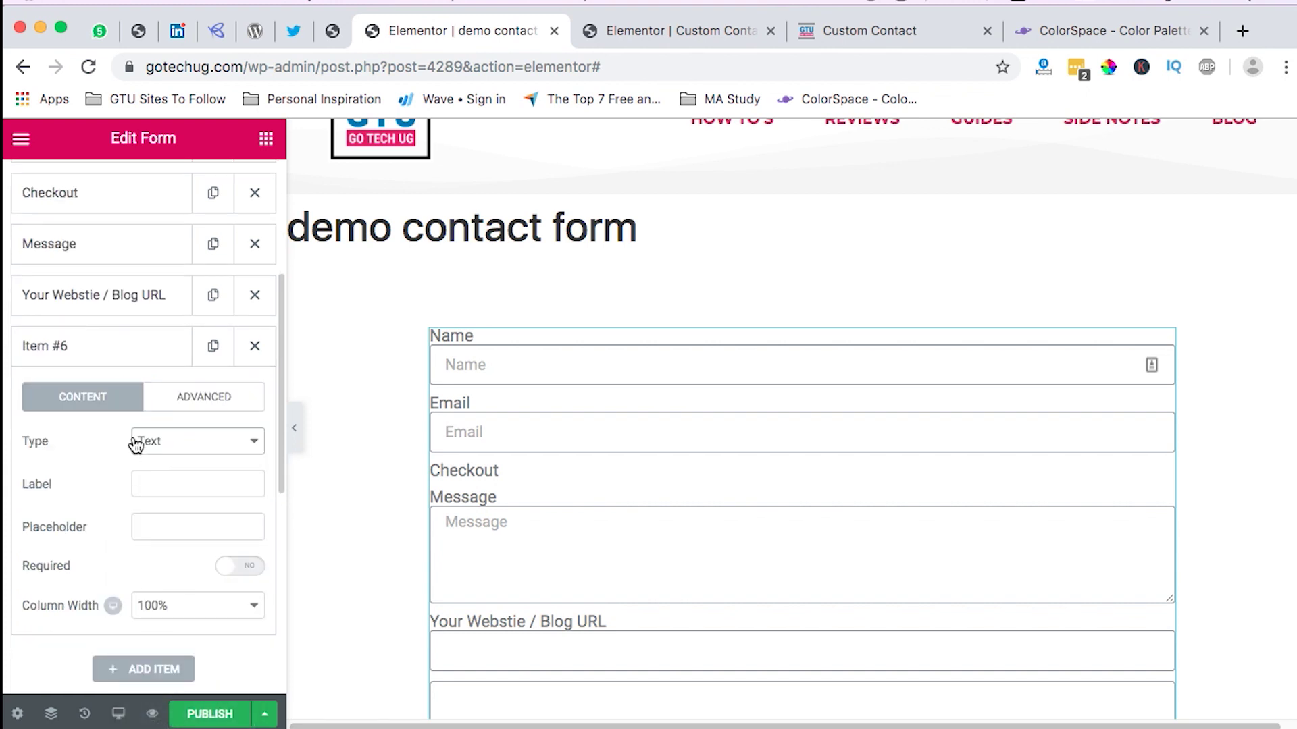
{"action": "left_click", "coordinate": [173, 443]}
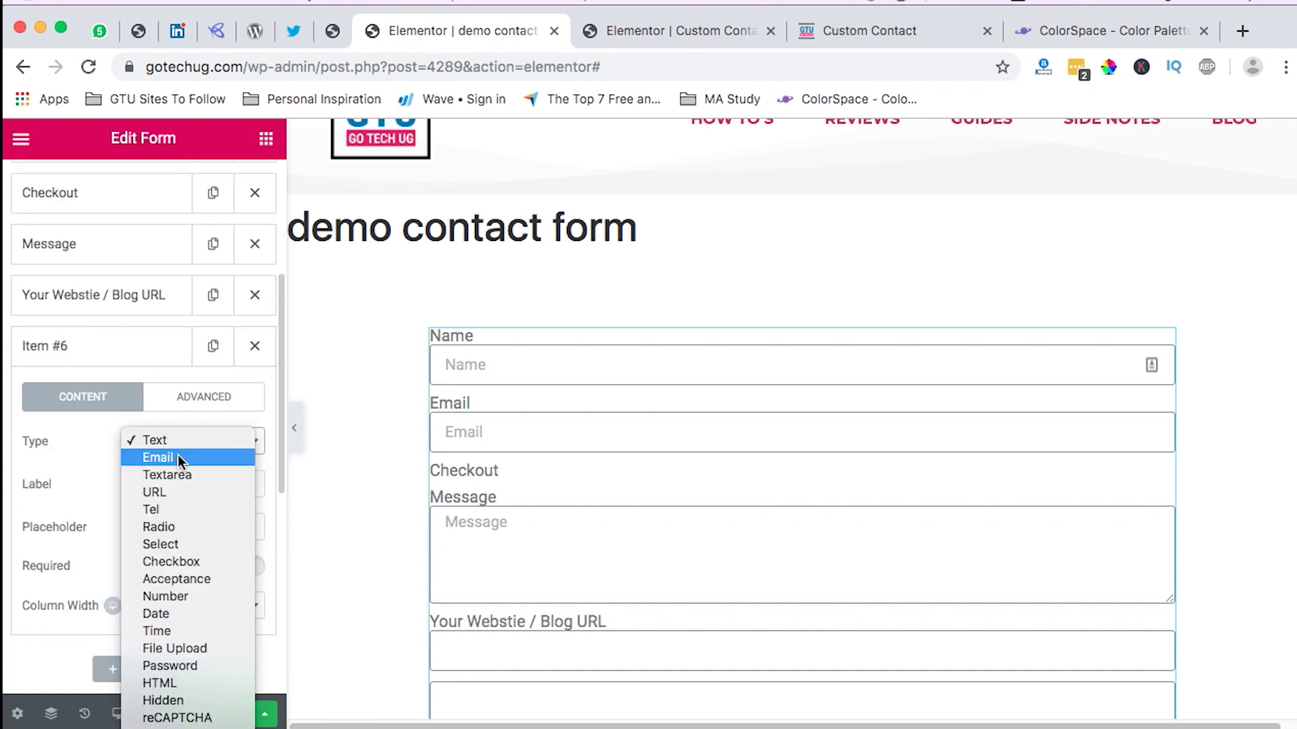
{"action": "left_click", "coordinate": [164, 718]}
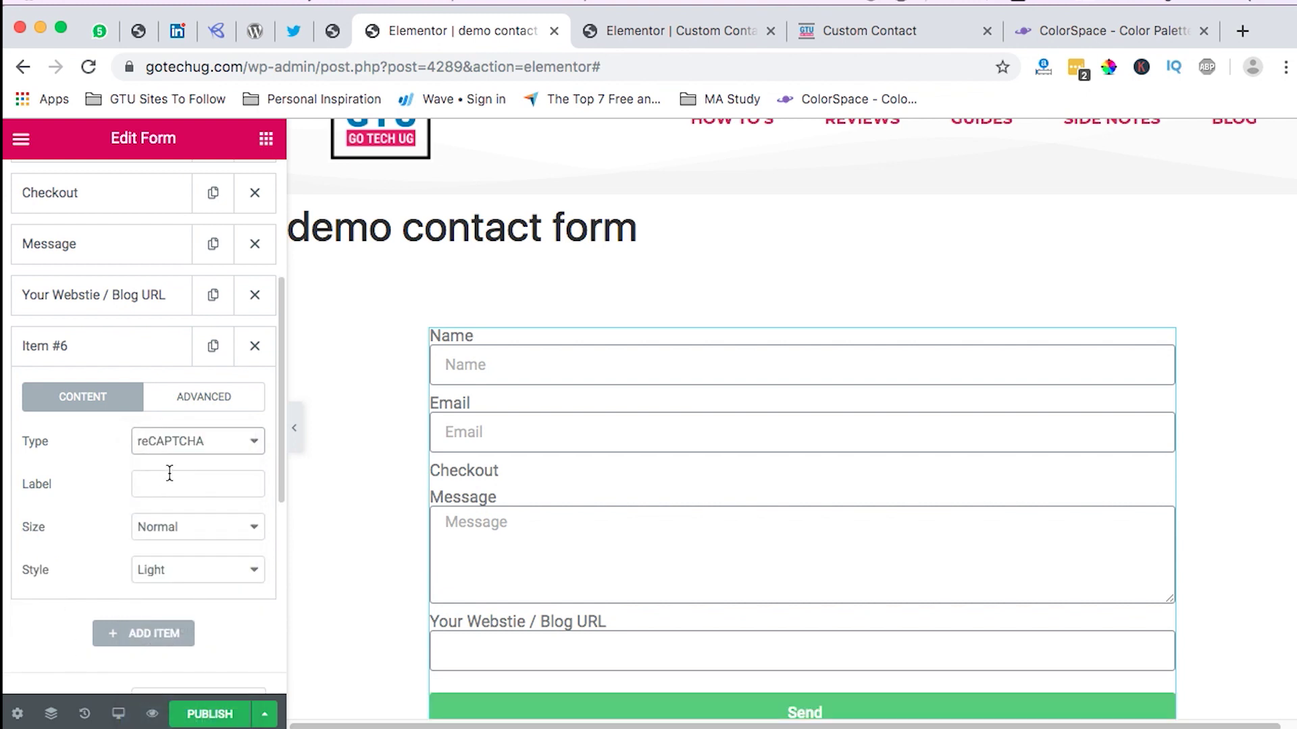
Step: Check the reCAPTCHA against the live Custom Contact page, then collapse the sixth field
{"action": "left_click", "coordinate": [145, 481]}
{"action": "scroll", "coordinate": [689, 651], "scroll_direction": "down", "scroll_amount": 2}
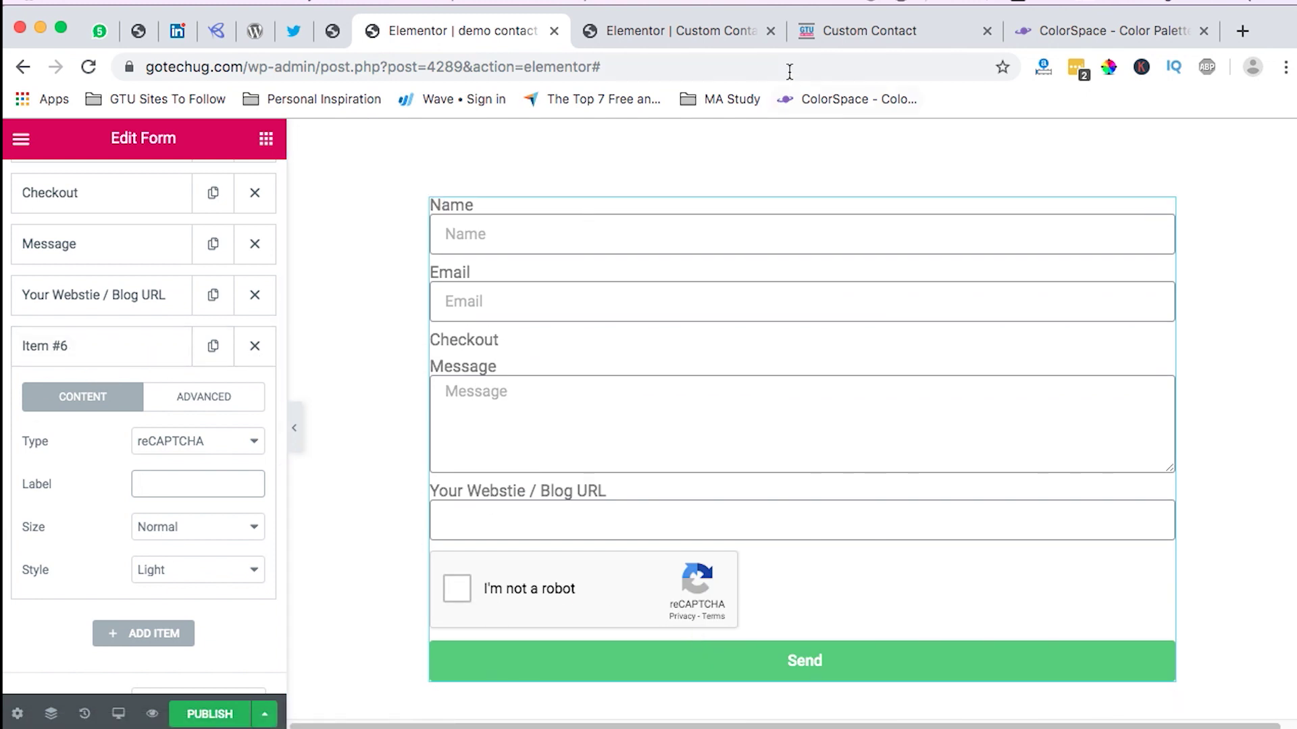
{"action": "left_click", "coordinate": [859, 39]}
{"action": "scroll", "coordinate": [343, 702], "scroll_direction": "down", "scroll_amount": 2}
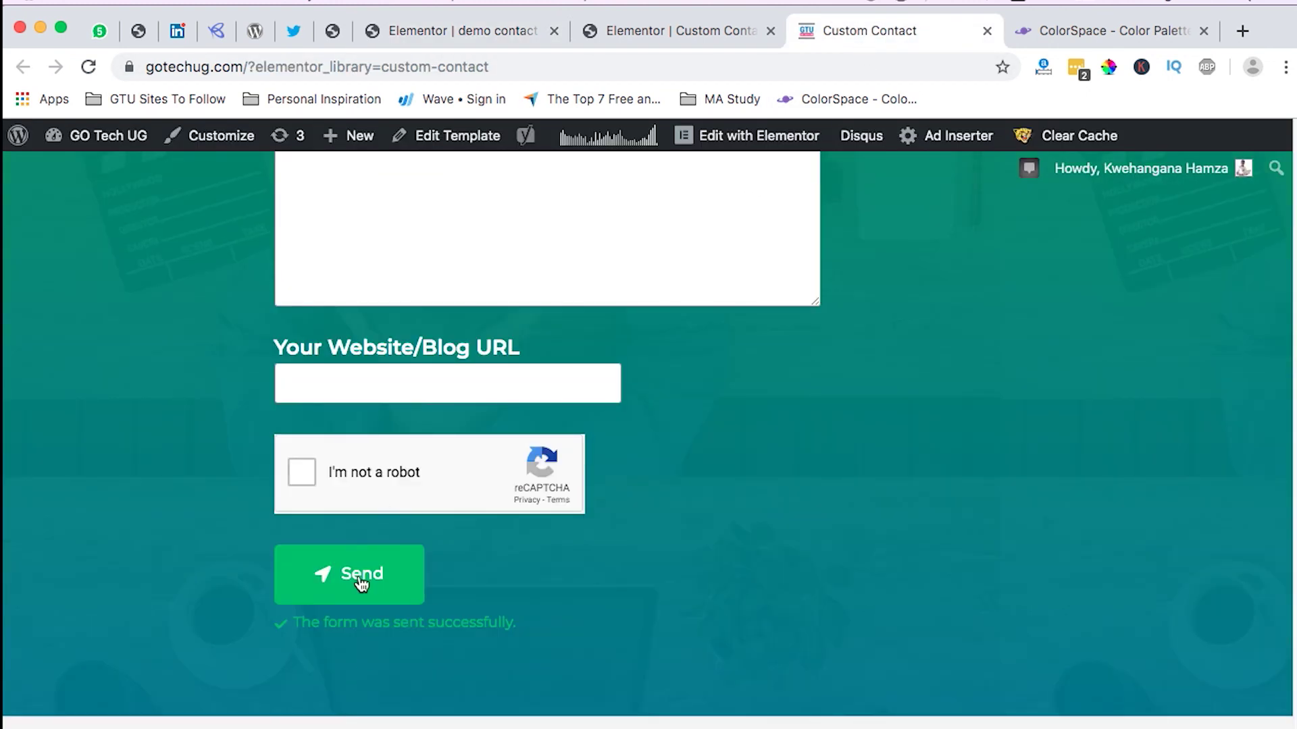
{"action": "left_click", "coordinate": [454, 35]}
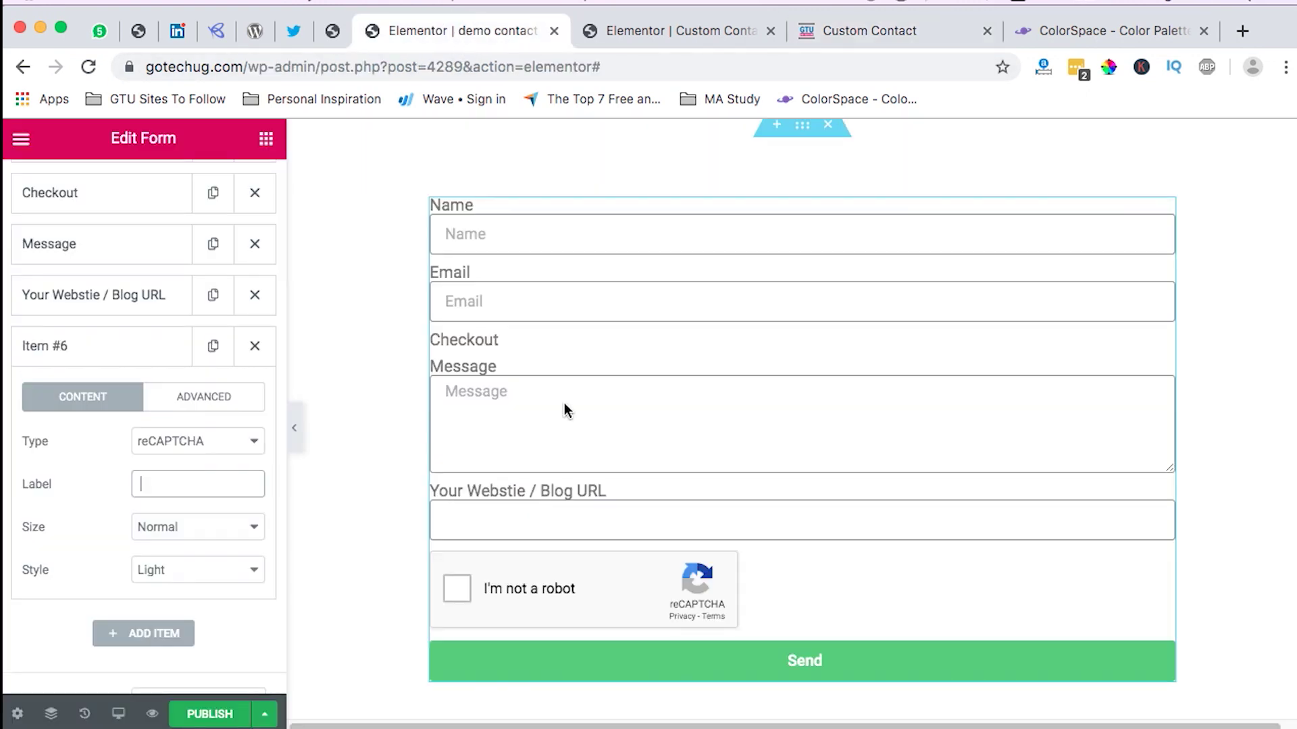
{"action": "left_click", "coordinate": [651, 669]}
{"action": "scroll", "coordinate": [709, 574], "scroll_direction": "up", "scroll_amount": 1}
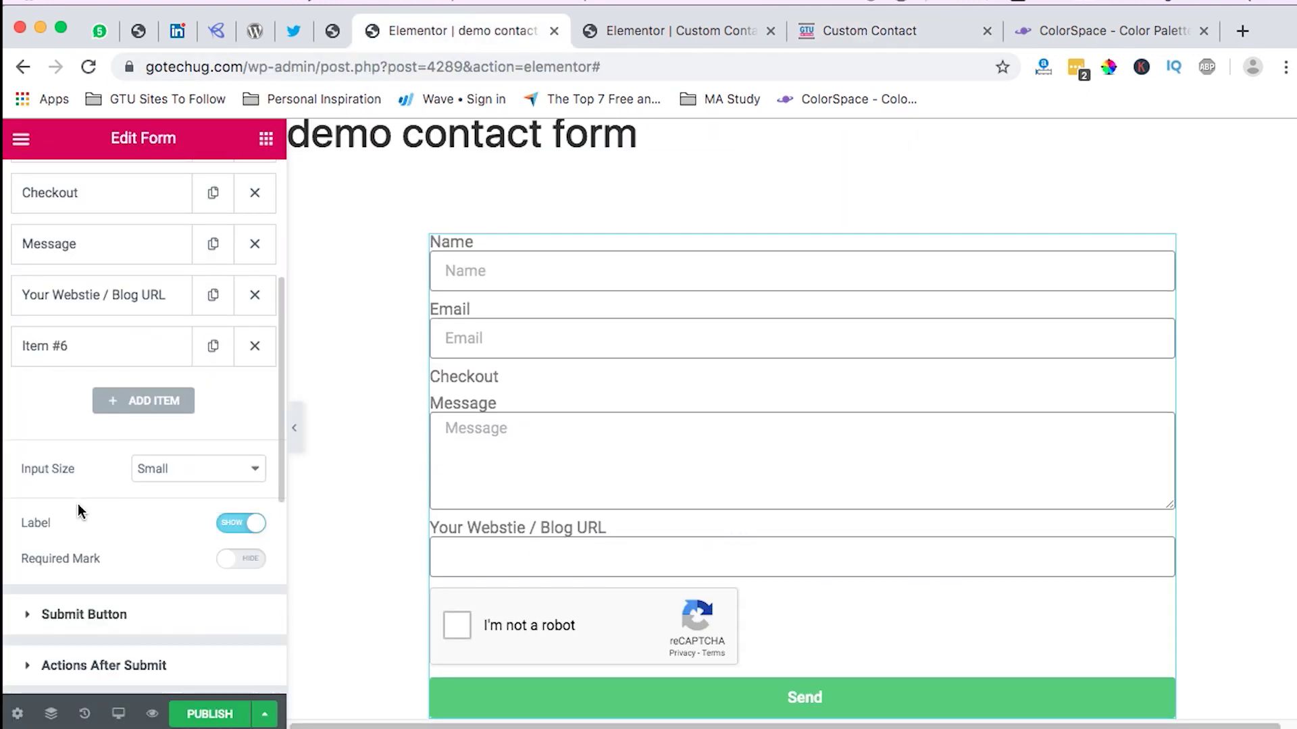
{"action": "scroll", "coordinate": [88, 513], "scroll_direction": "up", "scroll_amount": 2}
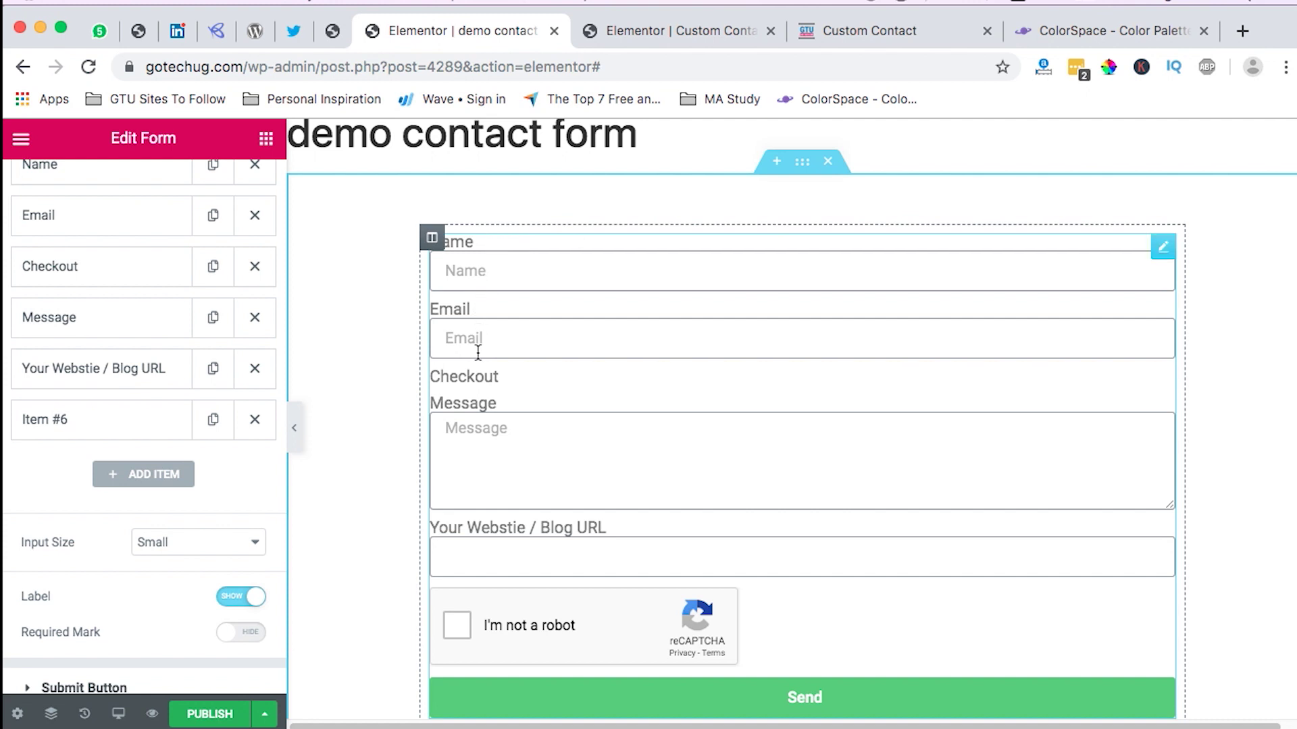
{"action": "scroll", "coordinate": [112, 487], "scroll_direction": "up", "scroll_amount": 3}
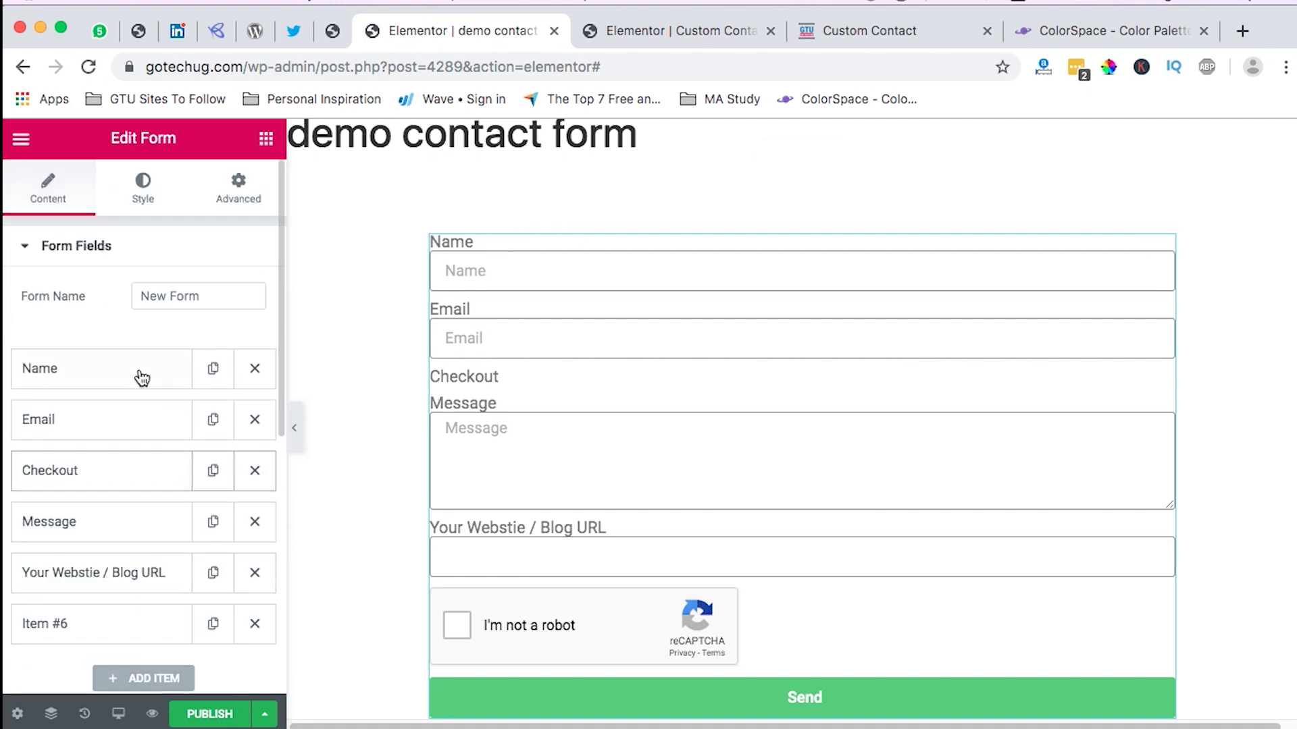
Step: Set the form's rows gap to 30 and the label spacing to 10
{"action": "left_click", "coordinate": [161, 187]}
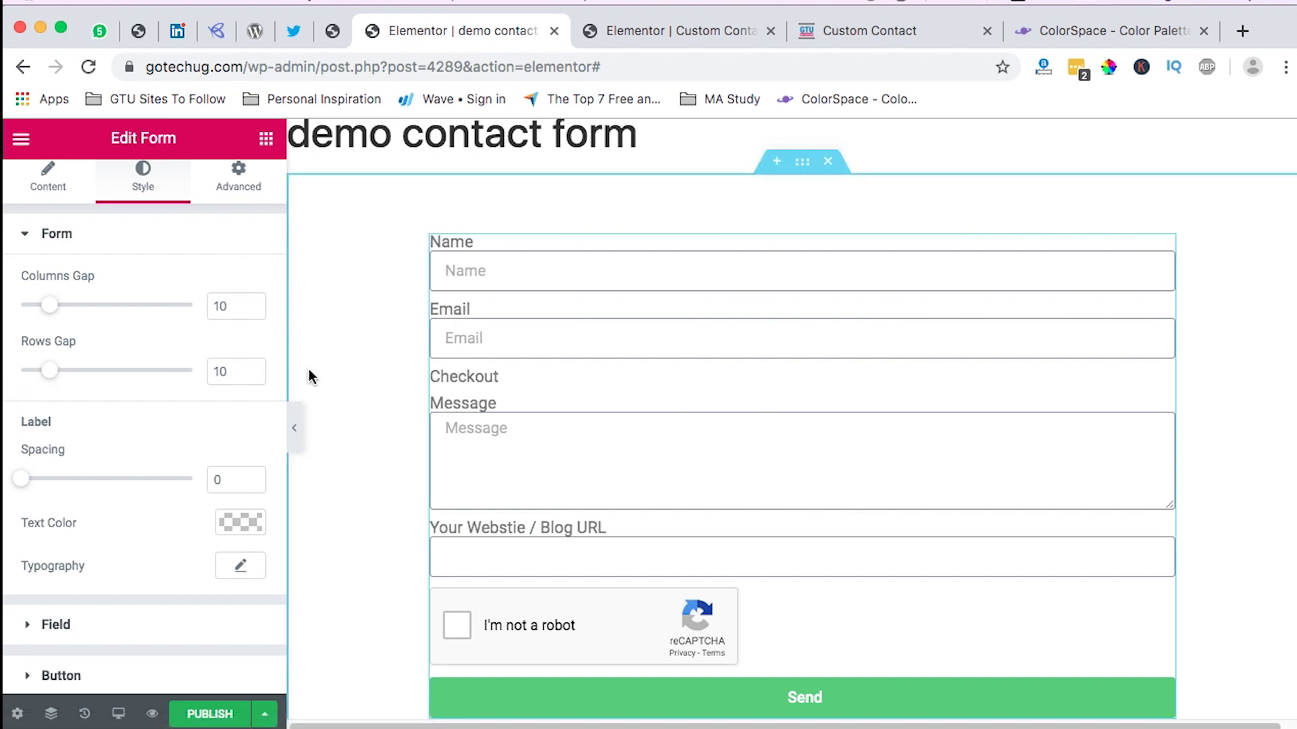
{"action": "left_click", "coordinate": [53, 377]}
{"action": "left_click_drag", "start_coordinate": [52, 377], "coordinate": [114, 384]}
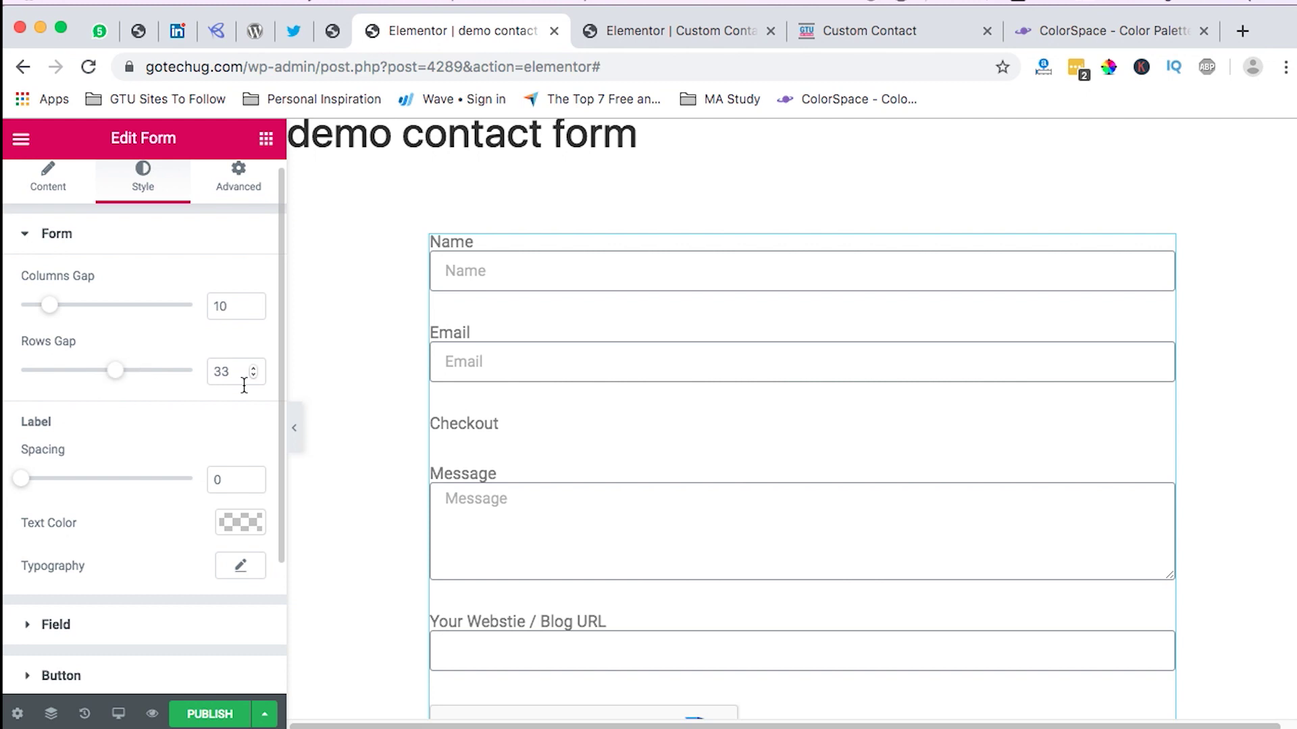
{"action": "double_click", "coordinate": [223, 378]}
{"action": "type", "text": "30"}
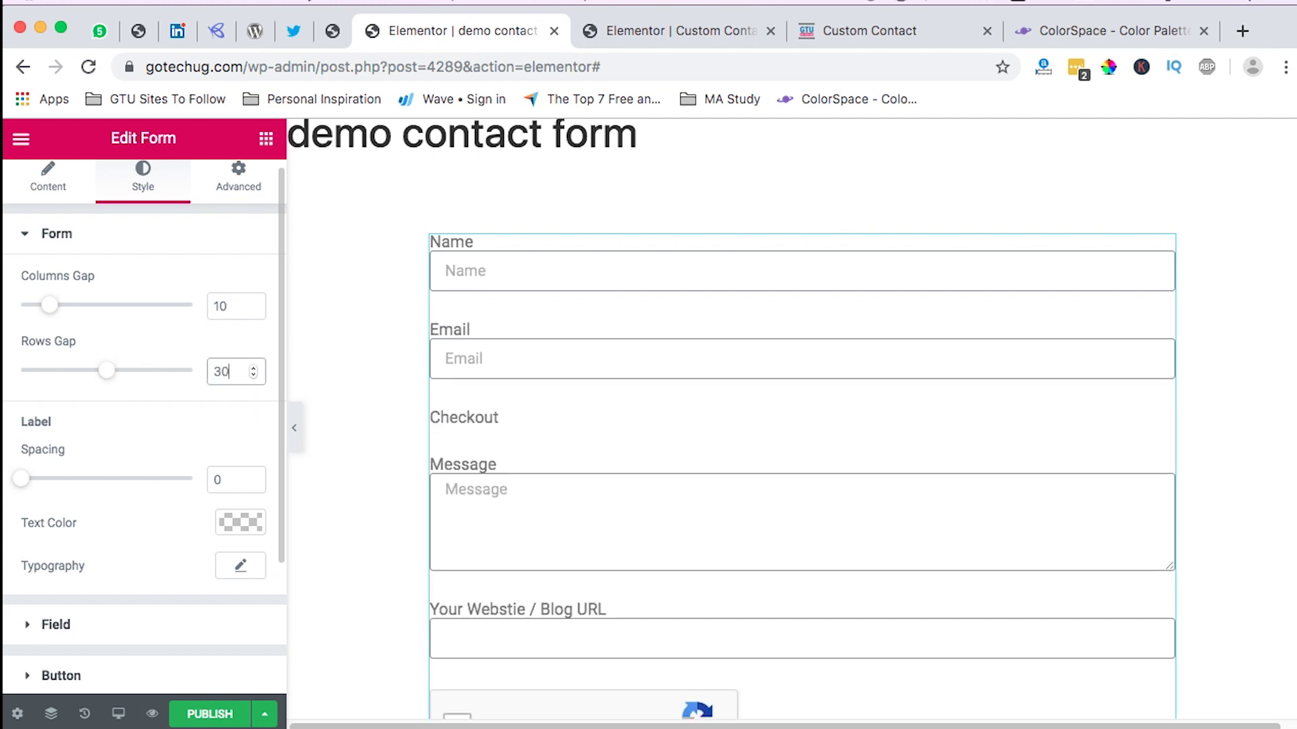
{"action": "scroll", "coordinate": [193, 413], "scroll_direction": "down", "scroll_amount": 2}
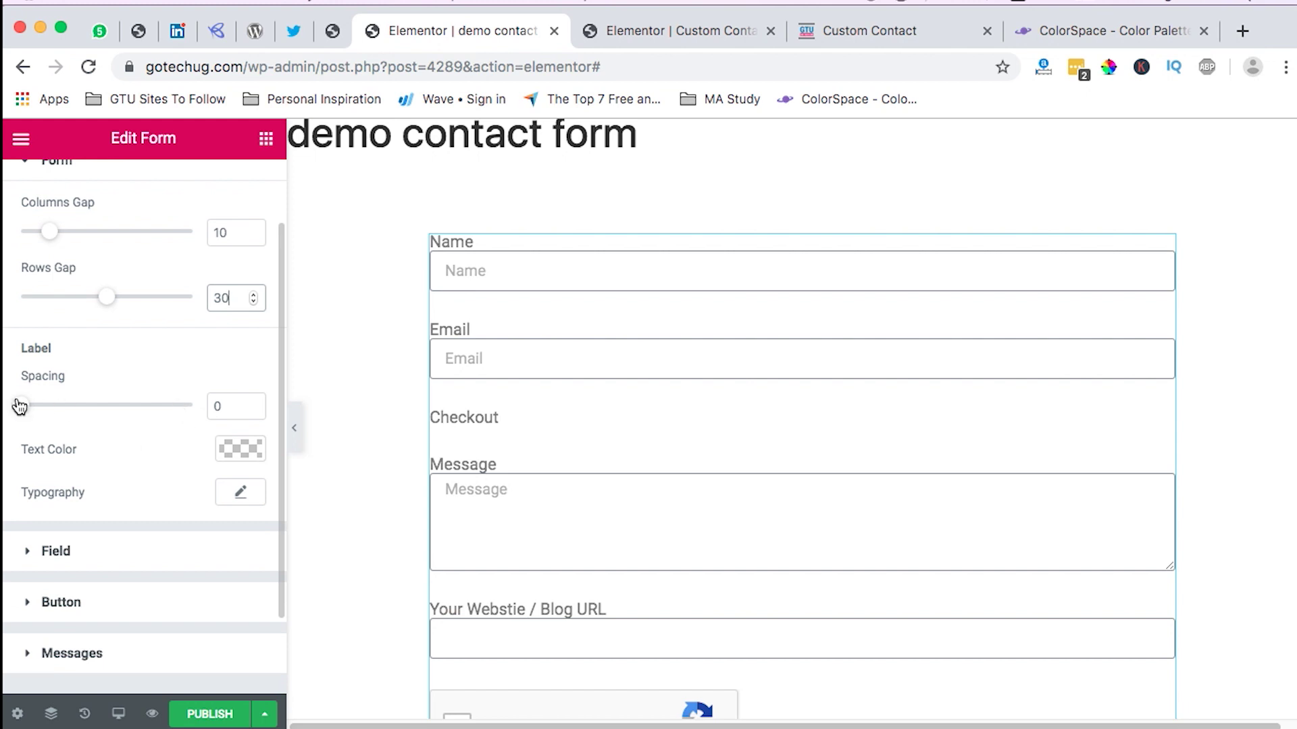
{"action": "left_click_drag", "start_coordinate": [22, 405], "coordinate": [48, 406]}
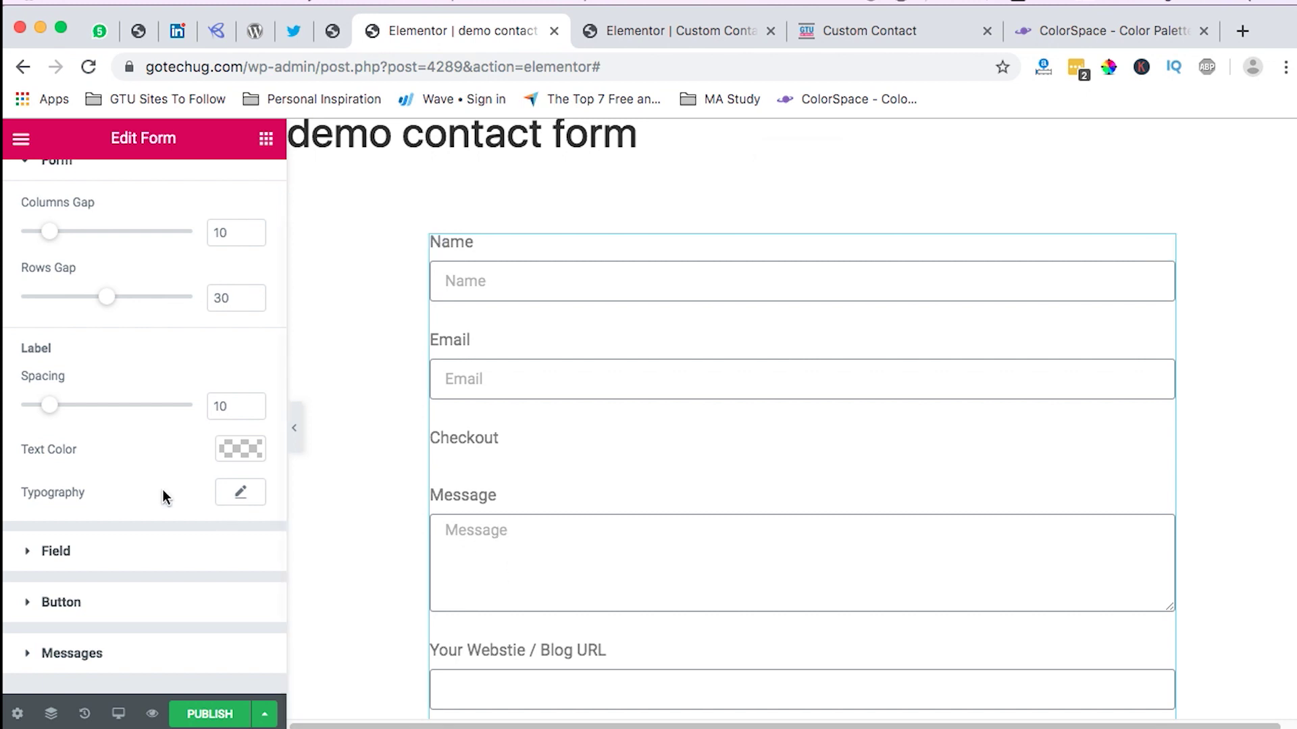
Step: Set the input field text font to Montserrat
{"action": "left_click", "coordinate": [56, 551]}
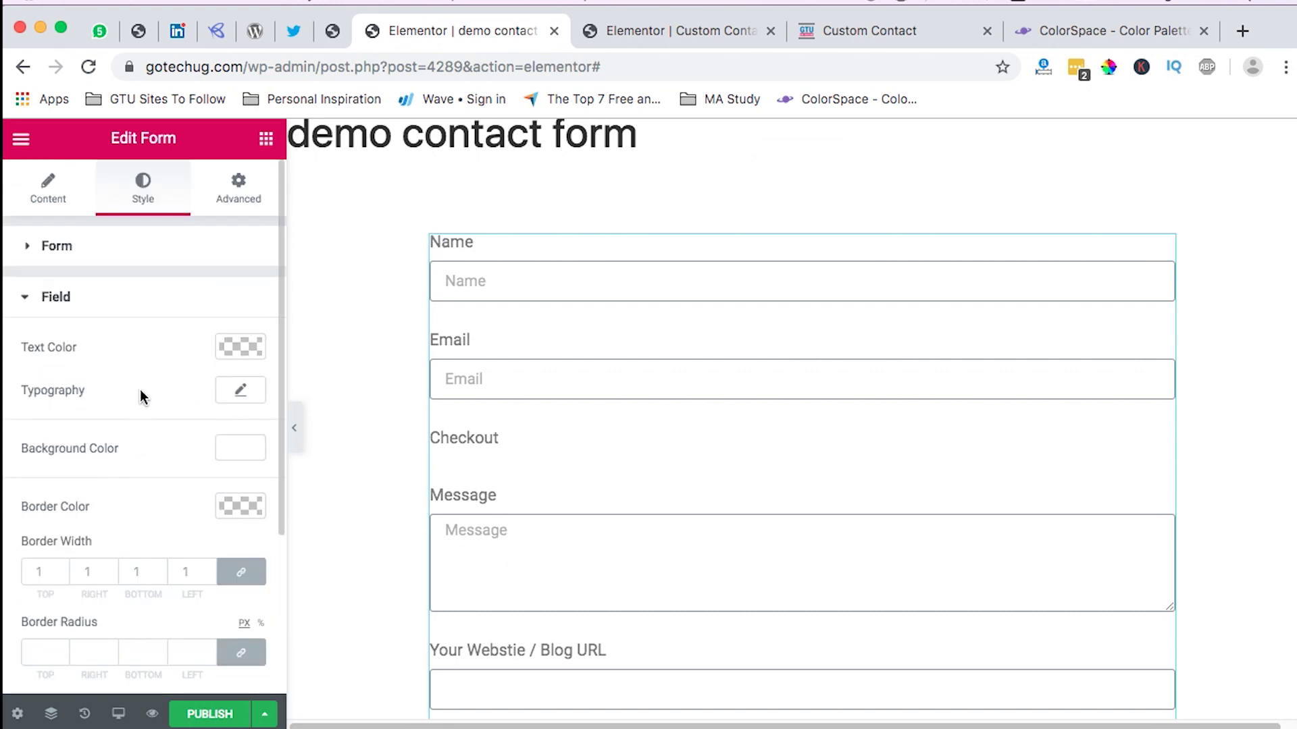
{"action": "left_click", "coordinate": [241, 391]}
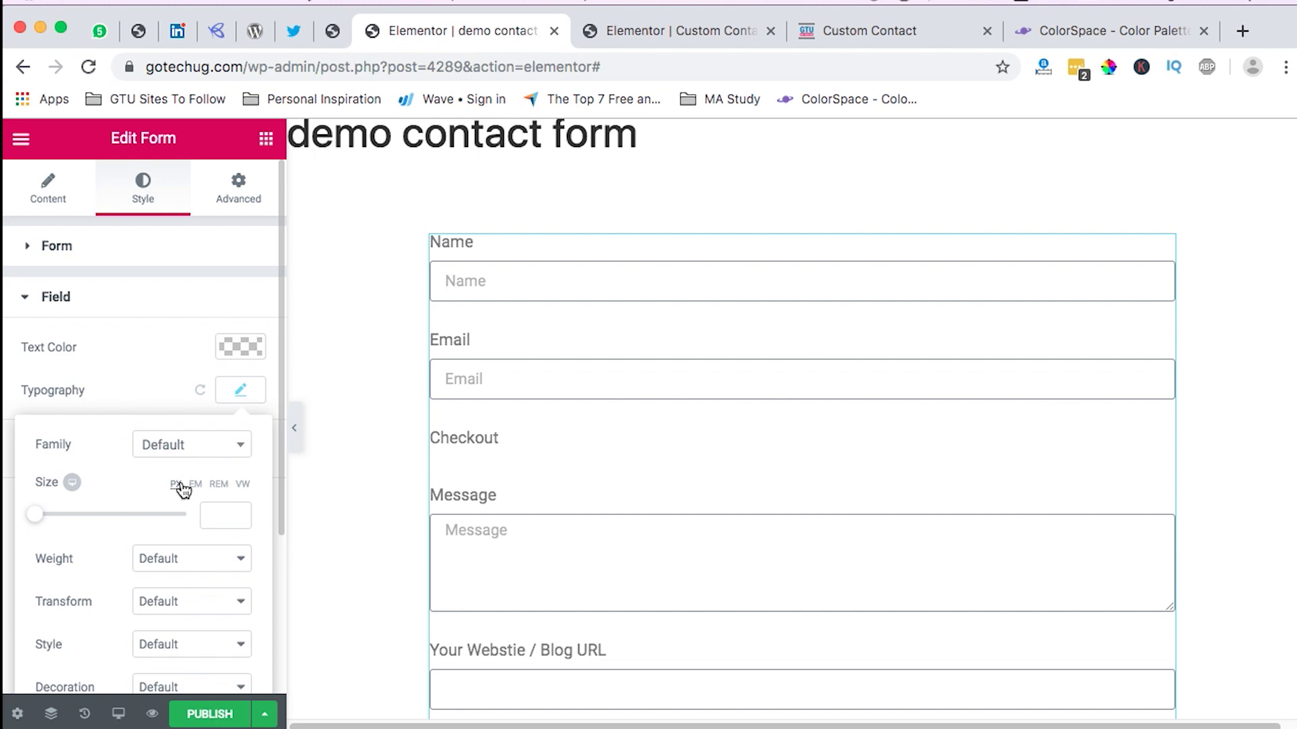
{"action": "left_click", "coordinate": [174, 449]}
{"action": "type", "text": "mont"}
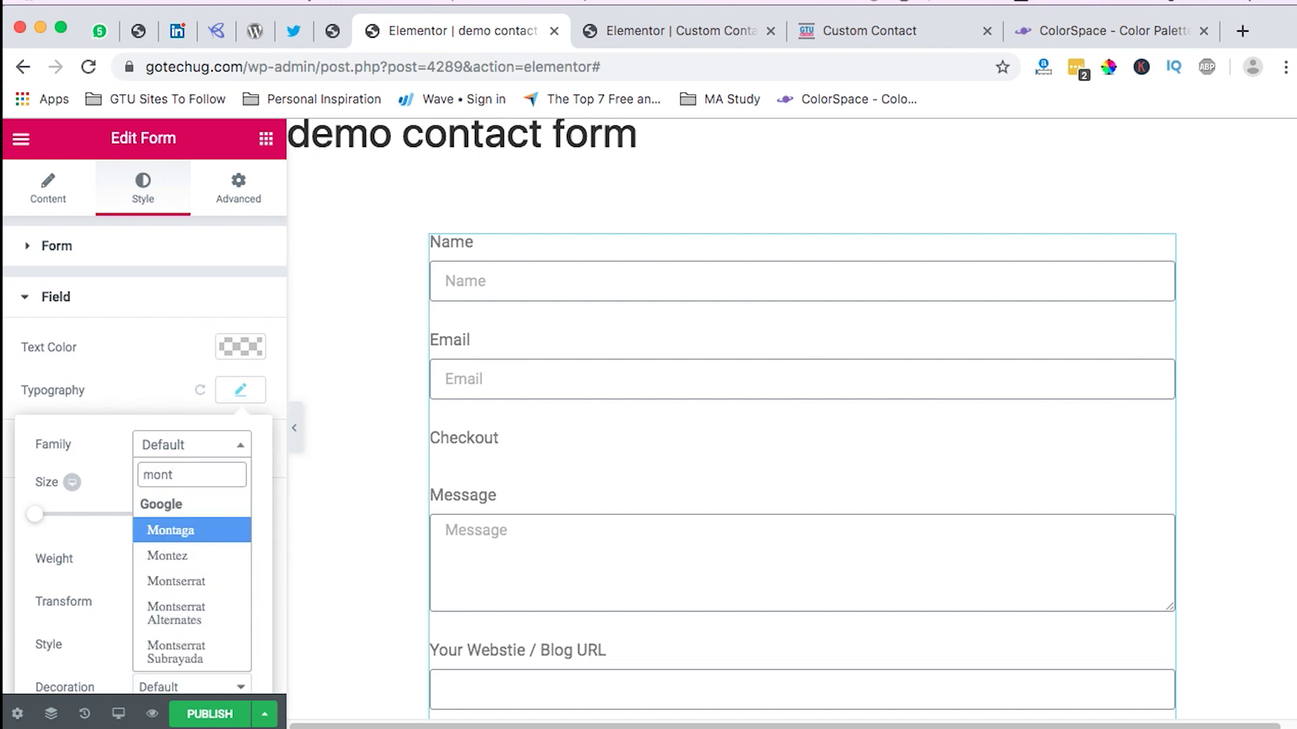
{"action": "left_click", "coordinate": [175, 582]}
{"action": "left_click", "coordinate": [217, 516]}
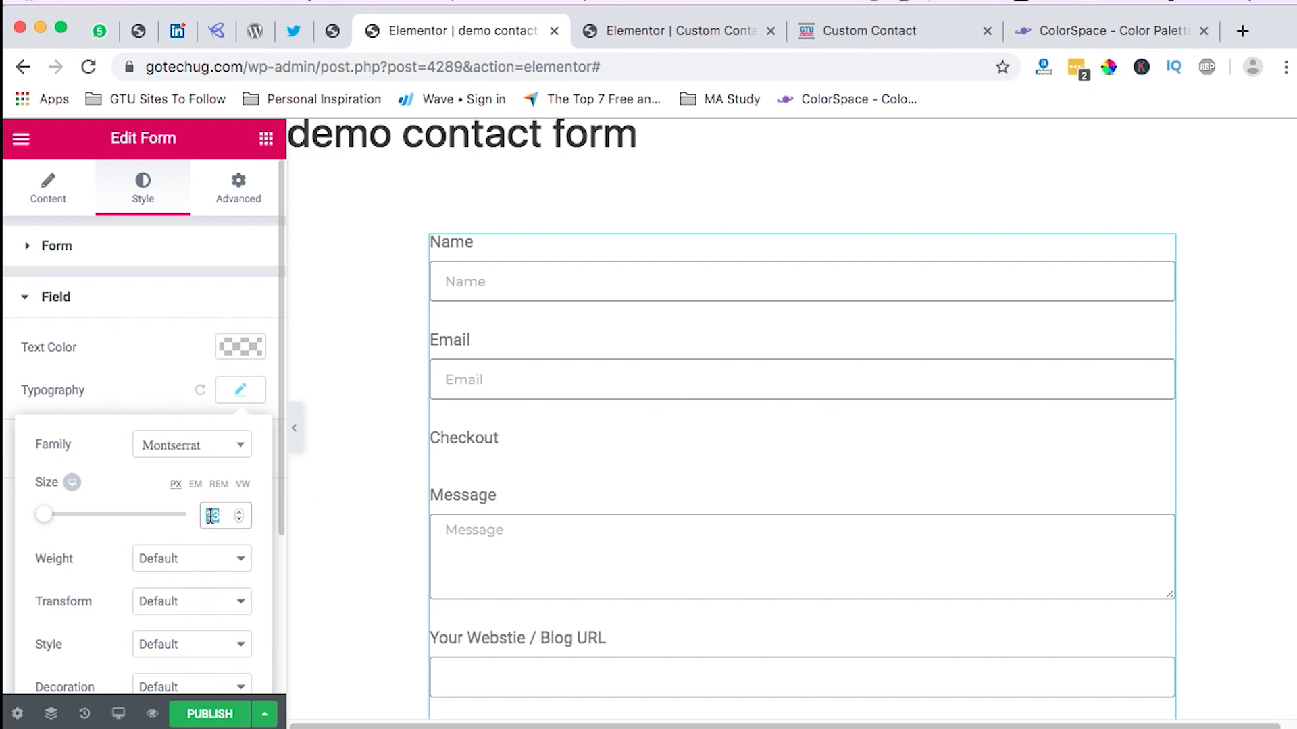
{"action": "left_click", "coordinate": [47, 228]}
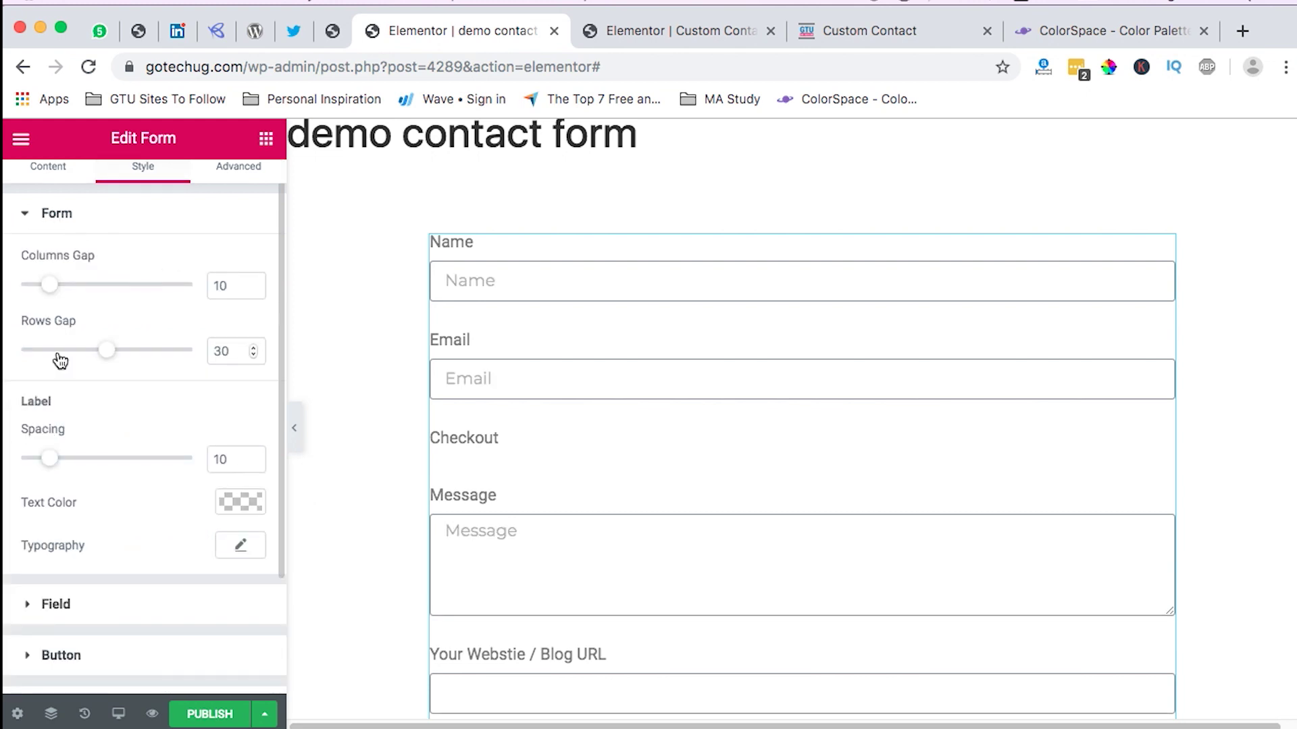
Step: Set the label typography to Montserrat at 18 px
{"action": "left_click", "coordinate": [241, 547]}
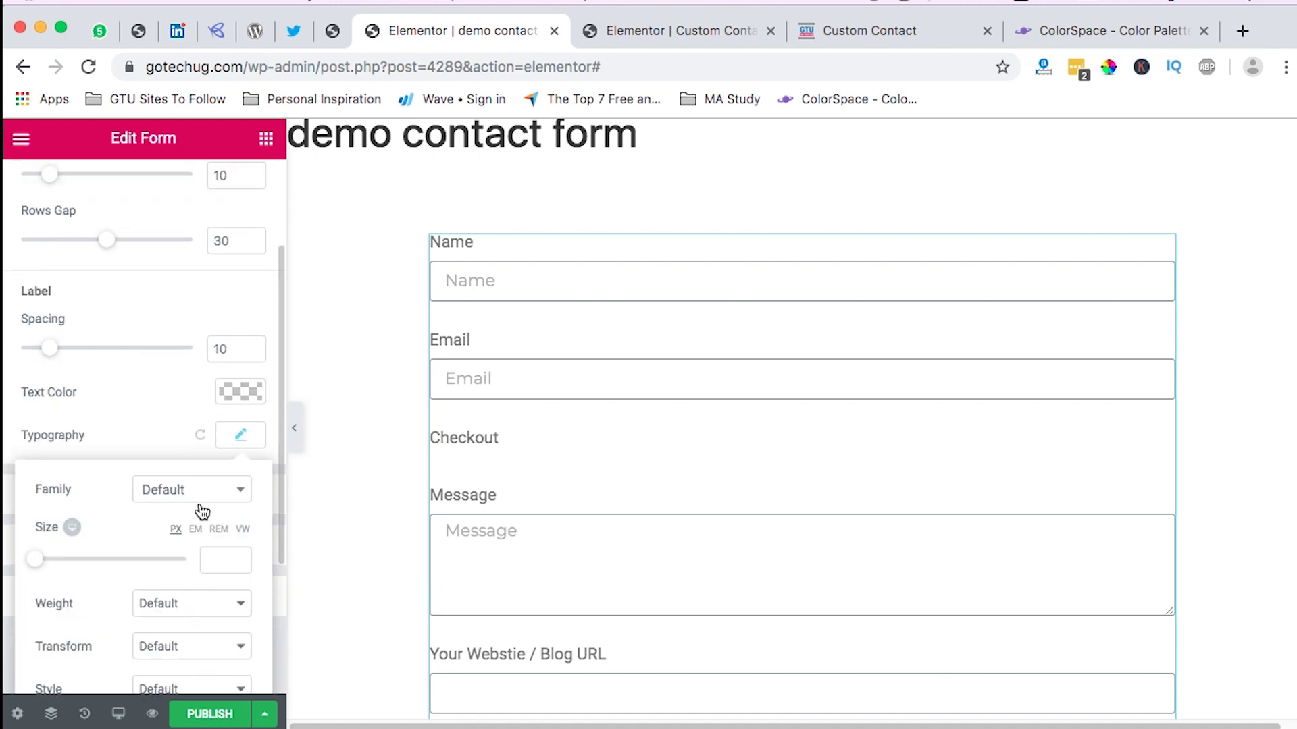
{"action": "left_click", "coordinate": [202, 507]}
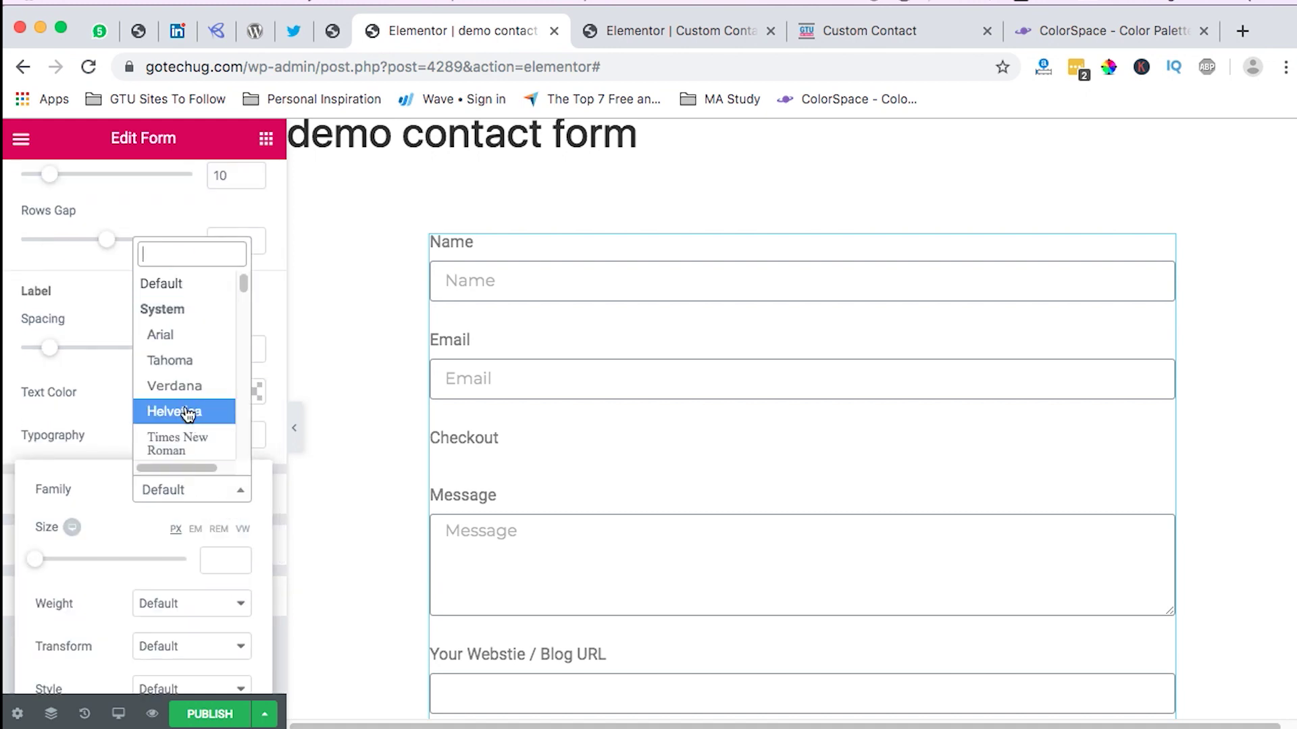
{"action": "type", "text": "mon"}
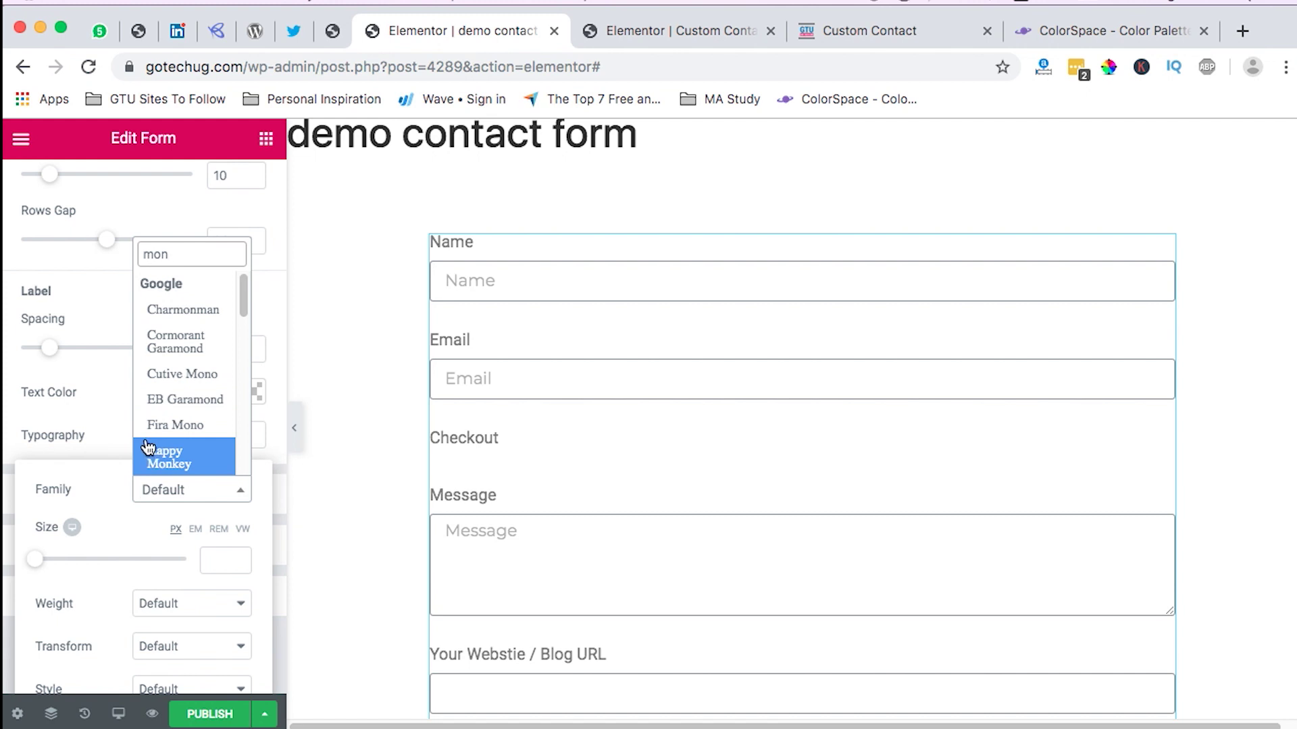
{"action": "type", "text": "t"}
{"action": "left_click", "coordinate": [185, 386]}
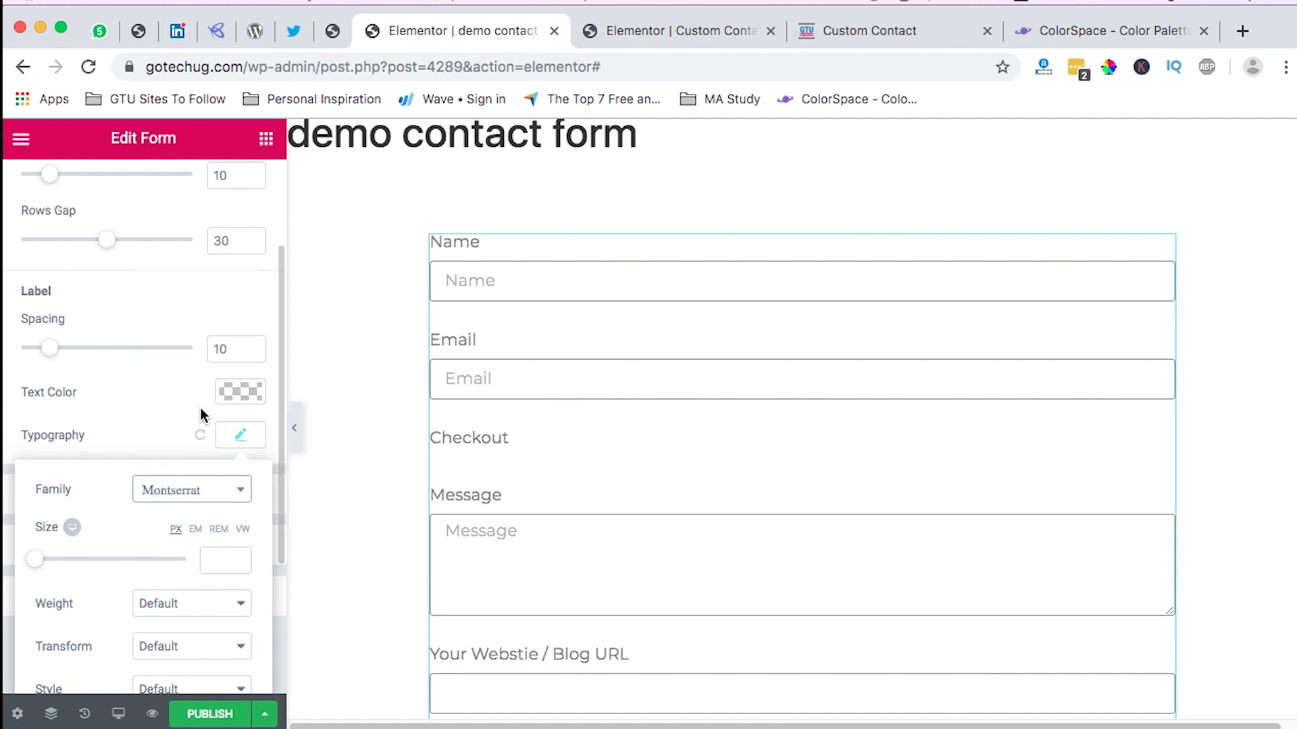
{"action": "left_click", "coordinate": [217, 560]}
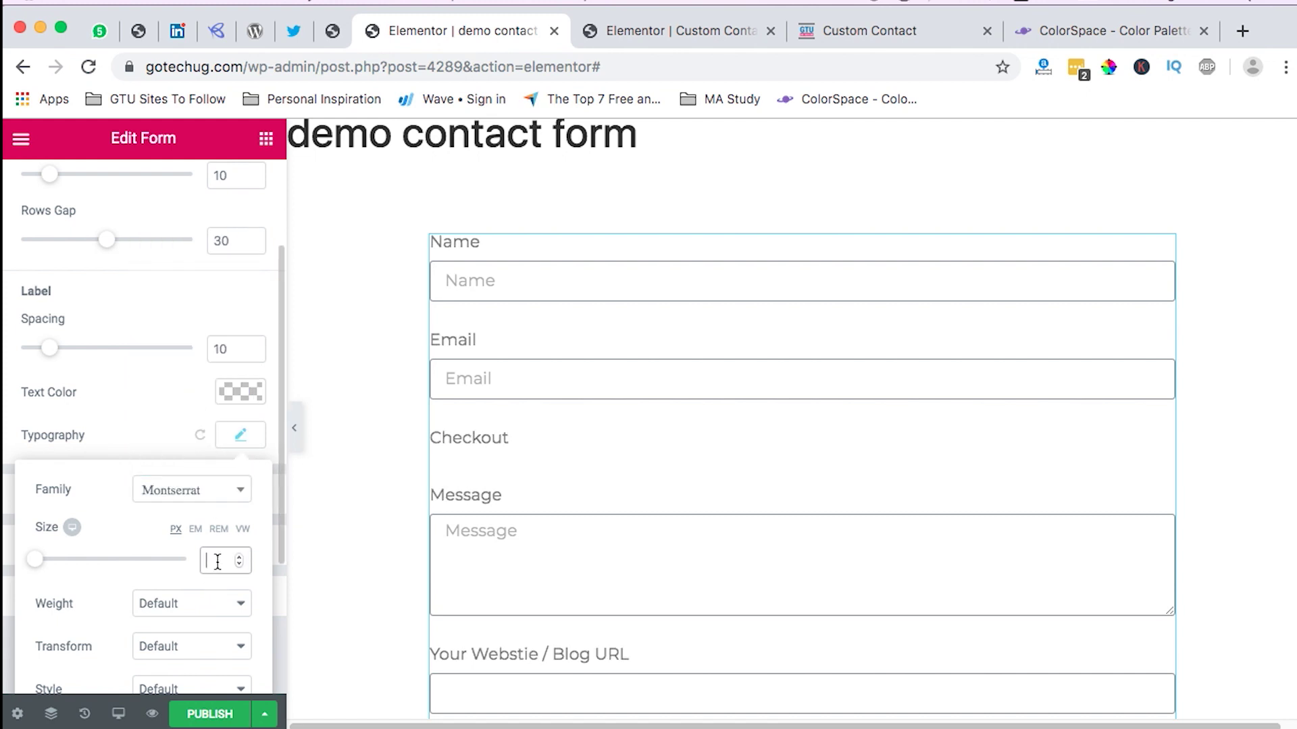
{"action": "type", "text": "18"}
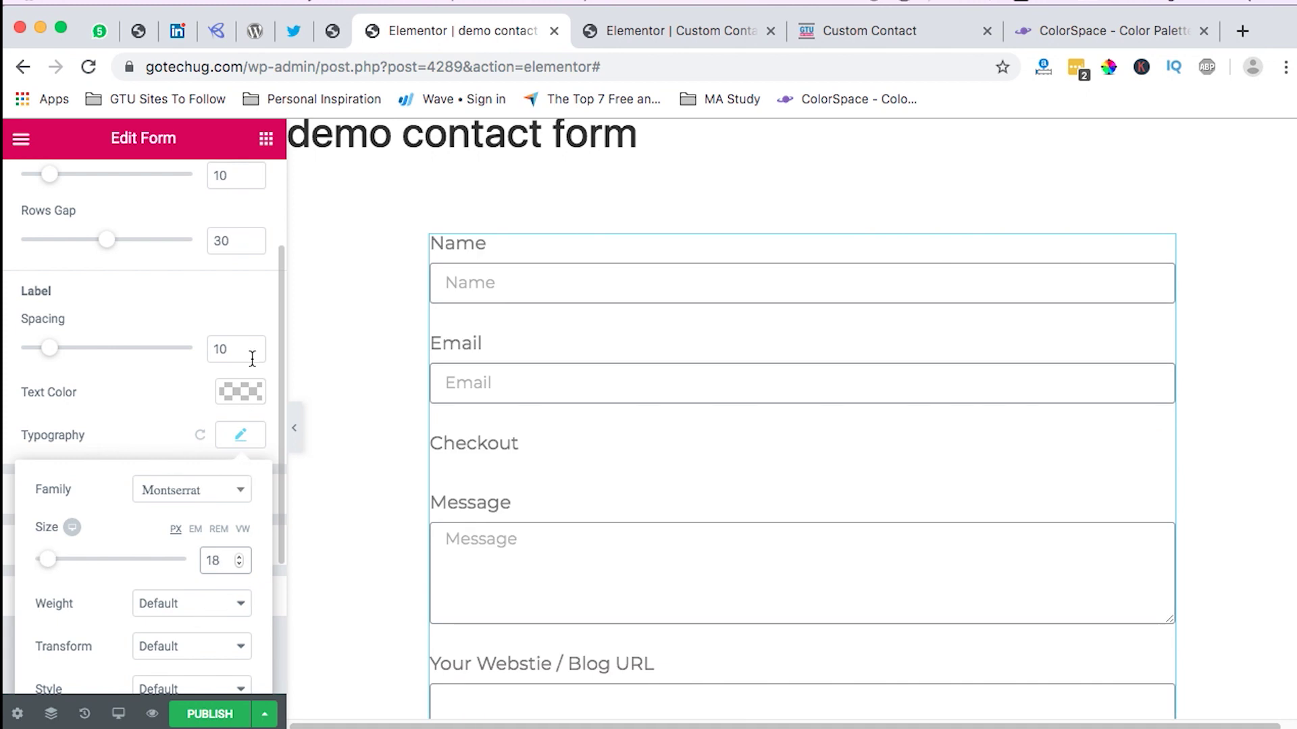
{"action": "scroll", "coordinate": [211, 446], "scroll_direction": "down", "scroll_amount": 1}
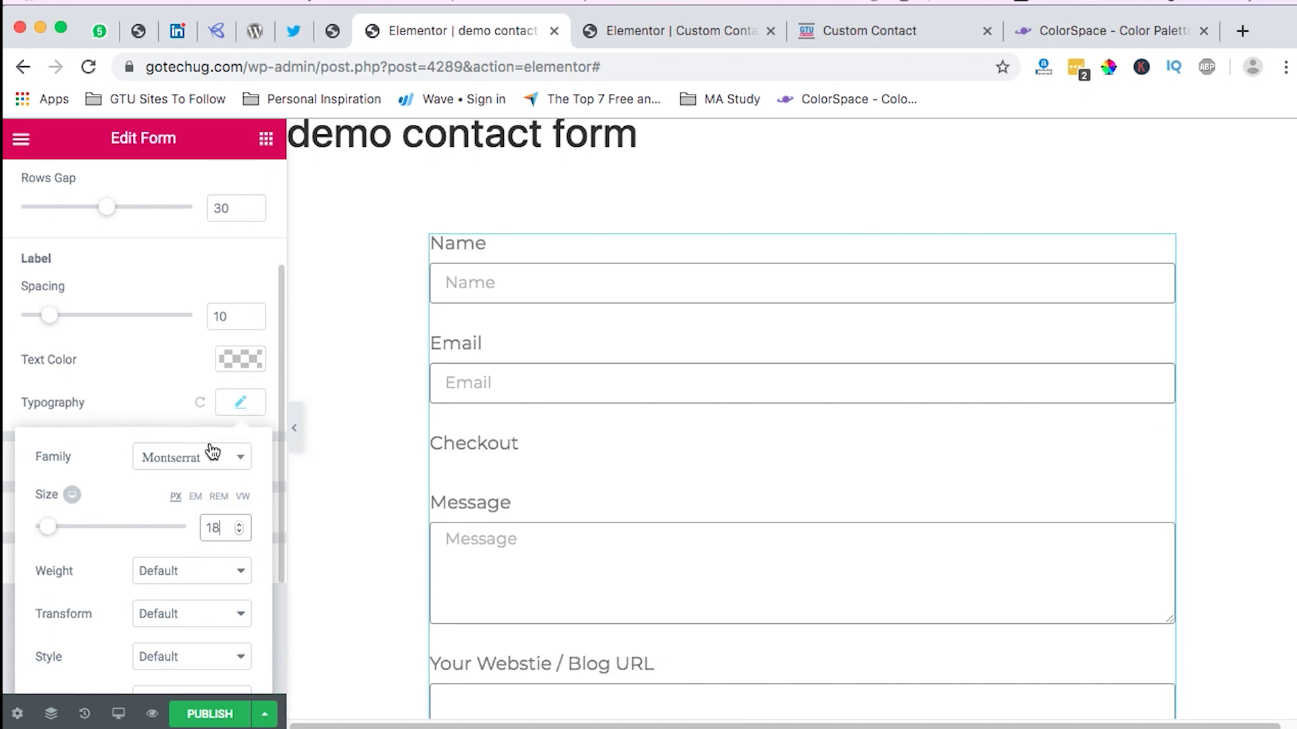
Step: Make the label font weight 600 and expand the Send button's style settings
{"action": "left_click", "coordinate": [168, 571]}
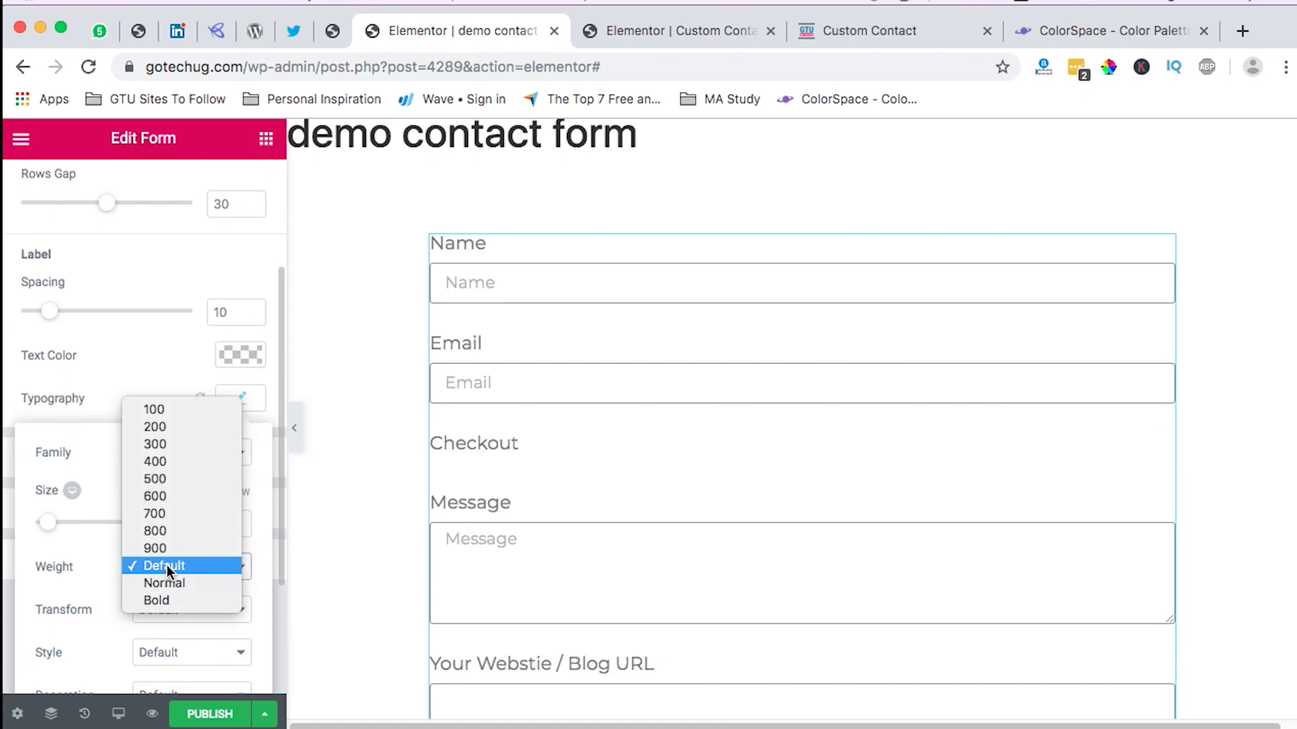
{"action": "left_click", "coordinate": [188, 465]}
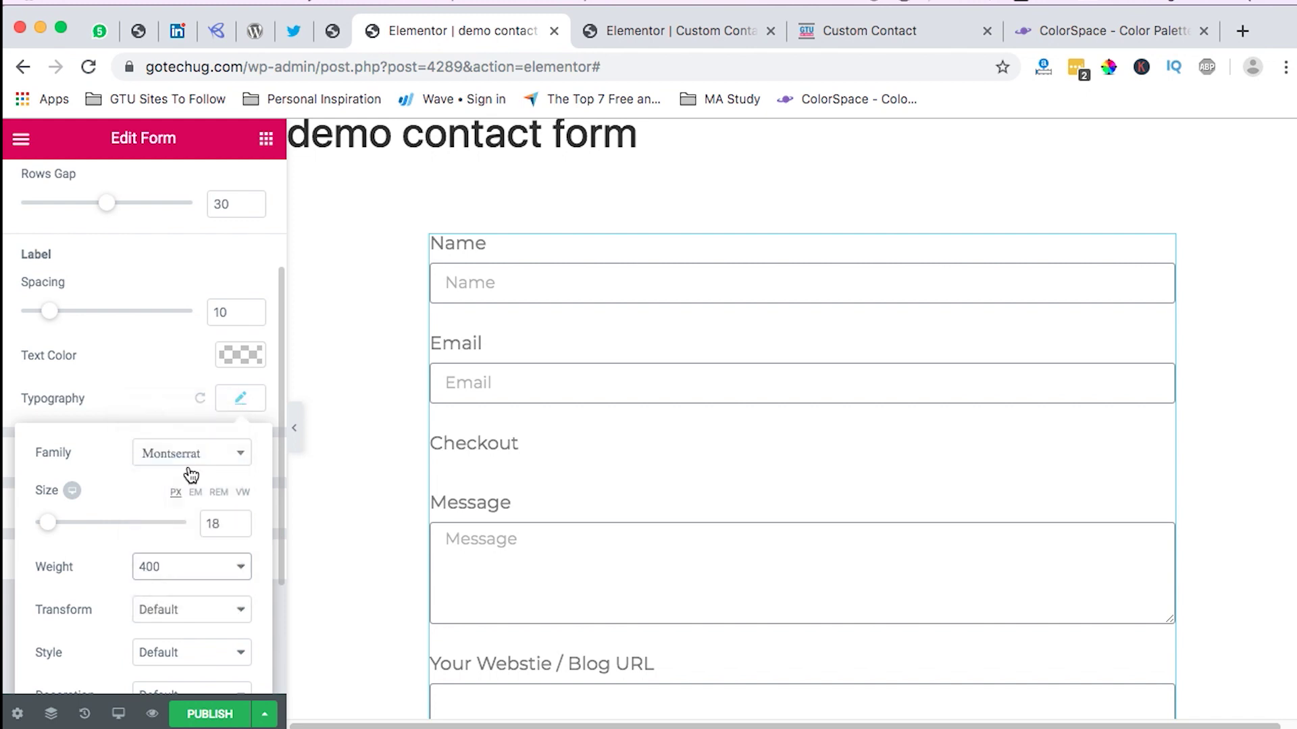
{"action": "left_click", "coordinate": [148, 568]}
{"action": "left_click", "coordinate": [162, 600]}
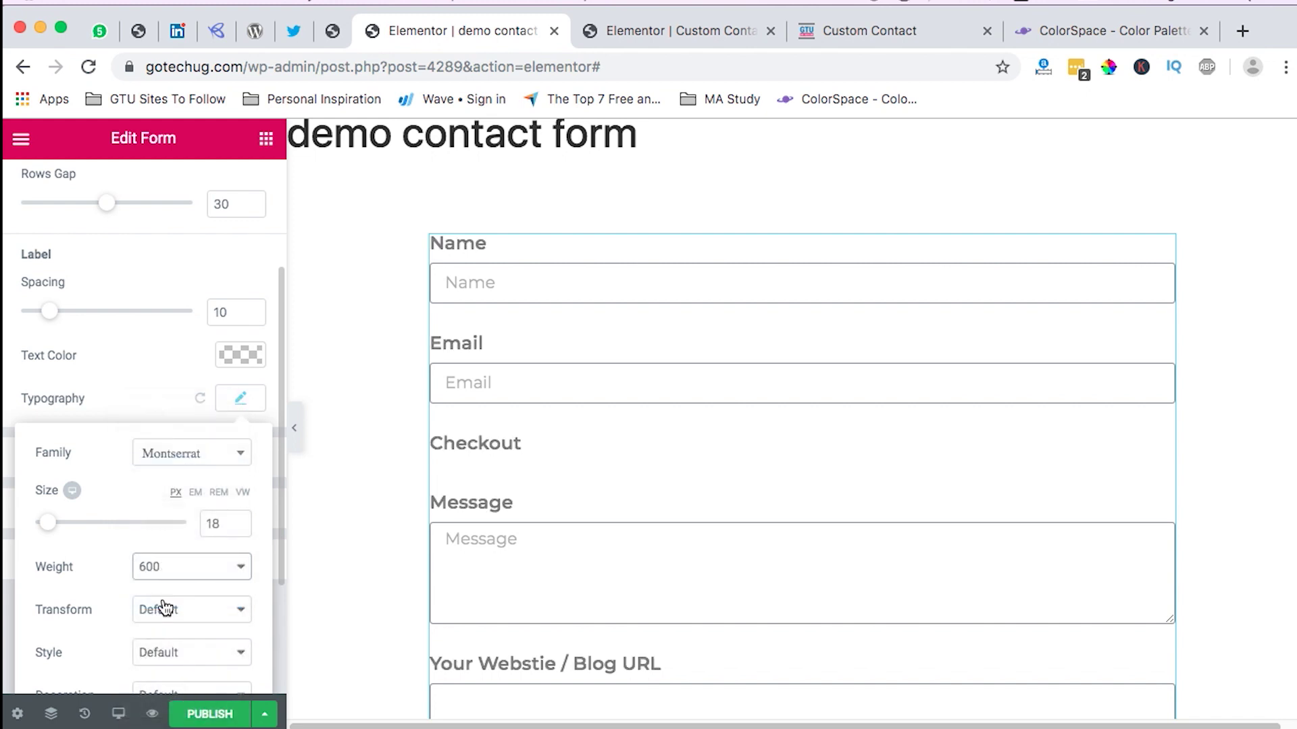
{"action": "left_click", "coordinate": [160, 442]}
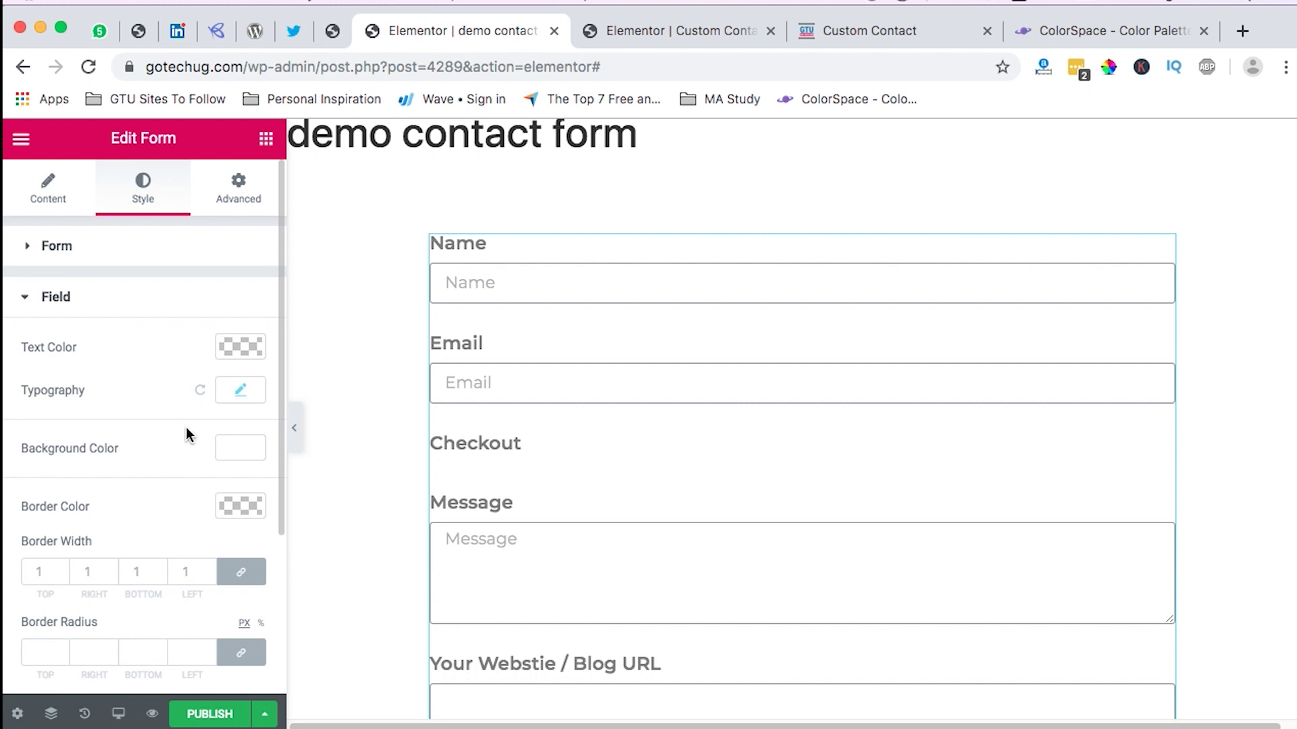
{"action": "scroll", "coordinate": [186, 434], "scroll_direction": "down", "scroll_amount": 4}
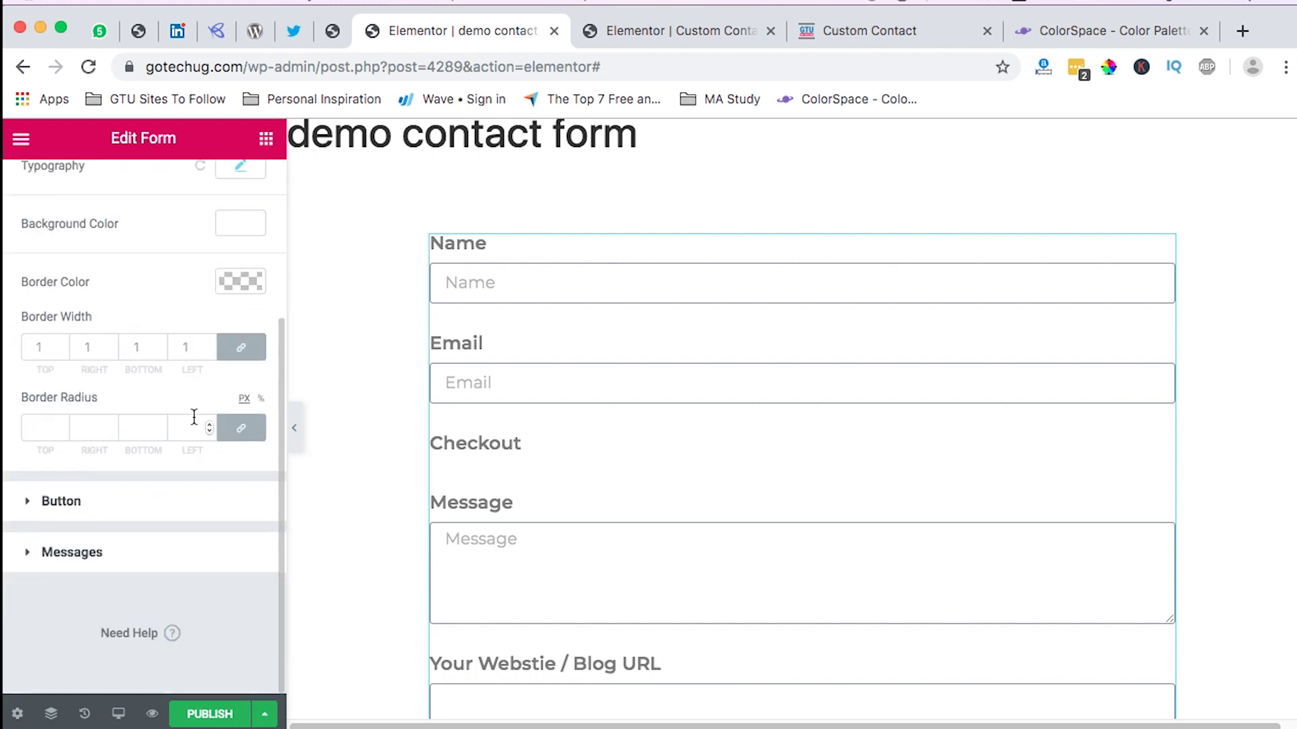
{"action": "left_click", "coordinate": [102, 508]}
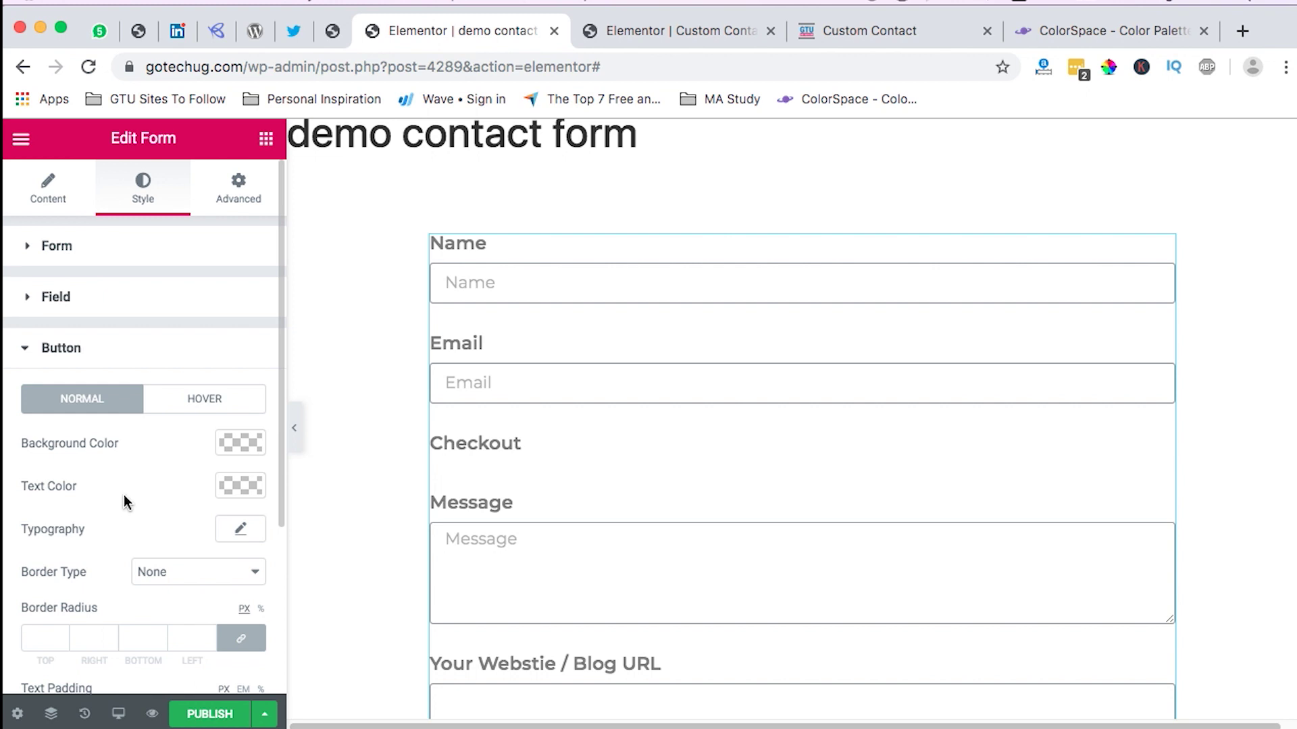
Step: Set the Send button's typography to the Montserrat family at 18 px size
{"action": "scroll", "coordinate": [129, 492], "scroll_direction": "down", "scroll_amount": 2}
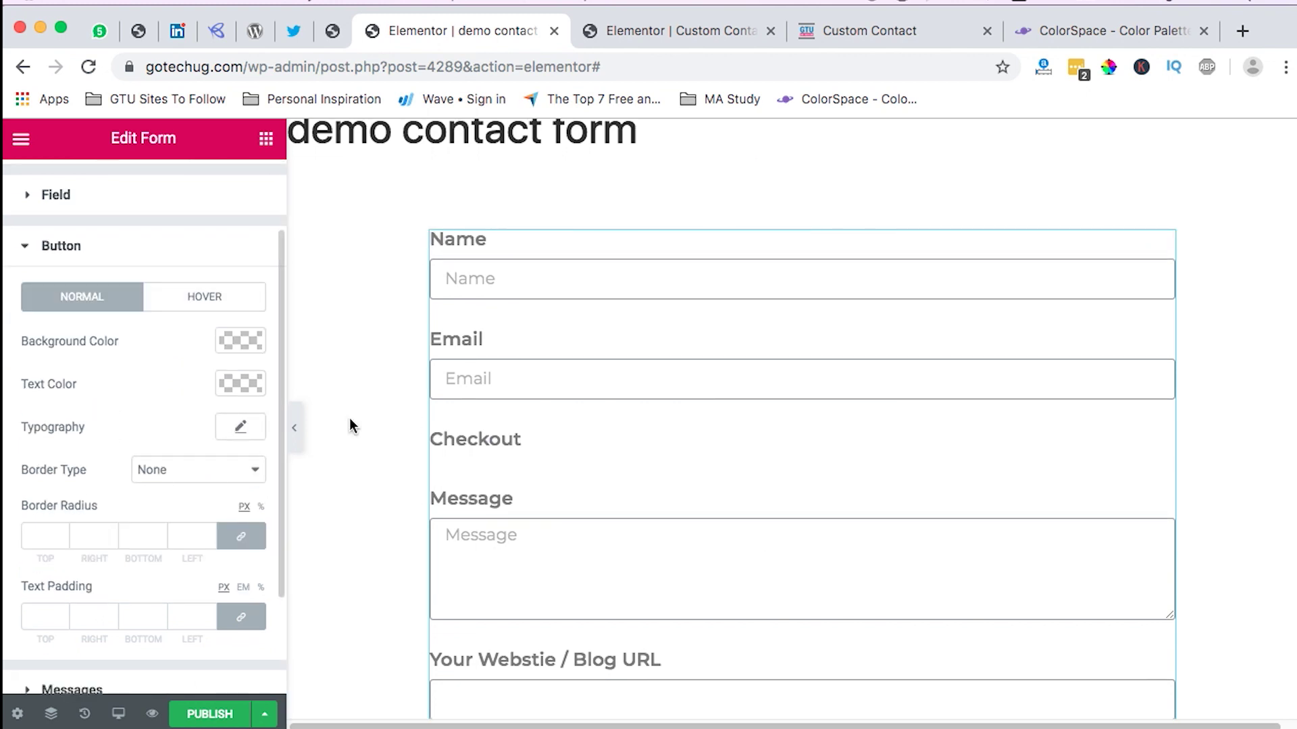
{"action": "scroll", "coordinate": [648, 464], "scroll_direction": "down", "scroll_amount": 4}
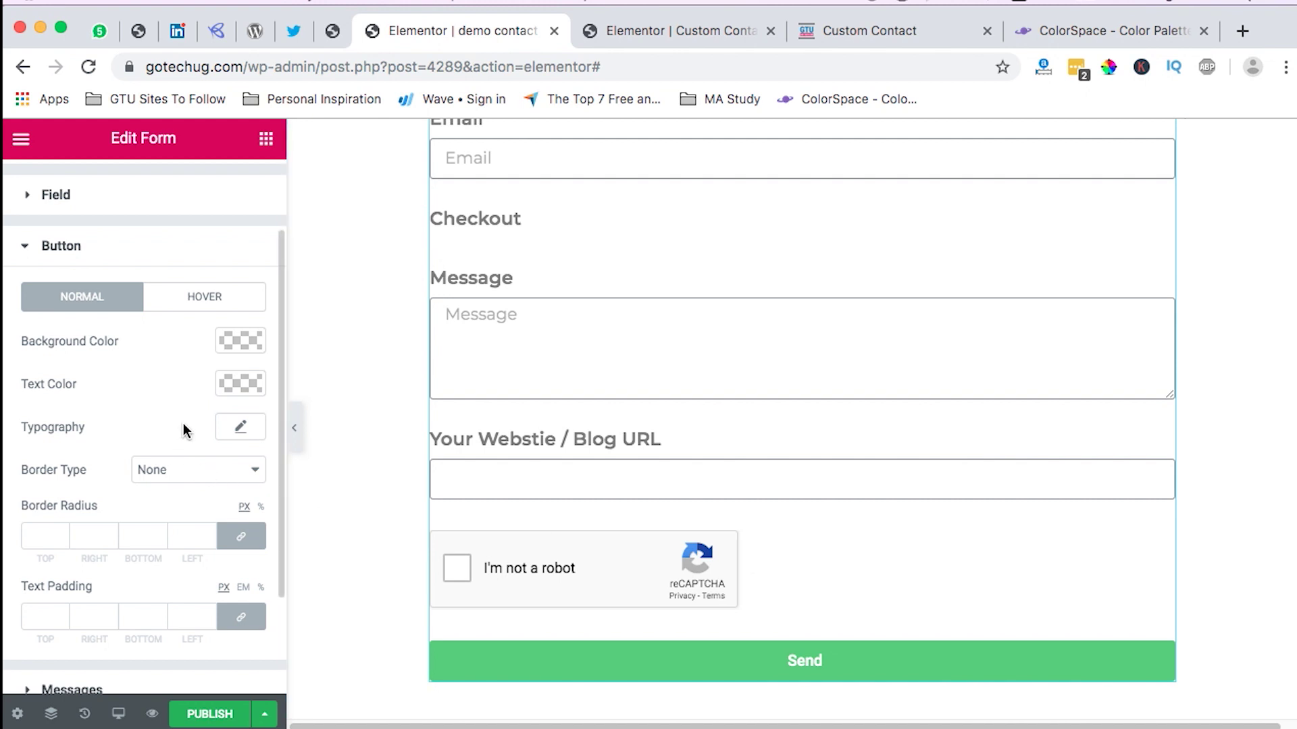
{"action": "scroll", "coordinate": [180, 422], "scroll_direction": "down", "scroll_amount": 1}
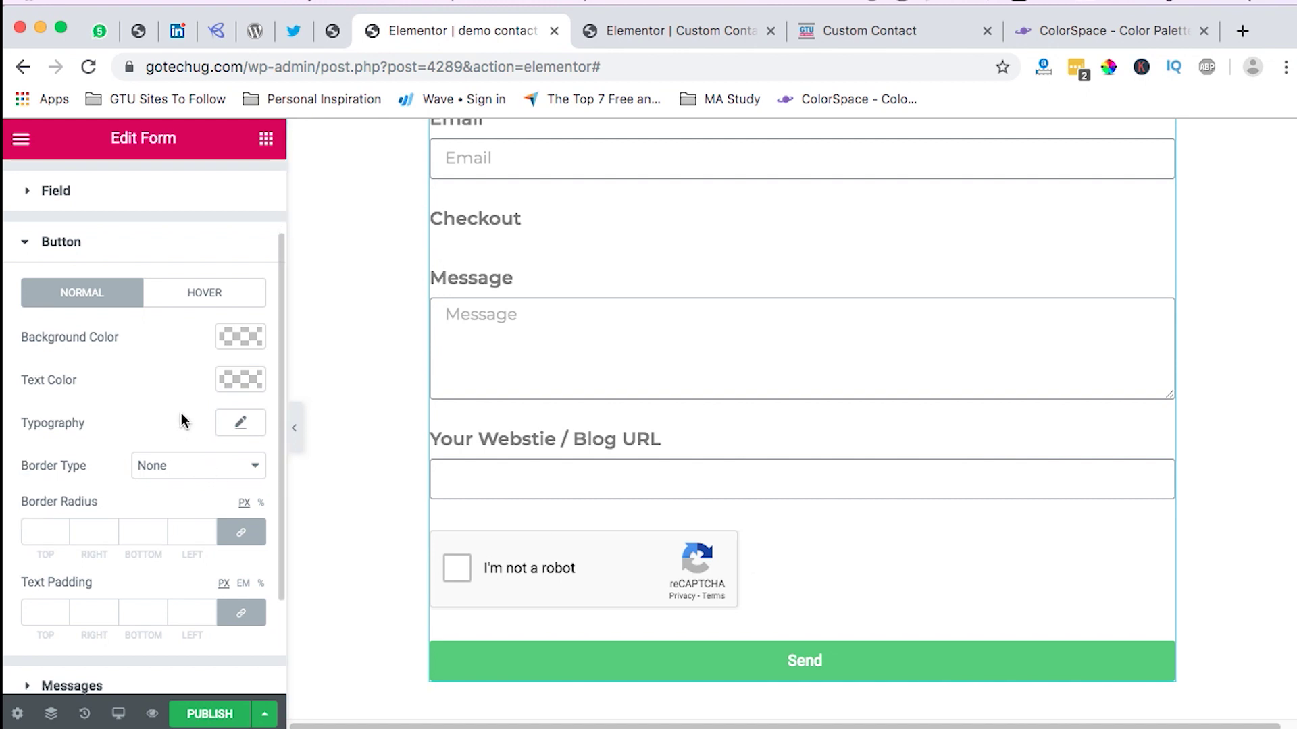
{"action": "left_click", "coordinate": [235, 425]}
{"action": "left_click", "coordinate": [217, 477]}
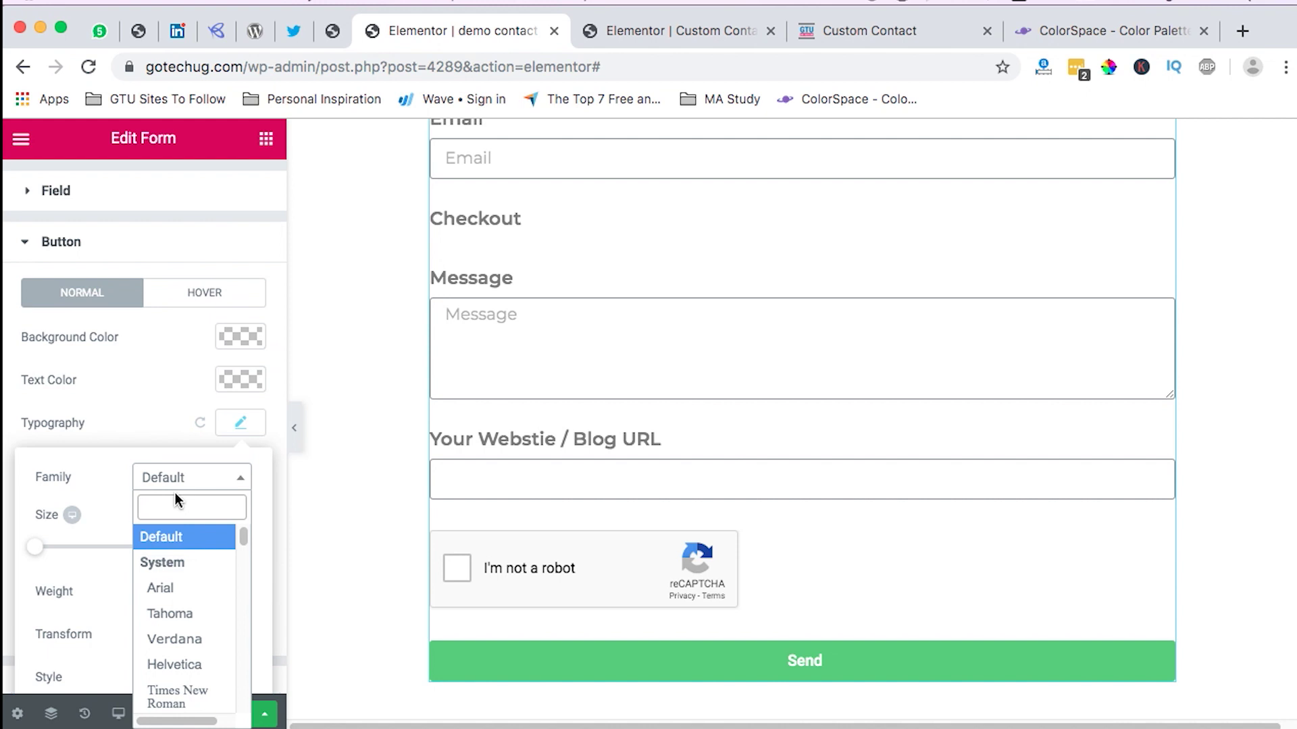
{"action": "type", "text": "mont"}
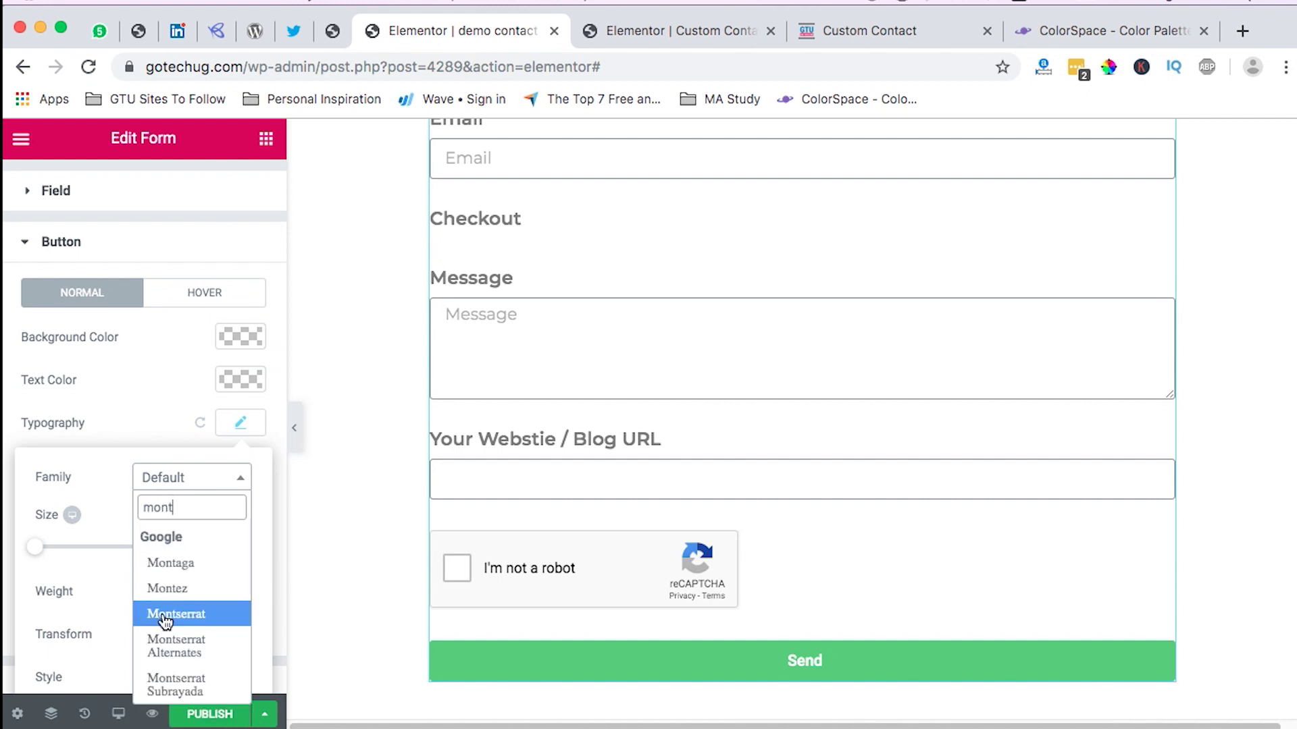
{"action": "left_click", "coordinate": [176, 614]}
{"action": "scroll", "coordinate": [194, 541], "scroll_direction": "down", "scroll_amount": 1}
{"action": "scroll", "coordinate": [195, 540], "scroll_direction": "down", "scroll_amount": 1}
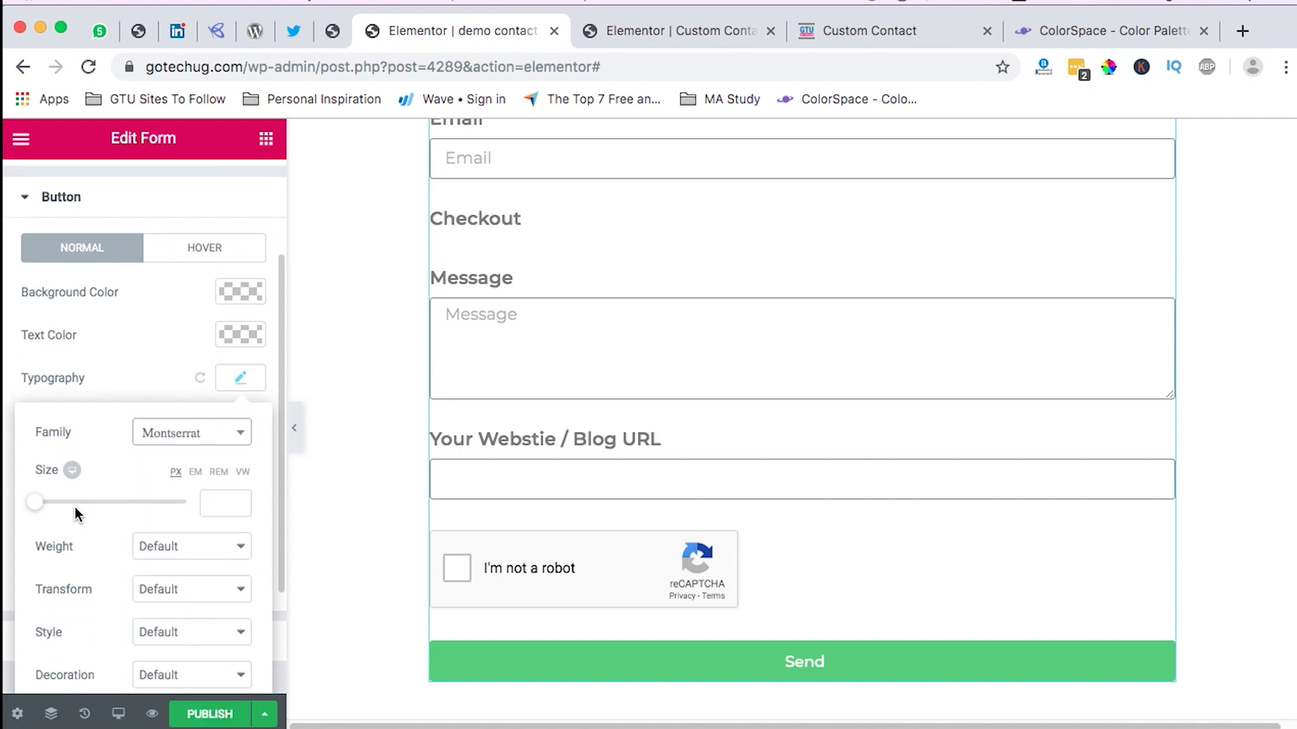
{"action": "left_click_drag", "start_coordinate": [34, 503], "coordinate": [43, 513]}
{"action": "left_click", "coordinate": [208, 503]}
{"action": "key", "text": "BackSpace"}
{"action": "type", "text": "8"}
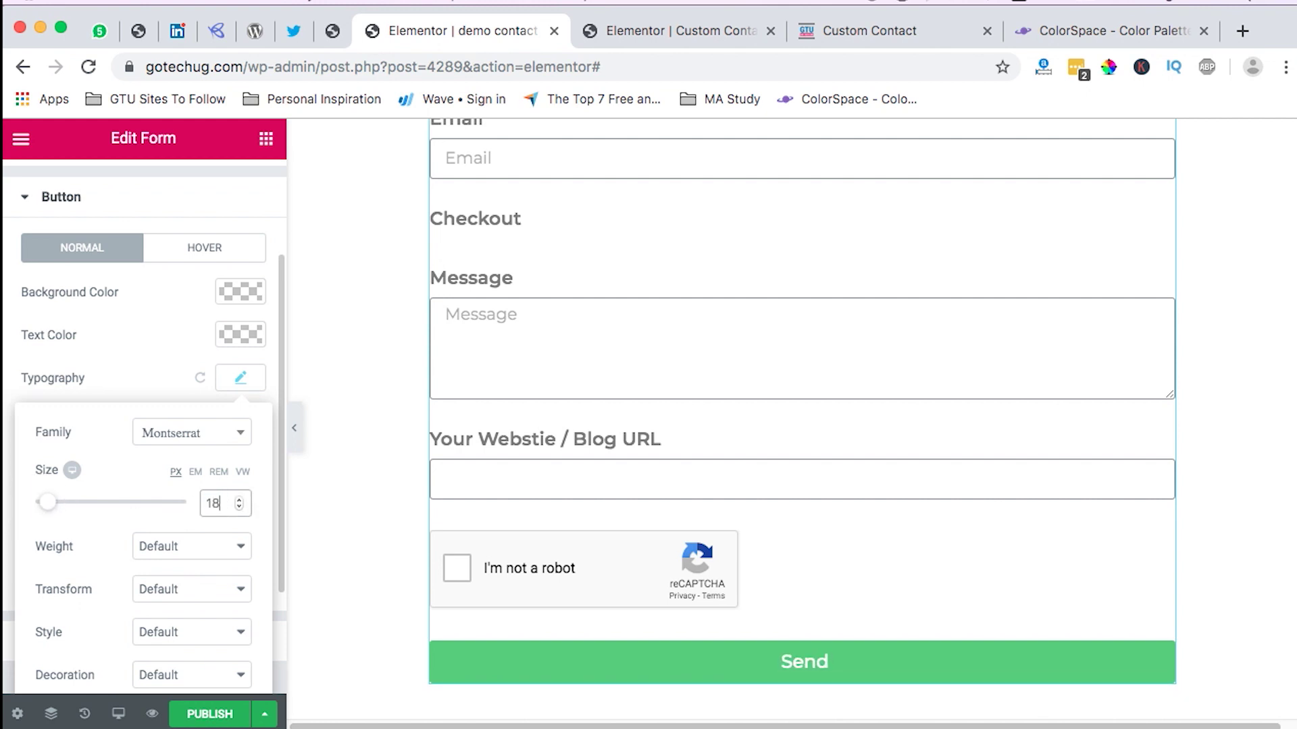
{"action": "scroll", "coordinate": [260, 486], "scroll_direction": "down", "scroll_amount": 3}
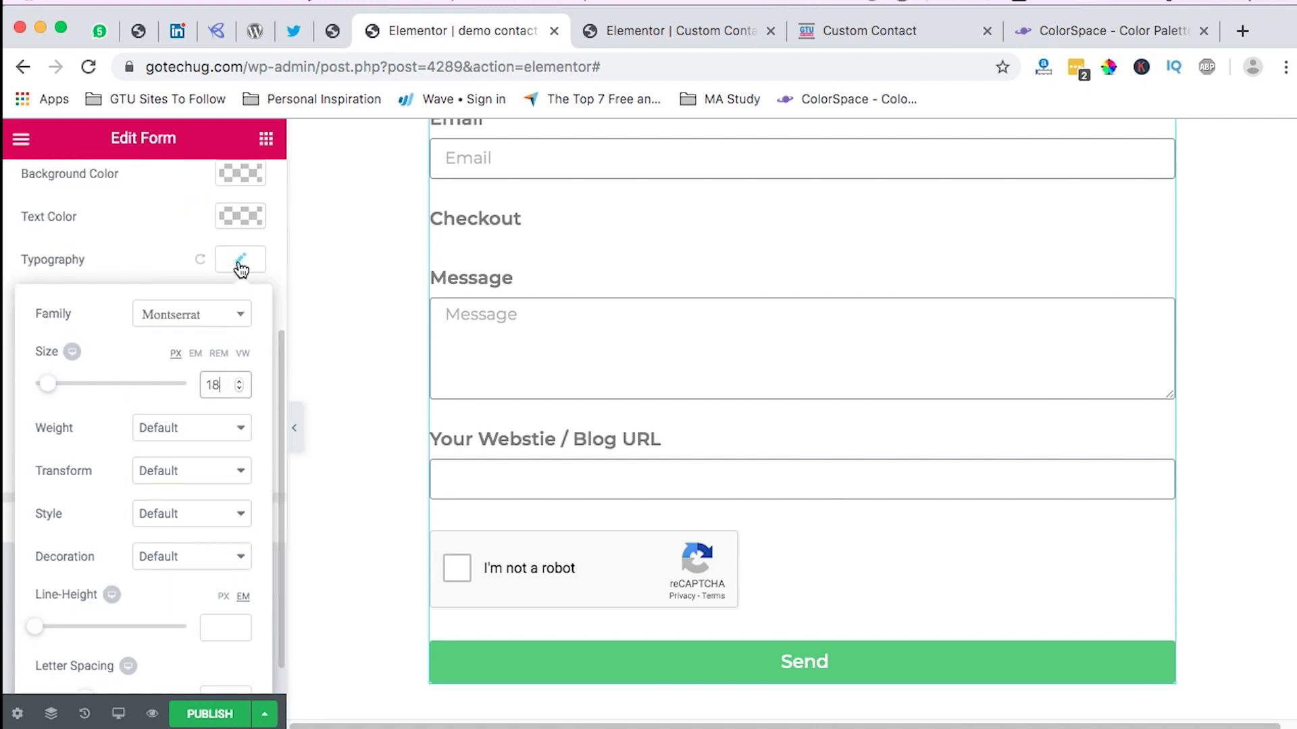
{"action": "left_click", "coordinate": [241, 260]}
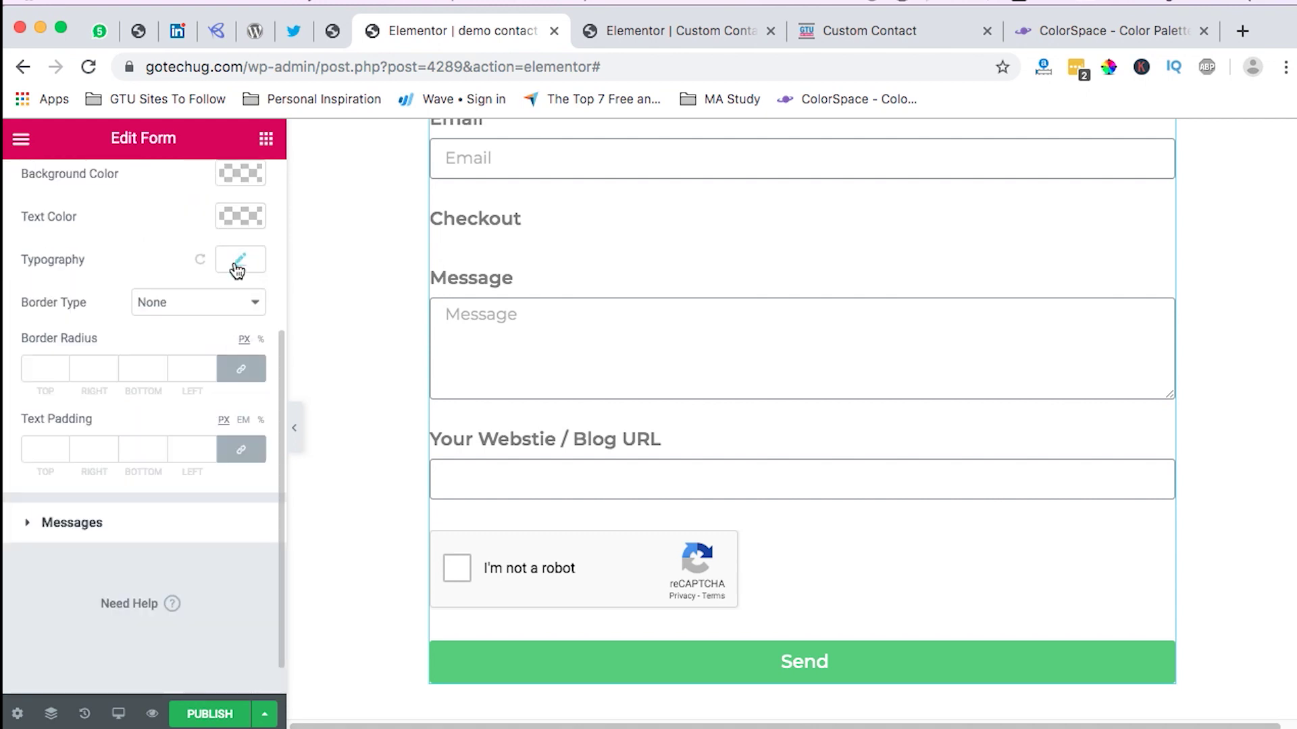
Step: Expand the Messages style section and look over its typography settings
{"action": "left_click", "coordinate": [113, 524]}
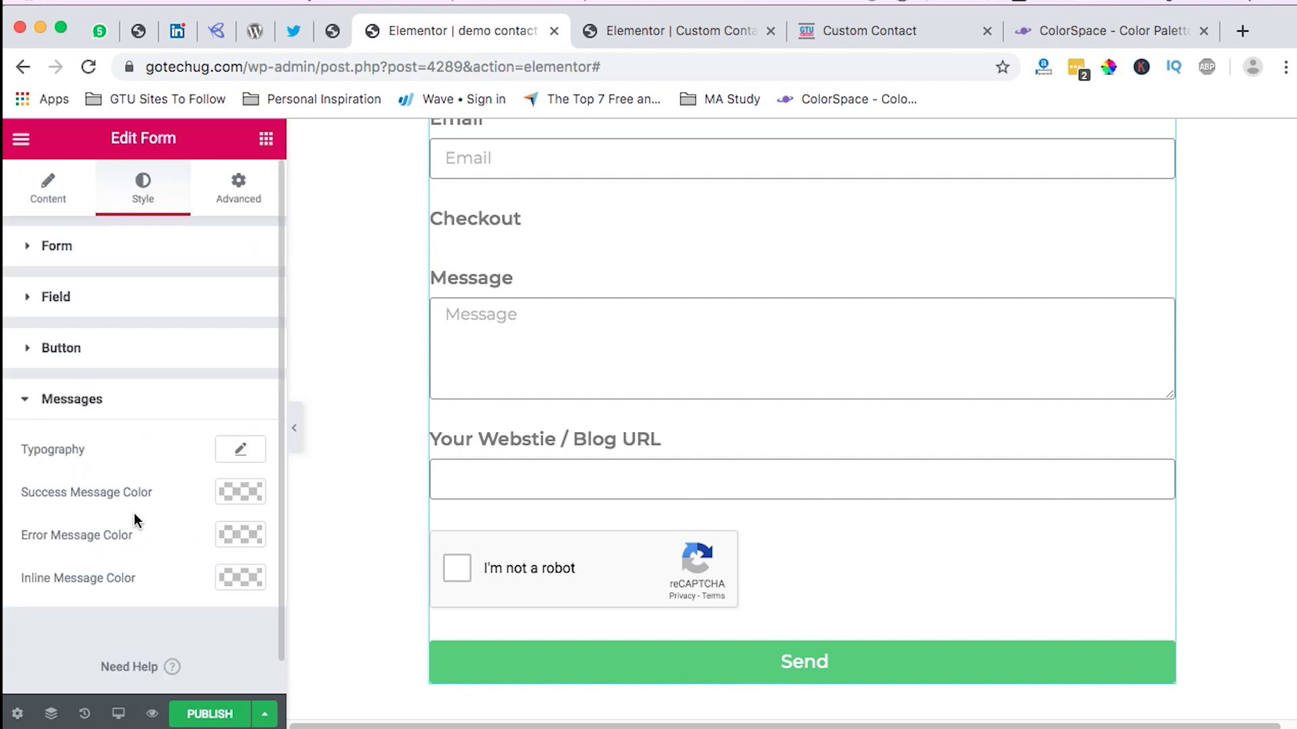
{"action": "left_click", "coordinate": [233, 431]}
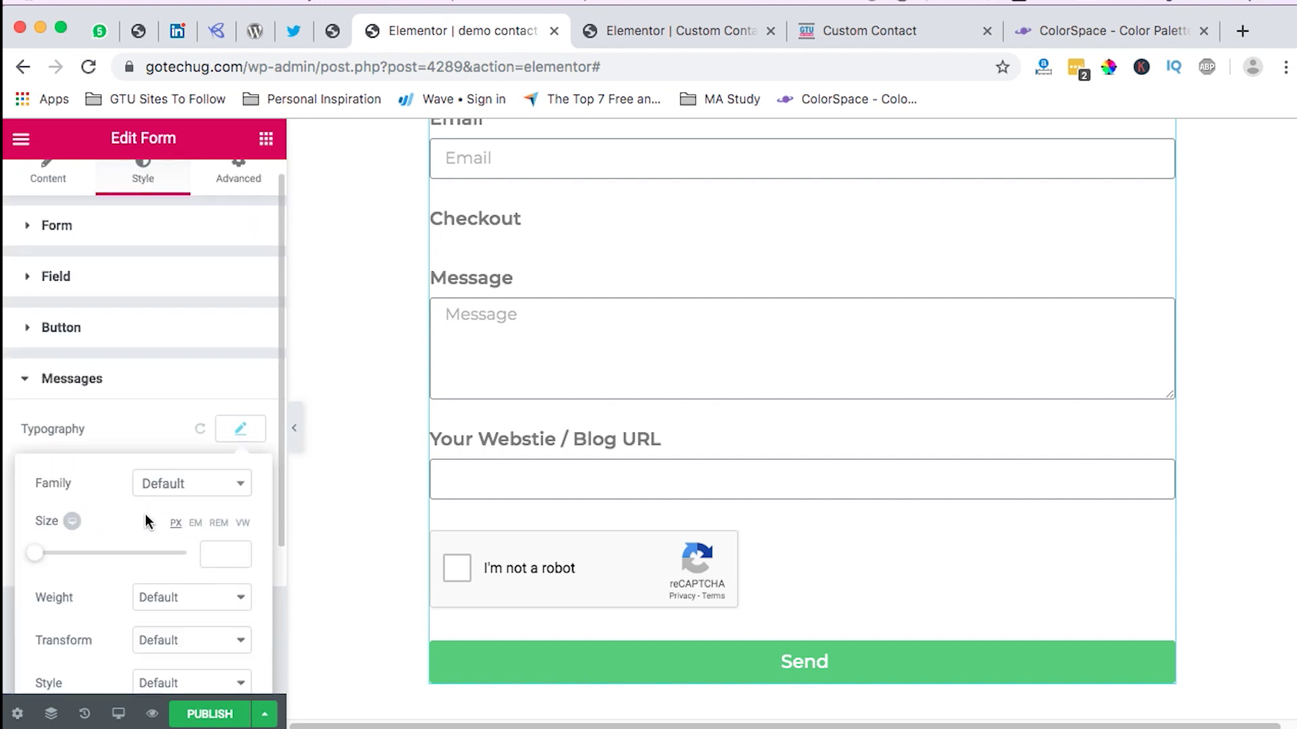
{"action": "scroll", "coordinate": [145, 520], "scroll_direction": "down", "scroll_amount": 1}
{"action": "left_click", "coordinate": [187, 401]}
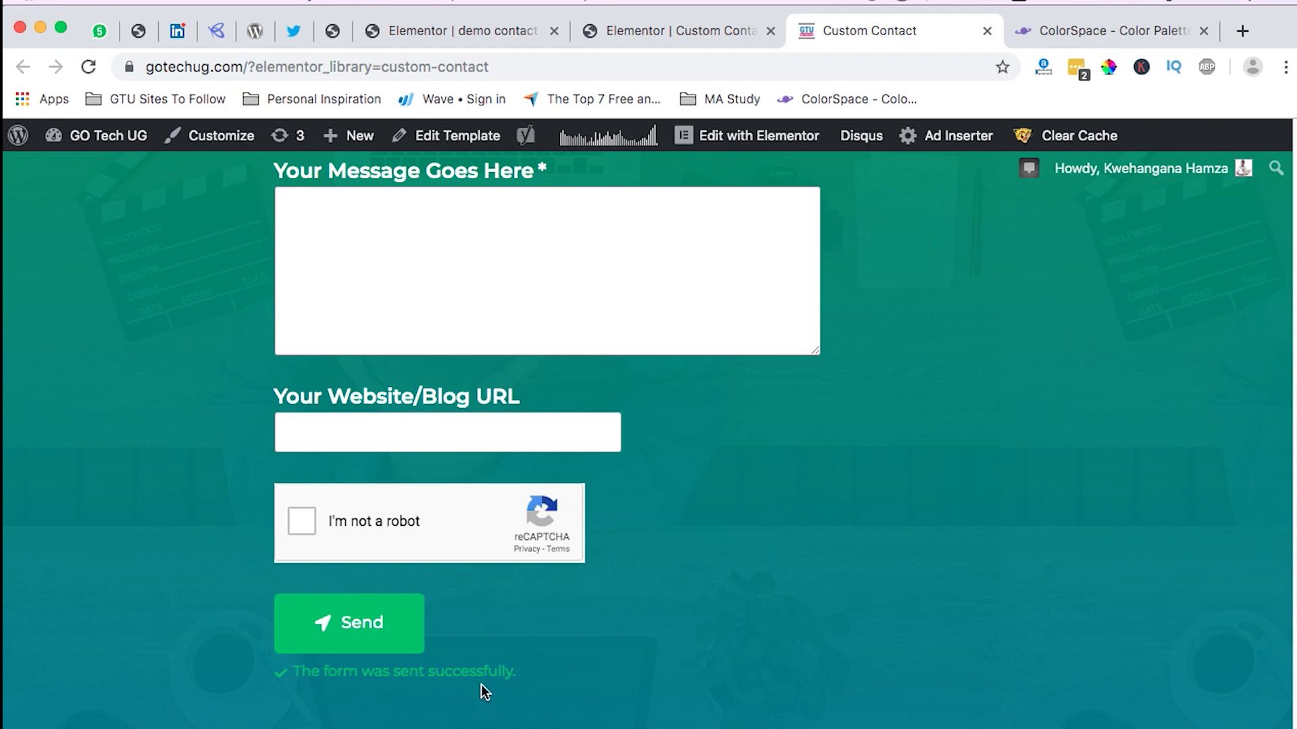
{"action": "left_click", "coordinate": [439, 31]}
Step: Set the success and error message typography to Montserrat at 16 px
{"action": "left_click", "coordinate": [241, 408]}
{"action": "left_click", "coordinate": [191, 464]}
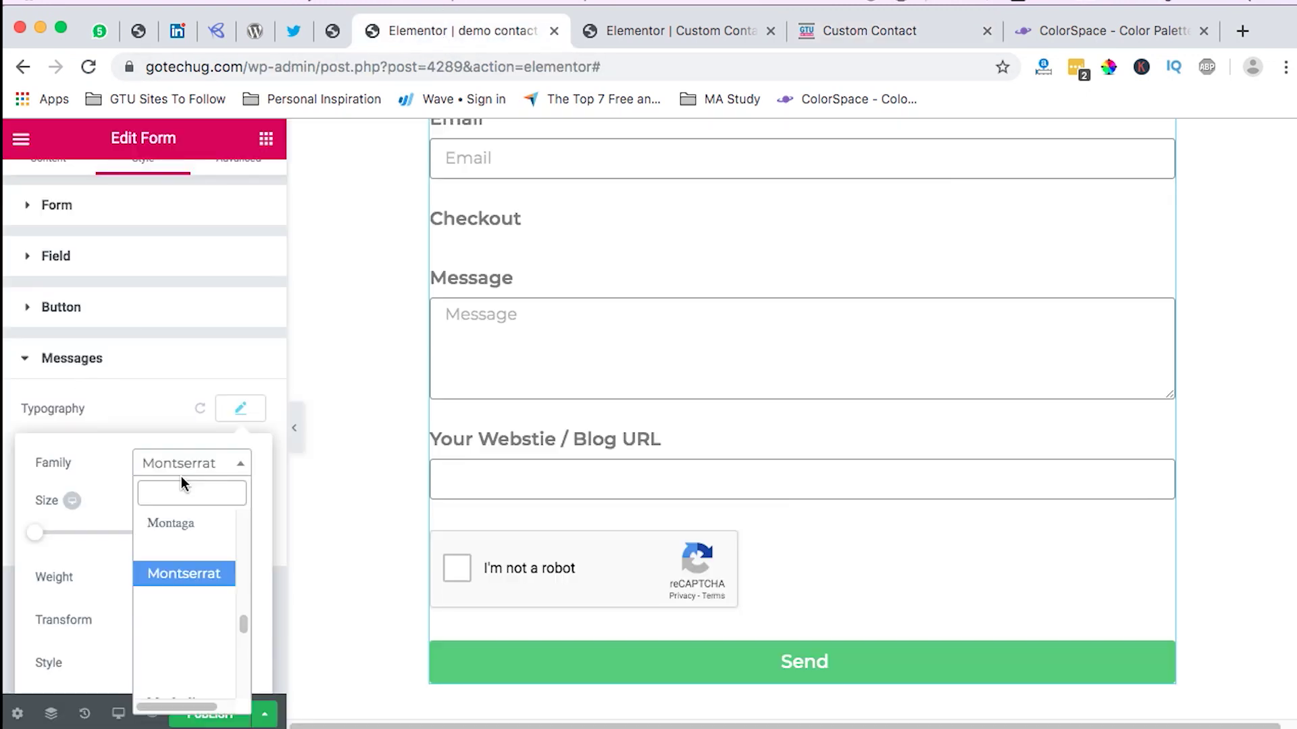
{"action": "left_click", "coordinate": [178, 579]}
{"action": "left_click", "coordinate": [221, 533]}
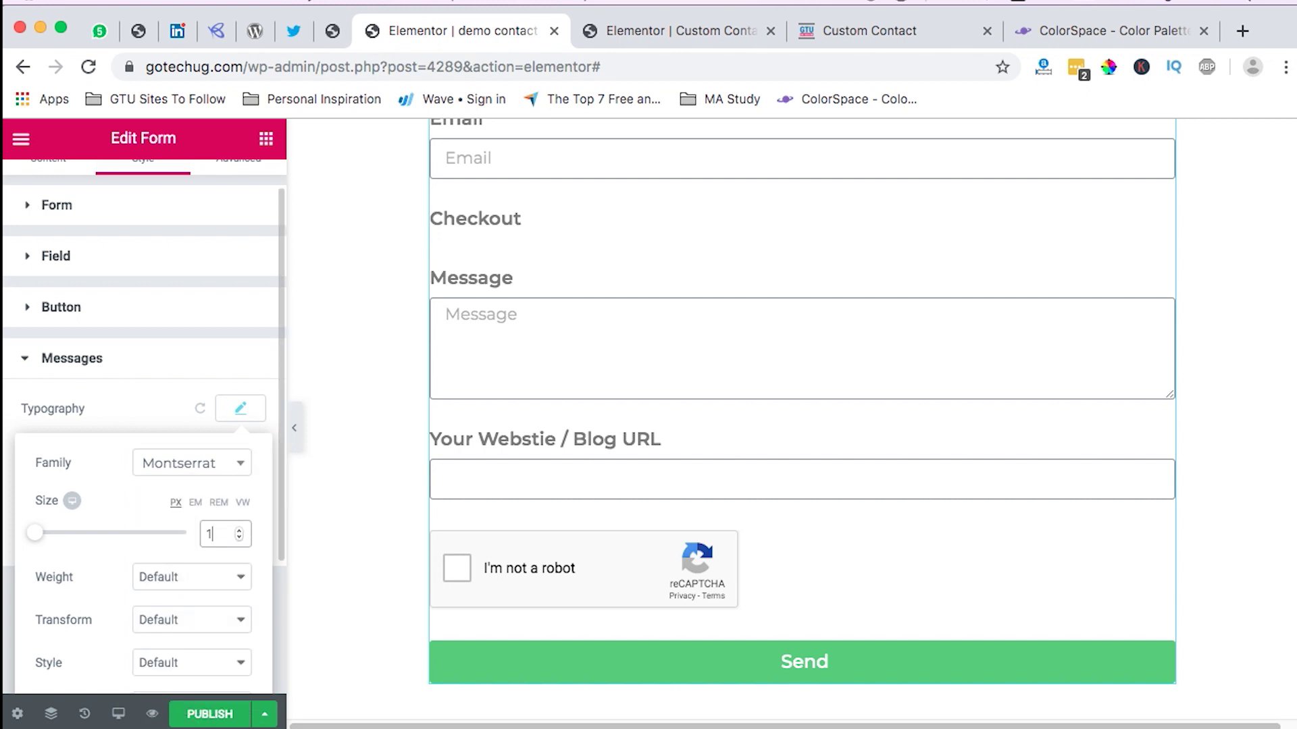
{"action": "type", "text": "16"}
{"action": "left_click", "coordinate": [256, 416]}
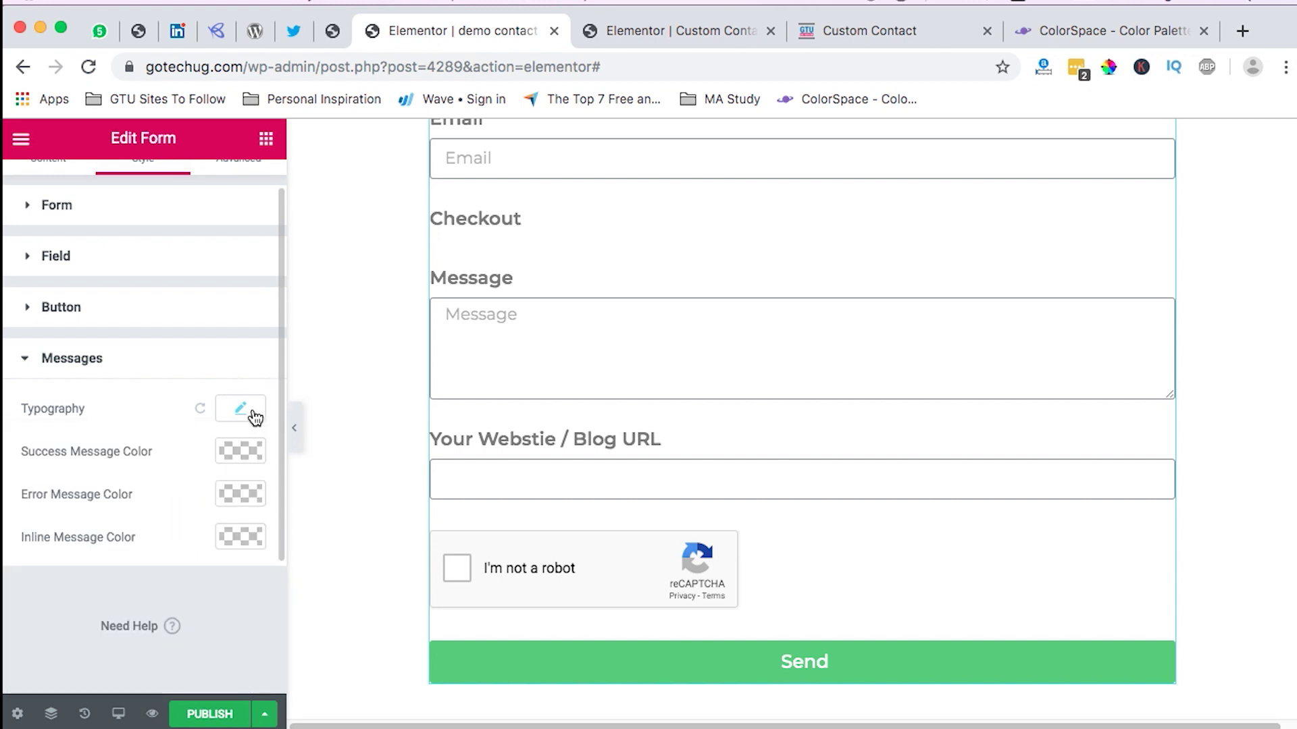
{"action": "scroll", "coordinate": [869, 537], "scroll_direction": "up", "scroll_amount": 5}
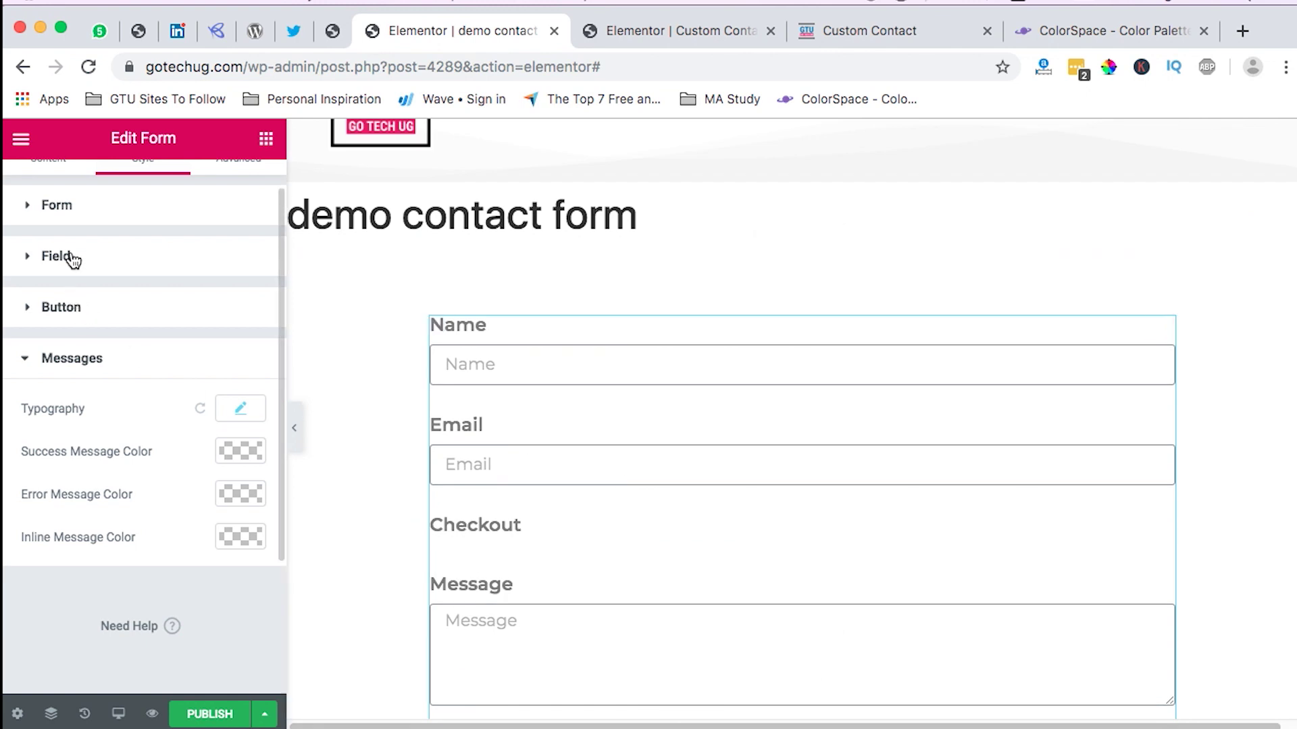
{"action": "scroll", "coordinate": [69, 260], "scroll_direction": "up", "scroll_amount": 2}
Step: Set the Name field to 50% and the Email field to 75% column width
{"action": "left_click", "coordinate": [51, 203]}
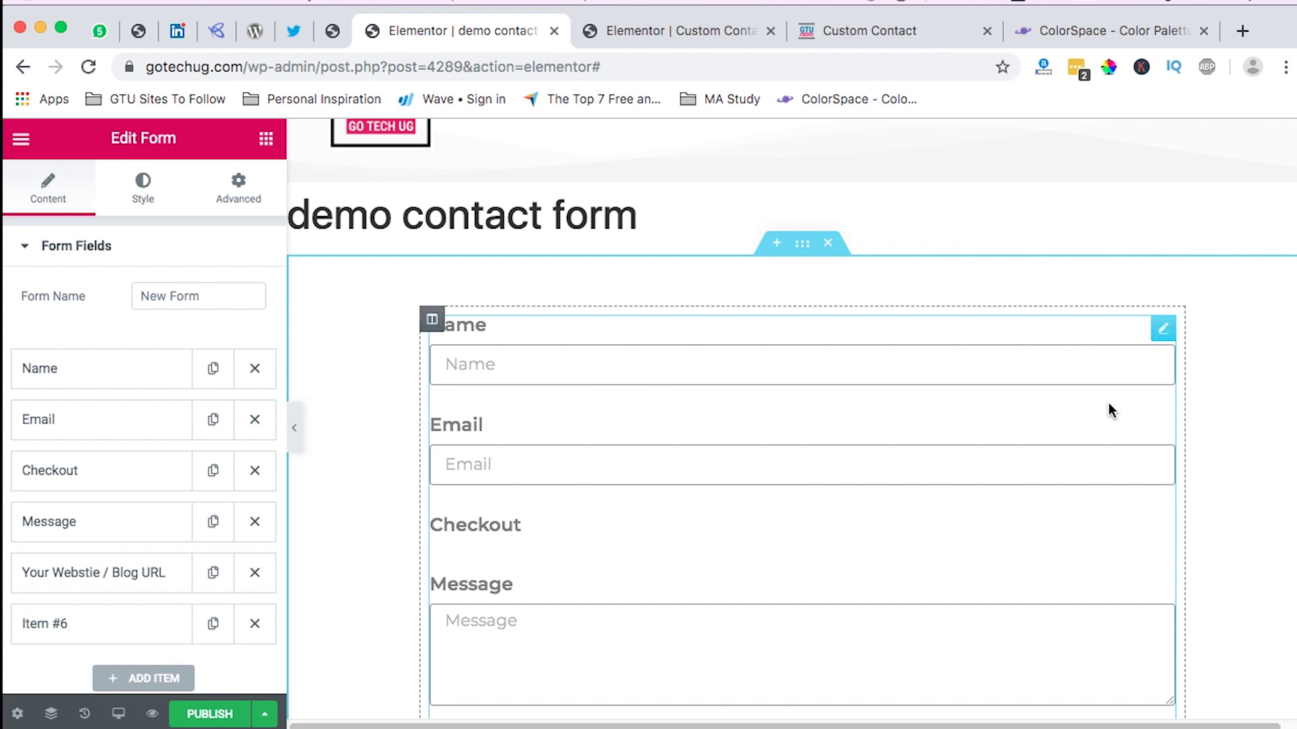
{"action": "left_click", "coordinate": [108, 371]}
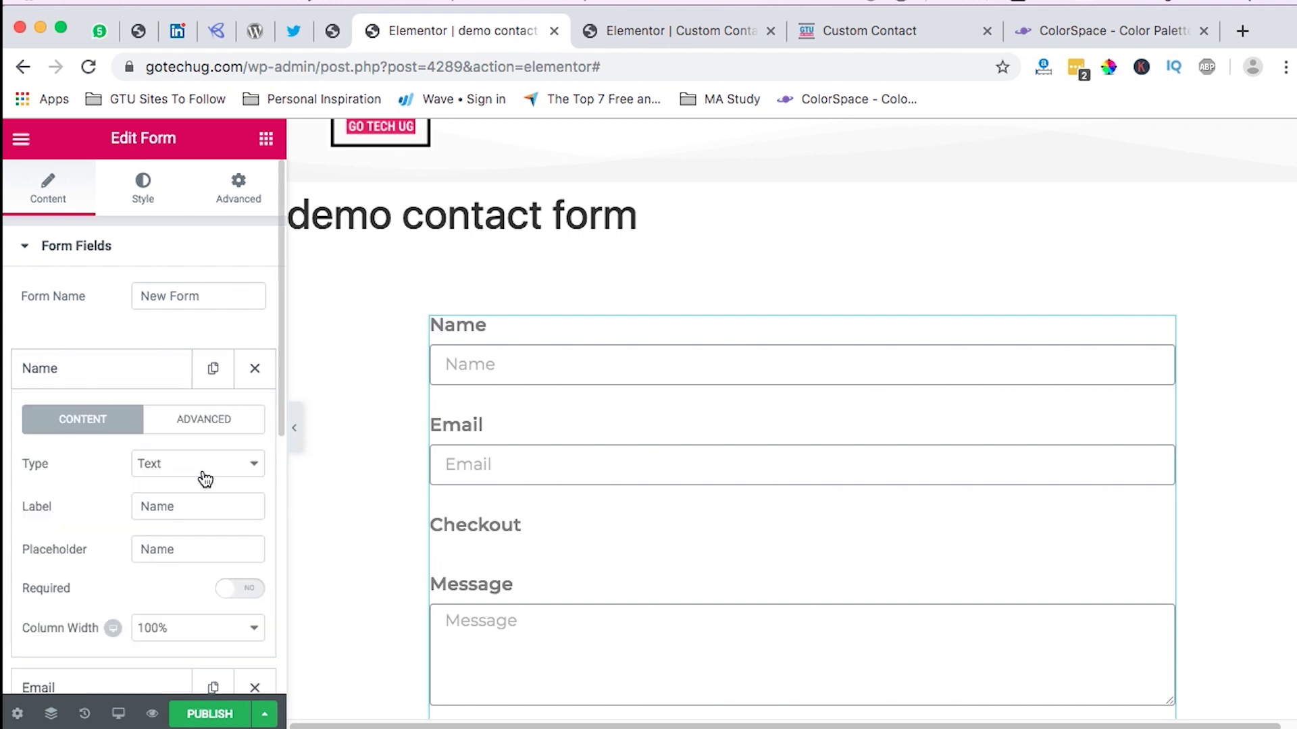
{"action": "scroll", "coordinate": [204, 473], "scroll_direction": "down", "scroll_amount": 2}
{"action": "left_click", "coordinate": [181, 561]}
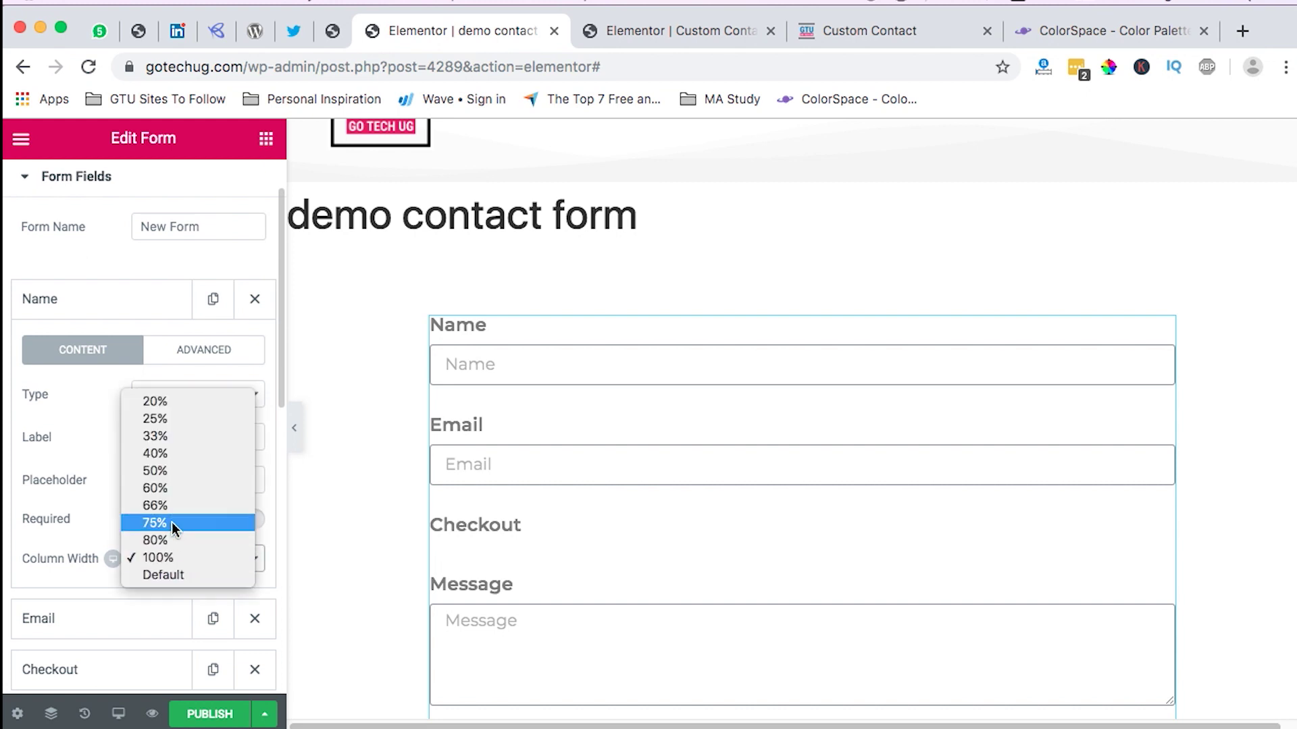
{"action": "left_click", "coordinate": [177, 472]}
{"action": "left_click", "coordinate": [123, 299]}
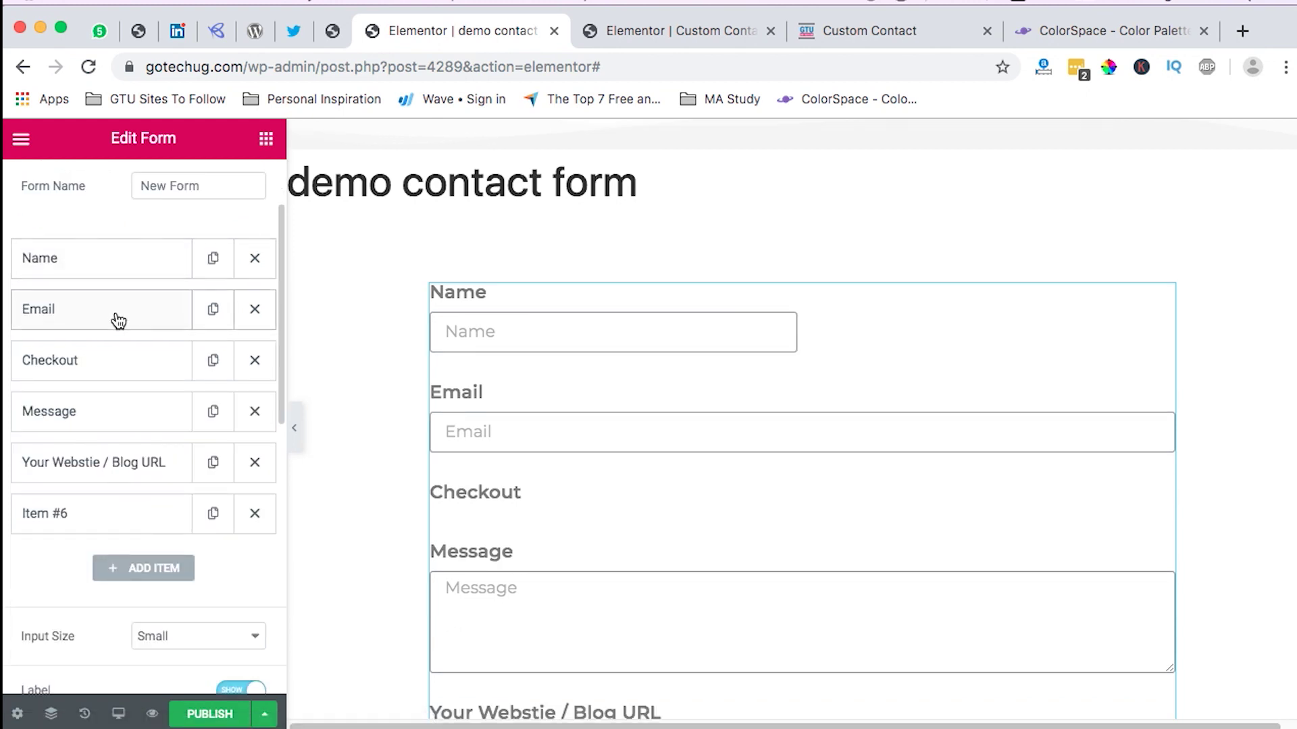
{"action": "left_click", "coordinate": [118, 318]}
{"action": "left_click", "coordinate": [175, 568]}
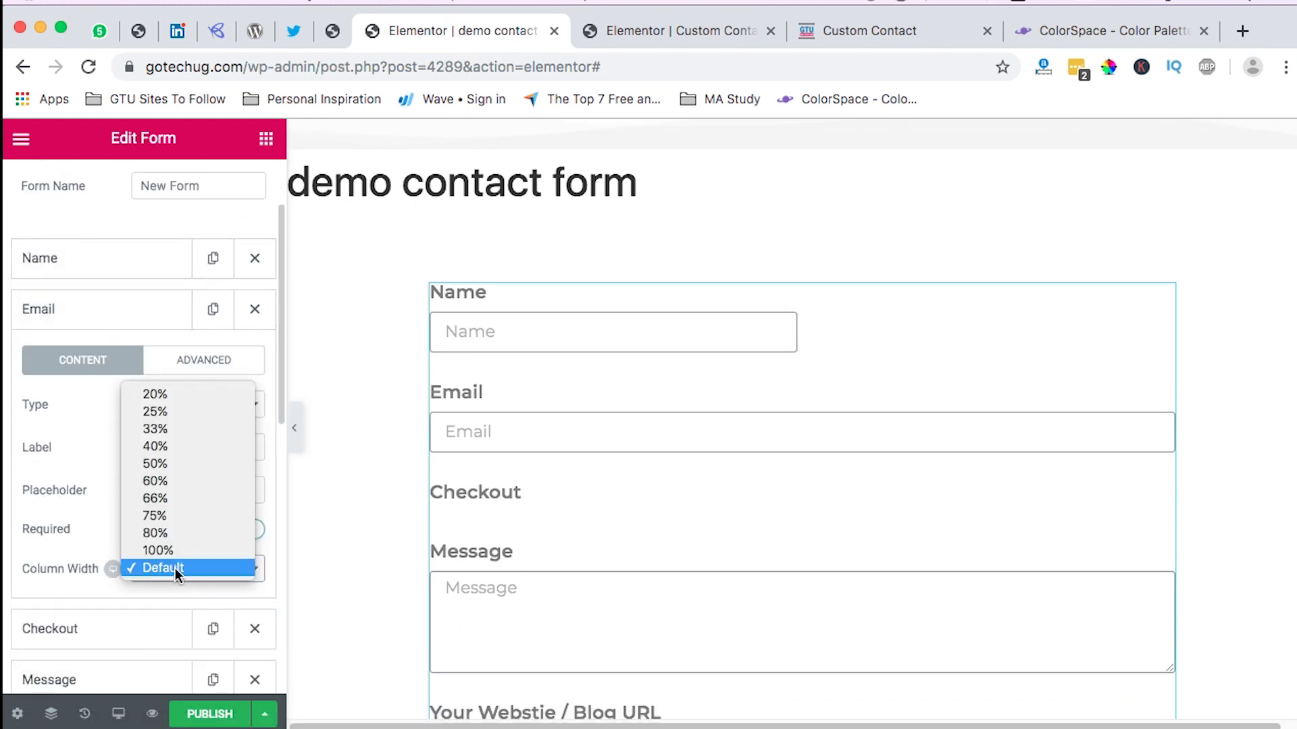
{"action": "left_click", "coordinate": [184, 515]}
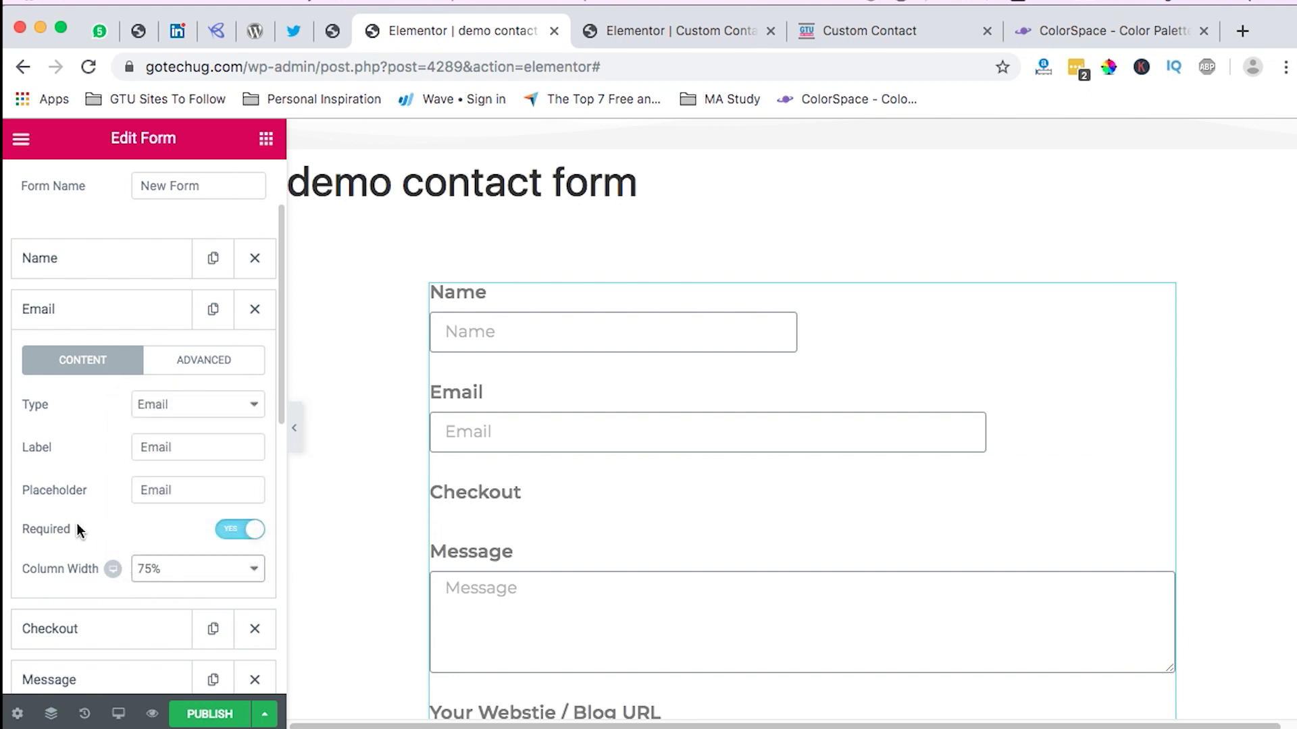
Step: Rename the third field's label from Checkout to Checkbox and keep its type as Checkbox
{"action": "scroll", "coordinate": [565, 527], "scroll_direction": "down", "scroll_amount": 1}
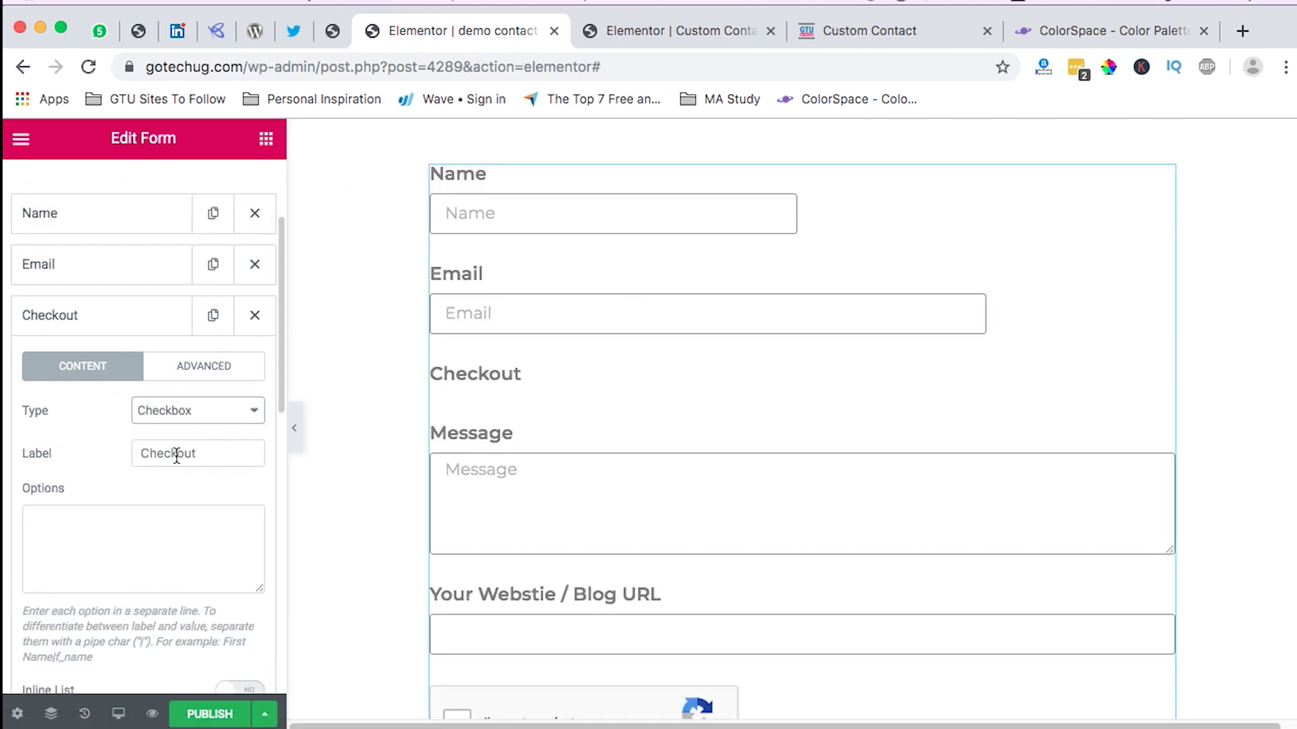
{"action": "left_click_drag", "start_coordinate": [180, 453], "coordinate": [196, 455]}
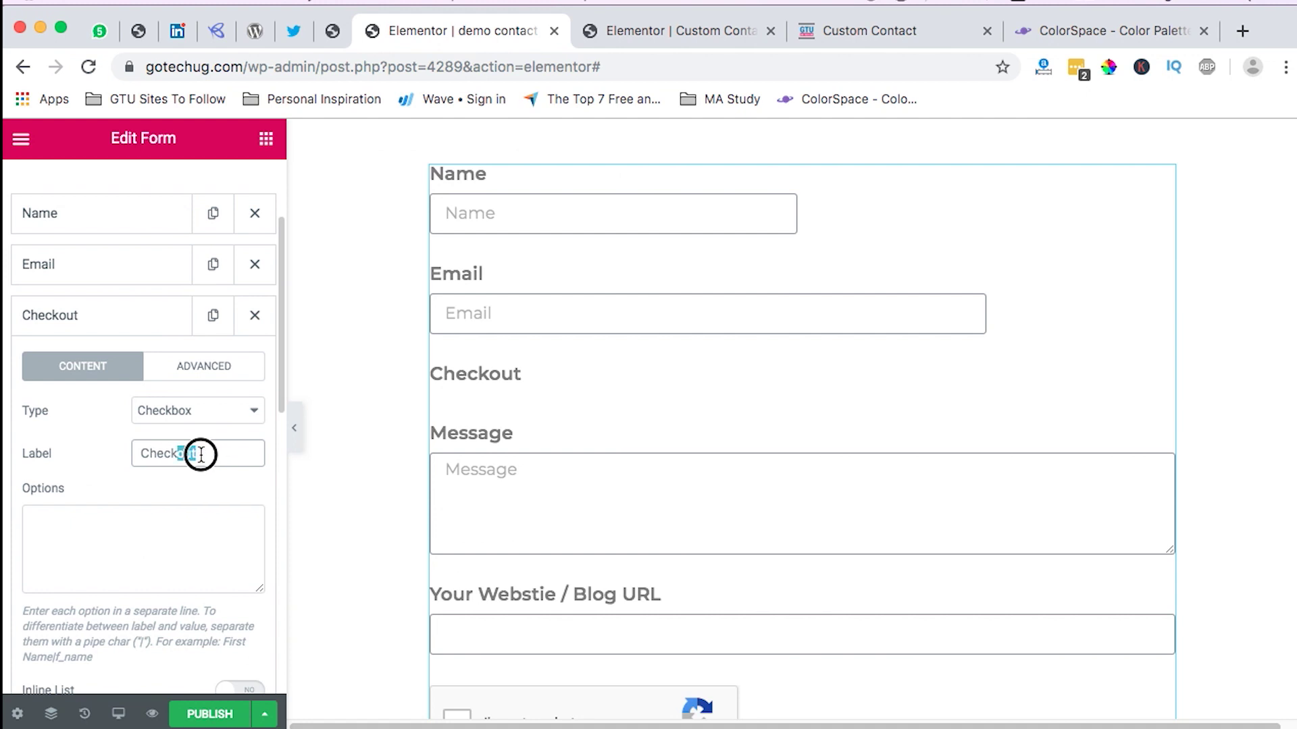
{"action": "type", "text": "box"}
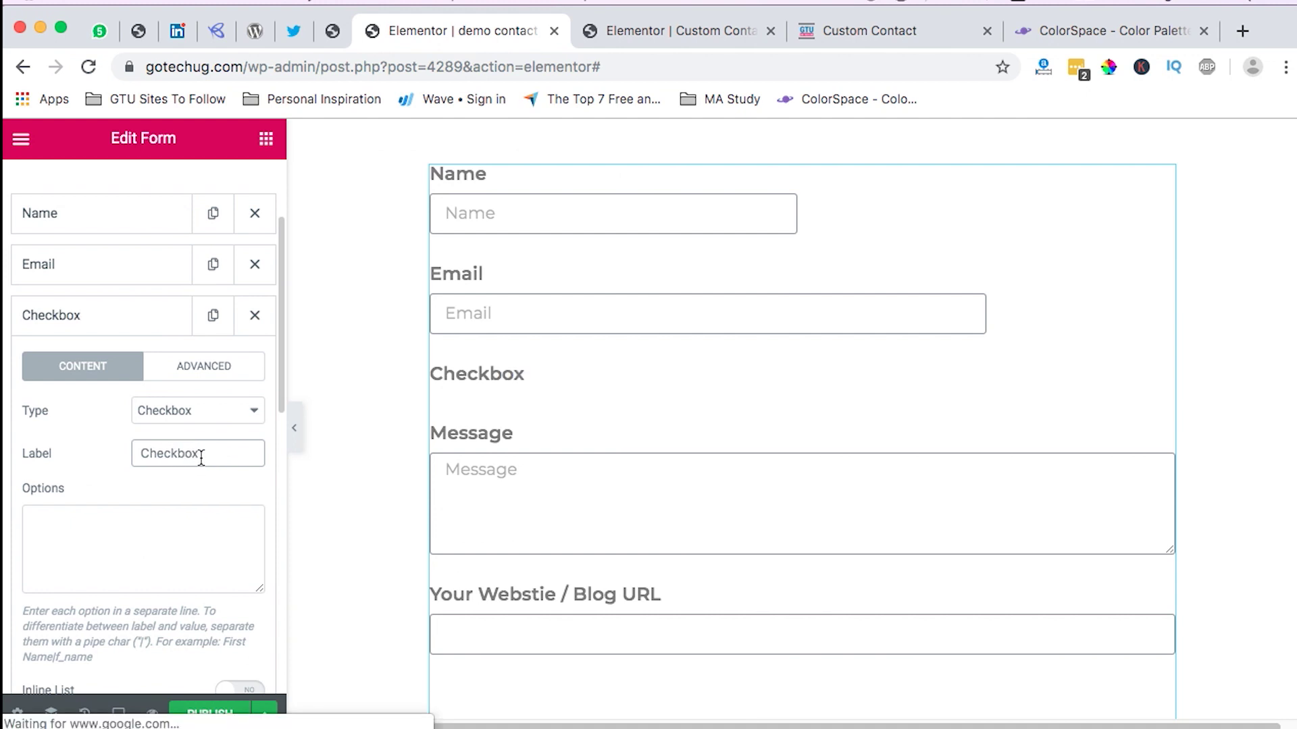
{"action": "left_click", "coordinate": [189, 410]}
{"action": "left_click", "coordinate": [84, 410]}
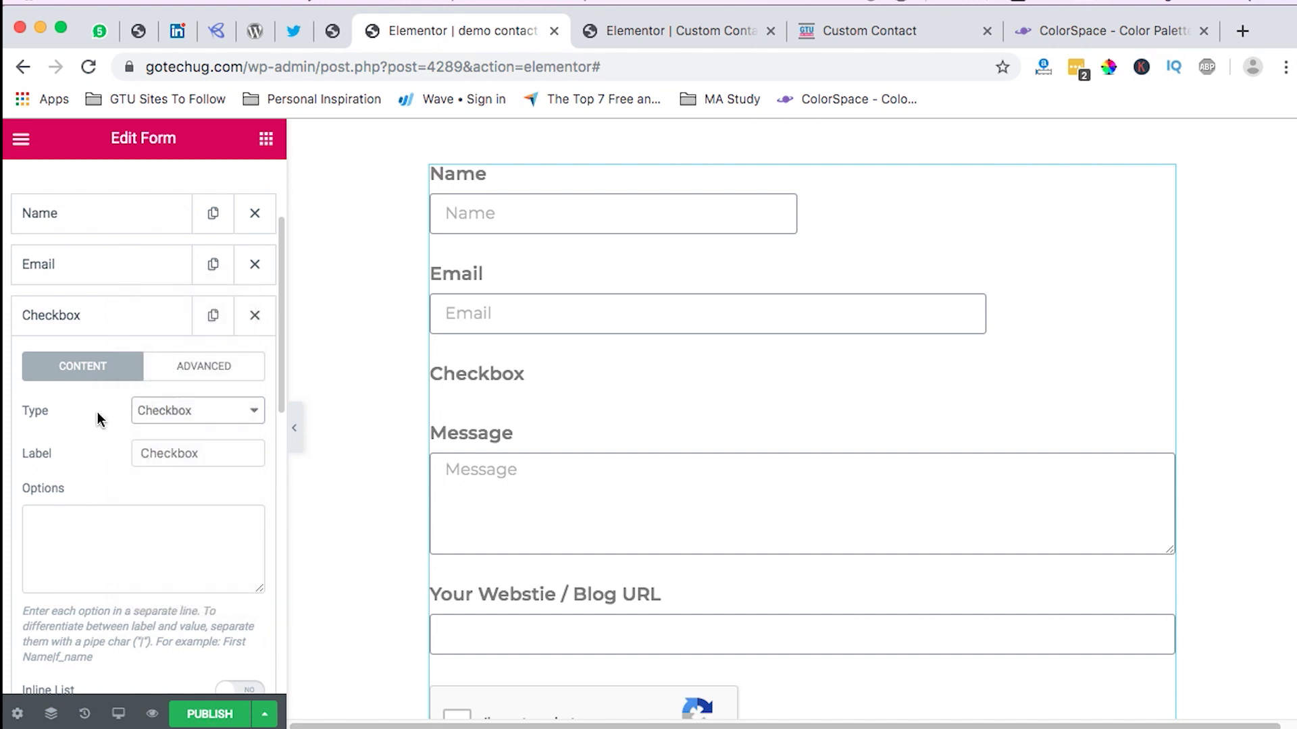
{"action": "scroll", "coordinate": [101, 419], "scroll_direction": "down", "scroll_amount": 3}
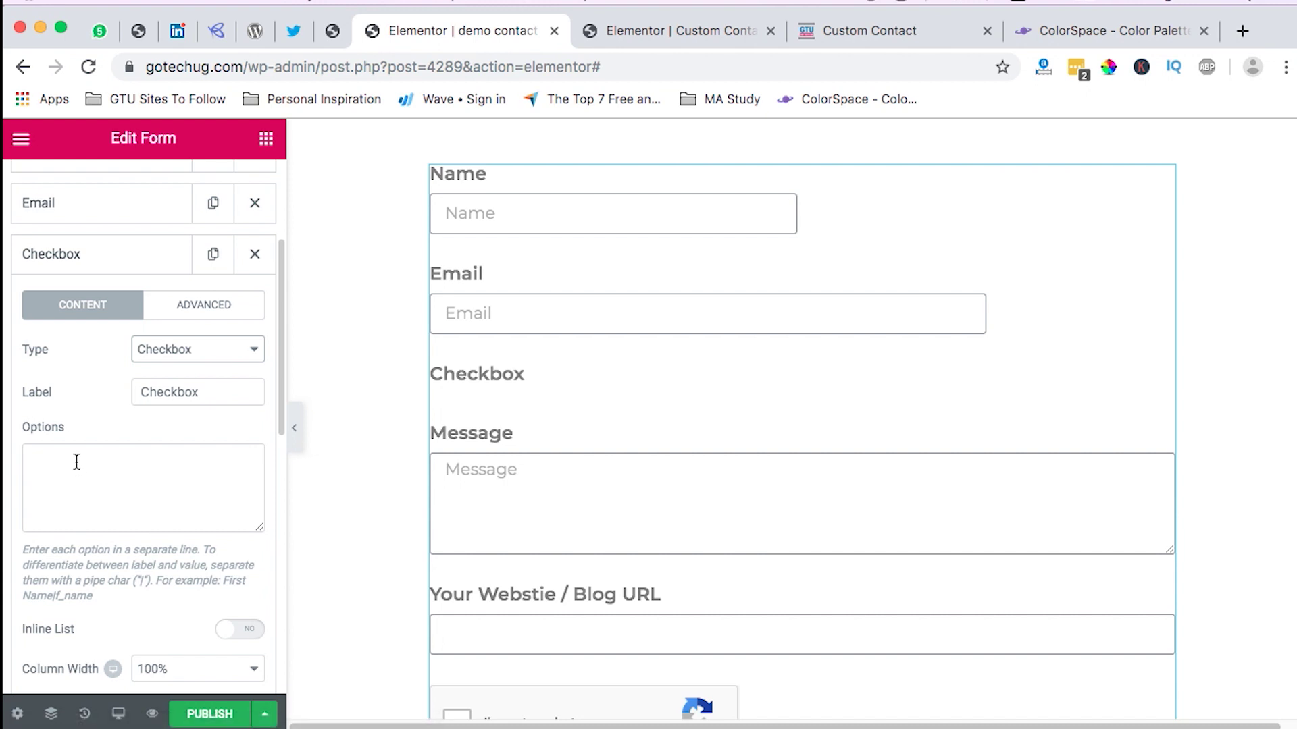
{"action": "left_click", "coordinate": [76, 462]}
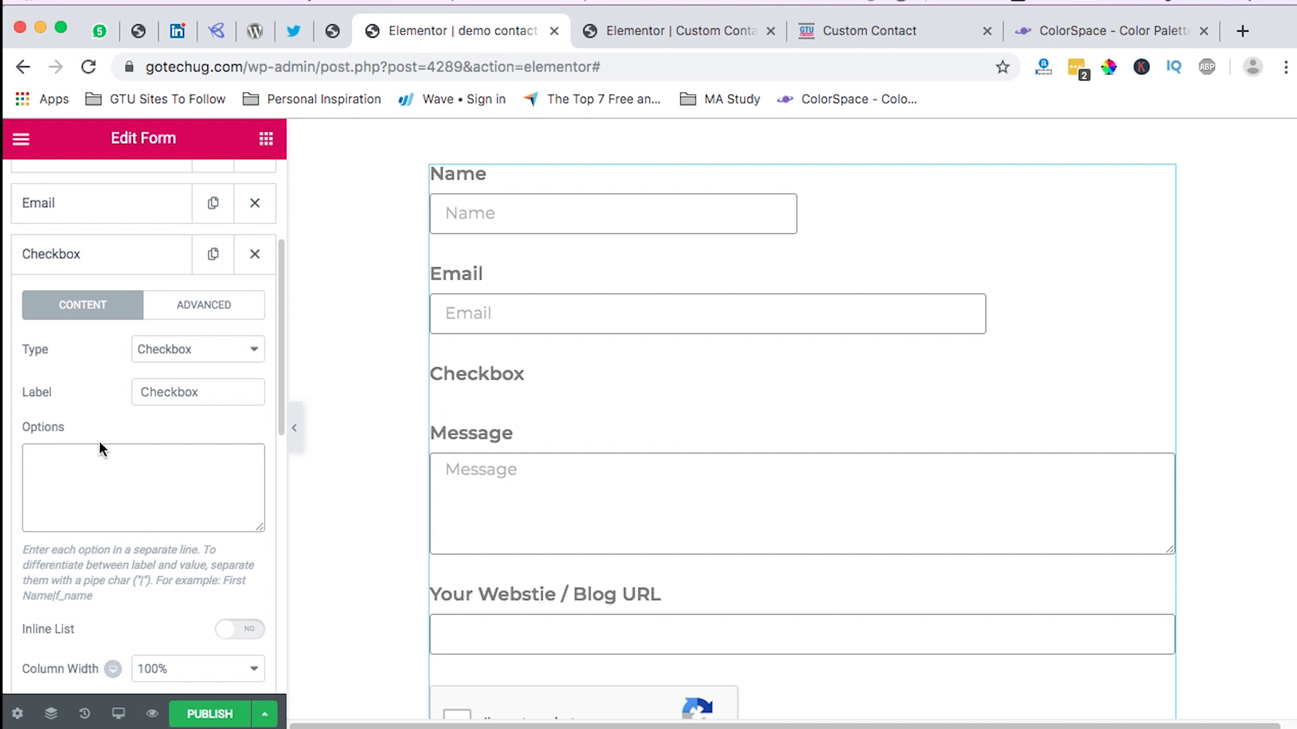
Step: Replace the checkbox label with 'How Did You Know About Us', copied from the live Custom Contact page
{"action": "double_click", "coordinate": [156, 395]}
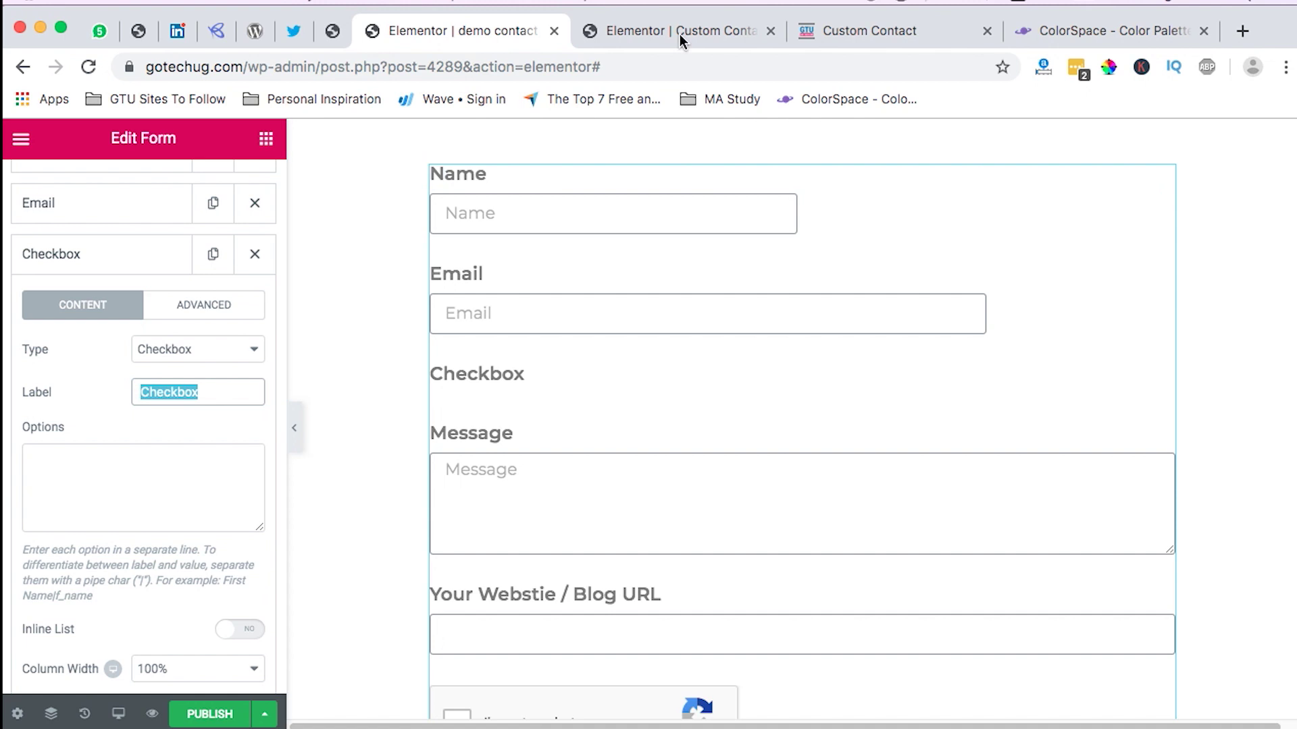
{"action": "left_click", "coordinate": [844, 25]}
{"action": "scroll", "coordinate": [447, 309], "scroll_direction": "up", "scroll_amount": 5}
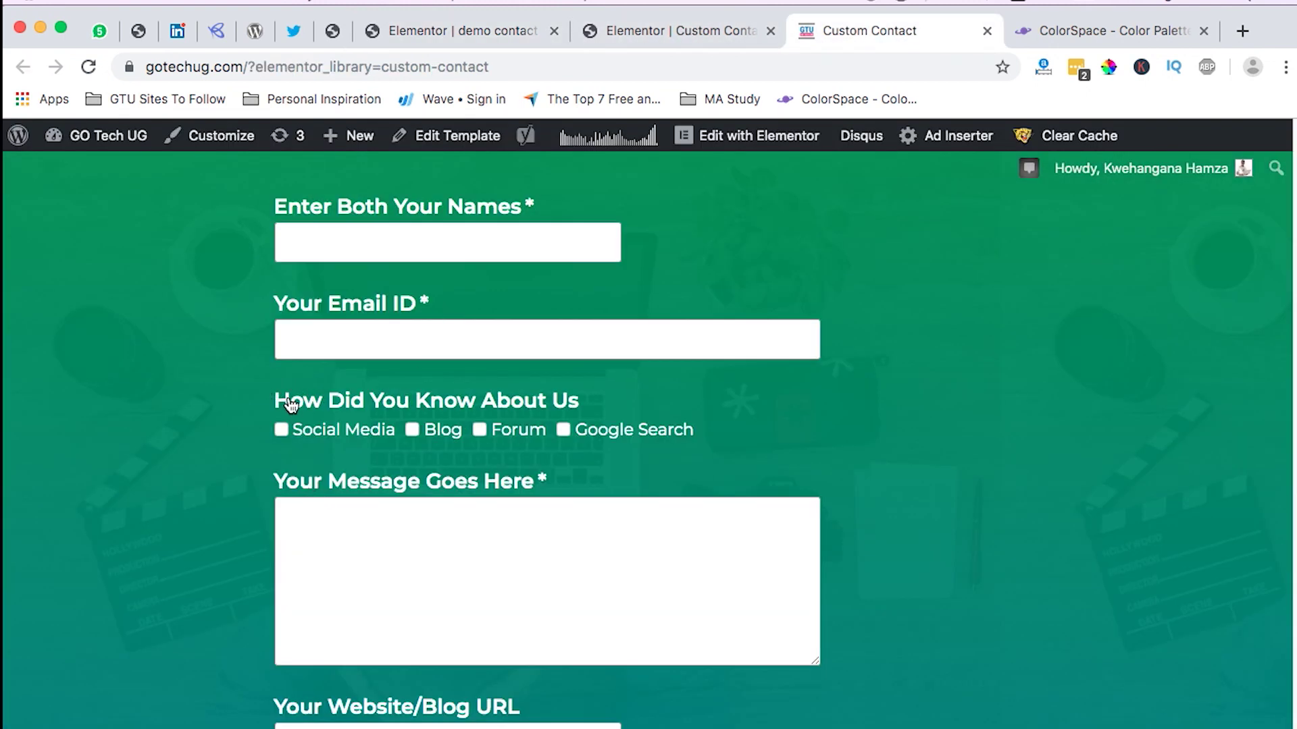
{"action": "left_click_drag", "start_coordinate": [579, 401], "coordinate": [266, 405]}
{"action": "key", "text": "super+c"}
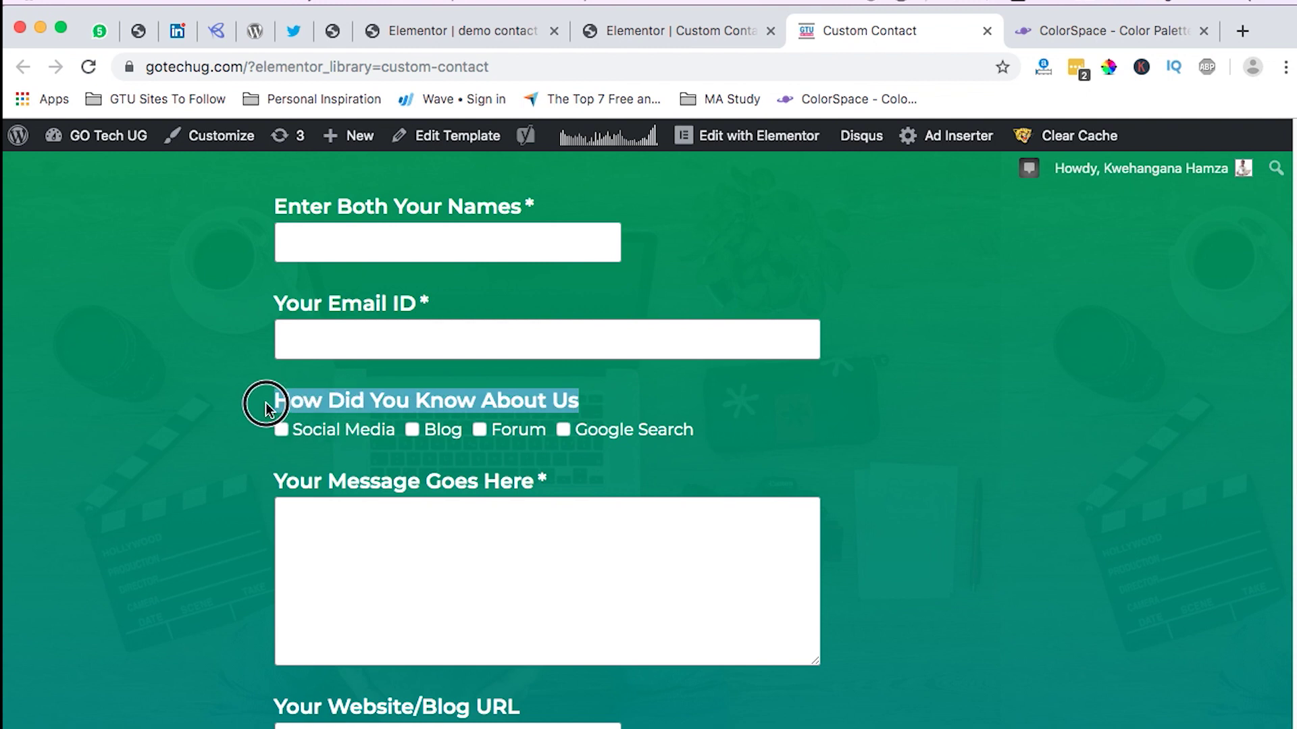
{"action": "left_click", "coordinate": [449, 31]}
{"action": "key", "text": "super+v"}
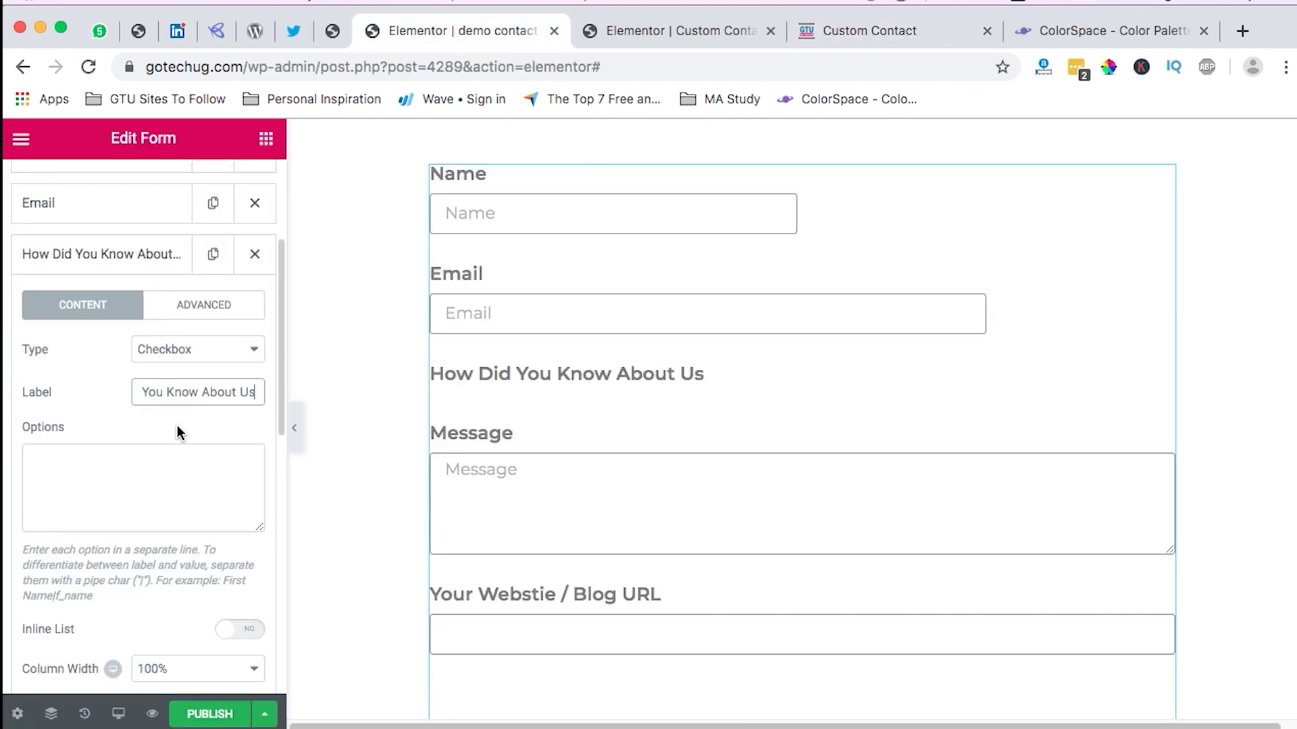
{"action": "left_click", "coordinate": [59, 478]}
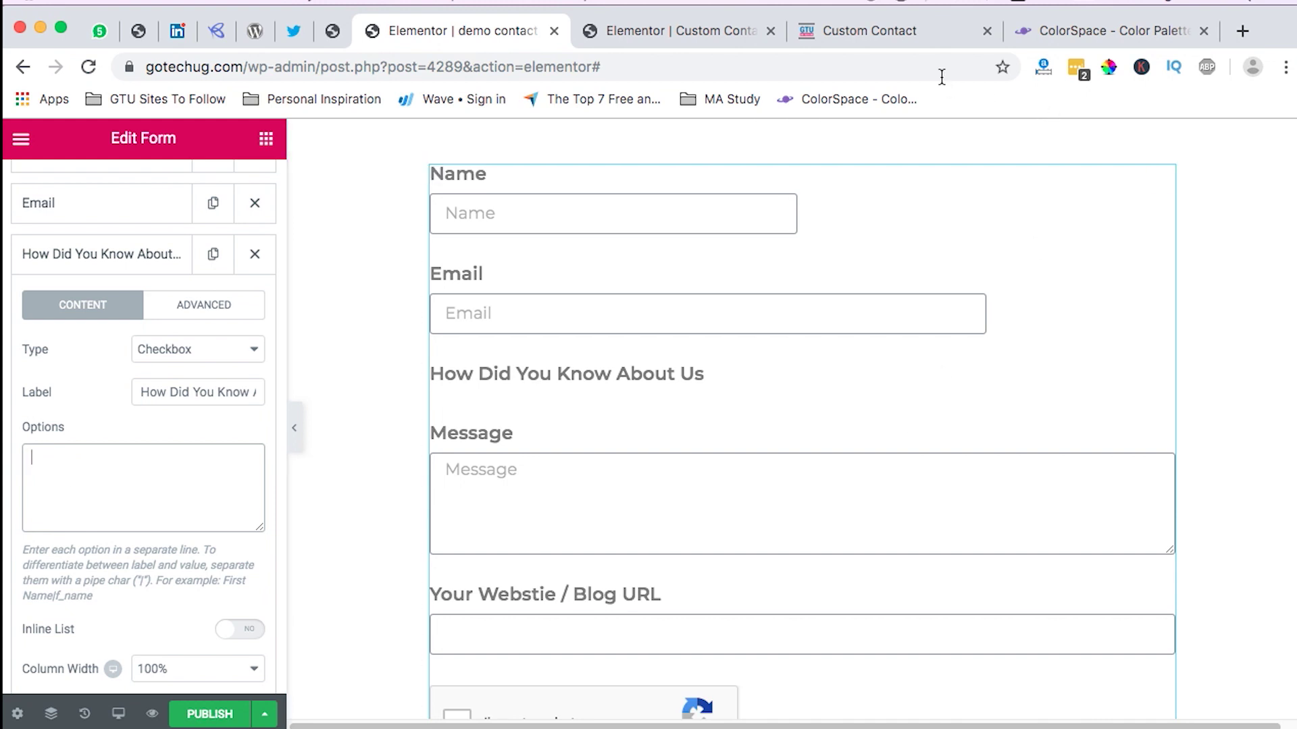
{"action": "left_click", "coordinate": [918, 37]}
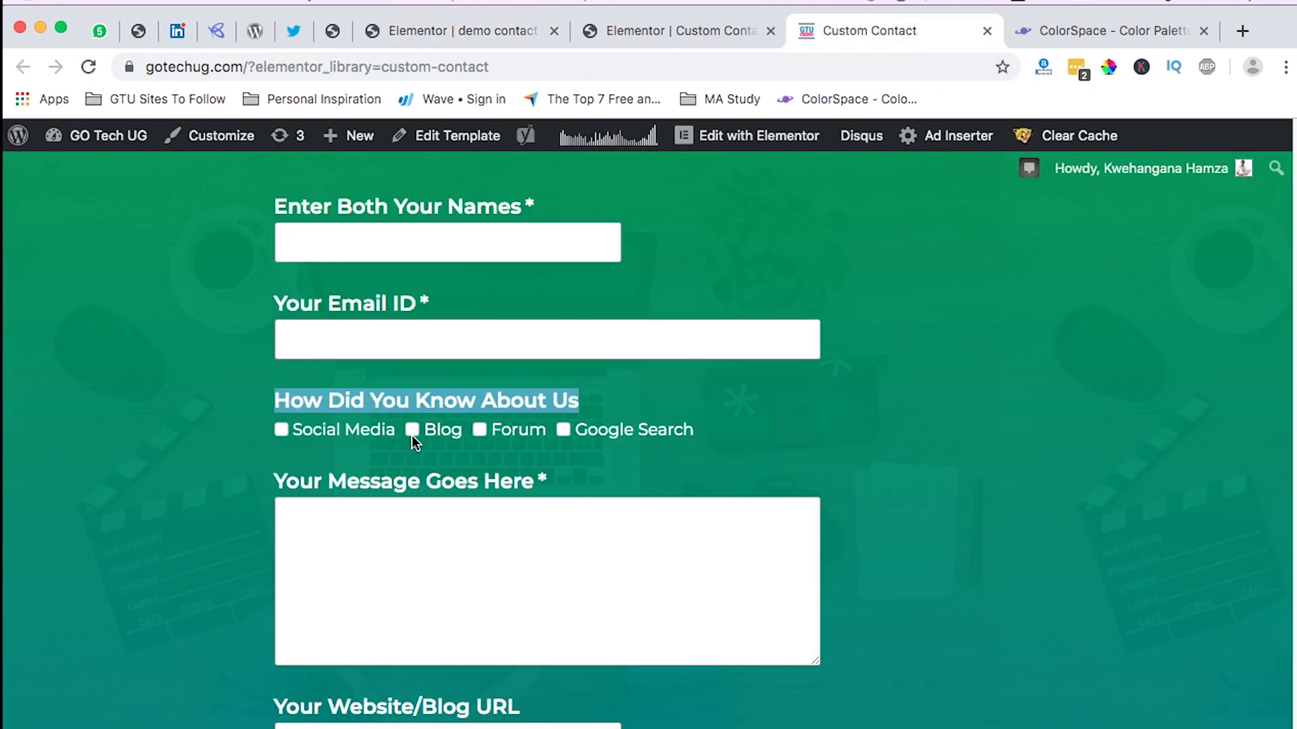
{"action": "left_click", "coordinate": [456, 30]}
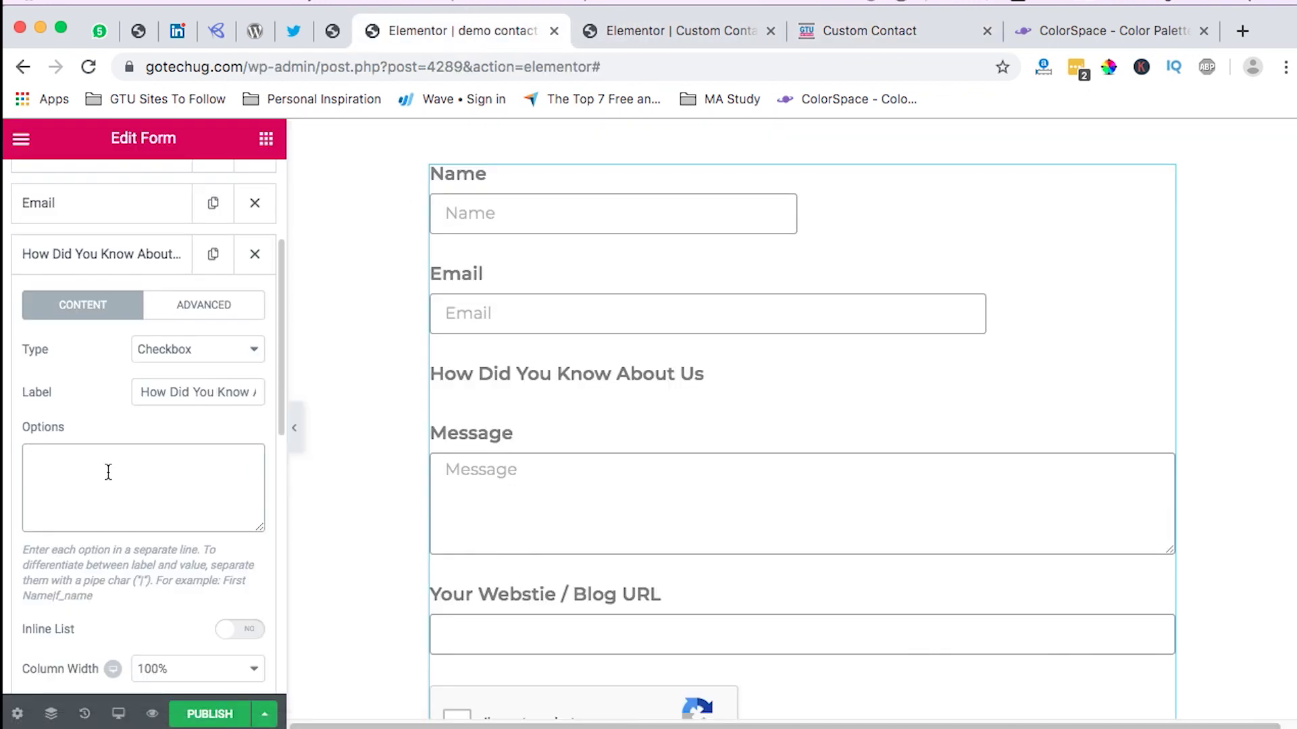
Step: Enter the options Social Media, Blog, Forum and Google Search on separate lines
{"action": "type", "text": "ocial "}
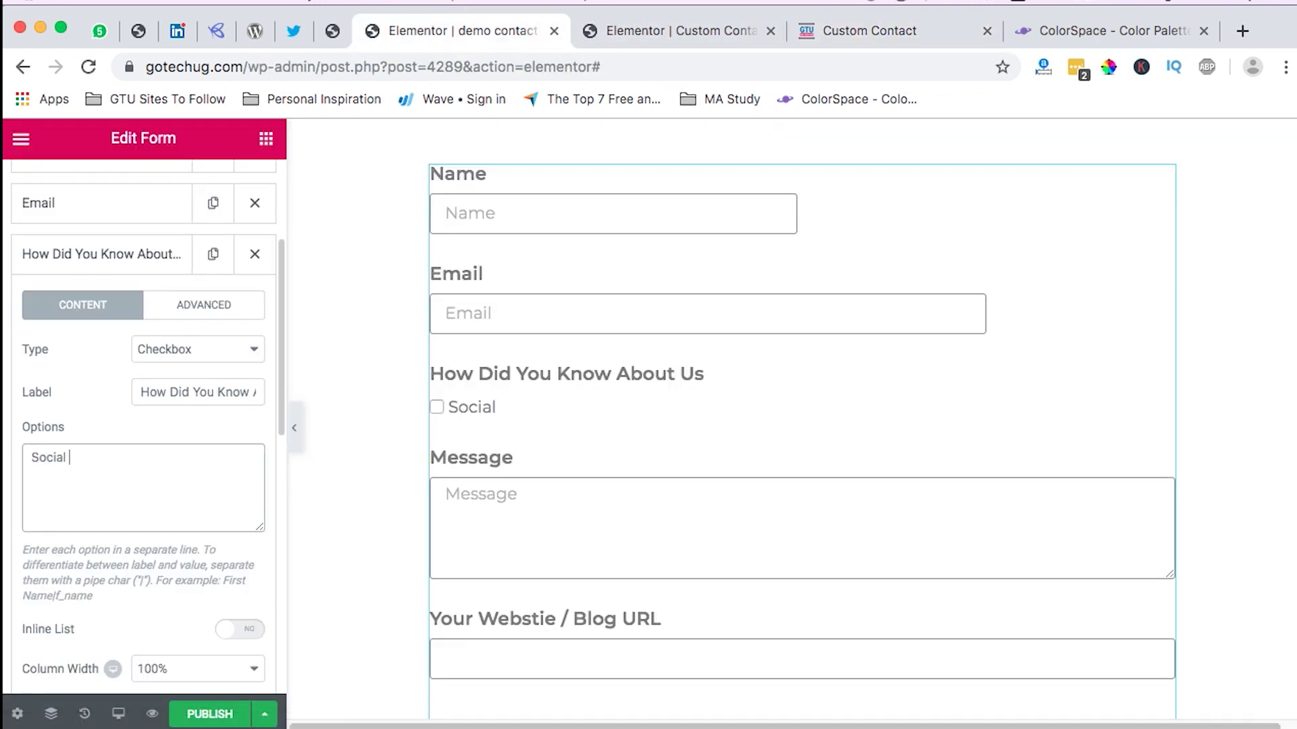
{"action": "type", "text": "Media"}
{"action": "key", "text": "Return"}
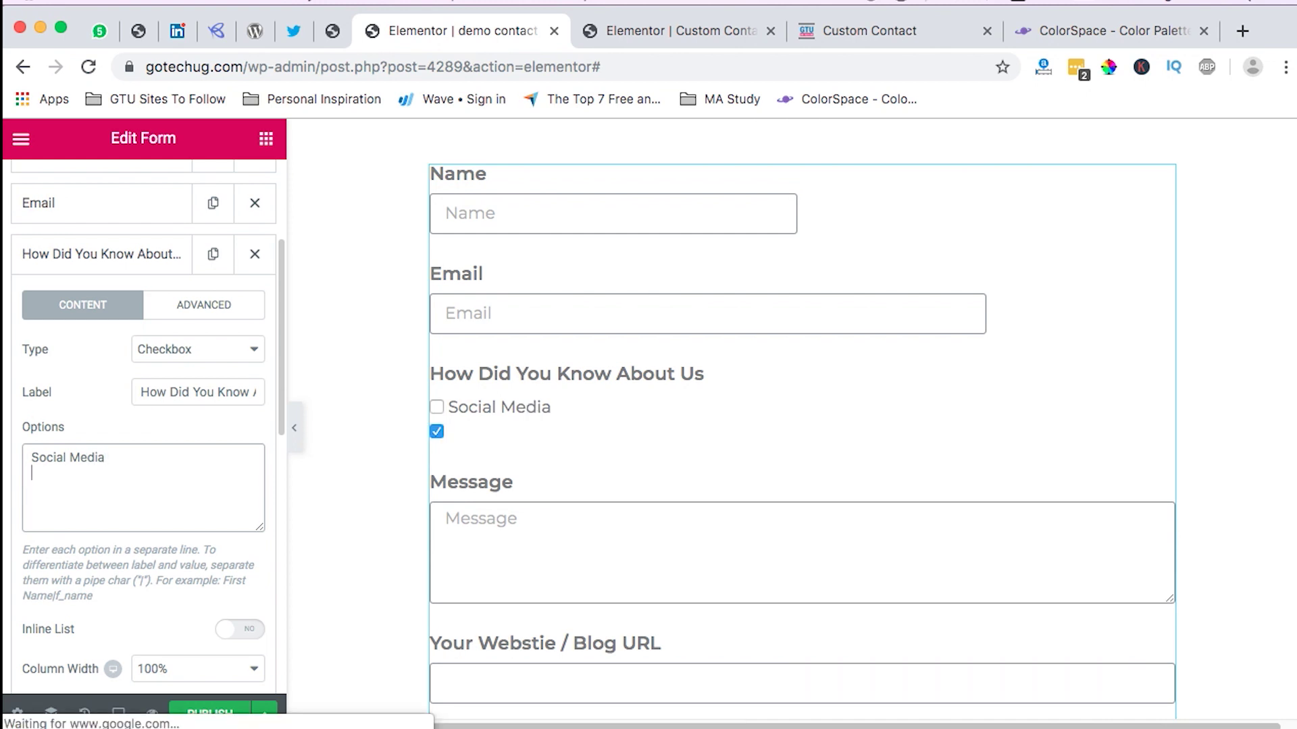
{"action": "type", "text": "Blog"}
{"action": "key", "text": "Return"}
{"action": "type", "text": "Fo"}
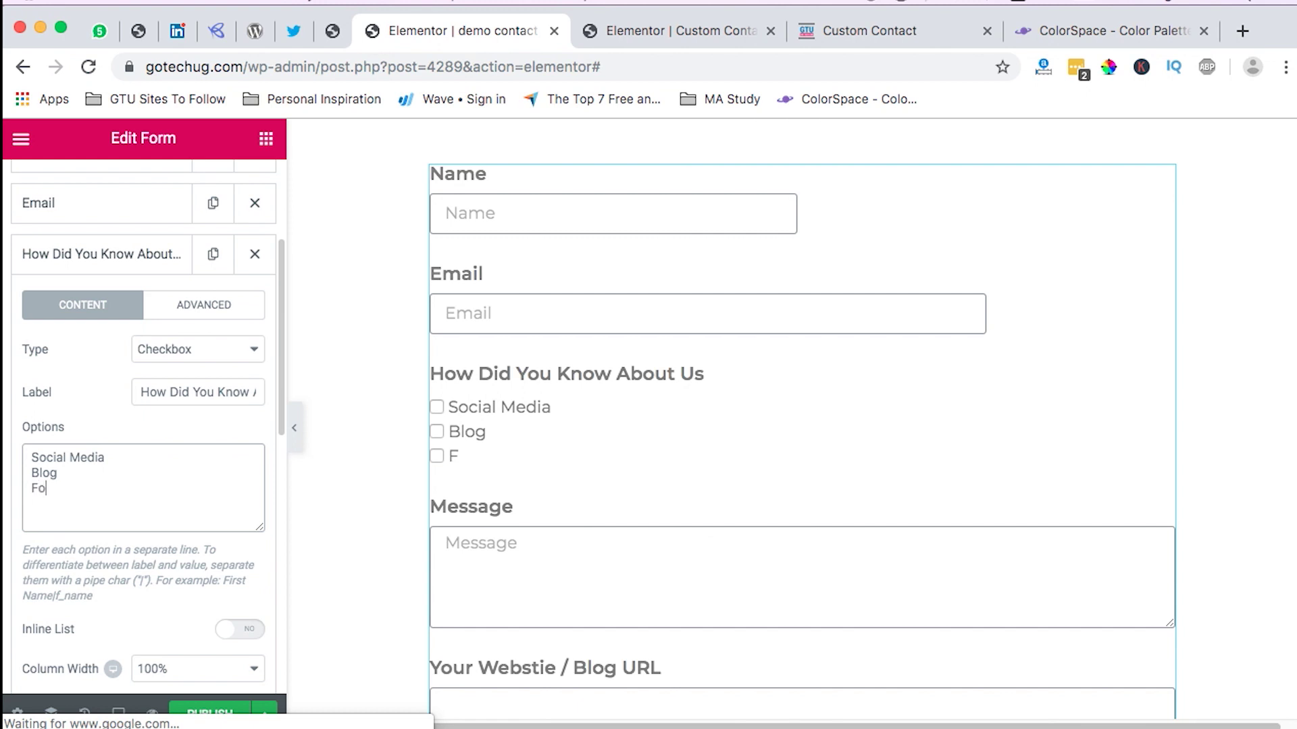
{"action": "type", "text": "run"}
{"action": "key", "text": "BackSpace"}
{"action": "type", "text": "m"}
{"action": "key", "text": "Return"}
{"action": "type", "text": "Google Search"}
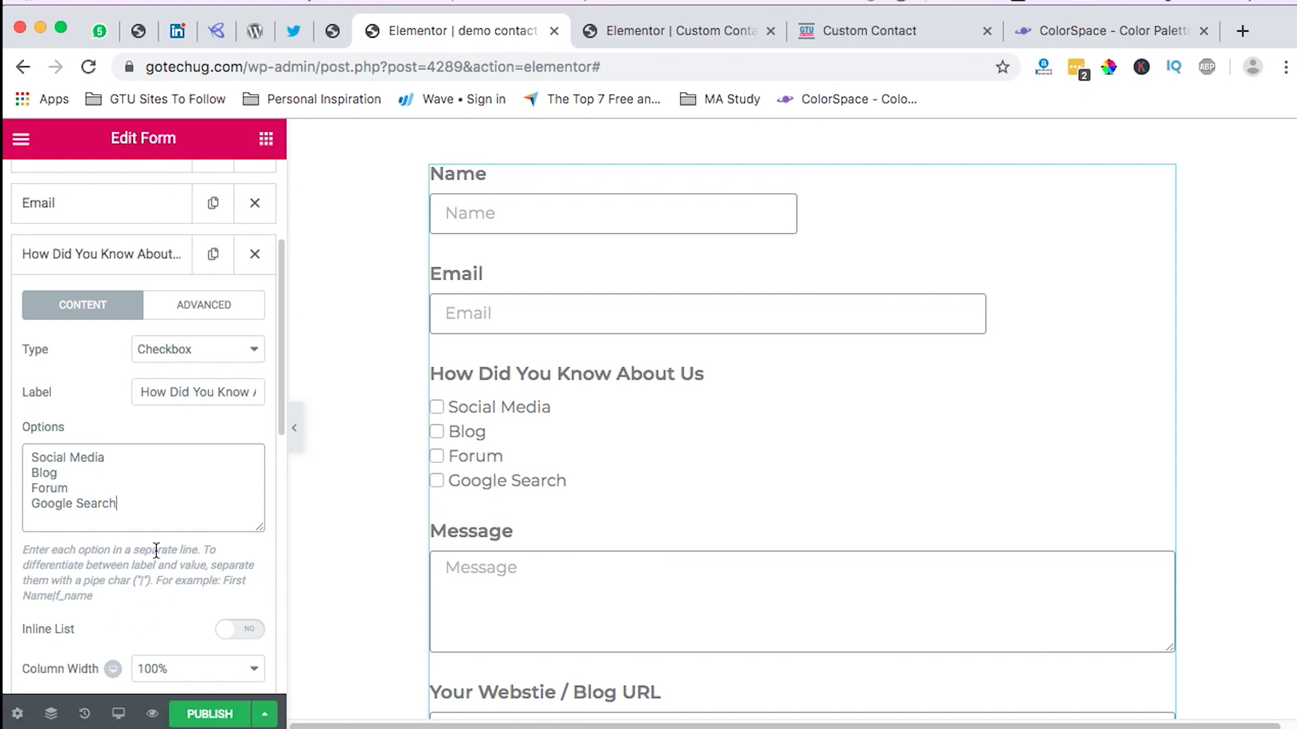
Step: Turn on Inline List so the options show in one row, then collapse the question
{"action": "scroll", "coordinate": [156, 550], "scroll_direction": "down", "scroll_amount": 1}
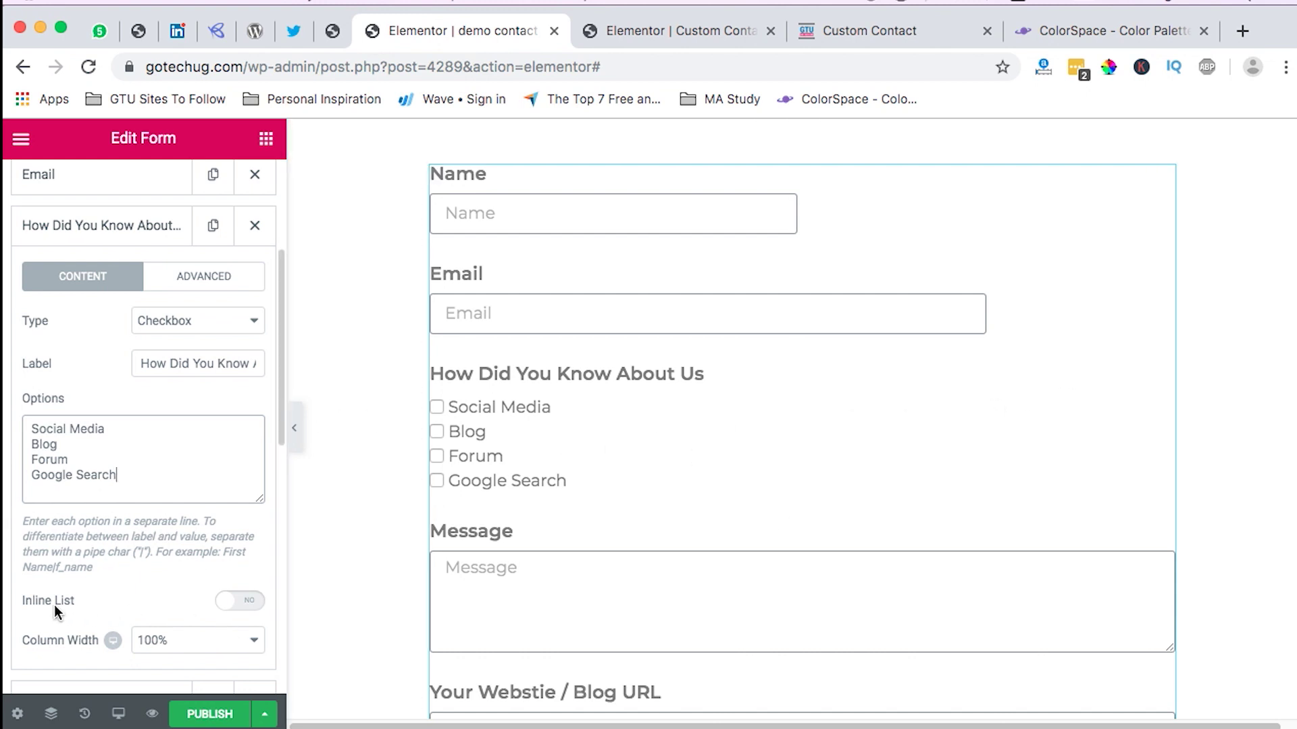
{"action": "left_click", "coordinate": [251, 603]}
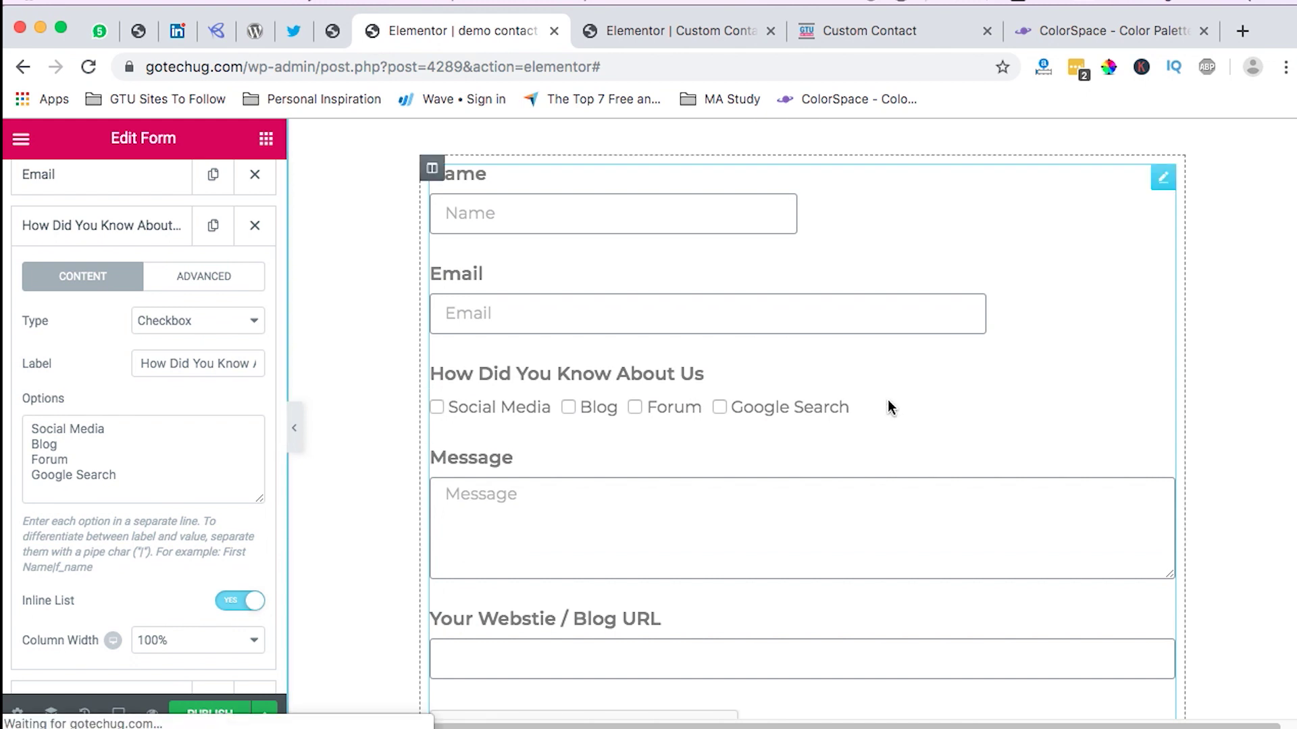
{"action": "scroll", "coordinate": [554, 440], "scroll_direction": "down", "scroll_amount": 1}
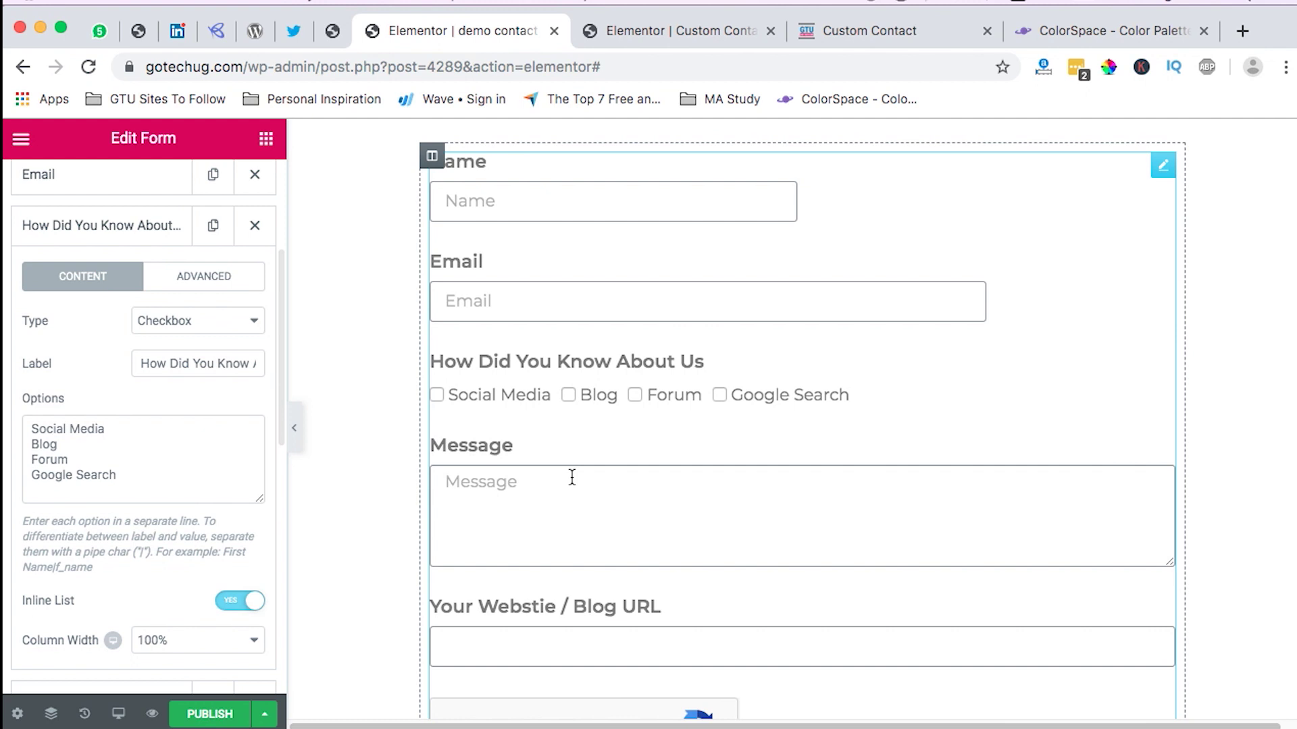
{"action": "left_click", "coordinate": [50, 232]}
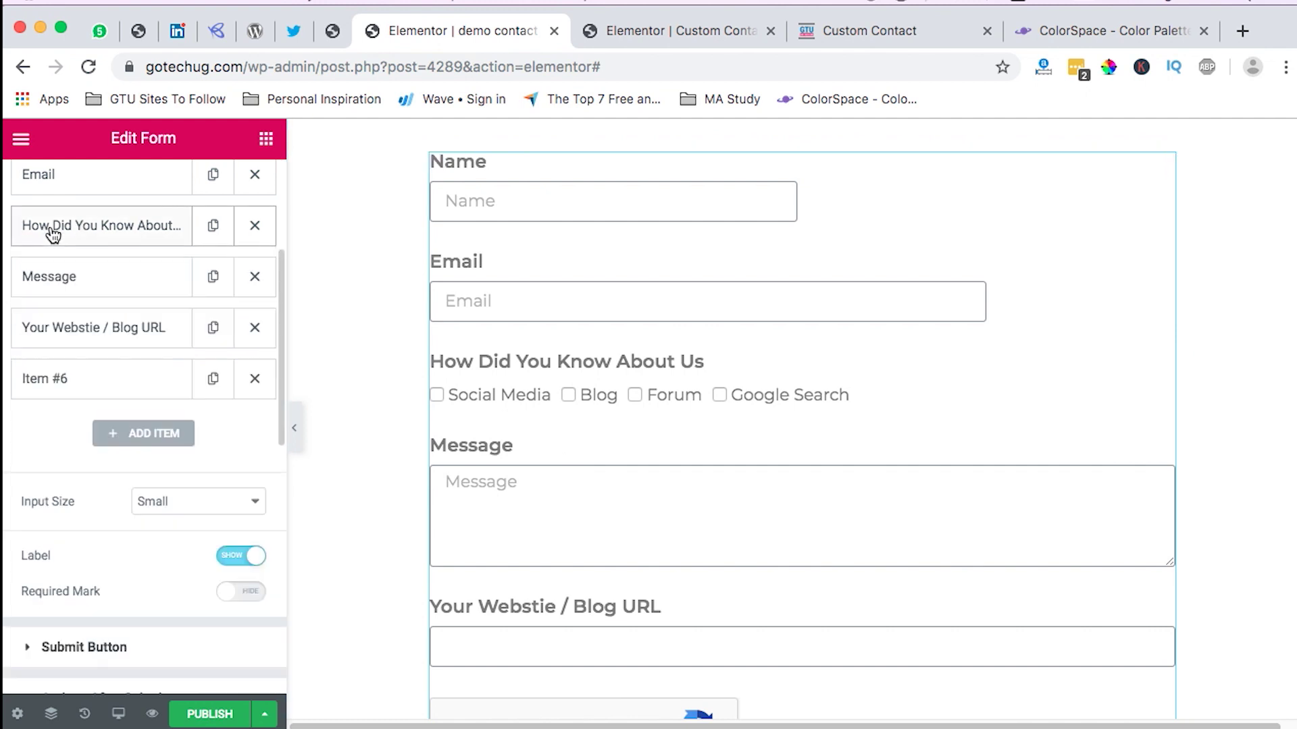
Step: Make the Message field 75% wide with 7 rows
{"action": "left_click", "coordinate": [86, 286]}
{"action": "left_click", "coordinate": [171, 538]}
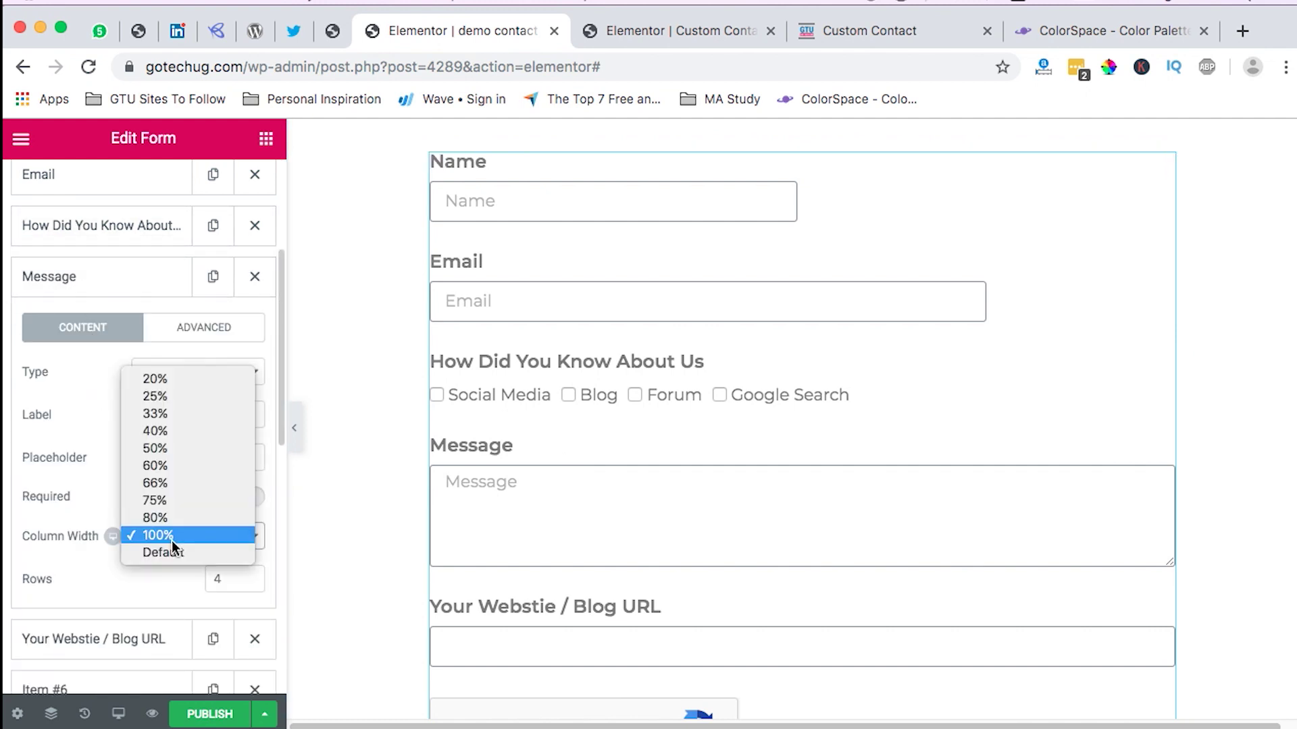
{"action": "left_click", "coordinate": [171, 501]}
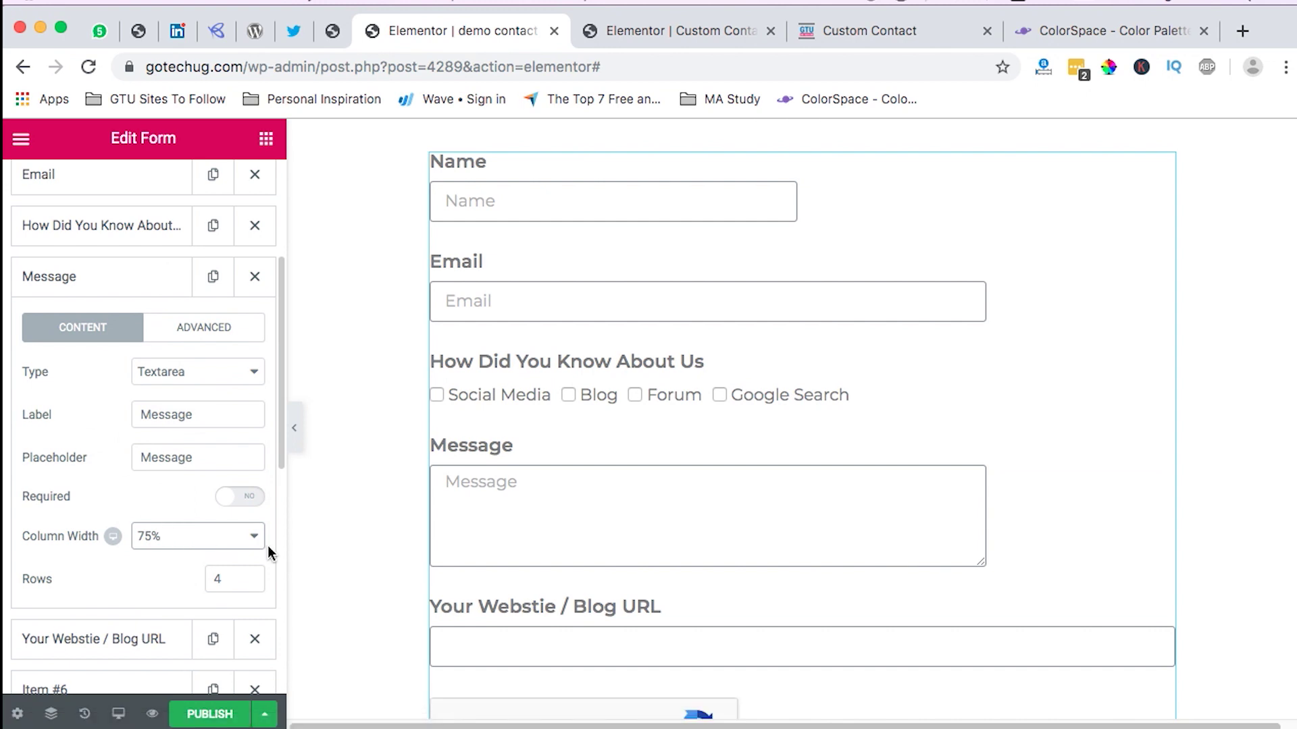
{"action": "scroll", "coordinate": [195, 546], "scroll_direction": "down", "scroll_amount": 1}
{"action": "left_click_drag", "start_coordinate": [222, 565], "coordinate": [211, 566]}
{"action": "type", "text": "7"}
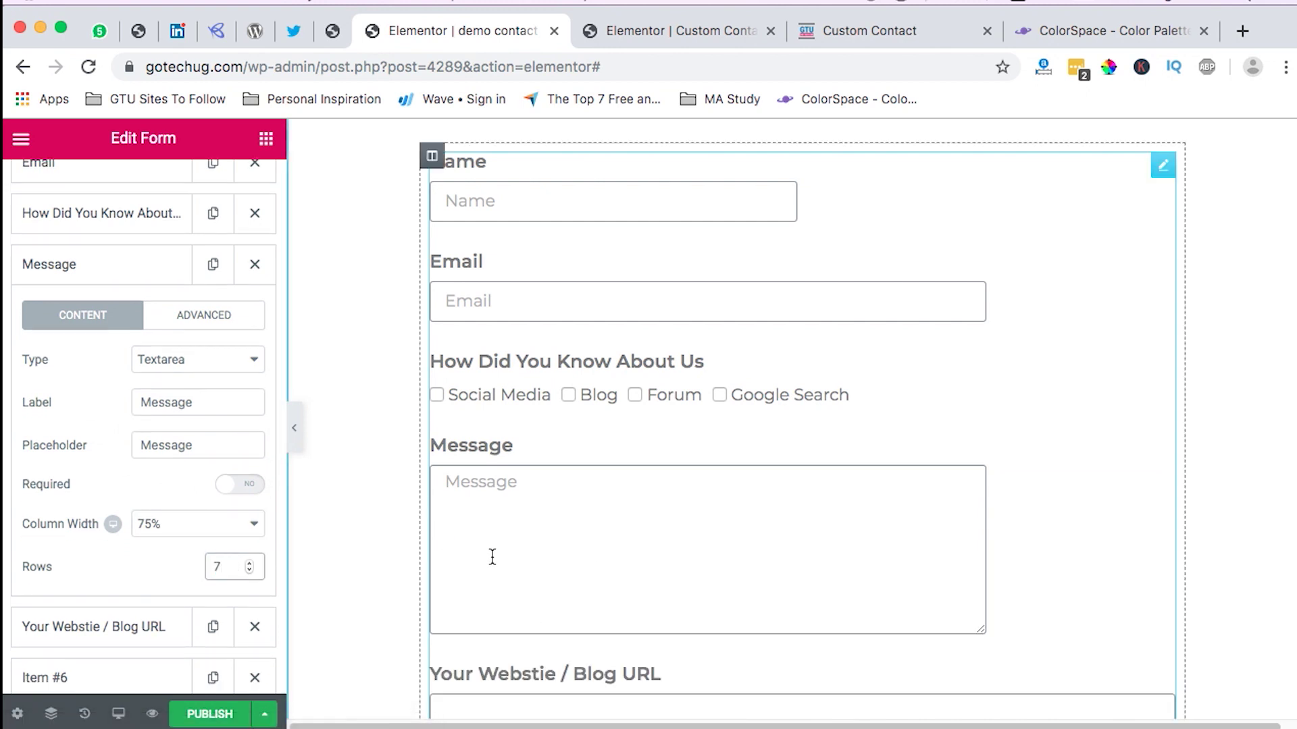
{"action": "scroll", "coordinate": [714, 544], "scroll_direction": "down", "scroll_amount": 2}
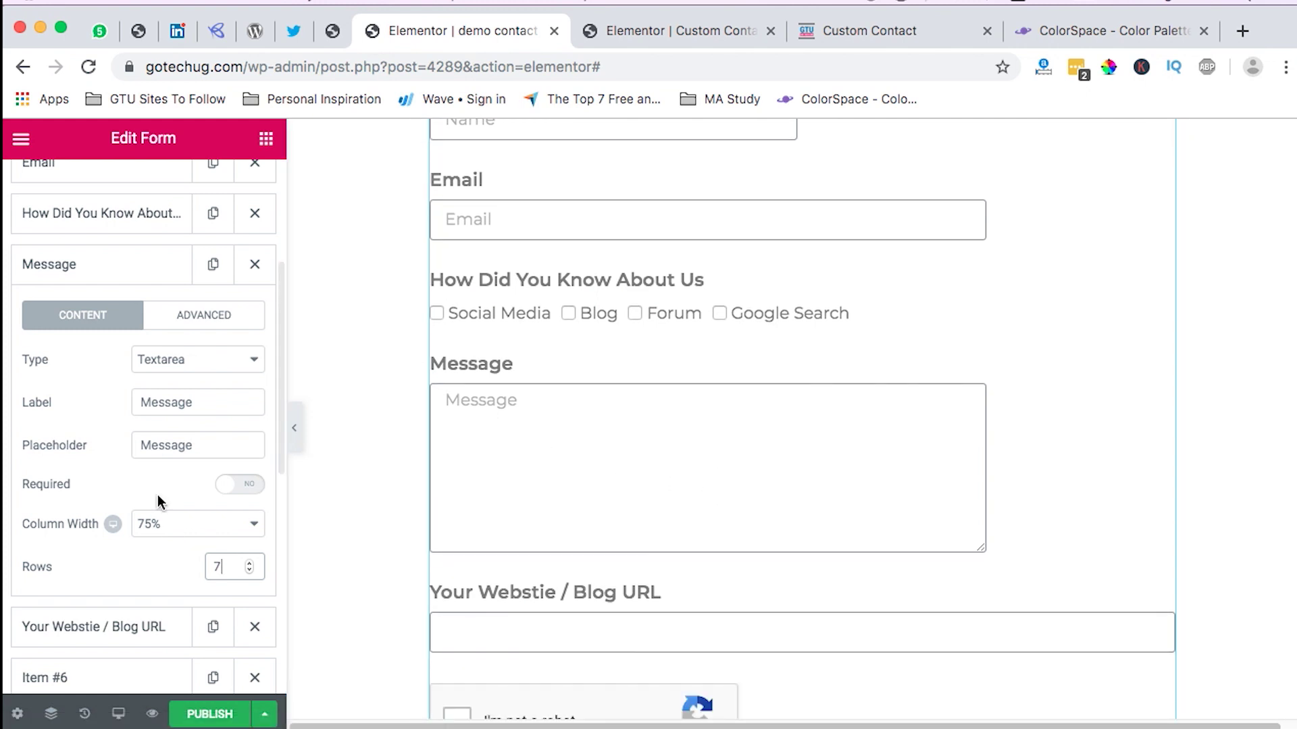
{"action": "left_click", "coordinate": [119, 272]}
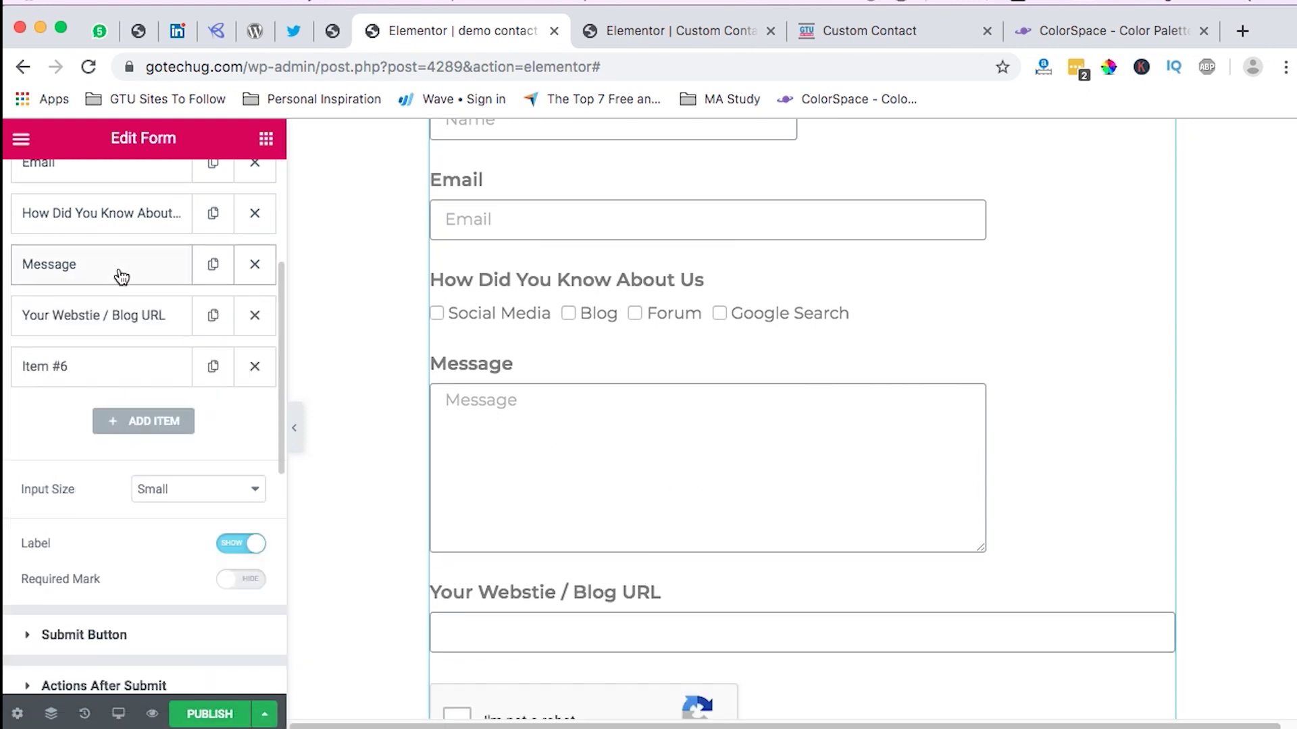
Step: Set the Your Webstie / Blog URL field's column width to 50%
{"action": "left_click", "coordinate": [95, 328]}
{"action": "left_click", "coordinate": [173, 583]}
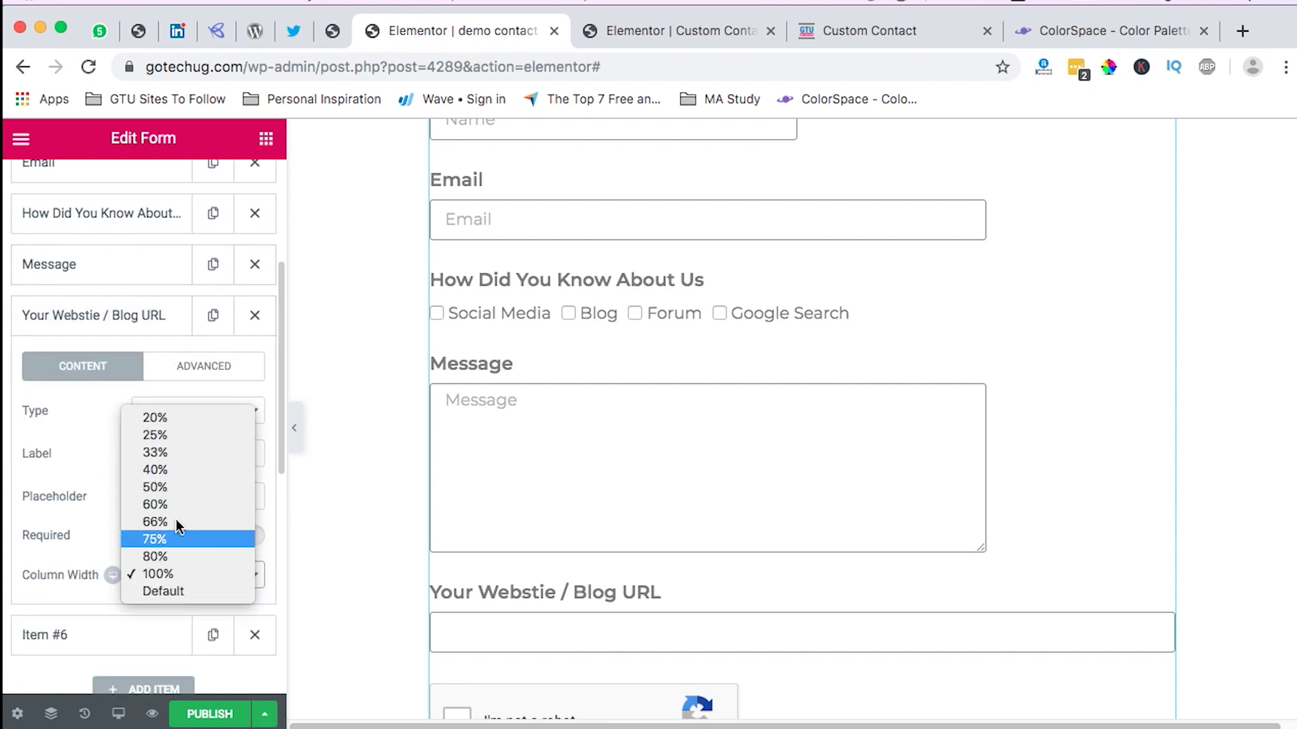
{"action": "left_click", "coordinate": [176, 493]}
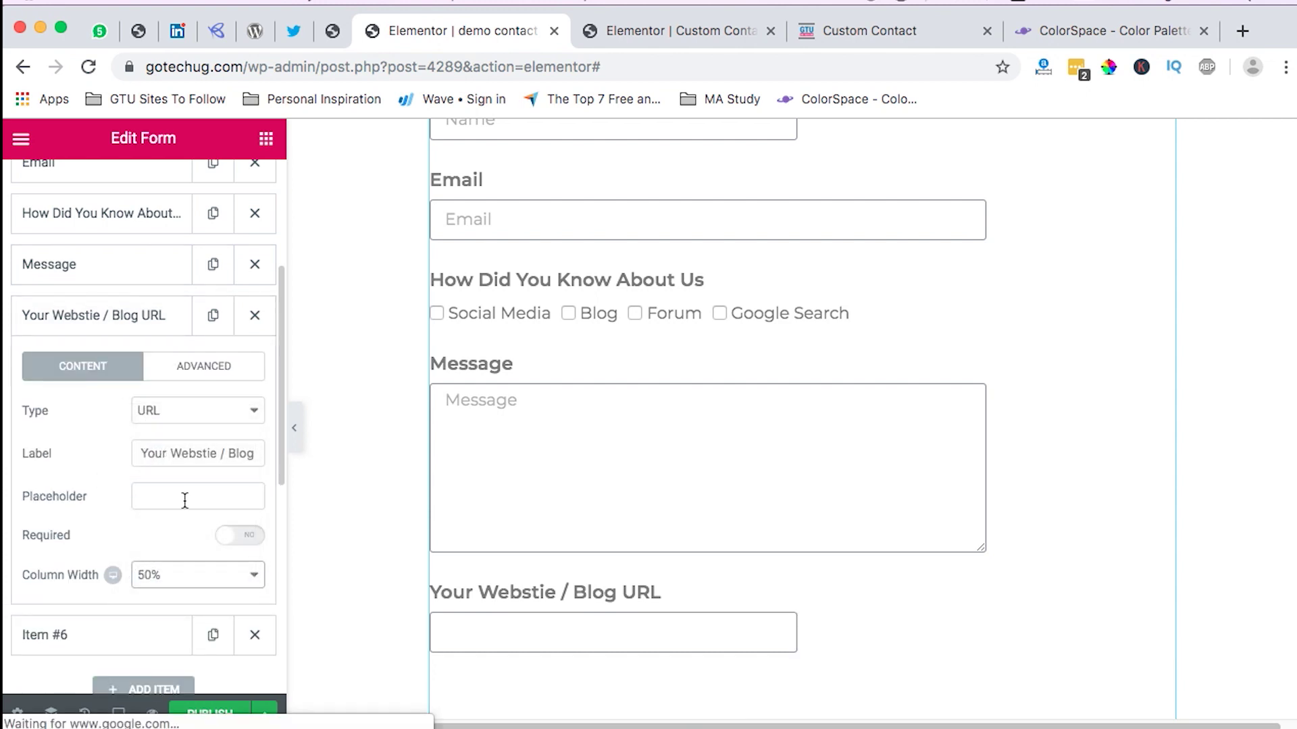
{"action": "scroll", "coordinate": [785, 643], "scroll_direction": "down", "scroll_amount": 3}
{"action": "scroll", "coordinate": [782, 649], "scroll_direction": "down", "scroll_amount": 1}
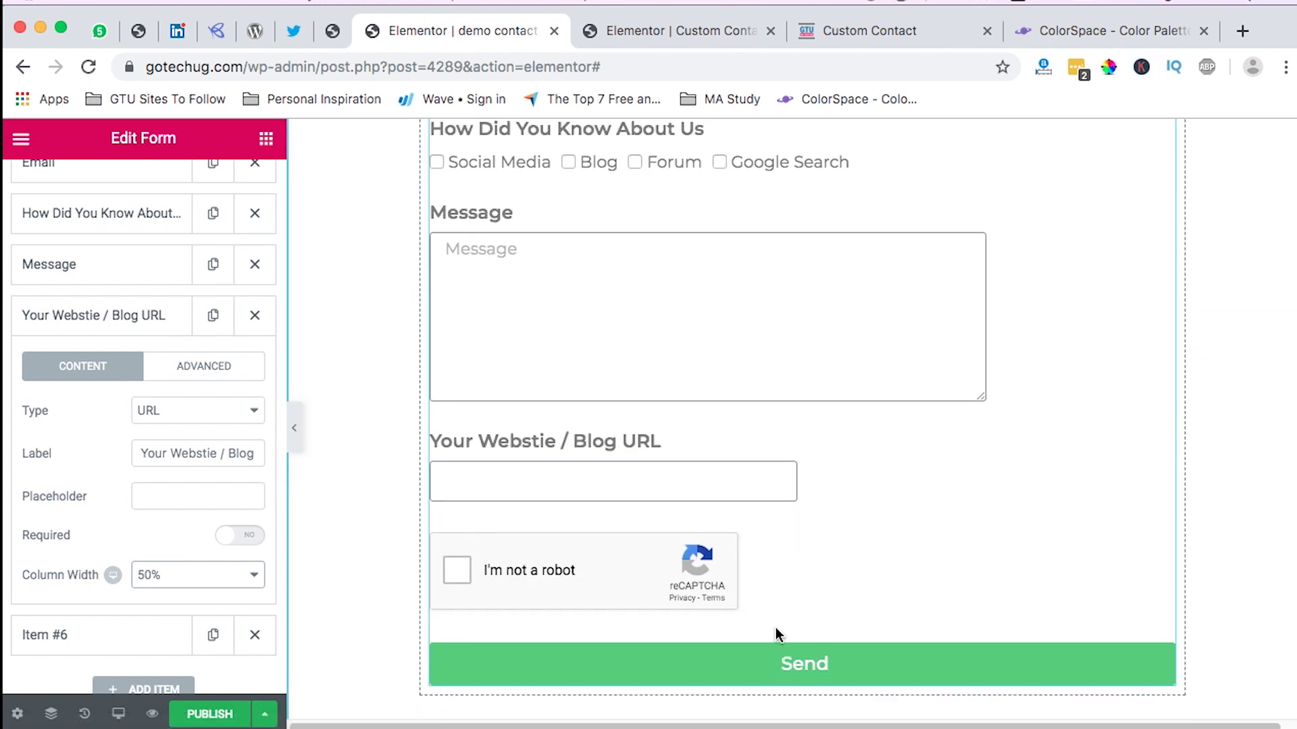
{"action": "left_click", "coordinate": [87, 323]}
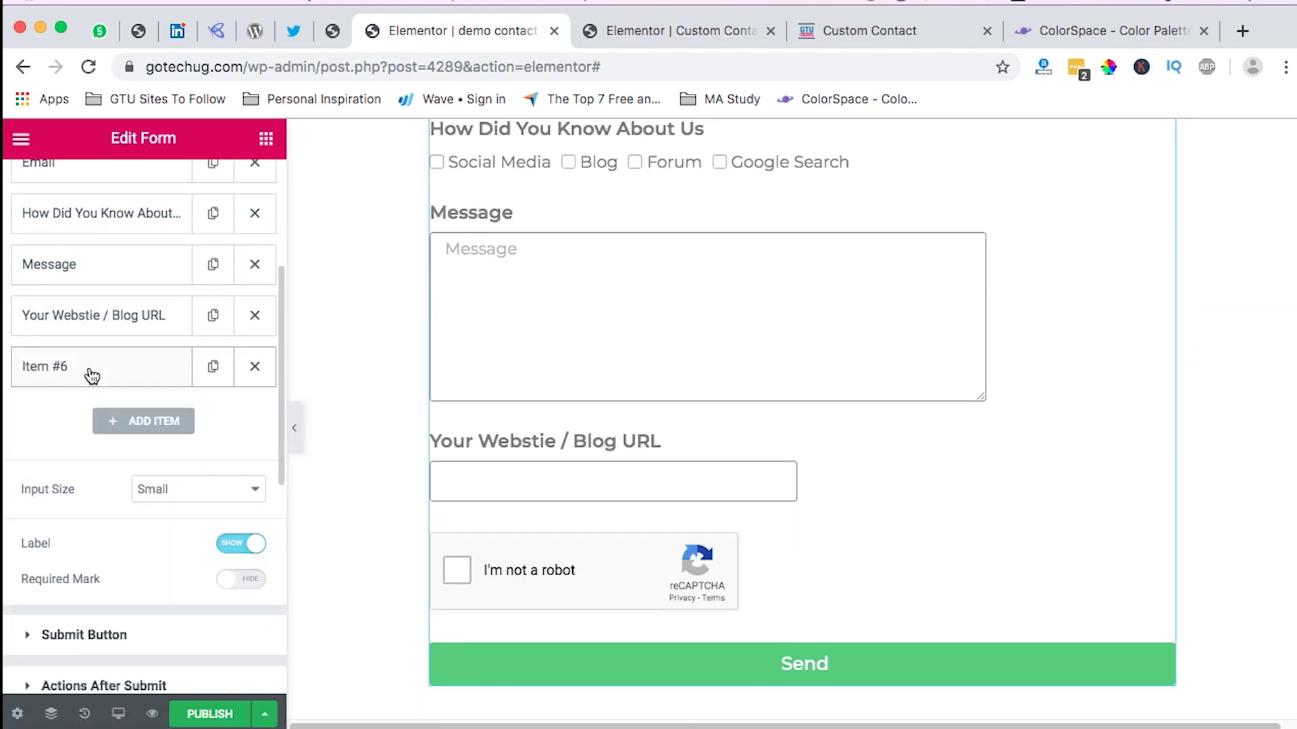
Step: Expand and collapse the reCAPTCHA item's settings
{"action": "left_click", "coordinate": [91, 376]}
{"action": "left_click", "coordinate": [91, 368]}
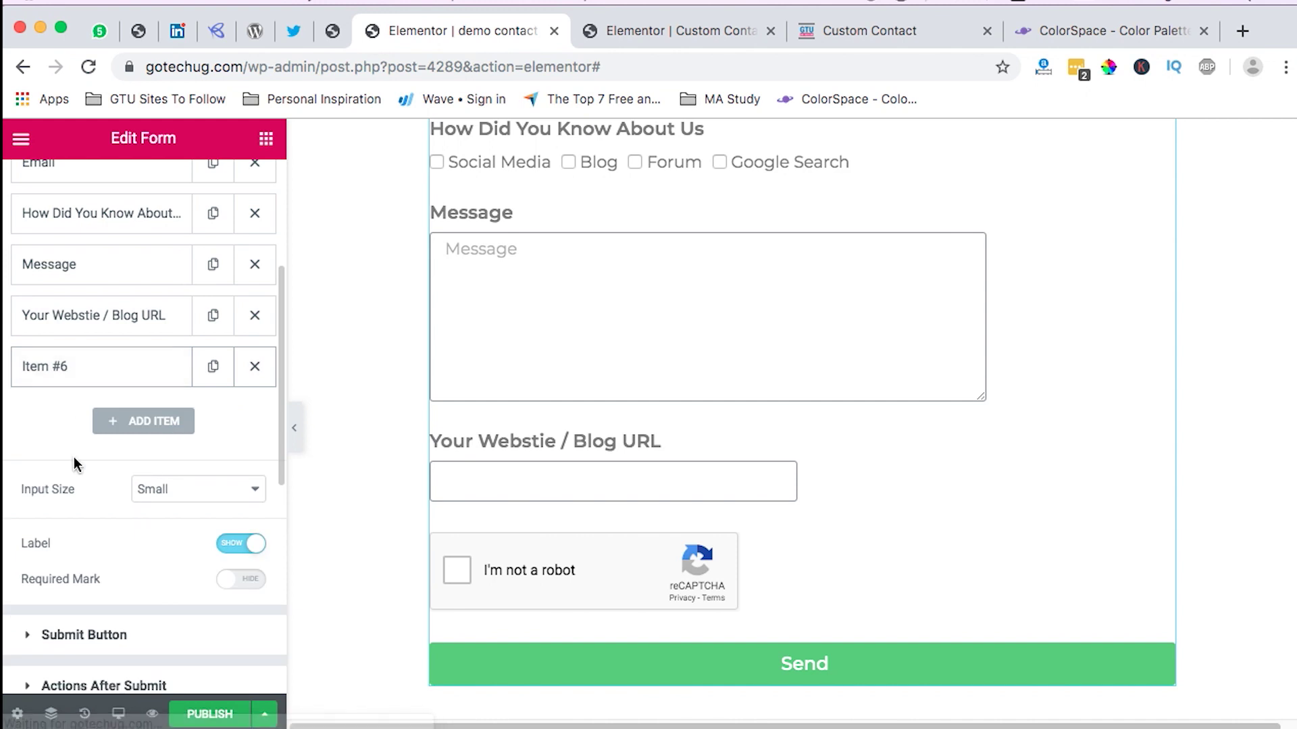
{"action": "scroll", "coordinate": [80, 486], "scroll_direction": "down", "scroll_amount": 3}
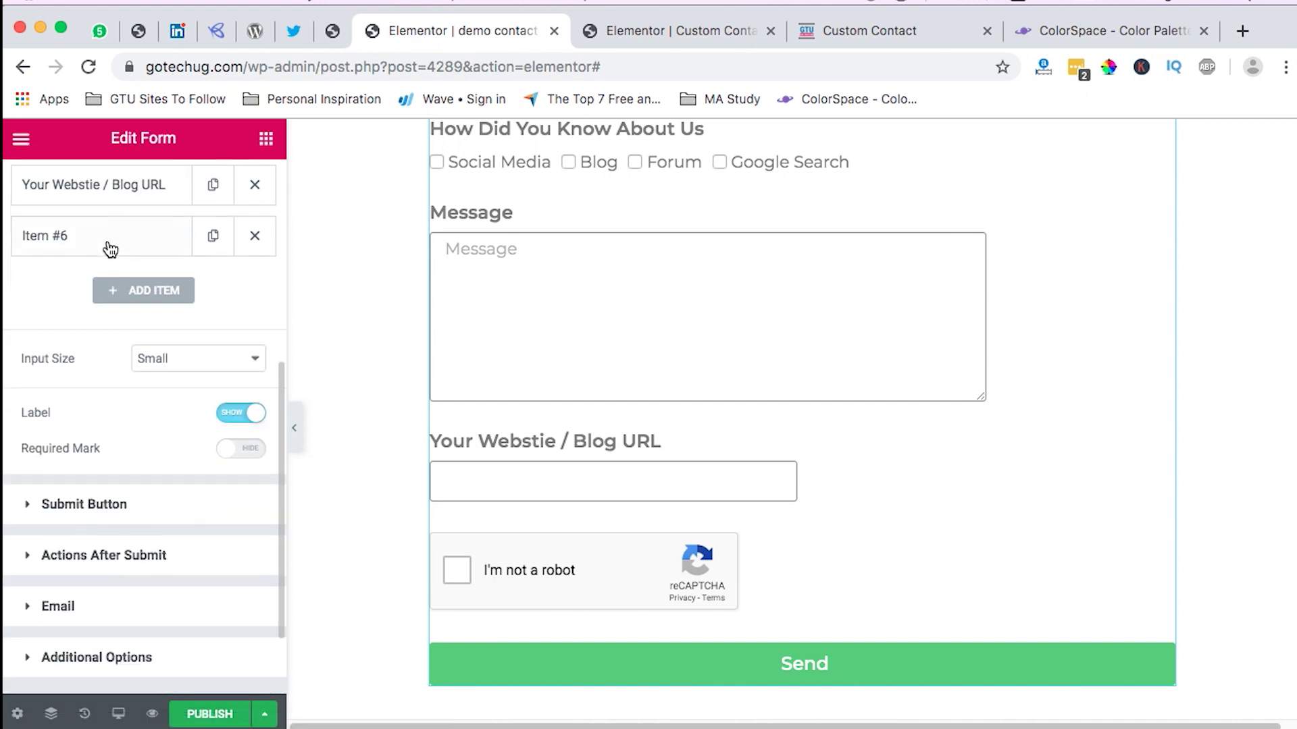
{"action": "left_click", "coordinate": [102, 250]}
{"action": "left_click", "coordinate": [101, 243]}
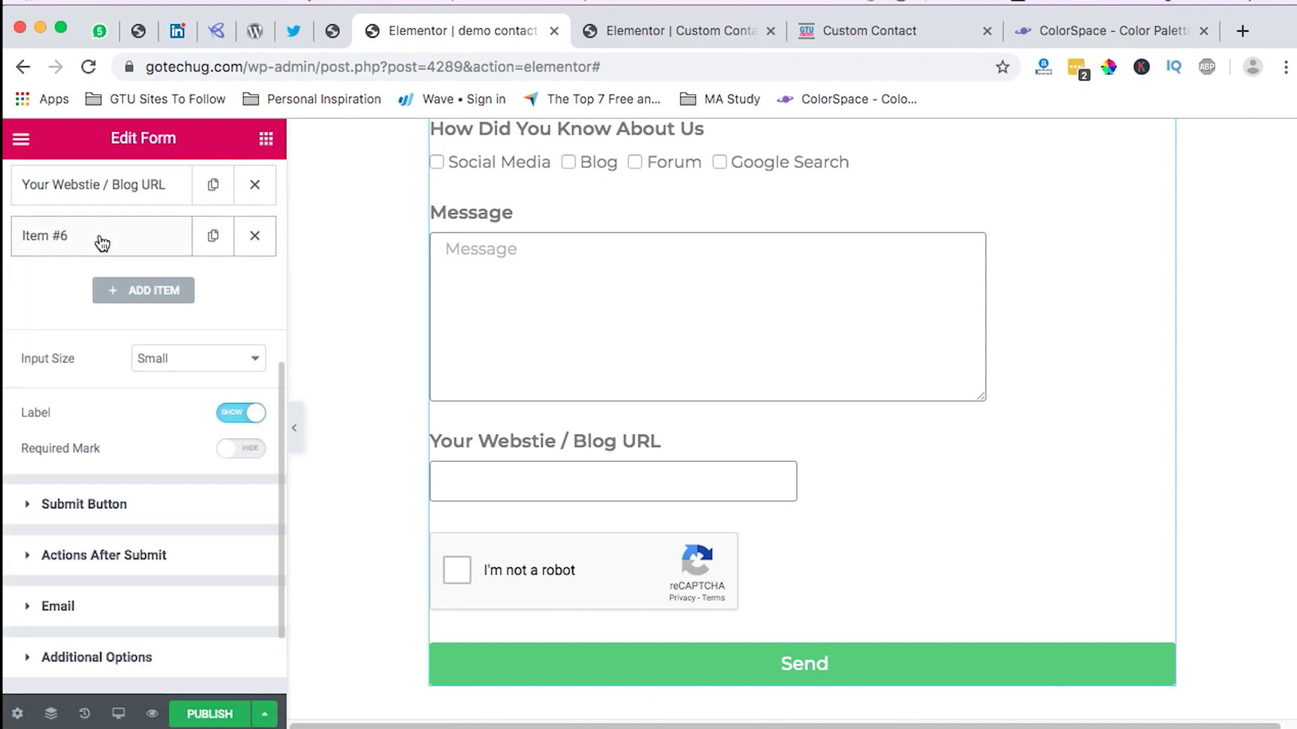
Step: Set the Send button's column width to 20% instead of the first-picked 33%
{"action": "left_click", "coordinate": [166, 499]}
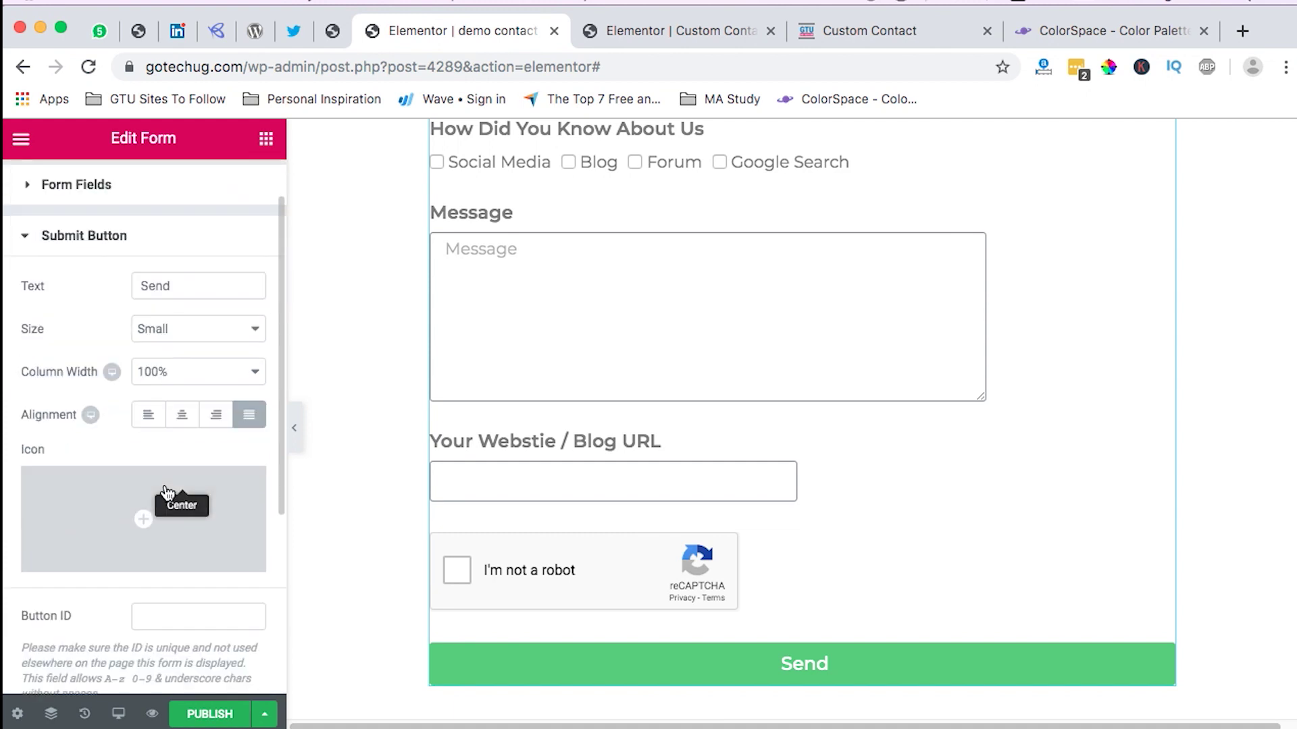
{"action": "left_click", "coordinate": [168, 363]}
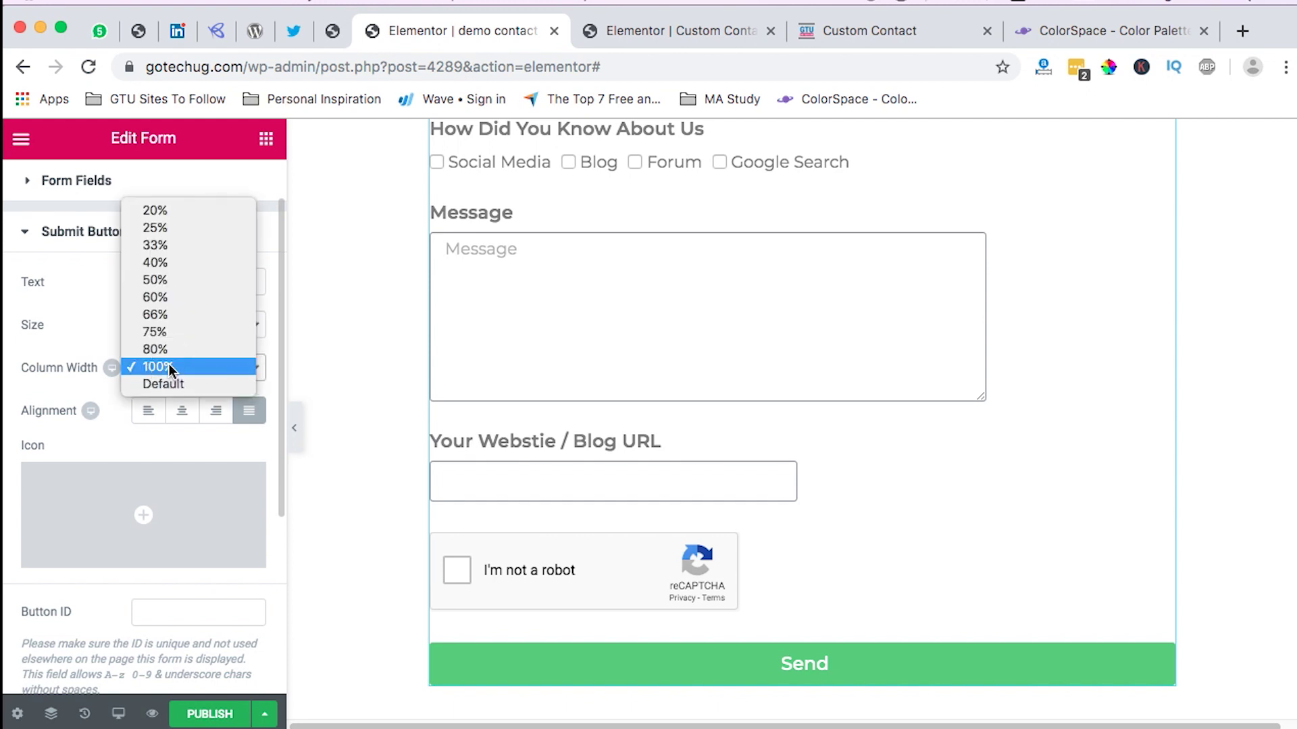
{"action": "left_click", "coordinate": [182, 250]}
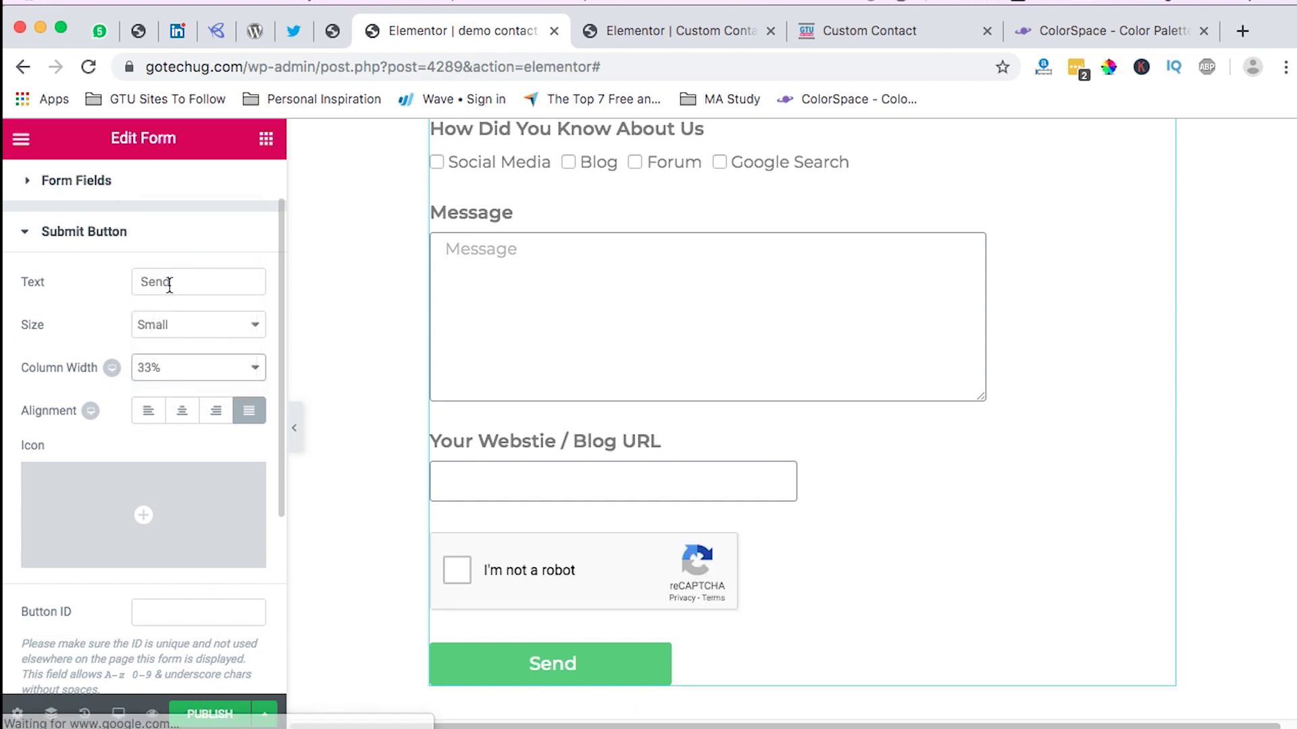
{"action": "left_click", "coordinate": [165, 368]}
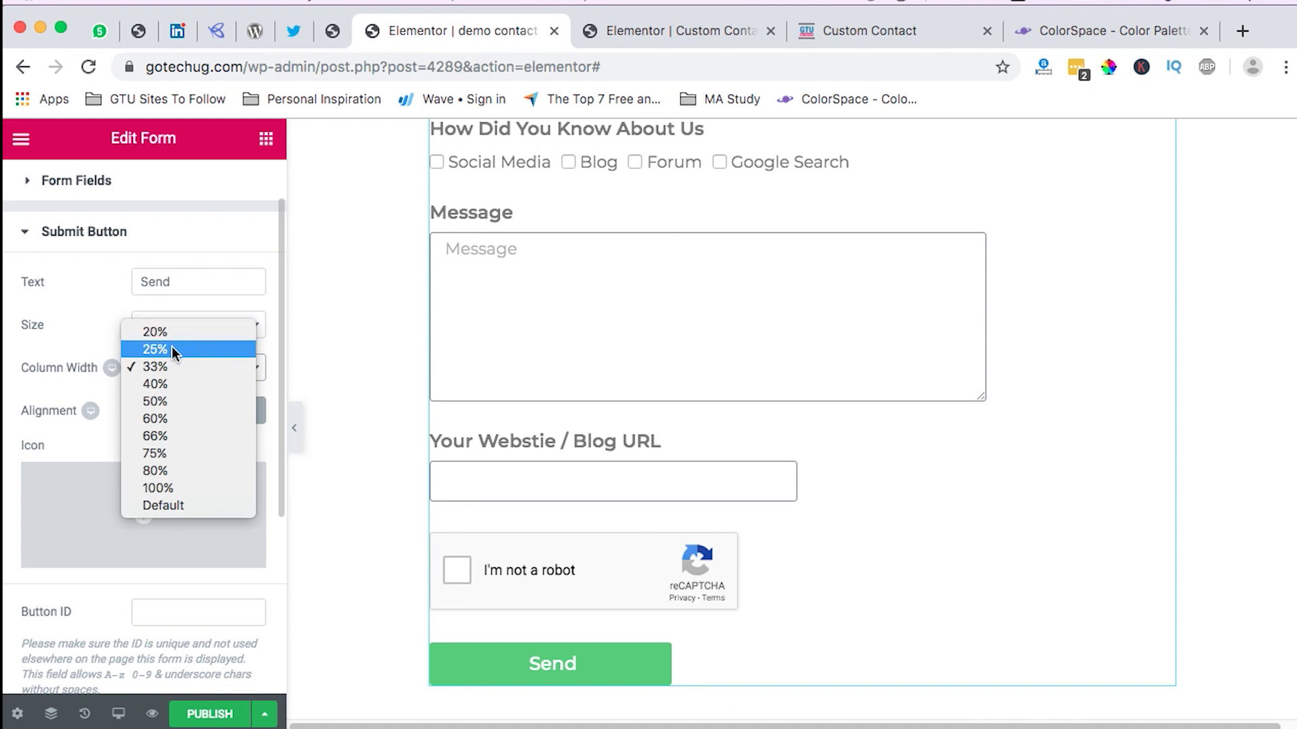
{"action": "left_click", "coordinate": [173, 332]}
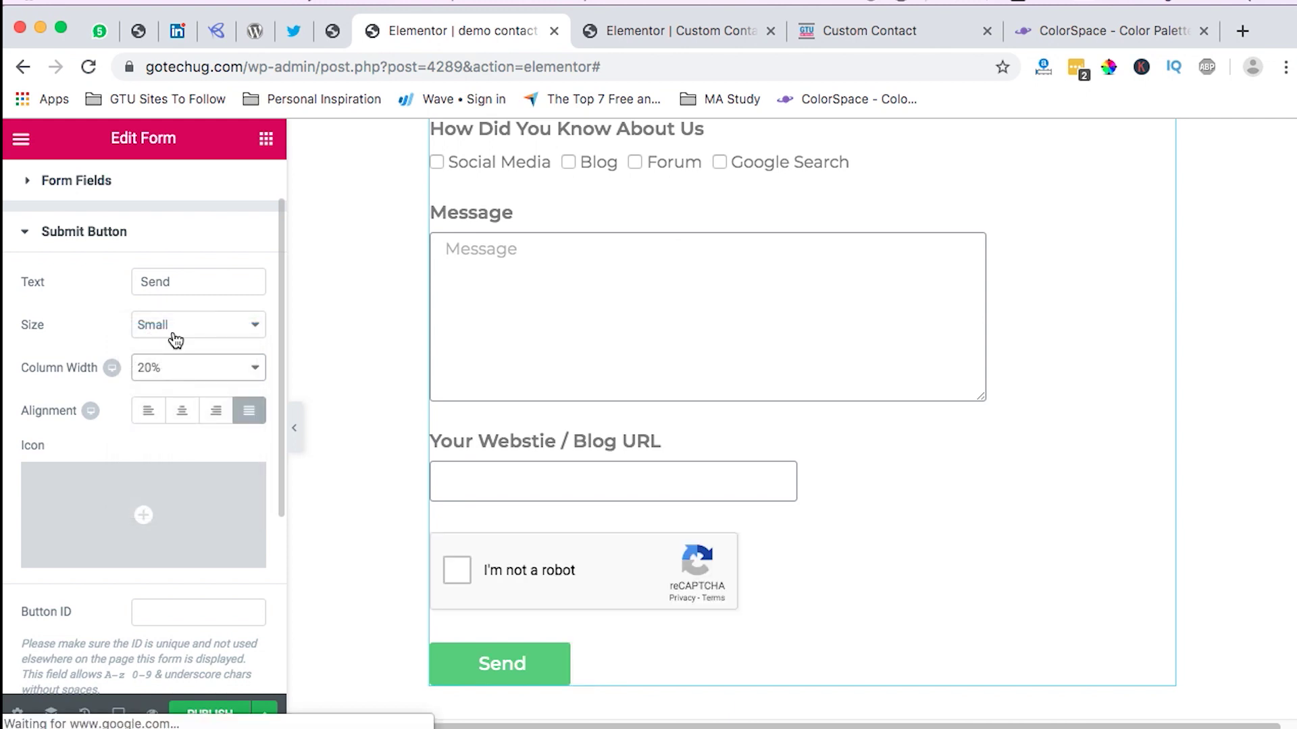
{"action": "mouse_move", "coordinate": [92, 568]}
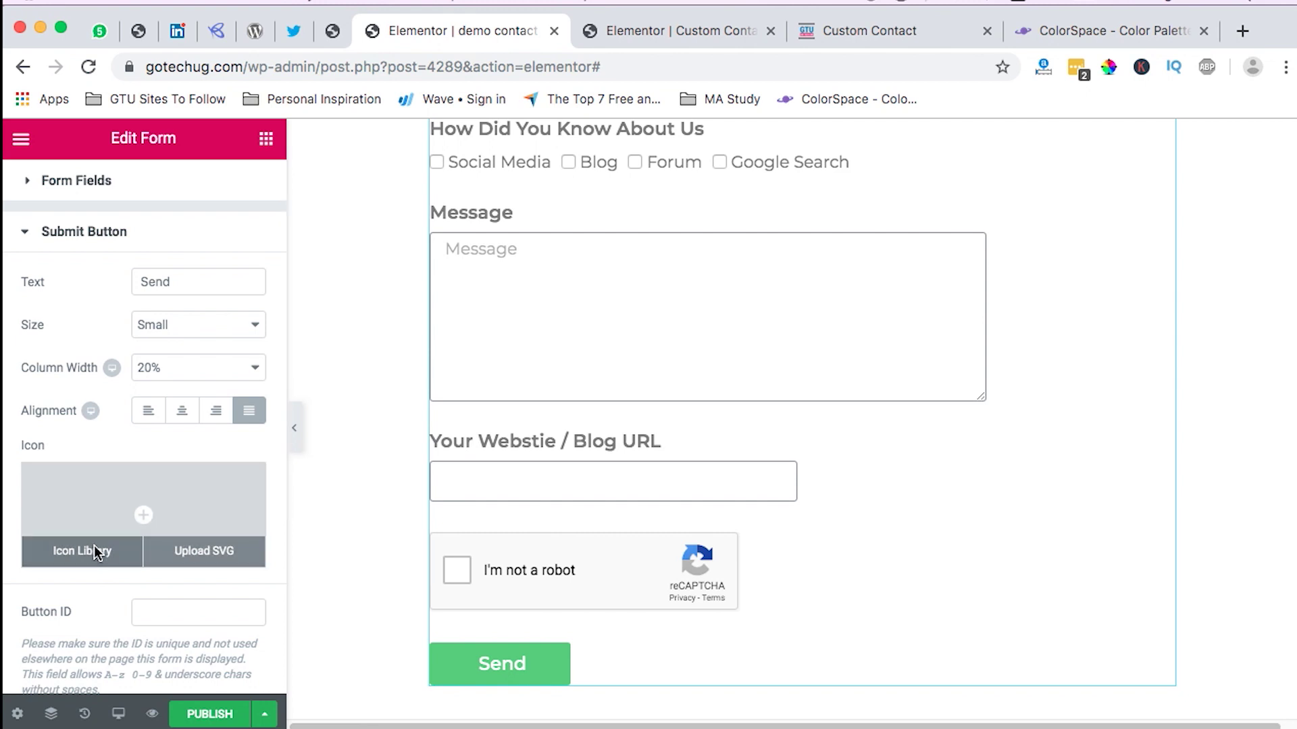
Step: Insert the Location arrow icon from the Icon Library on the Send button and choose Medium size
{"action": "left_click", "coordinate": [83, 551]}
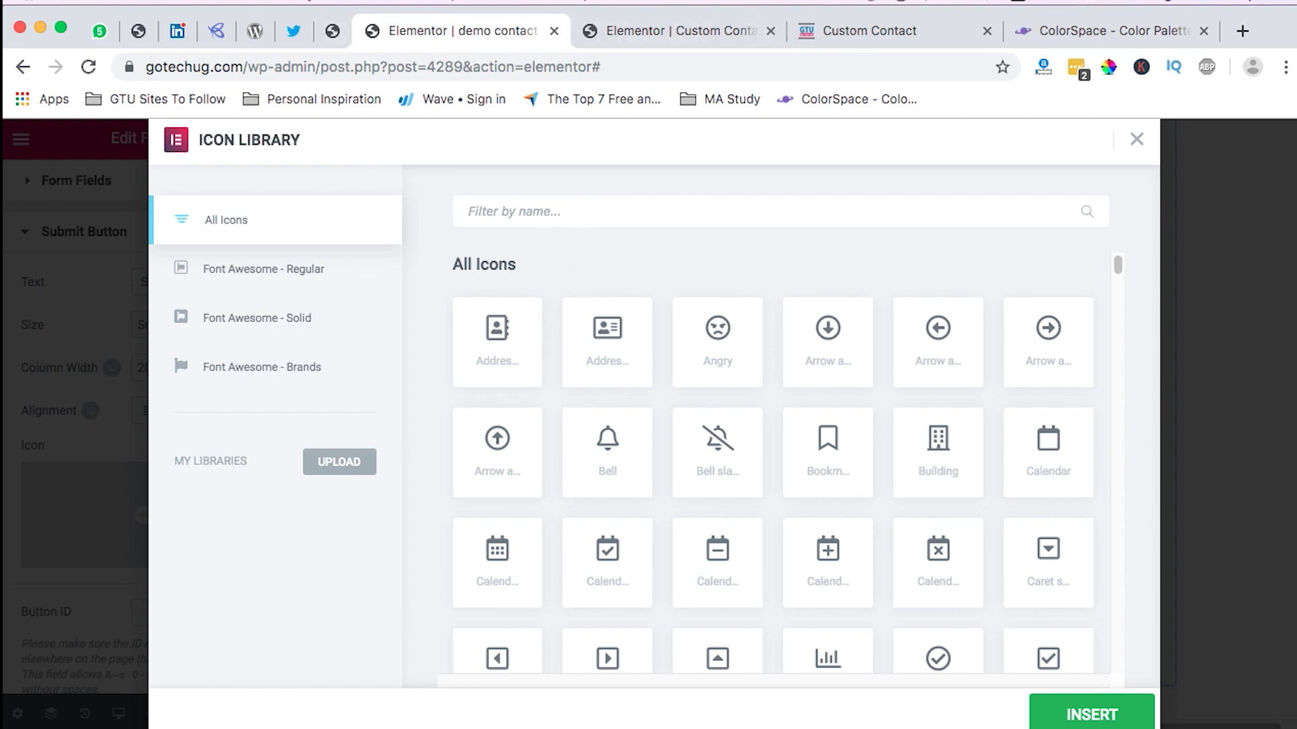
{"action": "type", "text": "loca"}
{"action": "left_click", "coordinate": [516, 317]}
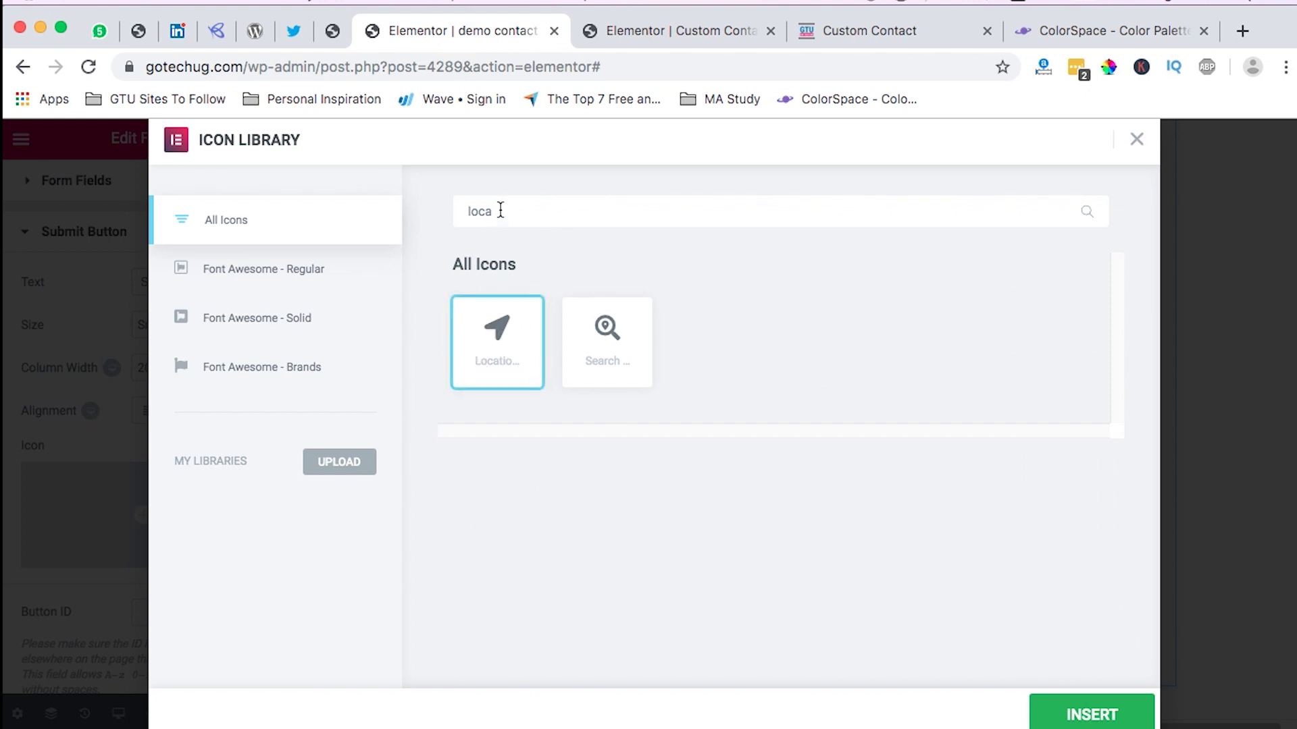
{"action": "left_click", "coordinate": [1084, 713]}
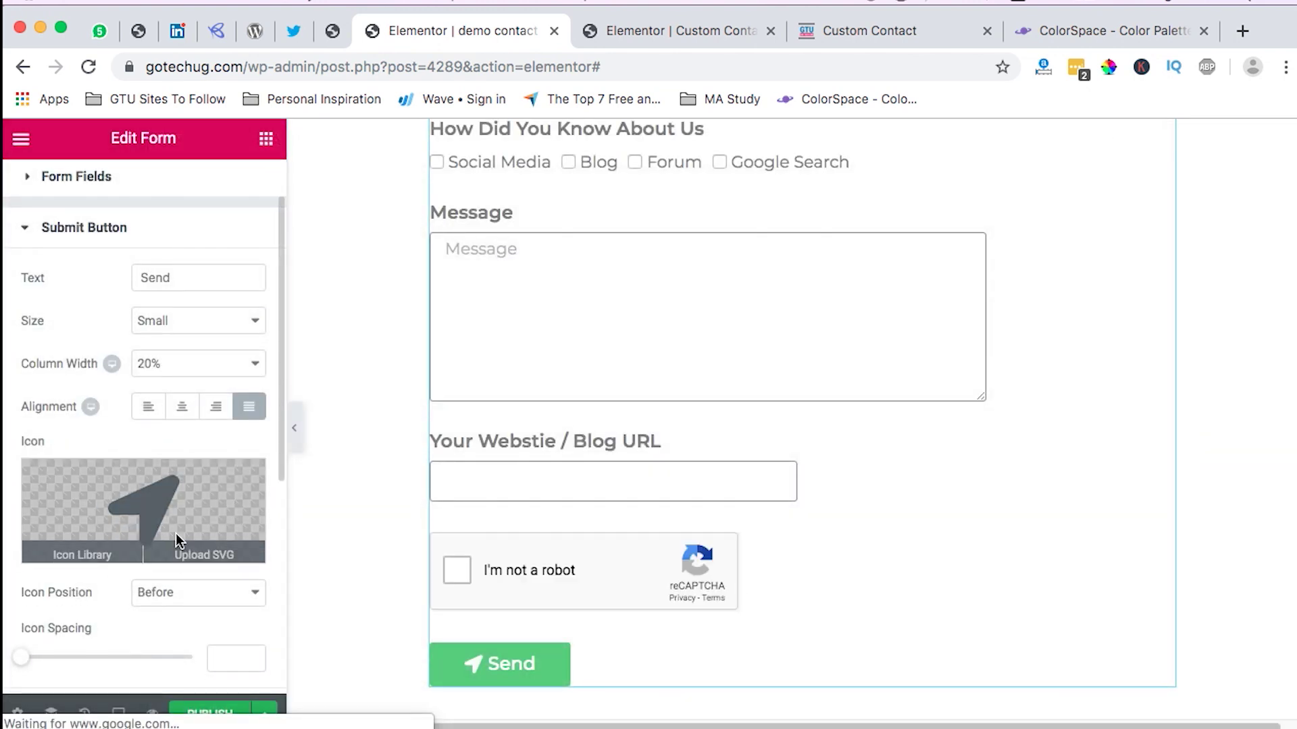
{"action": "scroll", "coordinate": [173, 541], "scroll_direction": "down", "scroll_amount": 3}
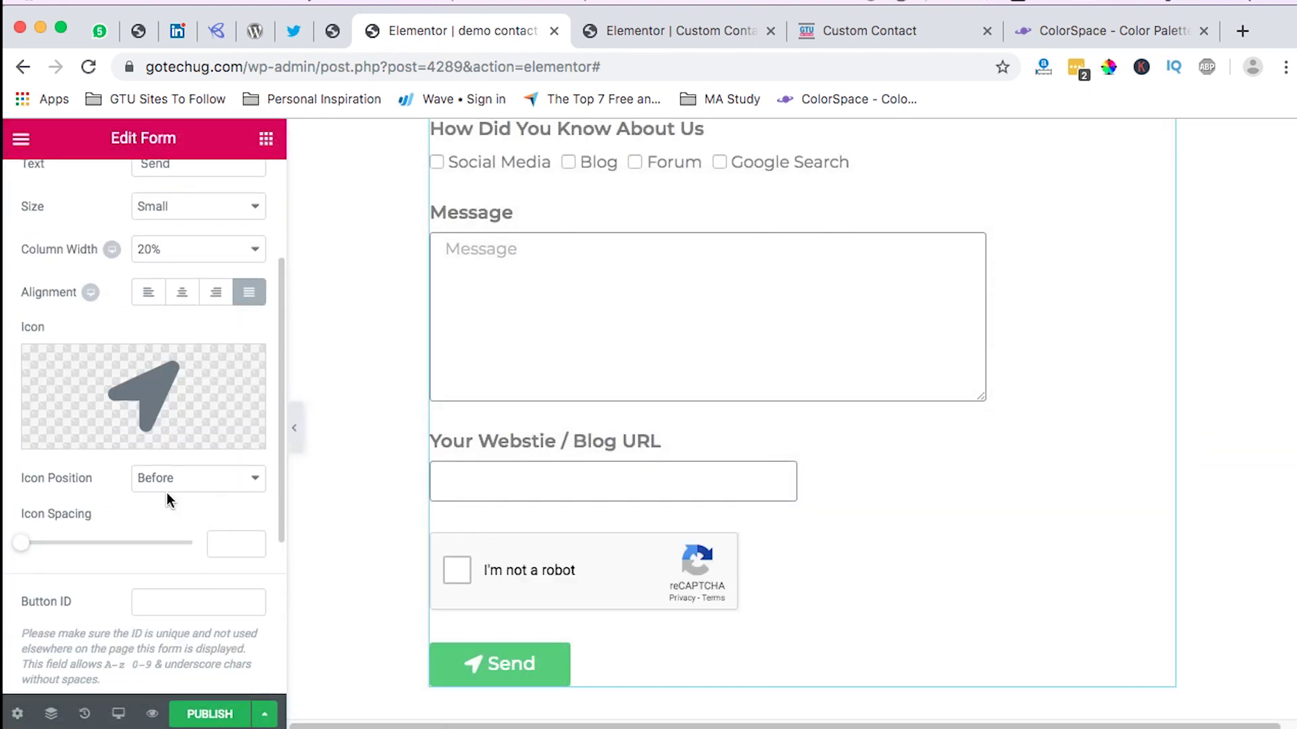
{"action": "scroll", "coordinate": [168, 494], "scroll_direction": "up", "scroll_amount": 1}
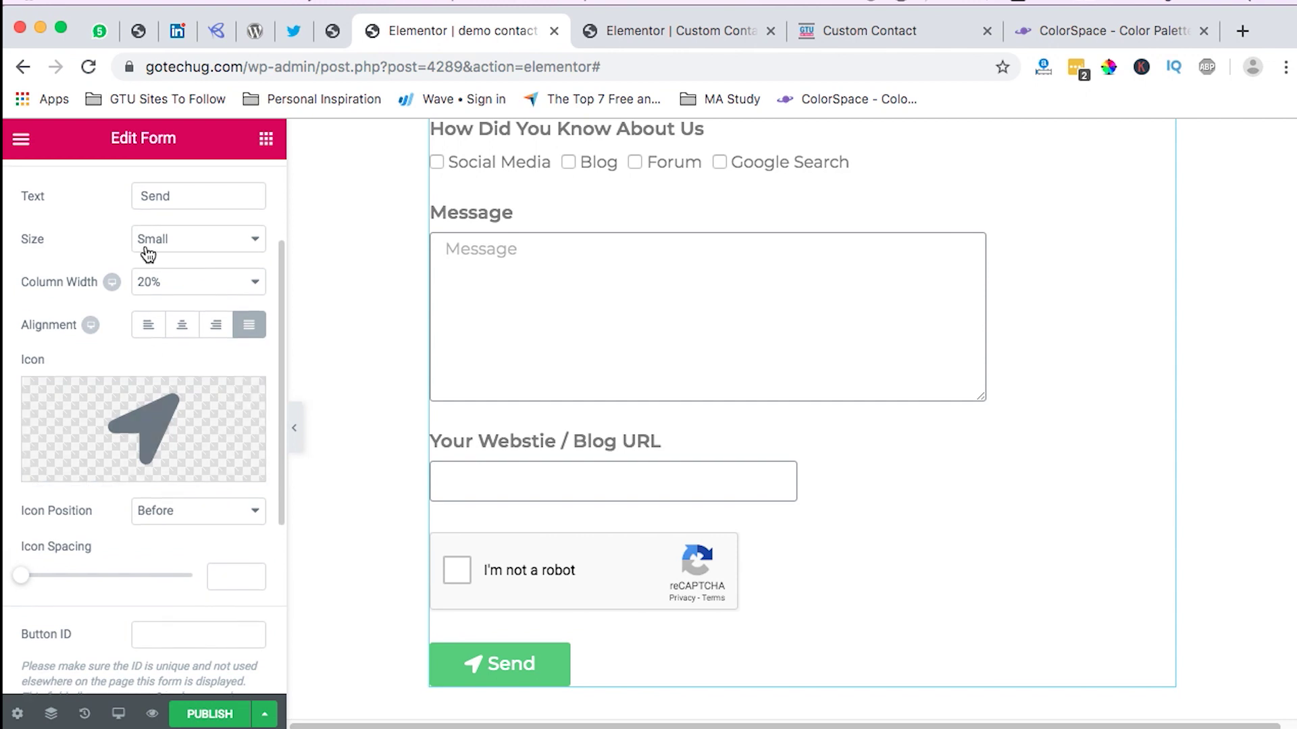
{"action": "left_click", "coordinate": [145, 247]}
{"action": "left_click", "coordinate": [173, 256]}
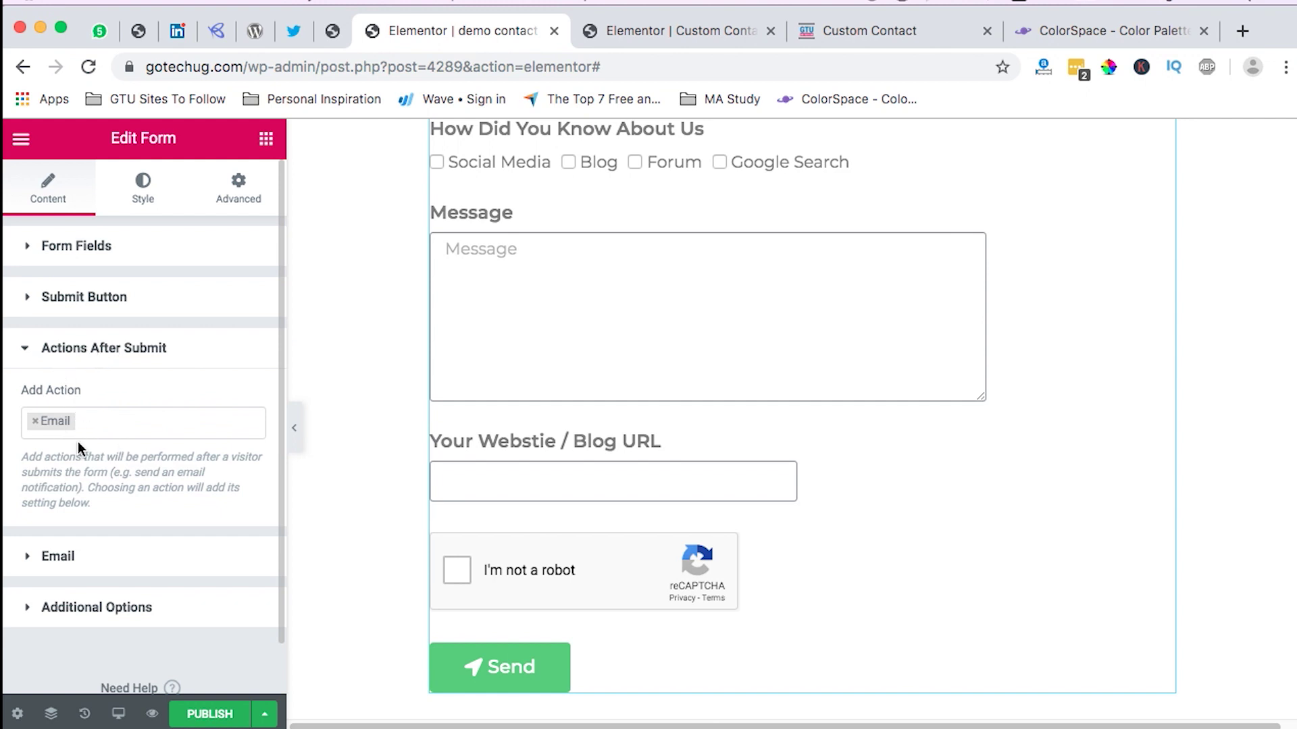
Step: Expand the Email action settings and compare them with a received submission's subject in Mail
{"action": "left_click", "coordinate": [78, 562]}
{"action": "scroll", "coordinate": [102, 549], "scroll_direction": "down", "scroll_amount": 1}
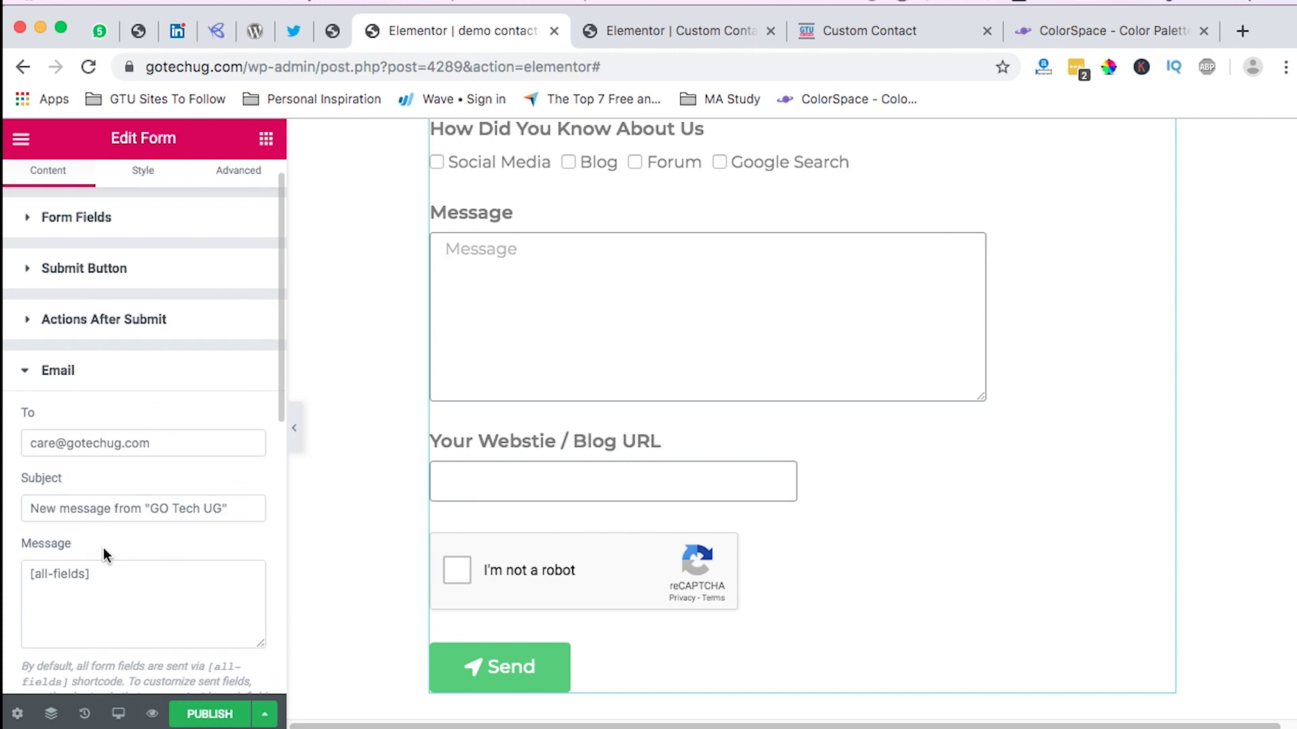
{"action": "left_click", "coordinate": [61, 446]}
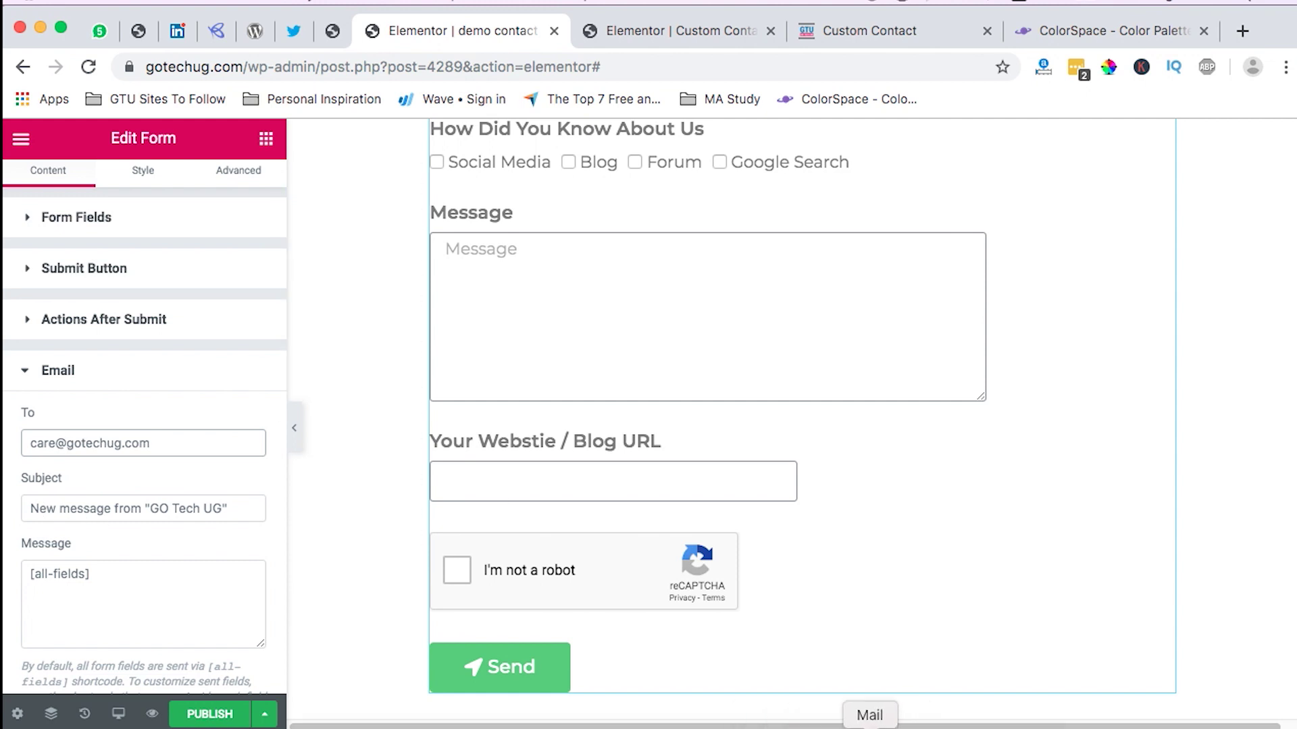
{"action": "left_click", "coordinate": [870, 727]}
{"action": "left_click_drag", "start_coordinate": [191, 120], "coordinate": [386, 112]}
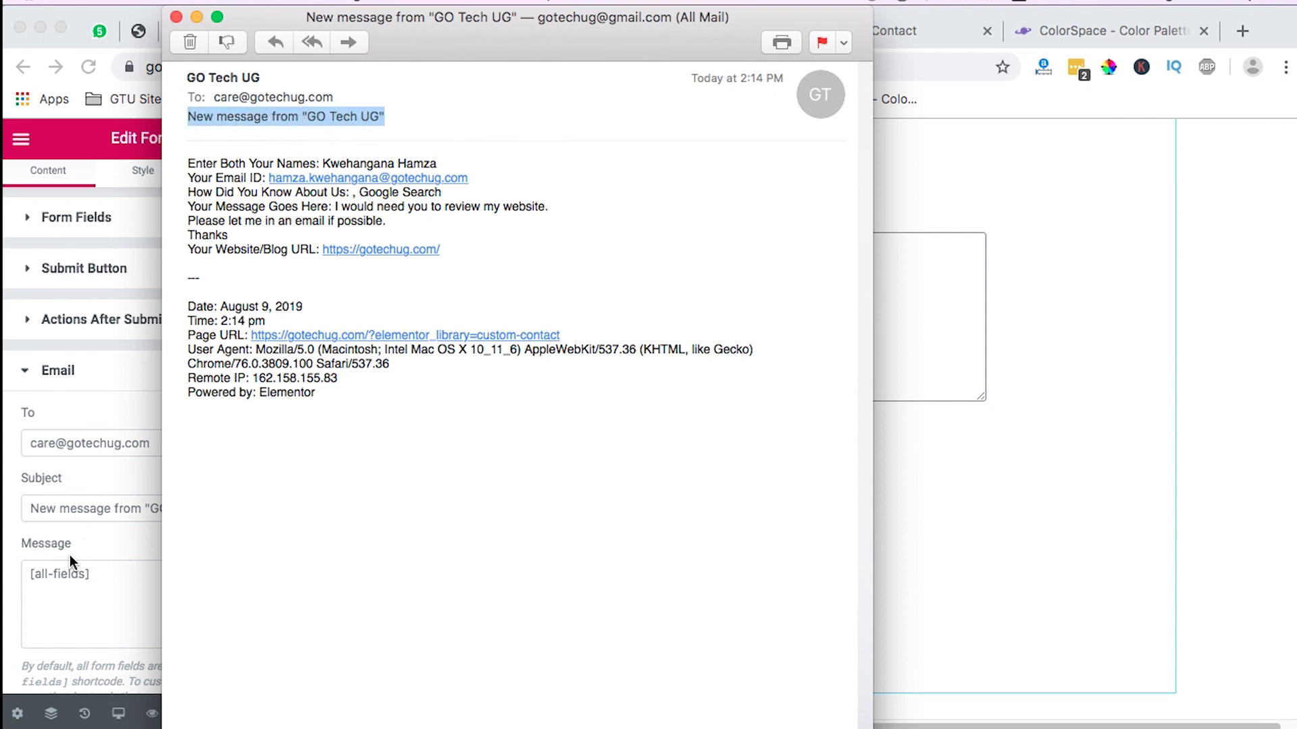
{"action": "left_click", "coordinate": [80, 503]}
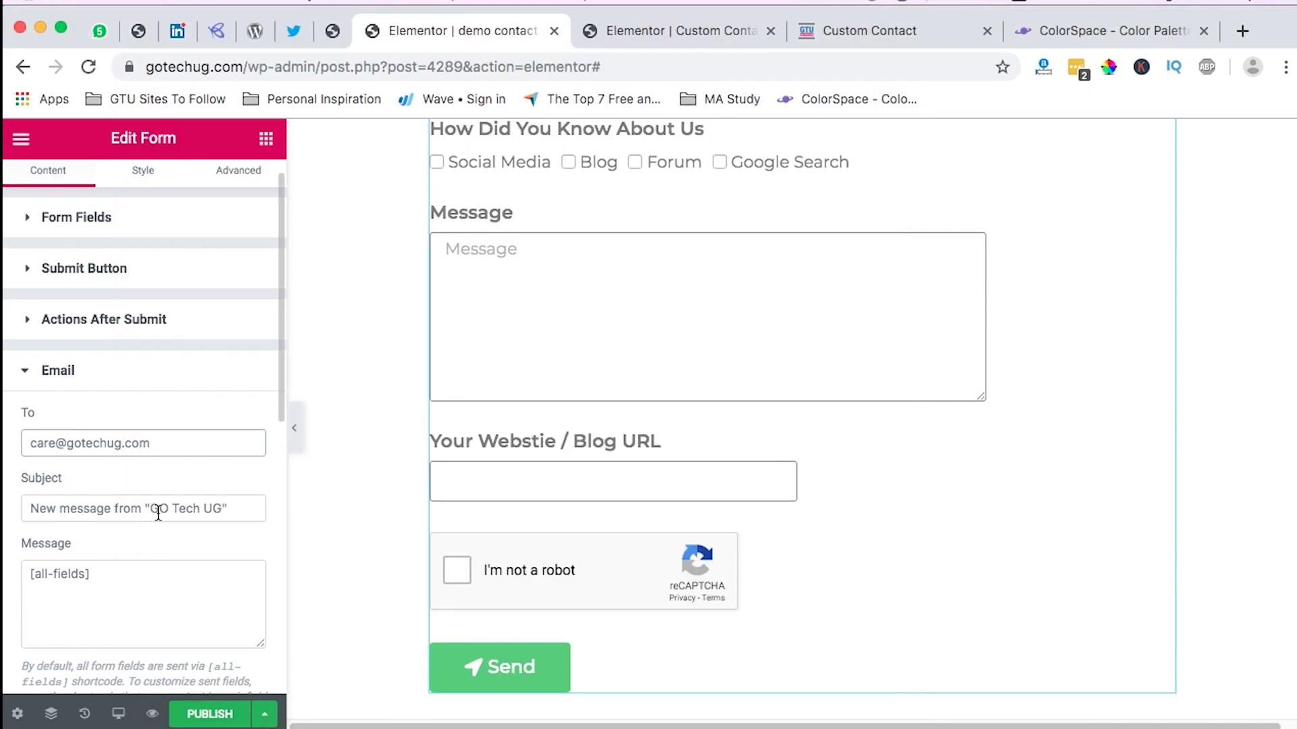
Step: Review the [all-fields] message template in the Email action settings
{"action": "scroll", "coordinate": [144, 563], "scroll_direction": "down", "scroll_amount": 2}
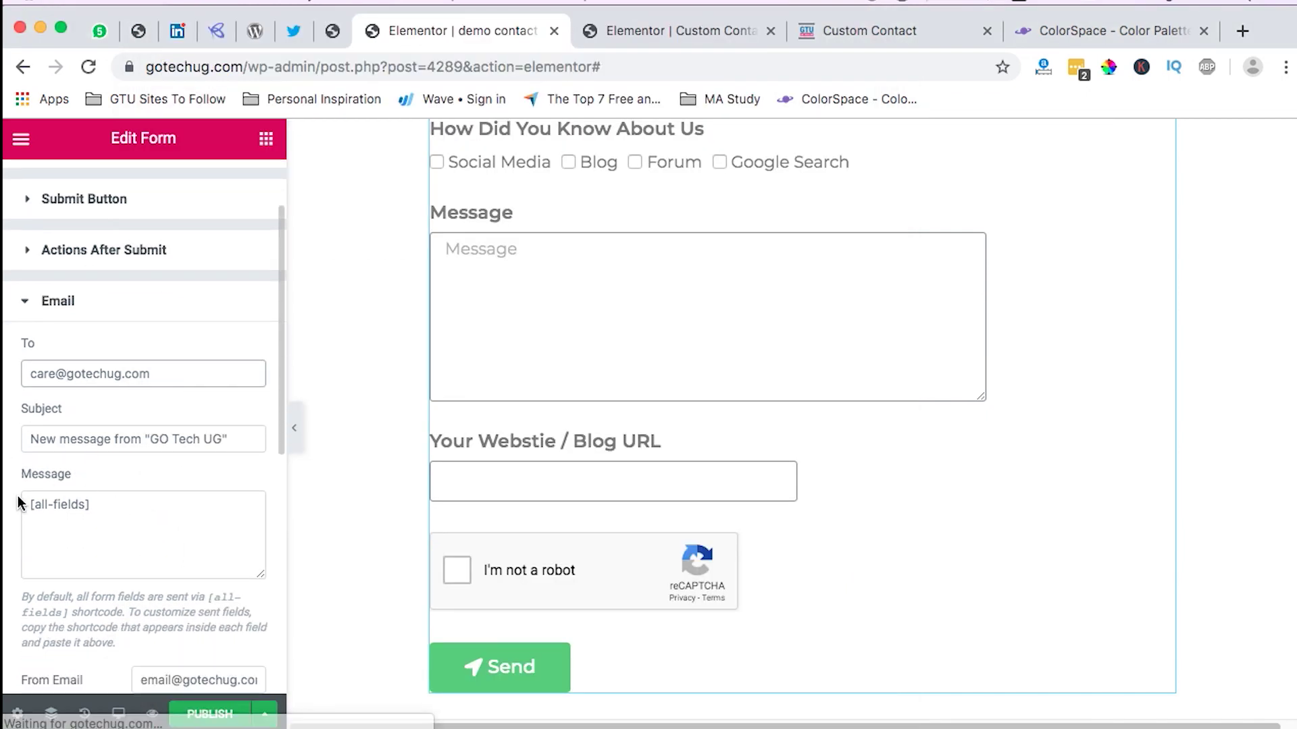
{"action": "left_click", "coordinate": [110, 510]}
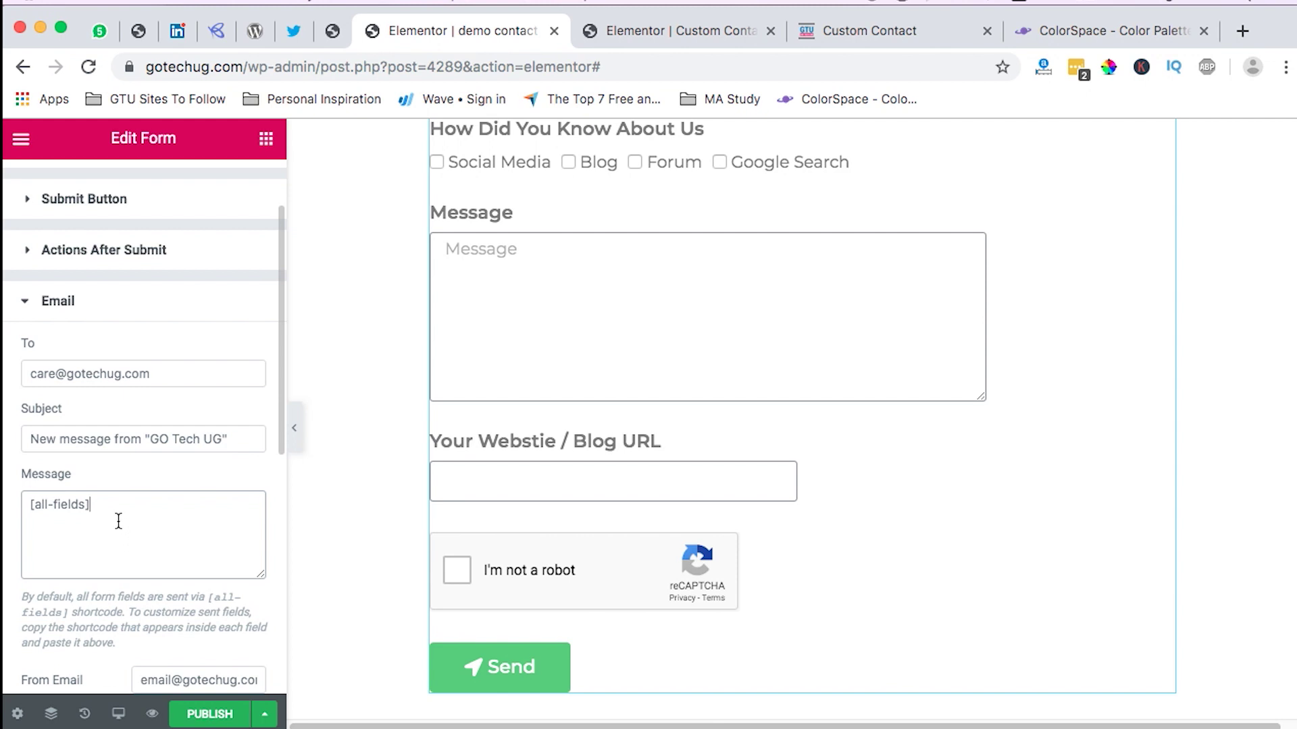
{"action": "scroll", "coordinate": [107, 515], "scroll_direction": "up", "scroll_amount": 1}
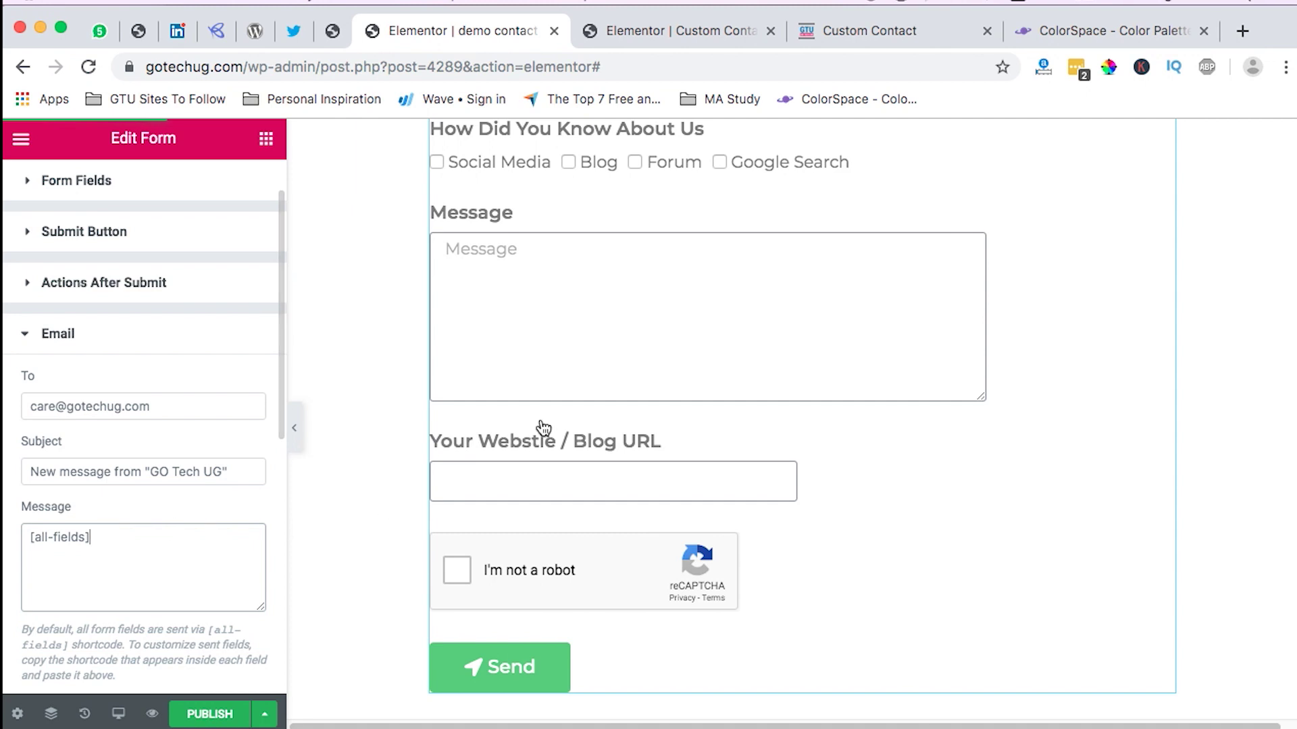
{"action": "scroll", "coordinate": [538, 428], "scroll_direction": "up", "scroll_amount": 4}
{"action": "scroll", "coordinate": [162, 550], "scroll_direction": "down", "scroll_amount": 2}
{"action": "left_click_drag", "start_coordinate": [103, 461], "coordinate": [29, 459]}
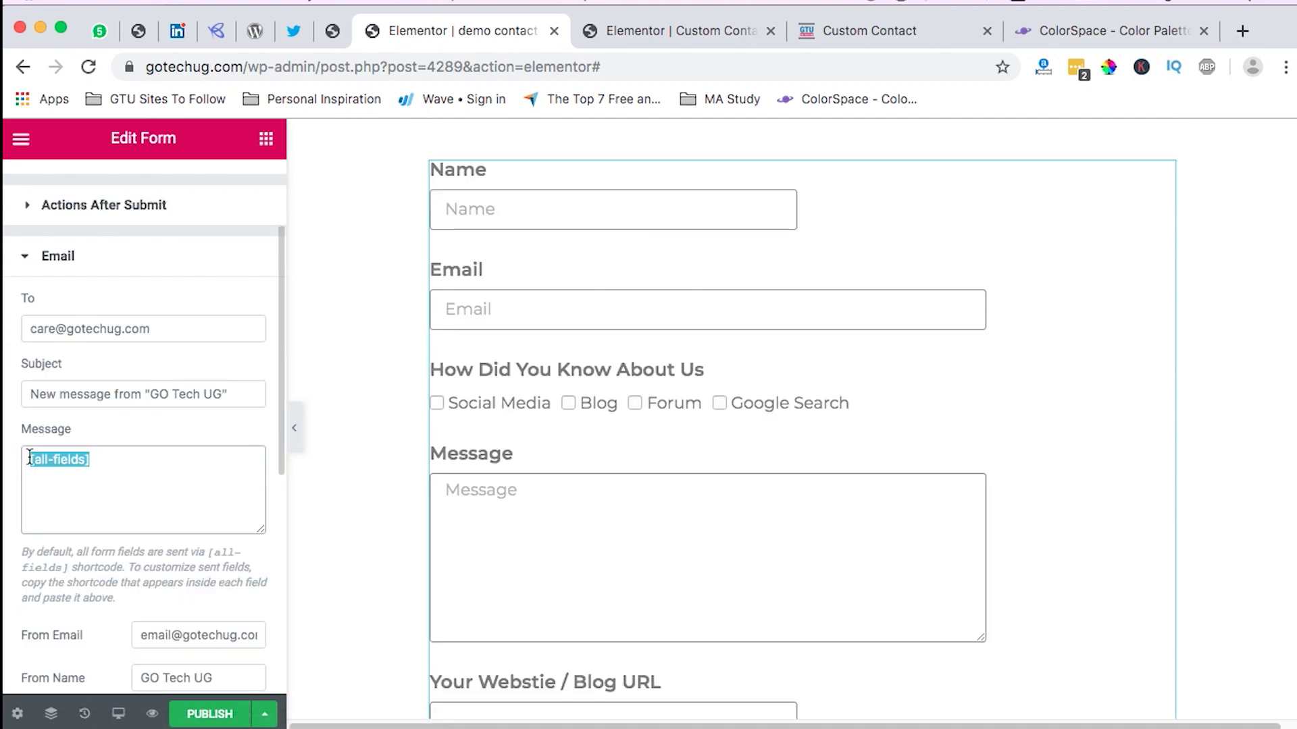
{"action": "left_click", "coordinate": [103, 463]}
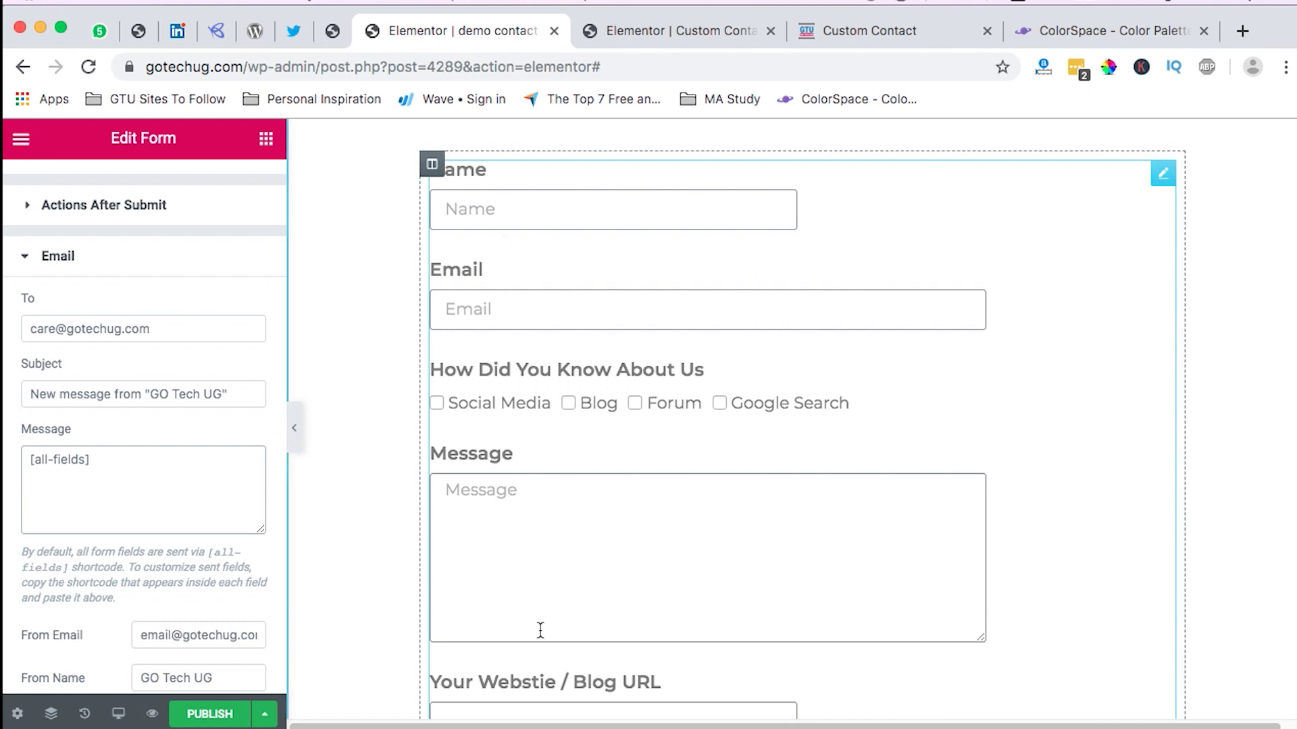
{"action": "scroll", "coordinate": [603, 492], "scroll_direction": "down", "scroll_amount": 1}
{"action": "scroll", "coordinate": [110, 492], "scroll_direction": "down", "scroll_amount": 3}
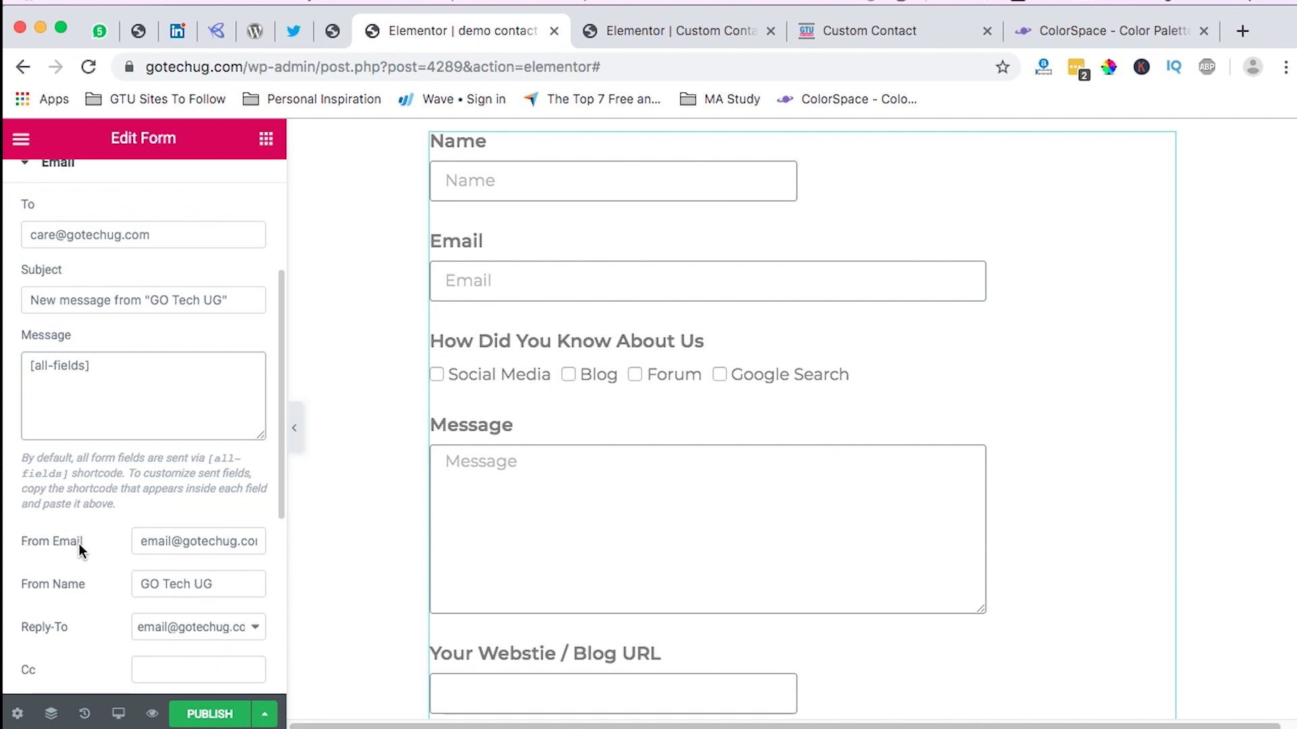
Step: Inspect the sender address and reply-to choices, leaving them unchanged
{"action": "left_click", "coordinate": [174, 543]}
{"action": "double_click", "coordinate": [175, 542]}
{"action": "left_click", "coordinate": [174, 544]}
{"action": "left_click_drag", "start_coordinate": [173, 541], "coordinate": [133, 541]}
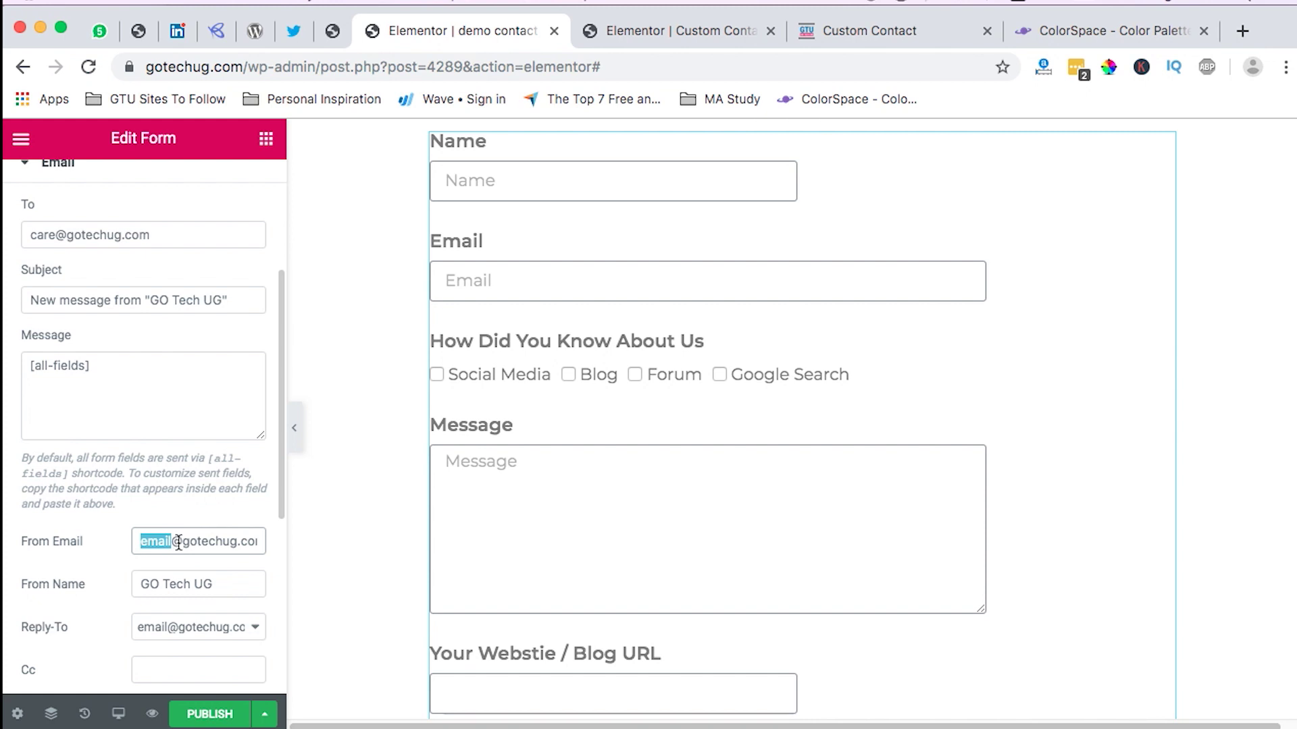
{"action": "scroll", "coordinate": [178, 543], "scroll_direction": "down", "scroll_amount": 1}
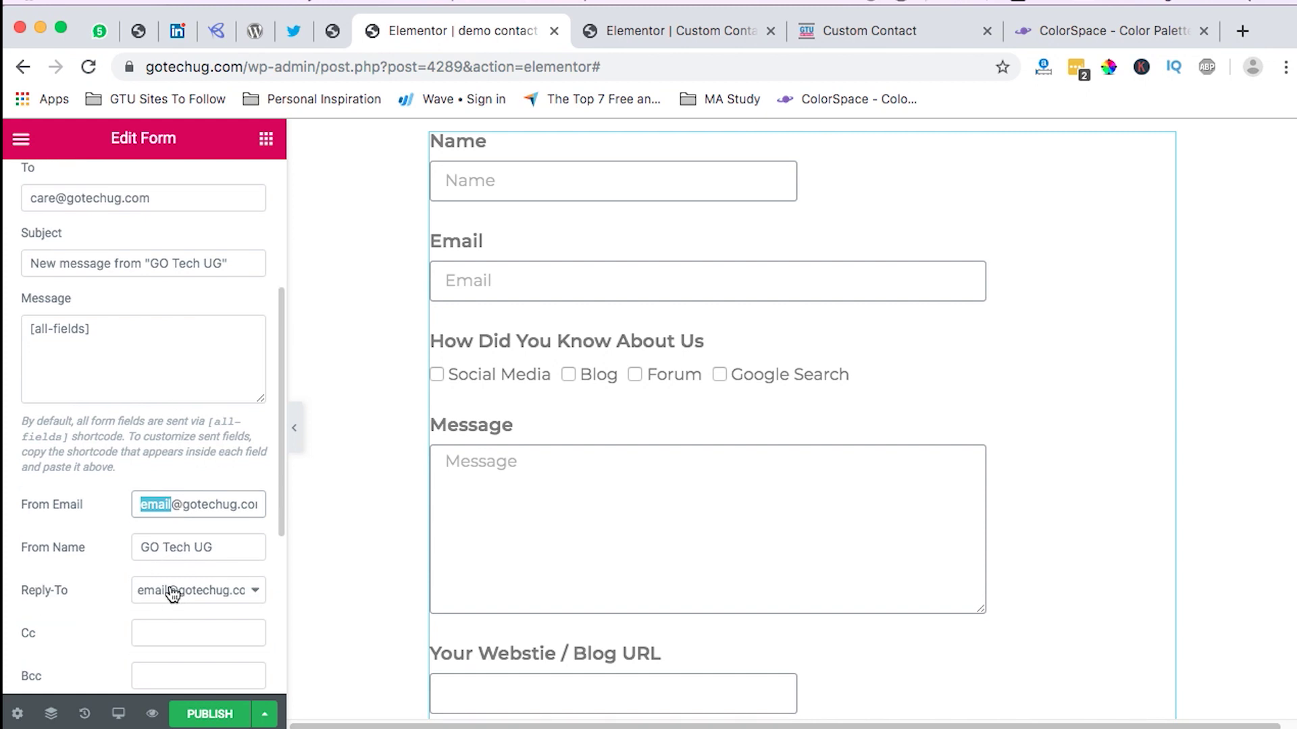
{"action": "left_click", "coordinate": [208, 599]}
{"action": "left_click", "coordinate": [84, 597]}
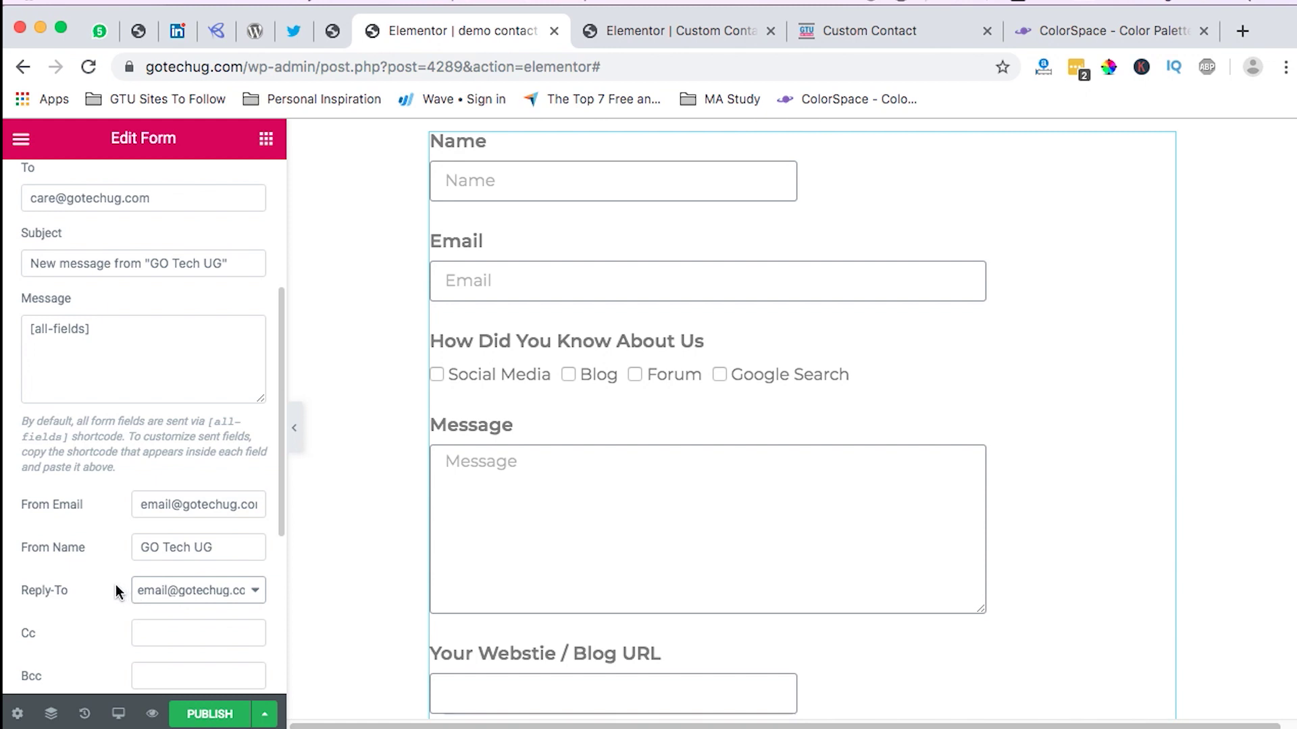
Step: Remove Credit, Remote IP, User Agent, Page URL, Time and Date from the email Meta Data
{"action": "scroll", "coordinate": [193, 604], "scroll_direction": "down", "scroll_amount": 1}
{"action": "scroll", "coordinate": [213, 593], "scroll_direction": "down", "scroll_amount": 4}
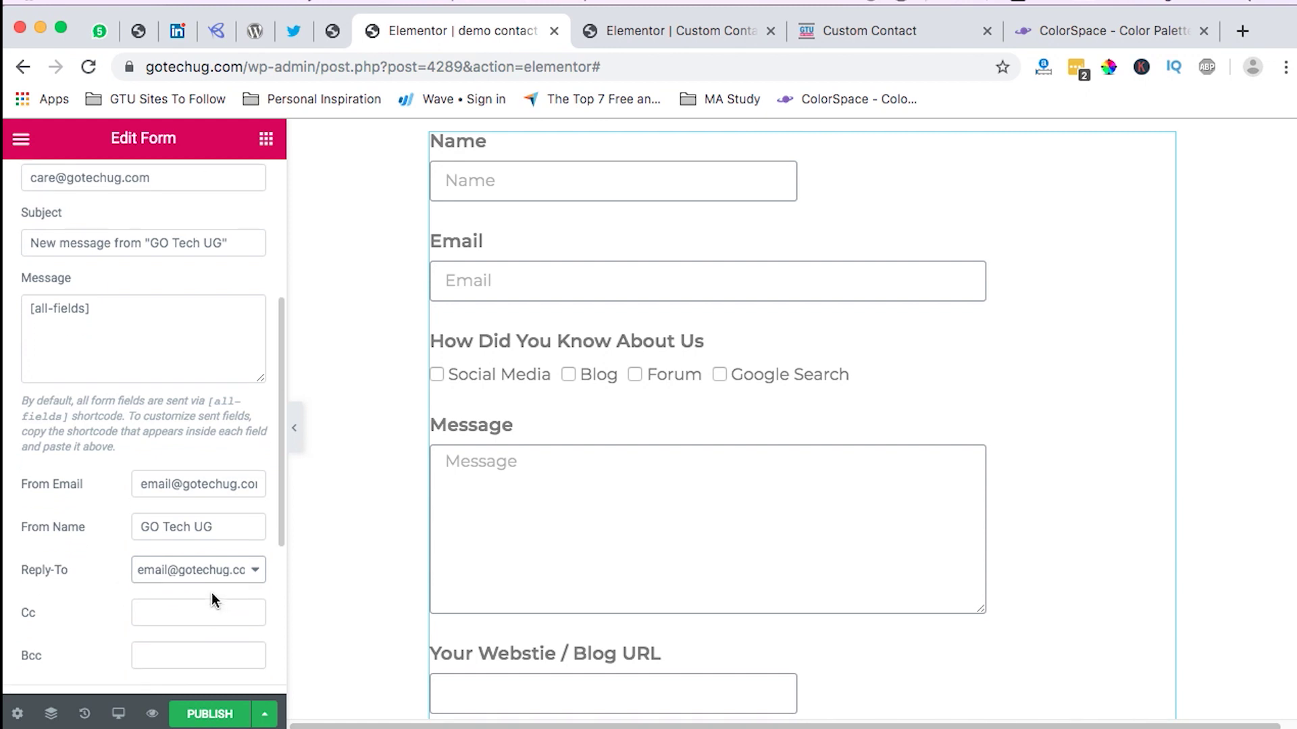
{"action": "scroll", "coordinate": [201, 589], "scroll_direction": "down", "scroll_amount": 5}
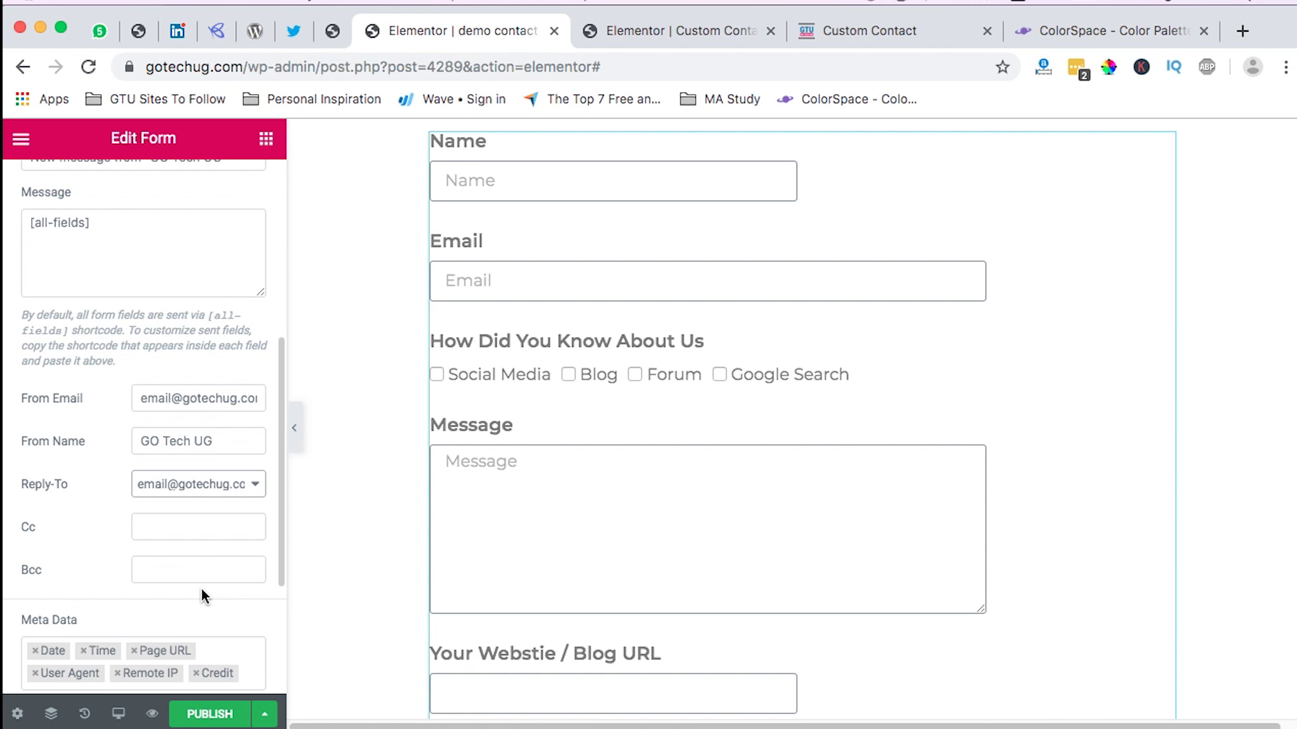
{"action": "scroll", "coordinate": [213, 581], "scroll_direction": "down", "scroll_amount": 2}
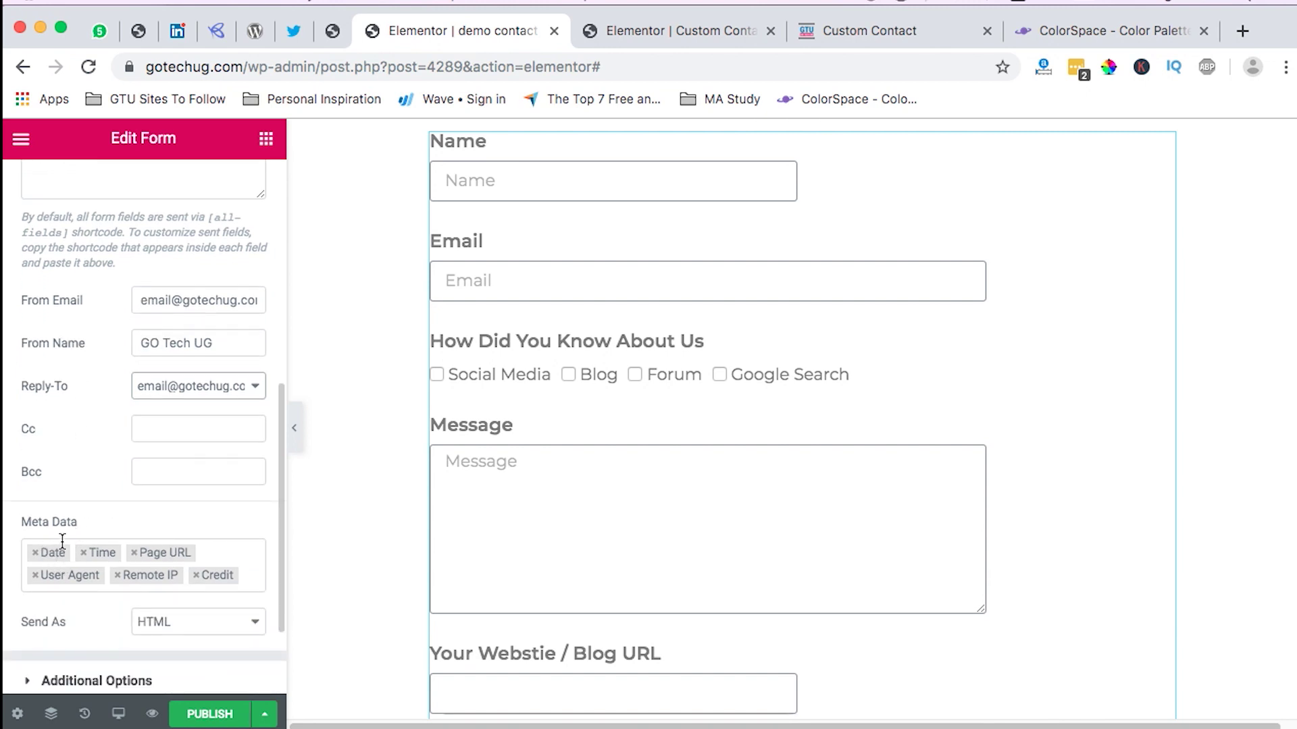
{"action": "left_click", "coordinate": [195, 575]}
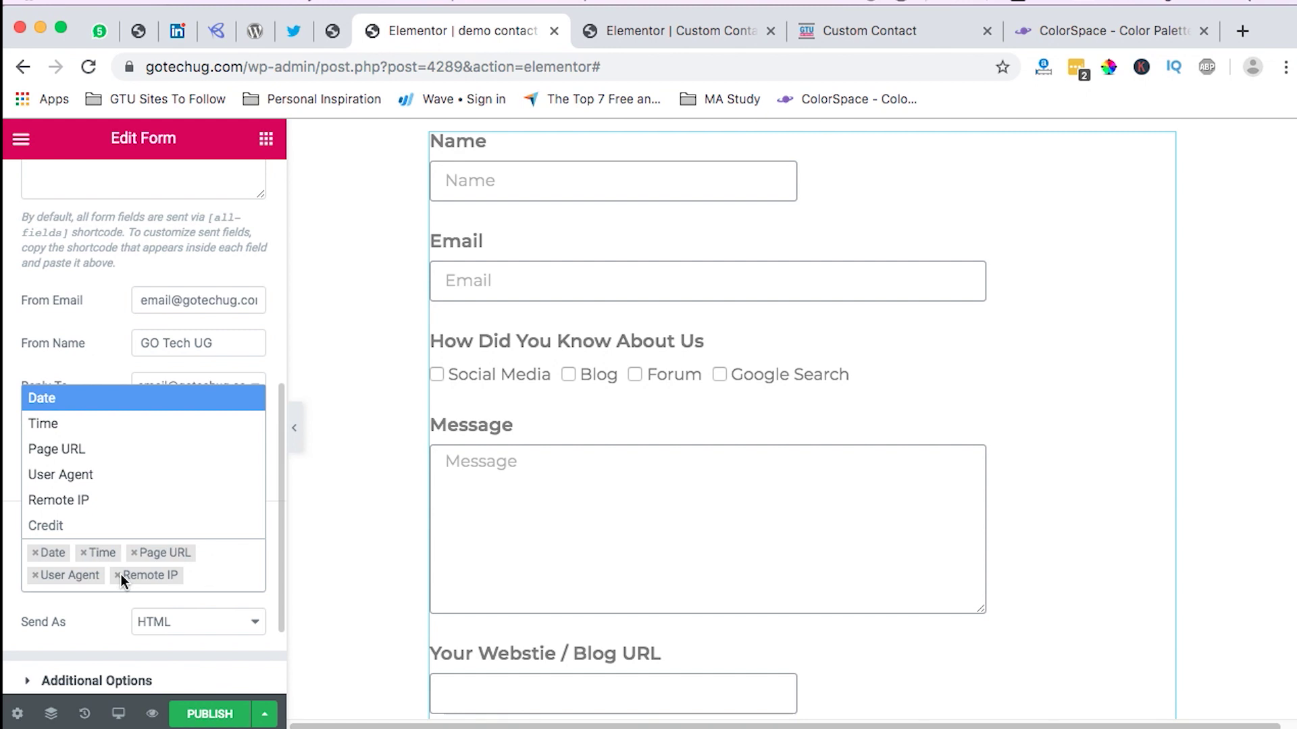
{"action": "left_click", "coordinate": [118, 575]}
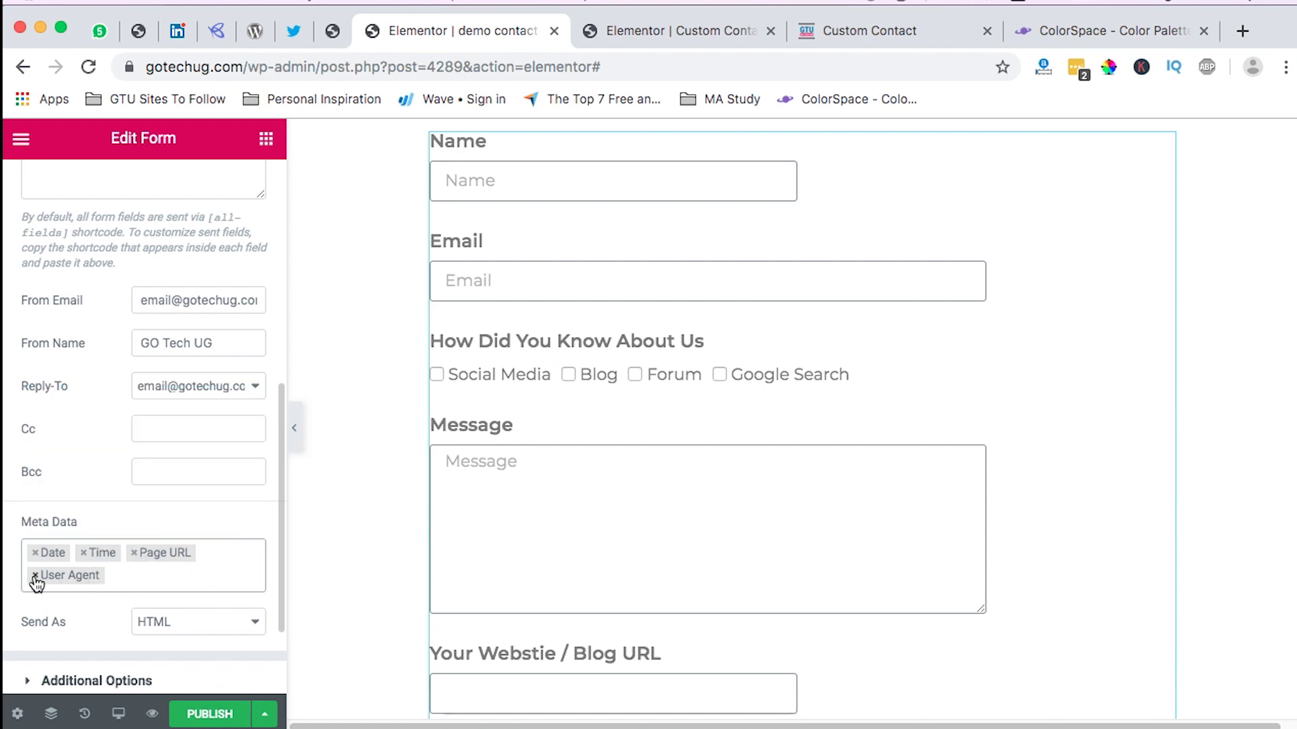
{"action": "left_click", "coordinate": [35, 575]}
{"action": "left_click", "coordinate": [133, 552]}
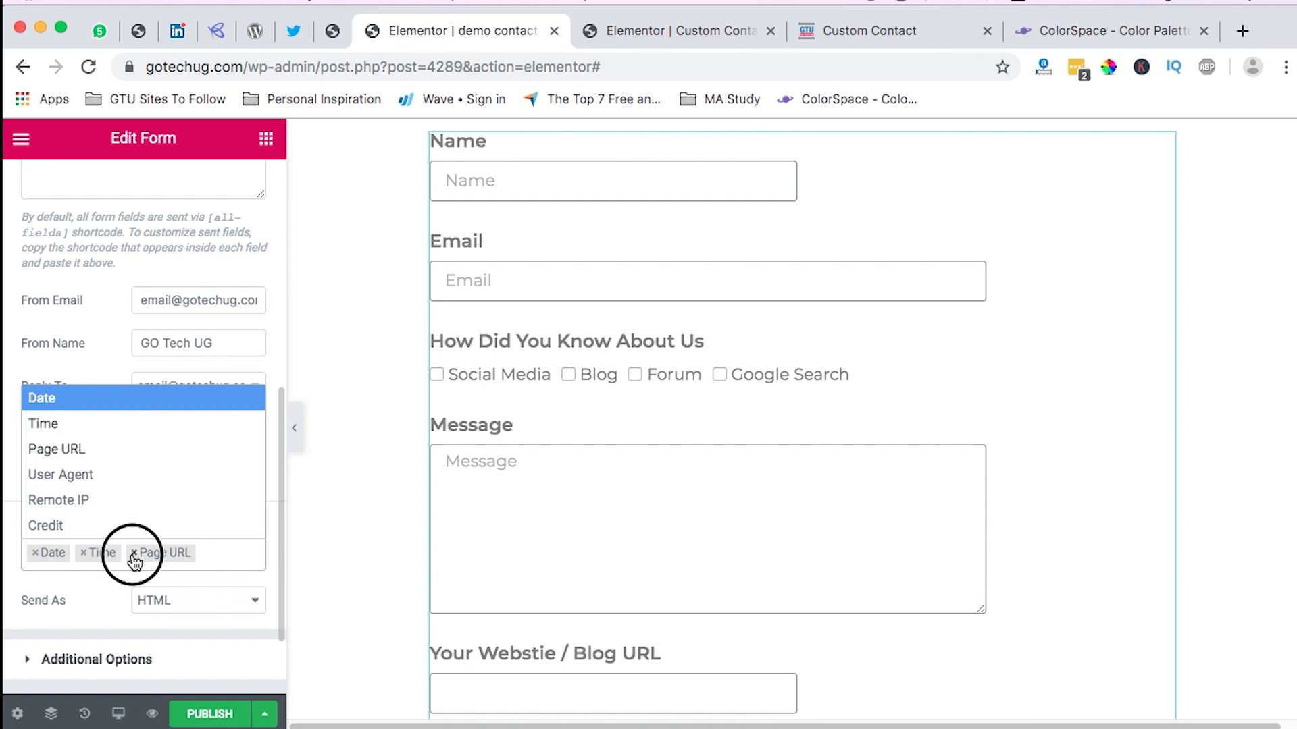
{"action": "left_click", "coordinate": [84, 553]}
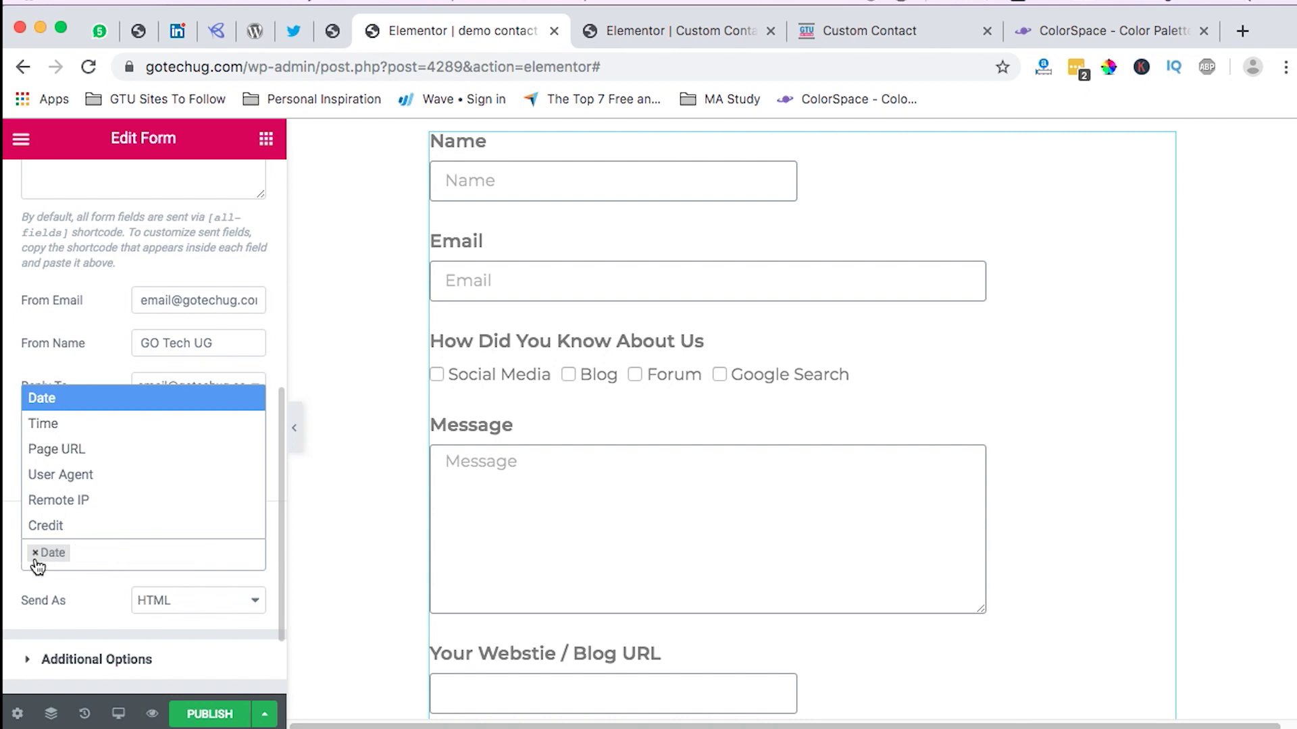
{"action": "left_click", "coordinate": [35, 554]}
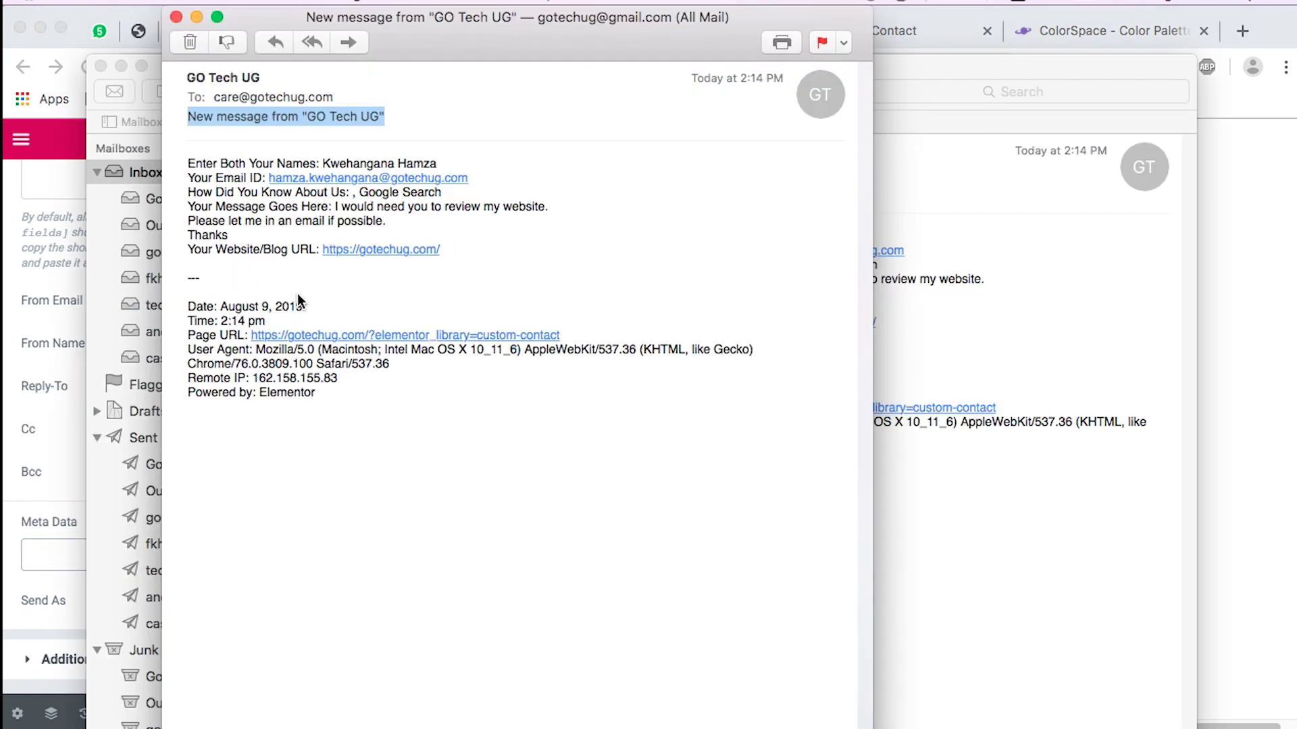
Step: Inspect the Date through Powered by metadata lines in the received message, then switch back to Chrome
{"action": "left_click_drag", "start_coordinate": [324, 404], "coordinate": [185, 313]}
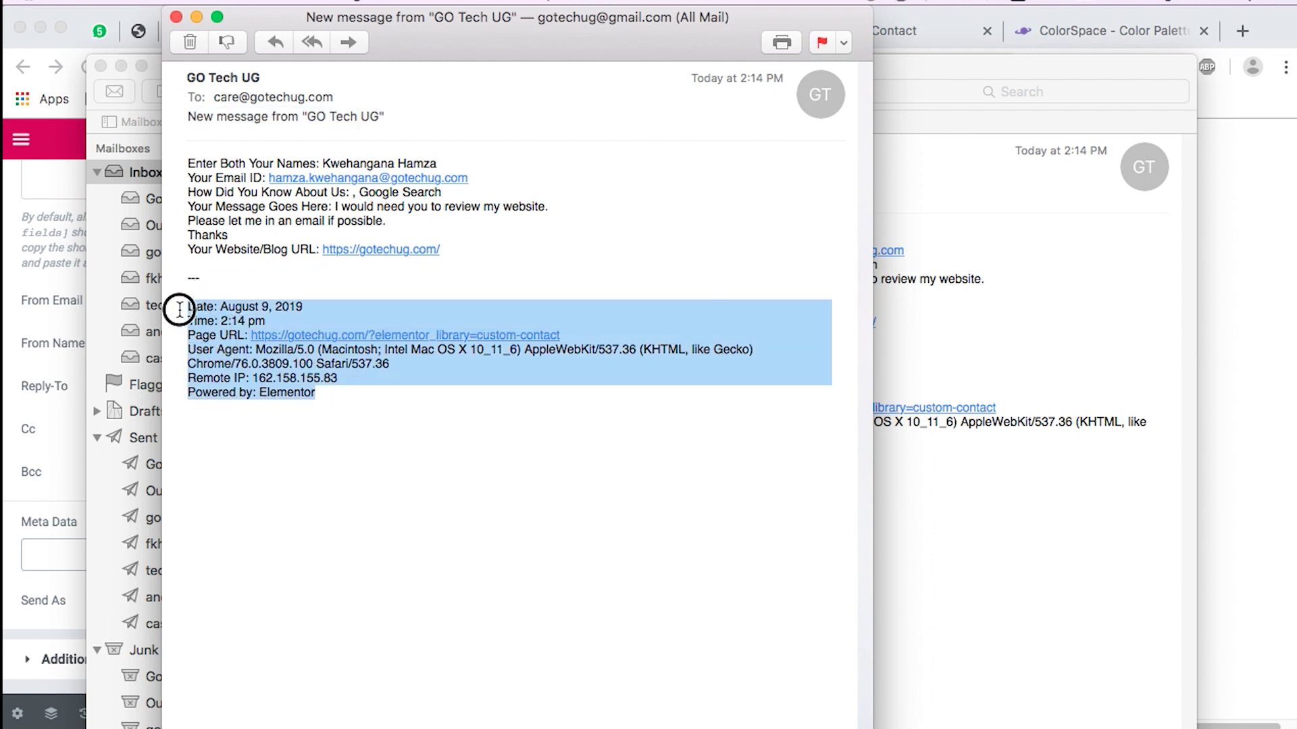
{"action": "left_click", "coordinate": [224, 386]}
{"action": "left_click_drag", "start_coordinate": [233, 393], "coordinate": [322, 396]}
{"action": "left_click_drag", "start_coordinate": [202, 378], "coordinate": [313, 378]}
{"action": "left_click_drag", "start_coordinate": [214, 363], "coordinate": [399, 365]}
{"action": "left_click_drag", "start_coordinate": [192, 349], "coordinate": [459, 403]}
{"action": "key", "text": "super+Tab"}
Step: Leave the Meta Data choices unchanged and keep the email Send As format on HTML
{"action": "left_click", "coordinate": [66, 552]}
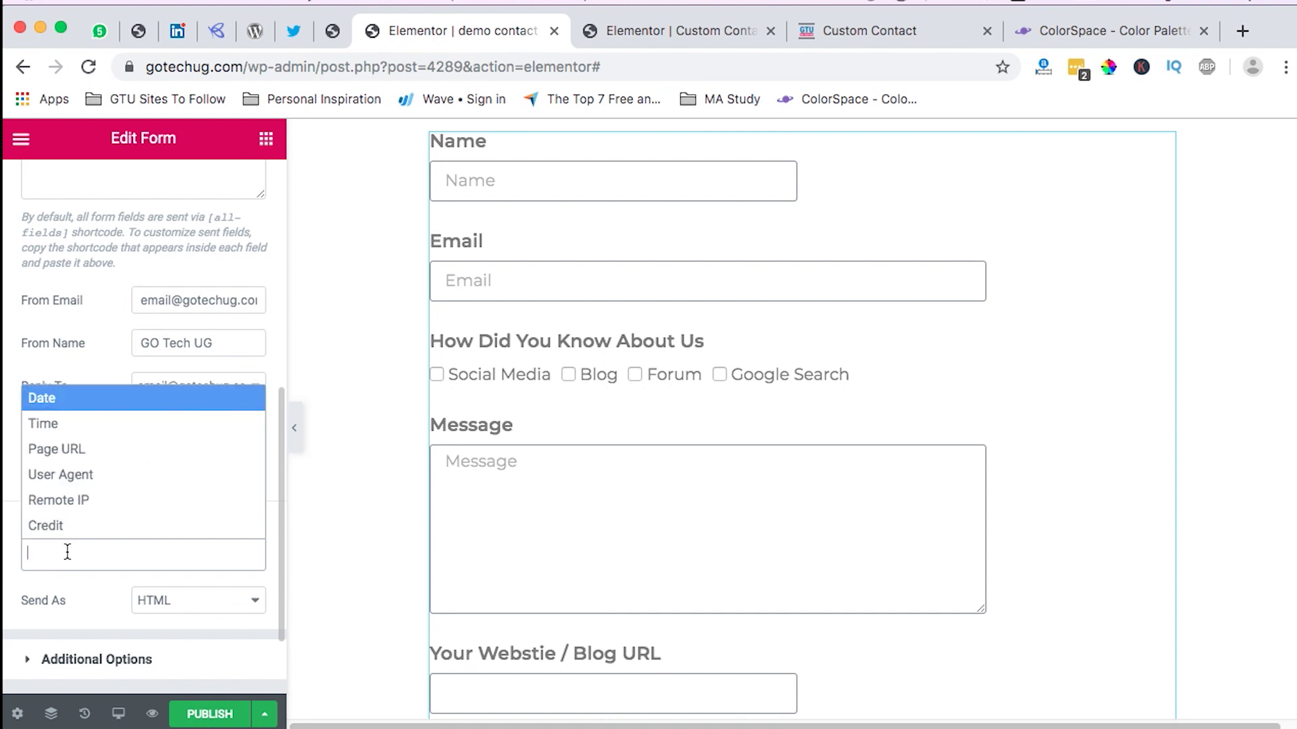
{"action": "left_click", "coordinate": [15, 592]}
{"action": "scroll", "coordinate": [161, 552], "scroll_direction": "down", "scroll_amount": 3}
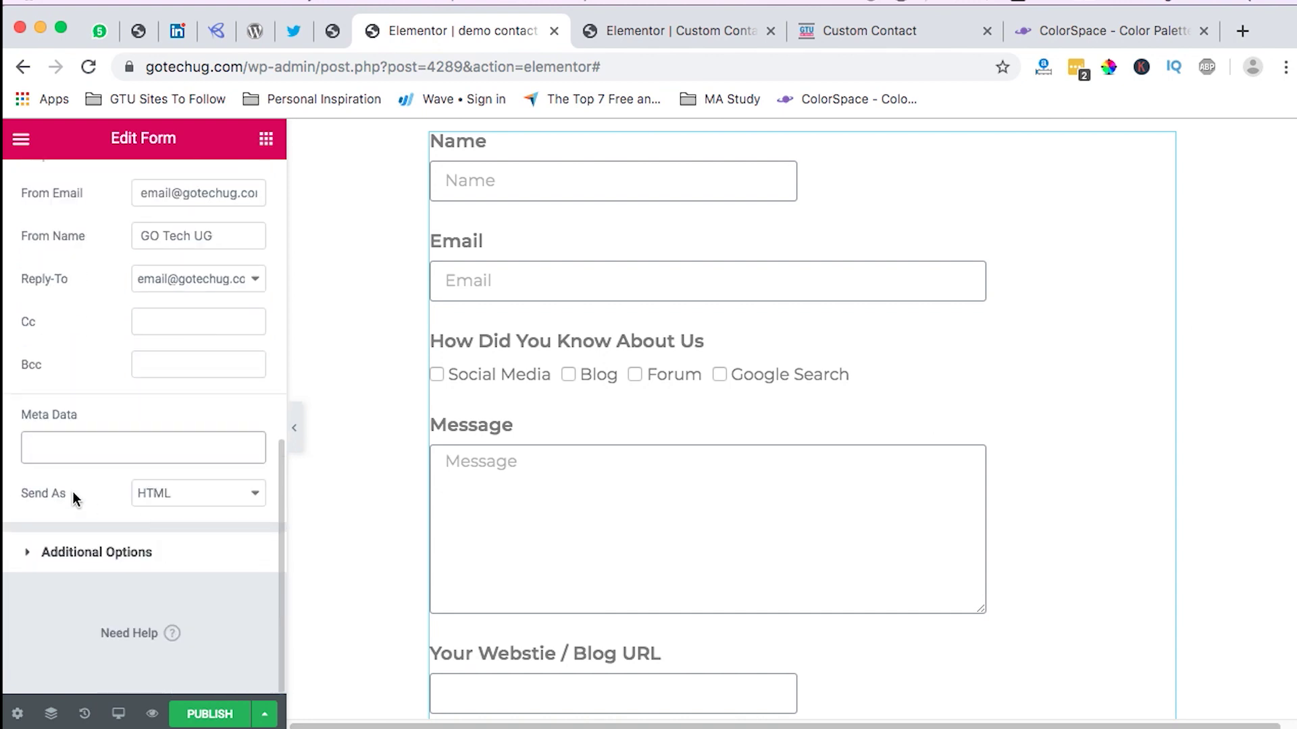
{"action": "left_click", "coordinate": [186, 499]}
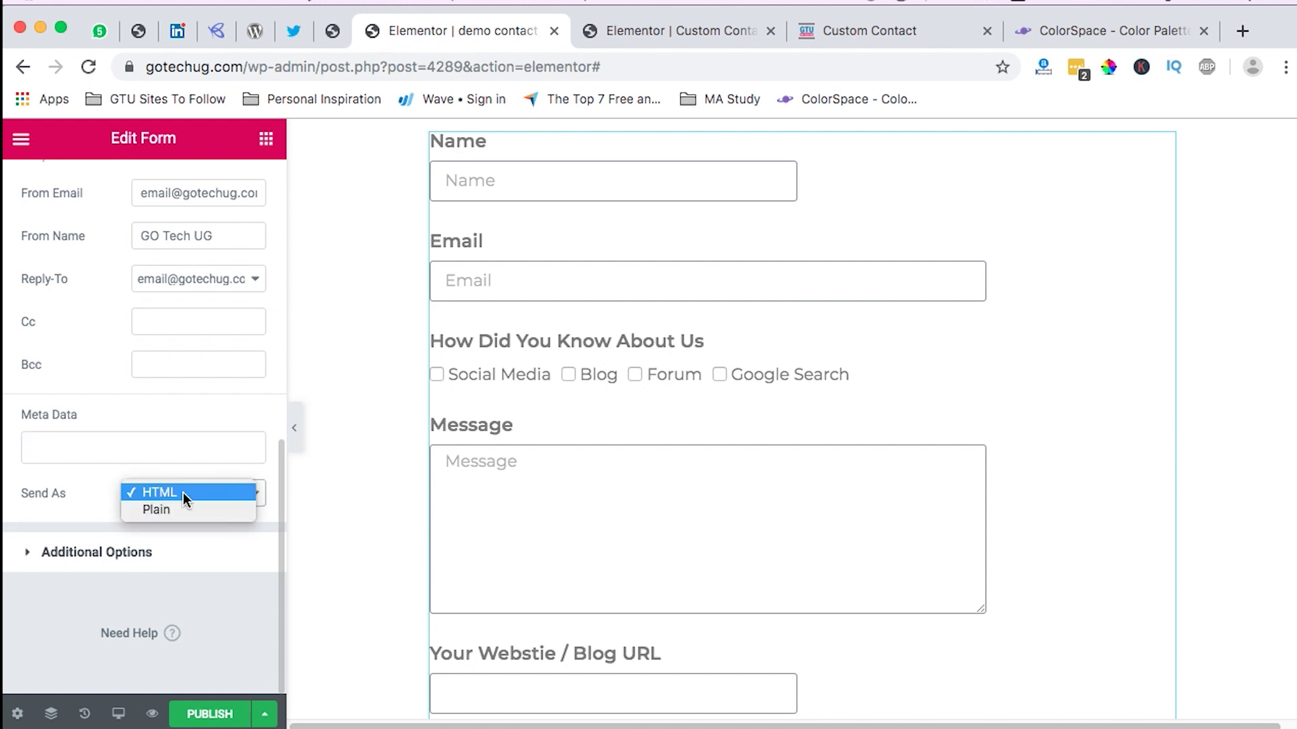
{"action": "left_click", "coordinate": [184, 492]}
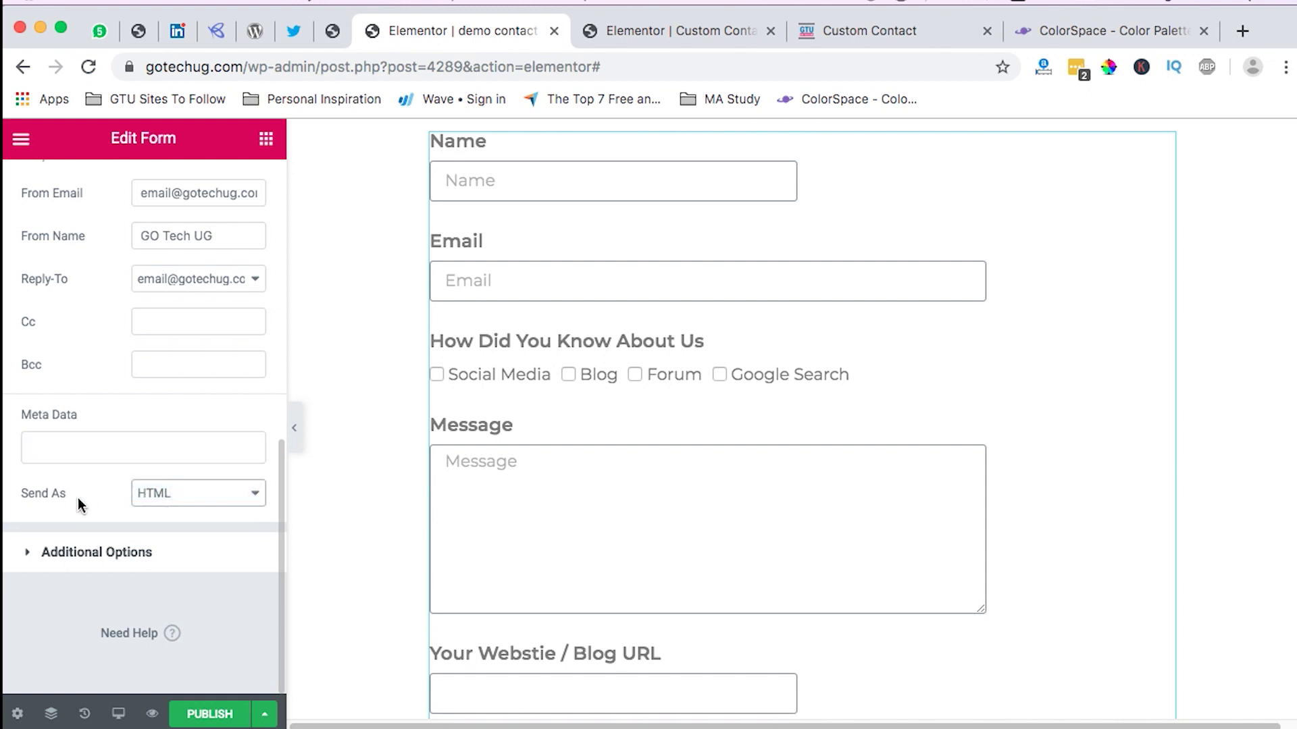
Step: Under Additional Options, switch Custom Messages to YES, with success message 'The form was sent successfully.'
{"action": "left_click", "coordinate": [108, 561]}
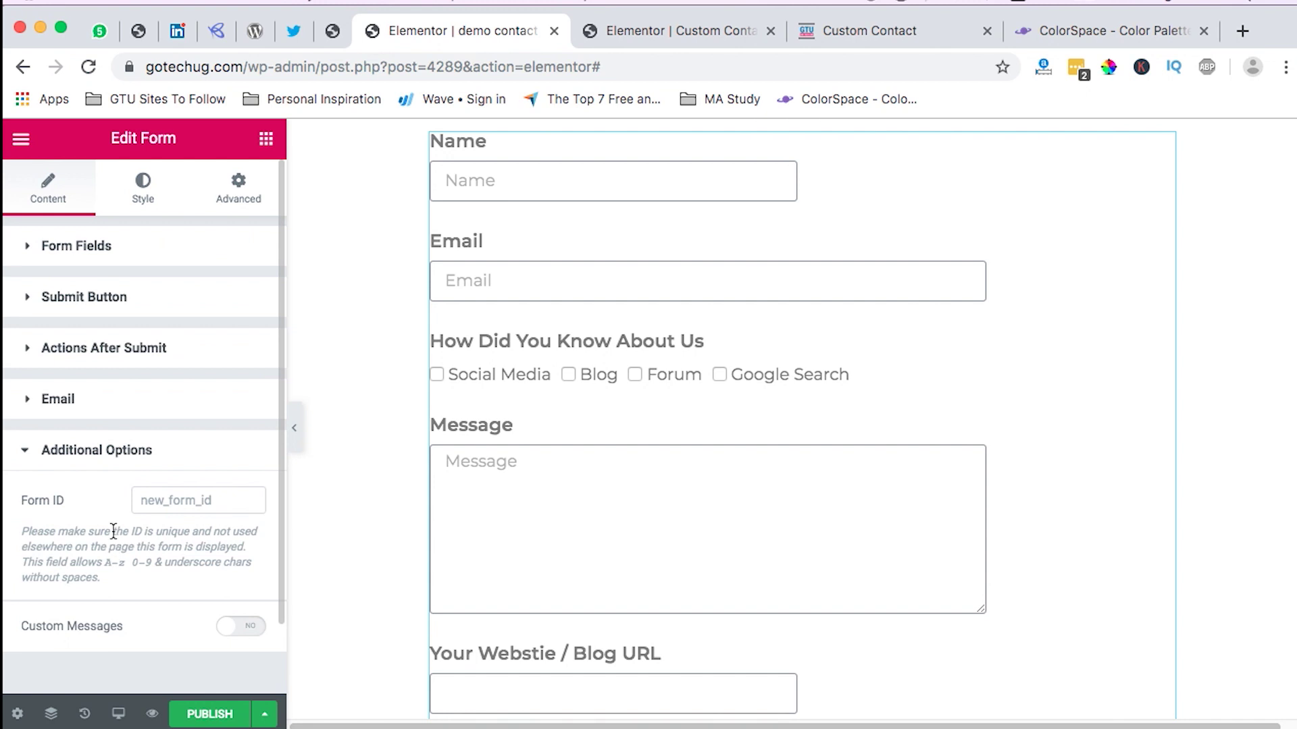
{"action": "scroll", "coordinate": [223, 589], "scroll_direction": "down", "scroll_amount": 2}
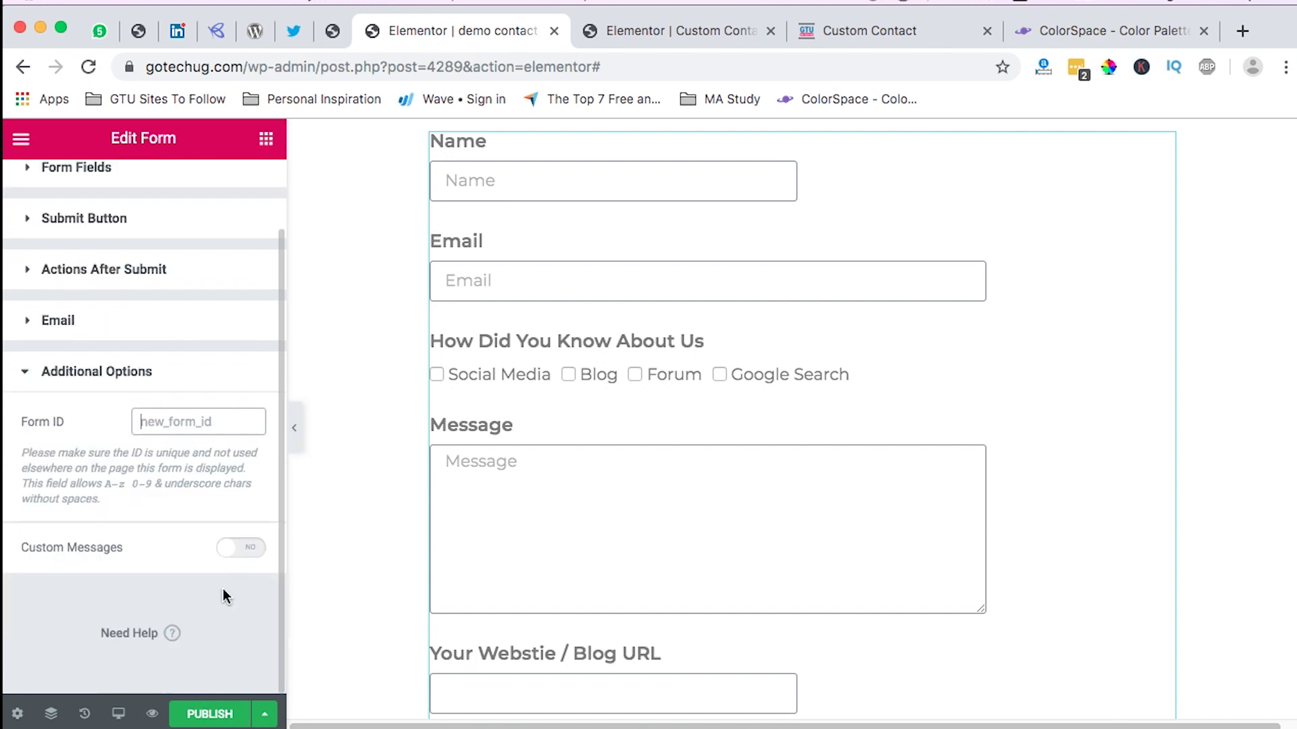
{"action": "left_click", "coordinate": [249, 558]}
{"action": "scroll", "coordinate": [179, 557], "scroll_direction": "down", "scroll_amount": 3}
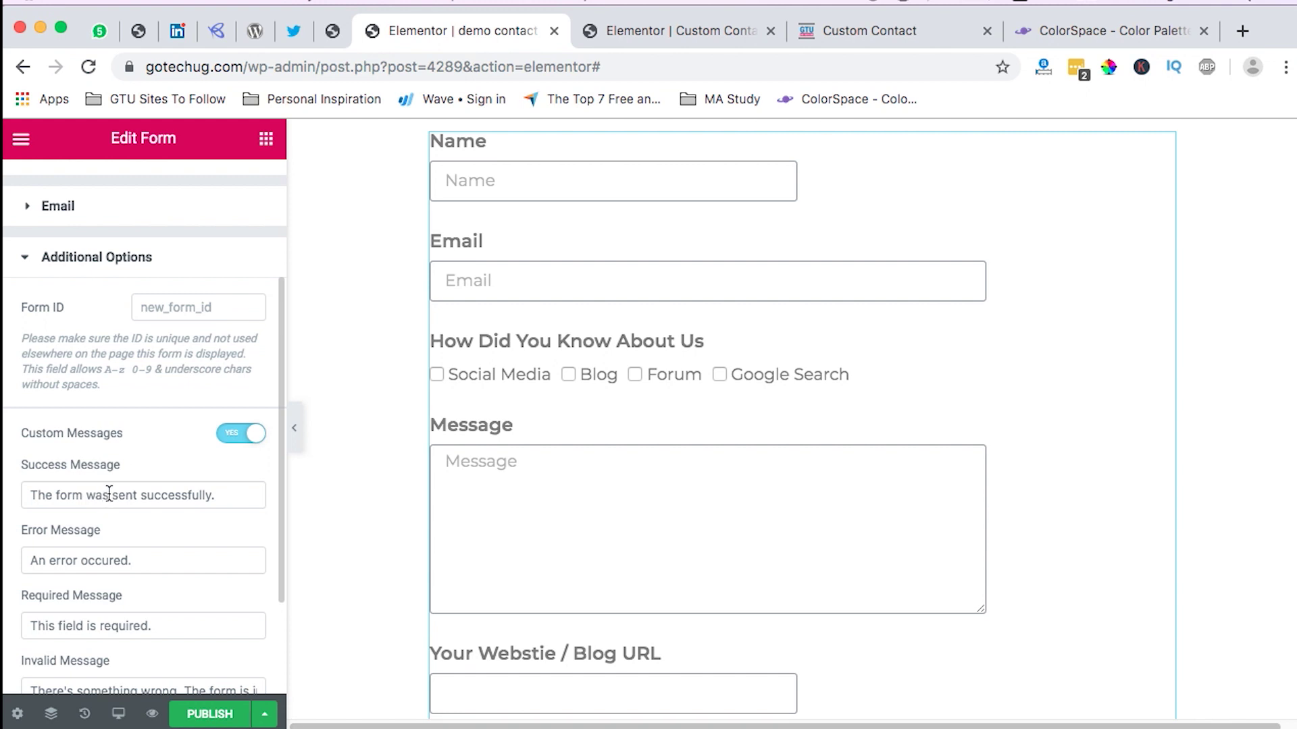
Step: Check the live Custom Contact page, then return to the demo contact form editor
{"action": "left_click", "coordinate": [850, 37]}
{"action": "scroll", "coordinate": [684, 433], "scroll_direction": "down", "scroll_amount": 8}
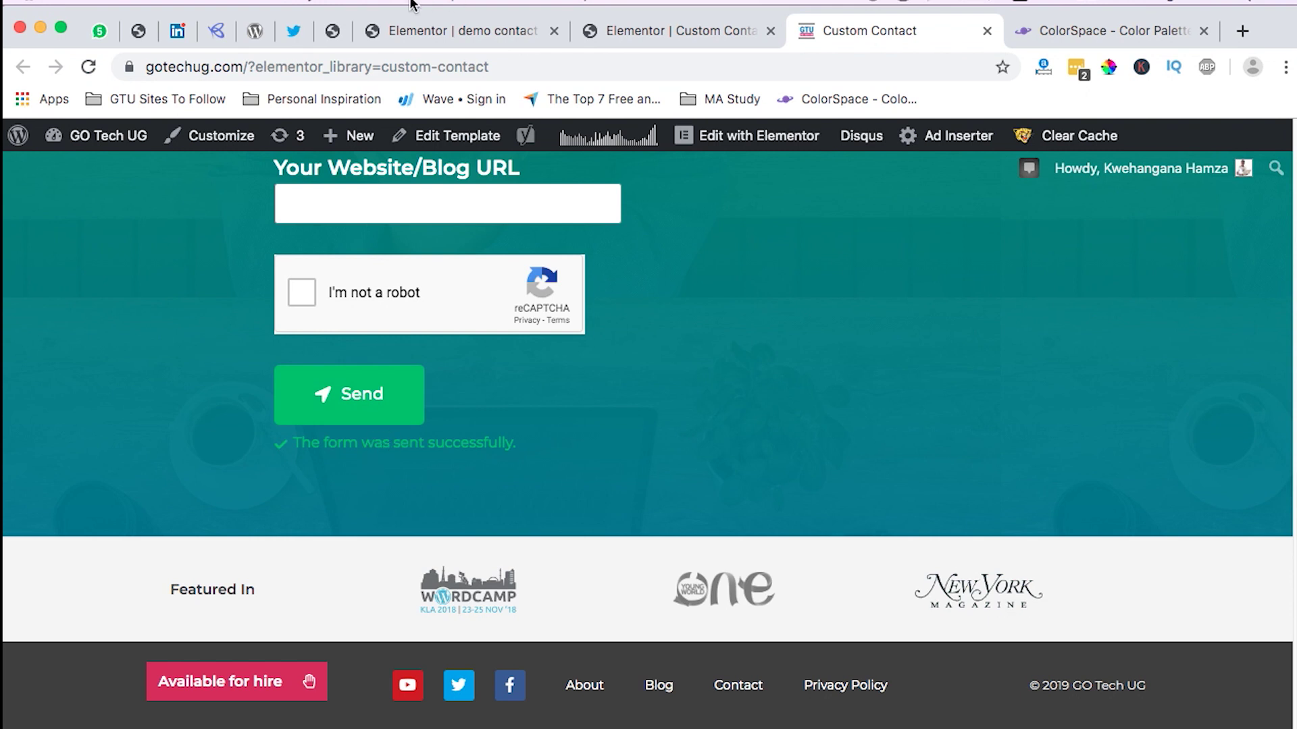
{"action": "left_click", "coordinate": [402, 34]}
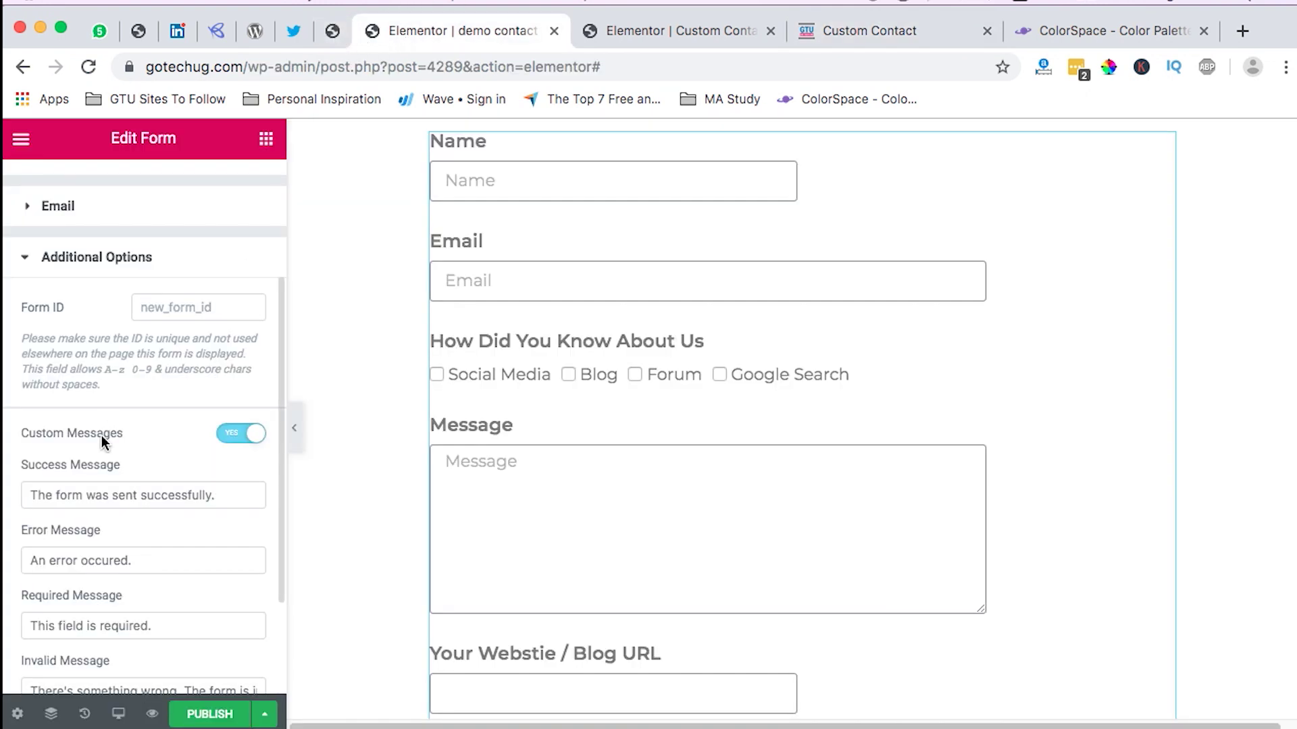
{"action": "scroll", "coordinate": [100, 466], "scroll_direction": "down", "scroll_amount": 1}
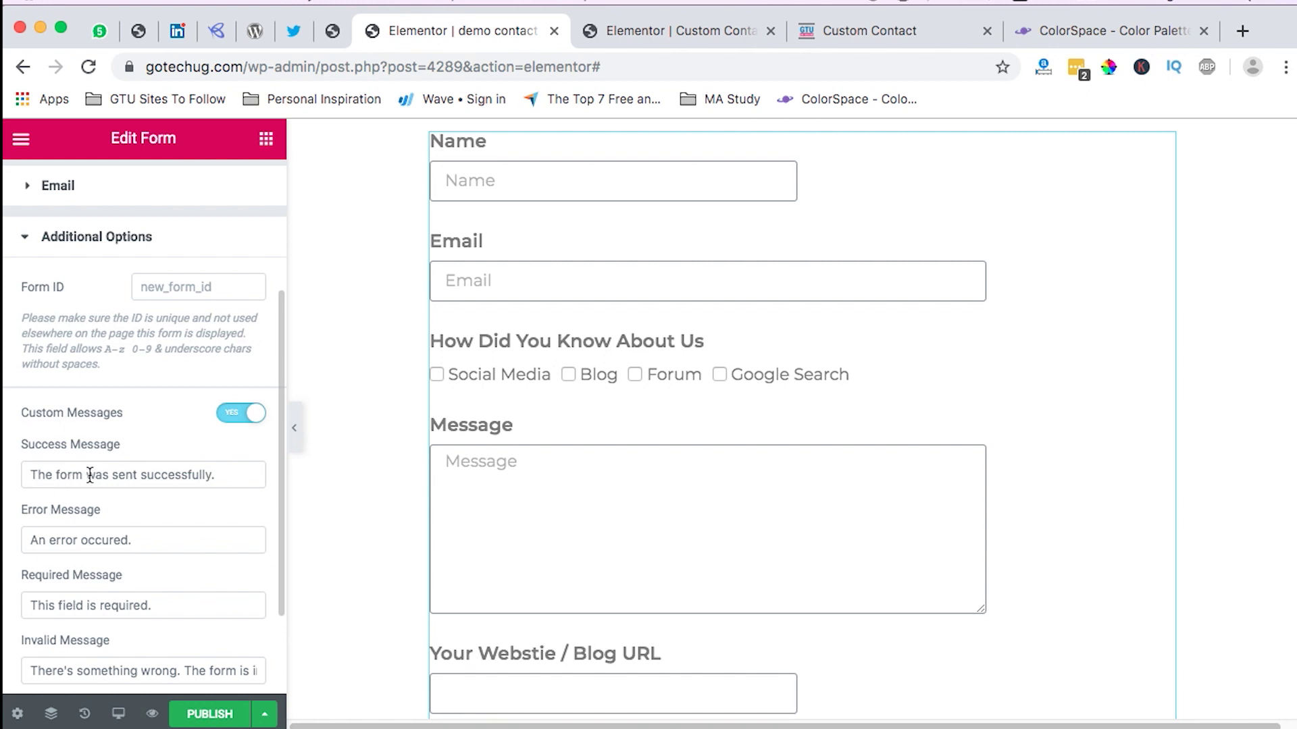
{"action": "scroll", "coordinate": [150, 548], "scroll_direction": "down", "scroll_amount": 1}
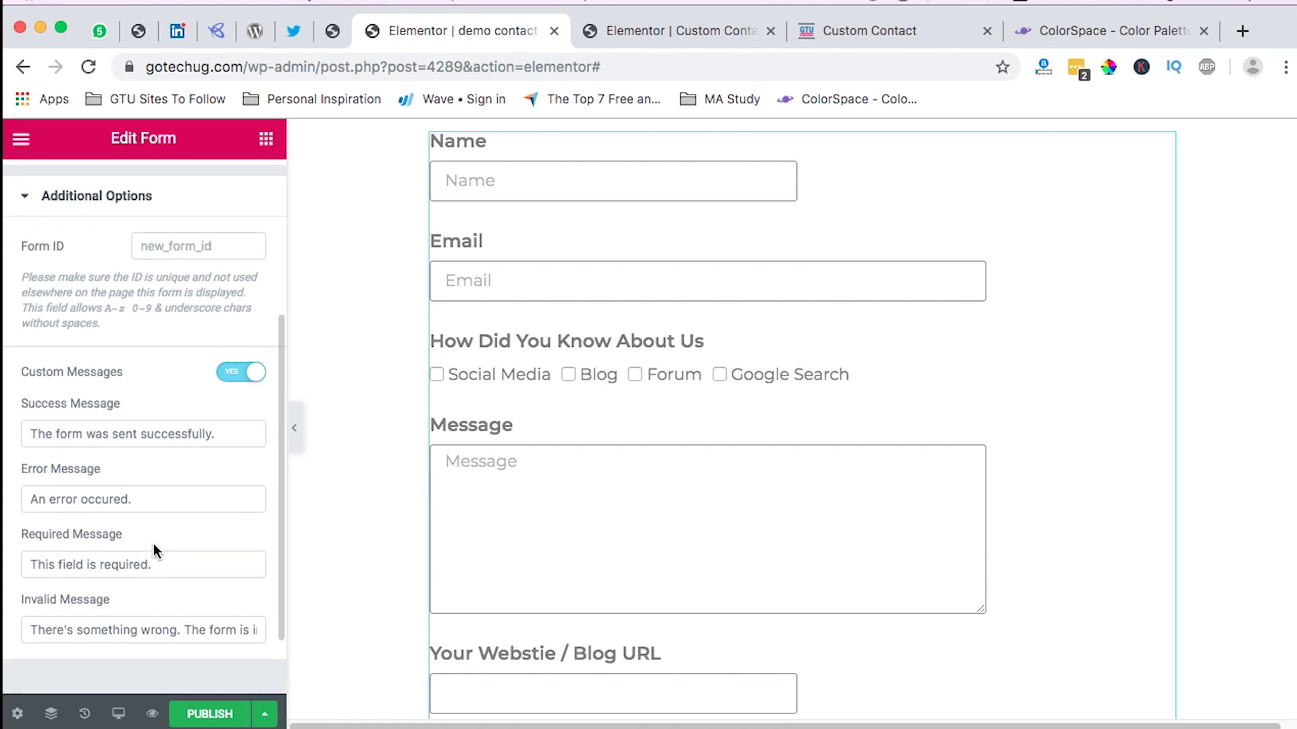
{"action": "scroll", "coordinate": [153, 544], "scroll_direction": "up", "scroll_amount": 5}
Step: Switch the contact form widget to its Style settings
{"action": "left_click", "coordinate": [142, 189]}
{"action": "scroll", "coordinate": [616, 460], "scroll_direction": "down", "scroll_amount": 4}
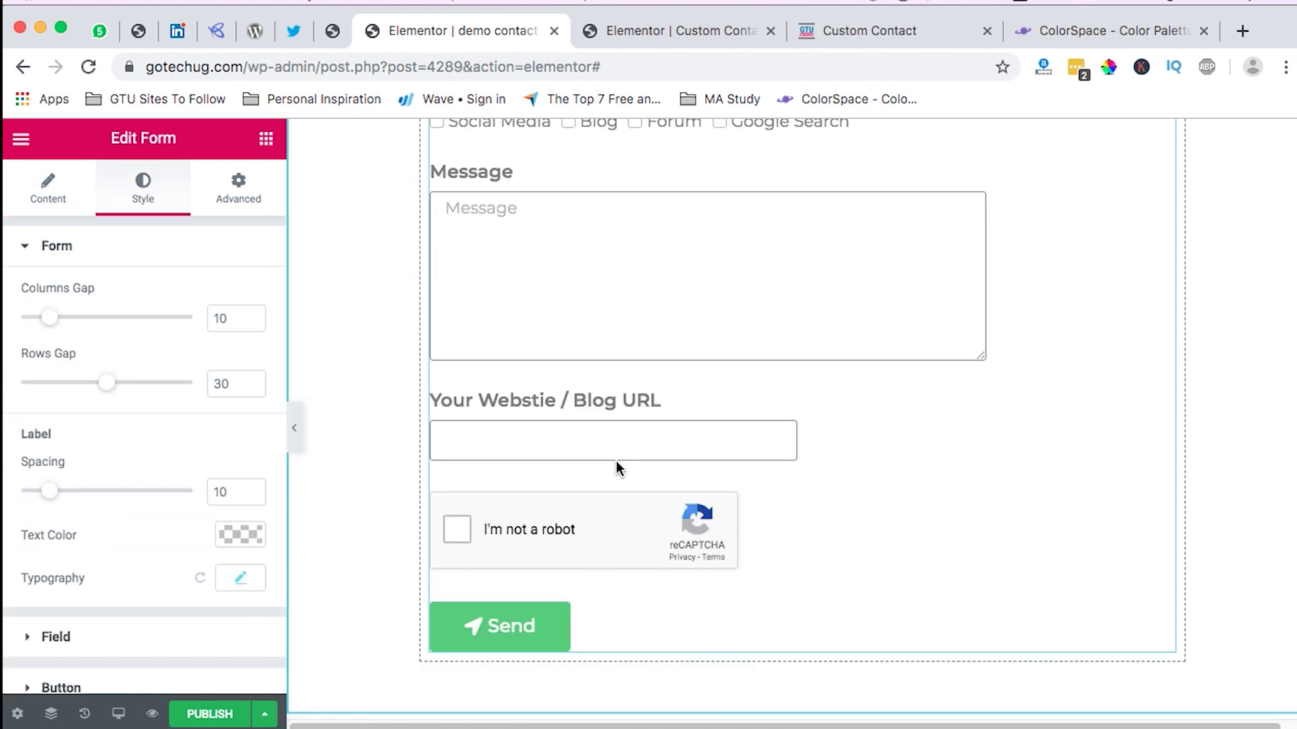
{"action": "scroll", "coordinate": [841, 400], "scroll_direction": "up", "scroll_amount": 6}
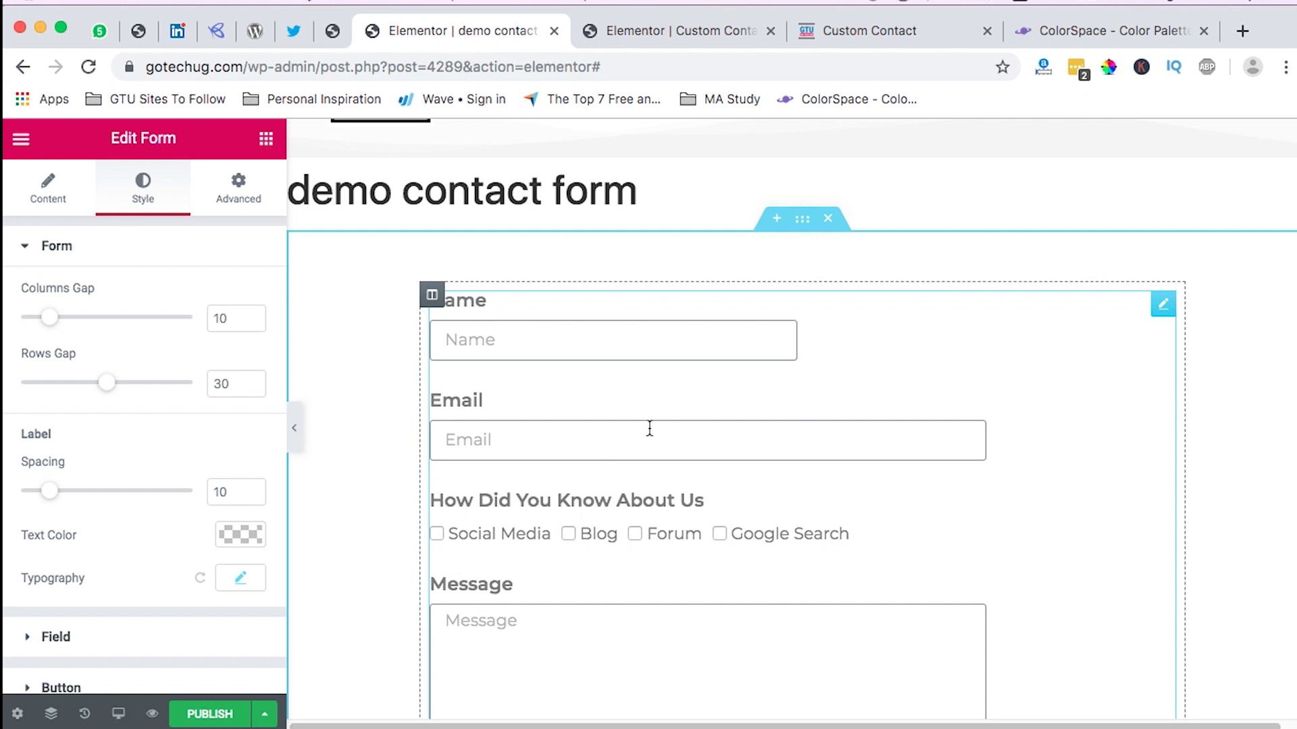
Step: Compare with the live Custom Contact page, then open the form section's Edit Section settings
{"action": "left_click", "coordinate": [866, 34]}
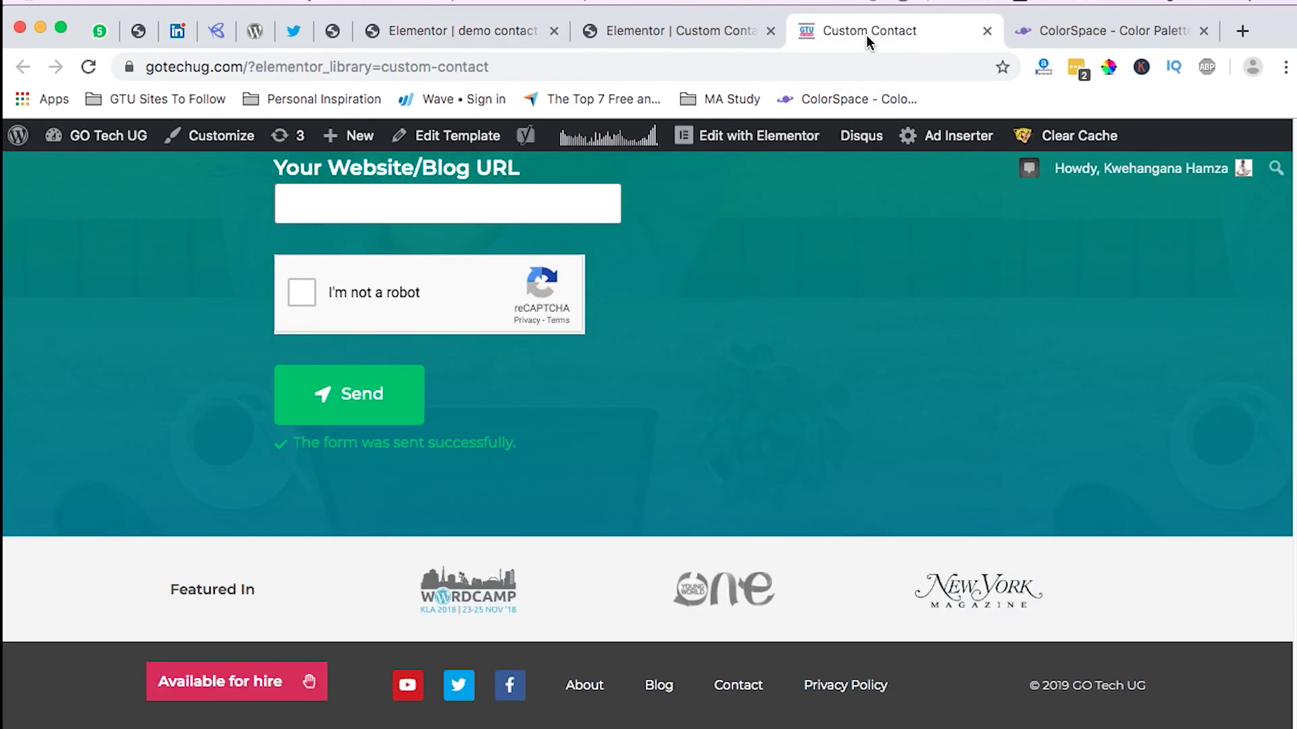
{"action": "scroll", "coordinate": [649, 523], "scroll_direction": "up", "scroll_amount": 15}
{"action": "scroll", "coordinate": [650, 525], "scroll_direction": "down", "scroll_amount": 5}
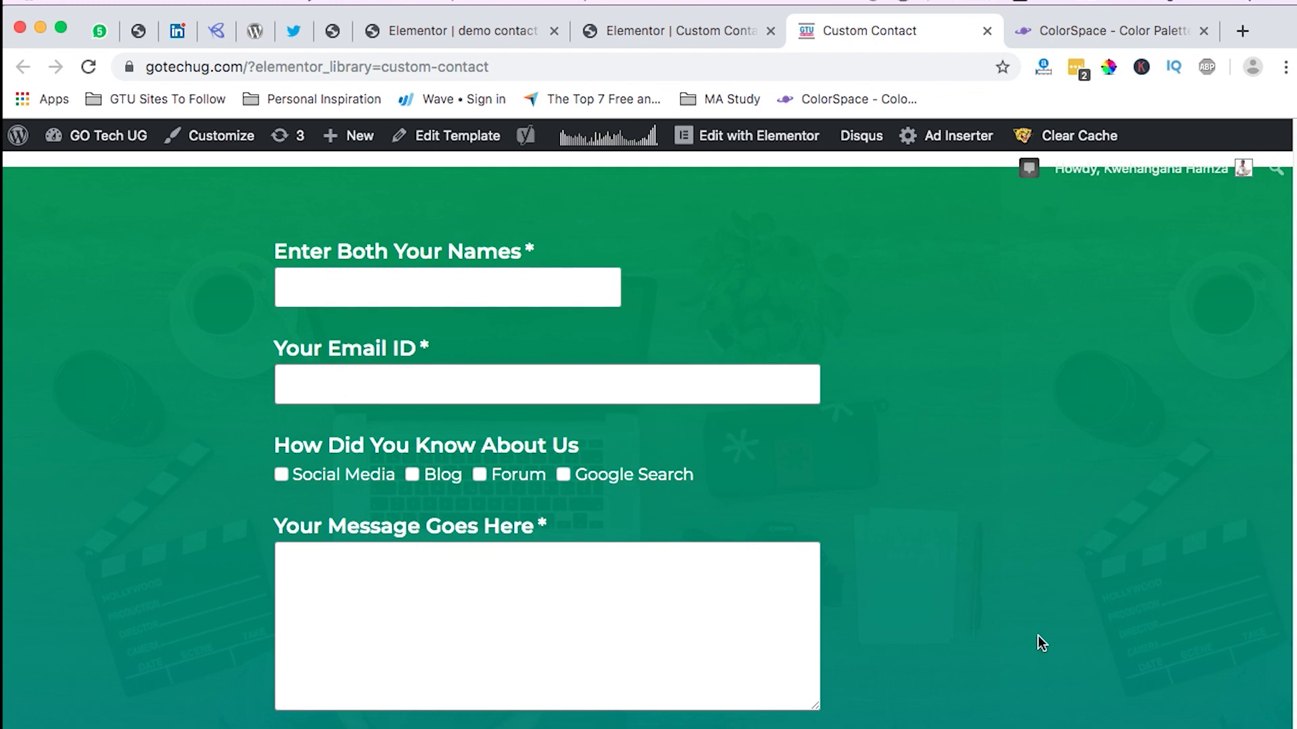
{"action": "scroll", "coordinate": [1043, 633], "scroll_direction": "down", "scroll_amount": 1}
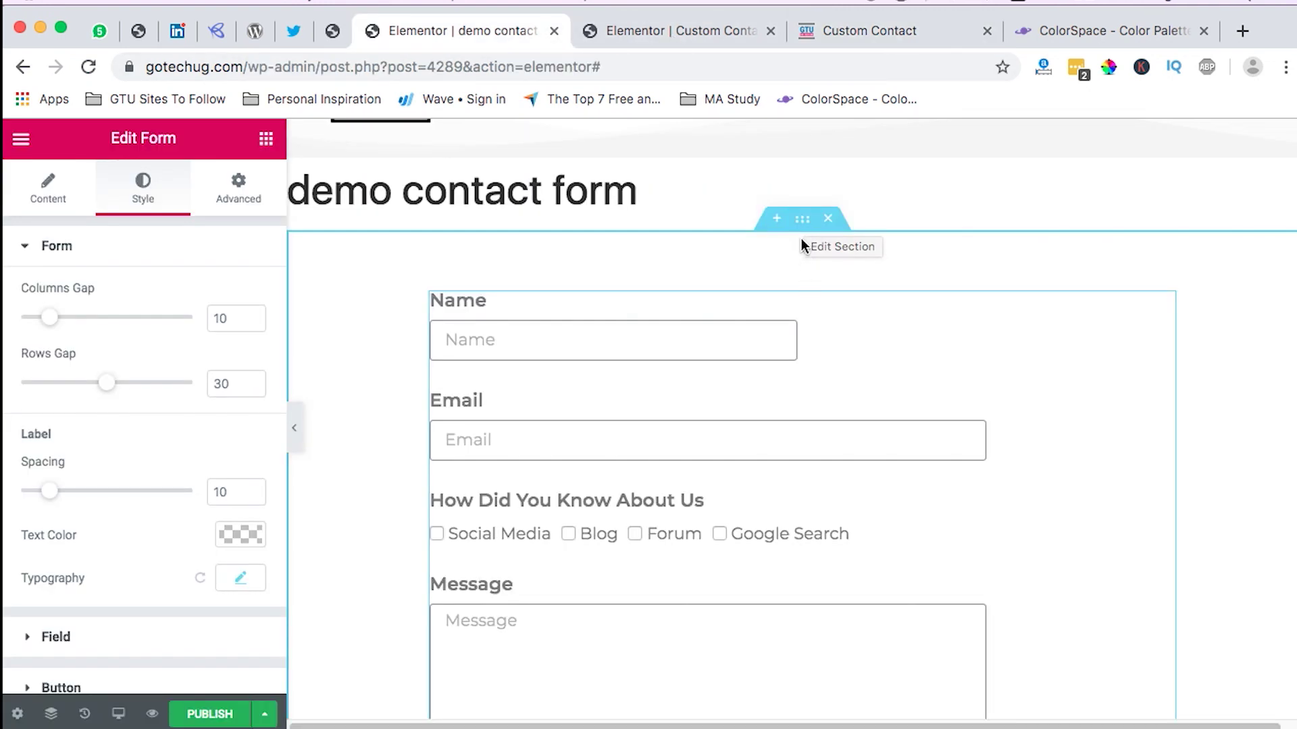
{"action": "left_click", "coordinate": [803, 218]}
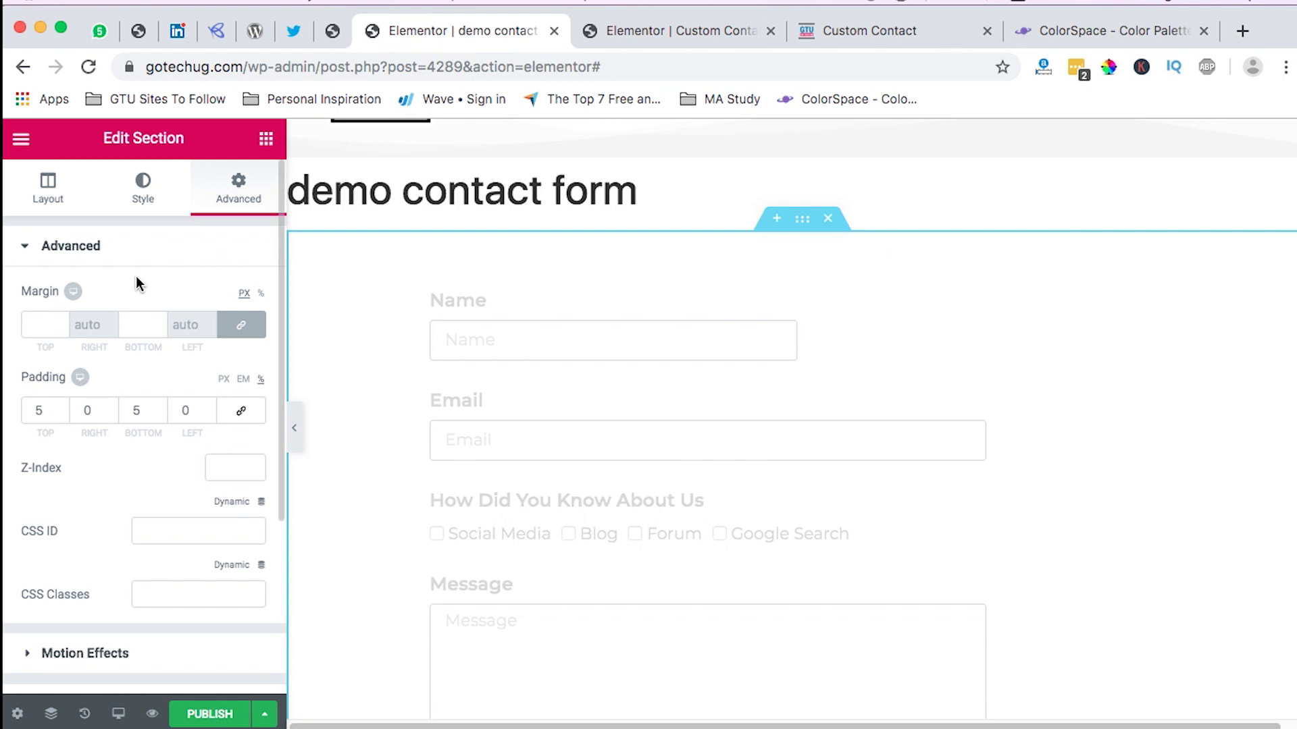
Step: Give the section a Classic background image: the laptop-on-desk photo Rank-well-on-google.jpg
{"action": "left_click", "coordinate": [142, 188]}
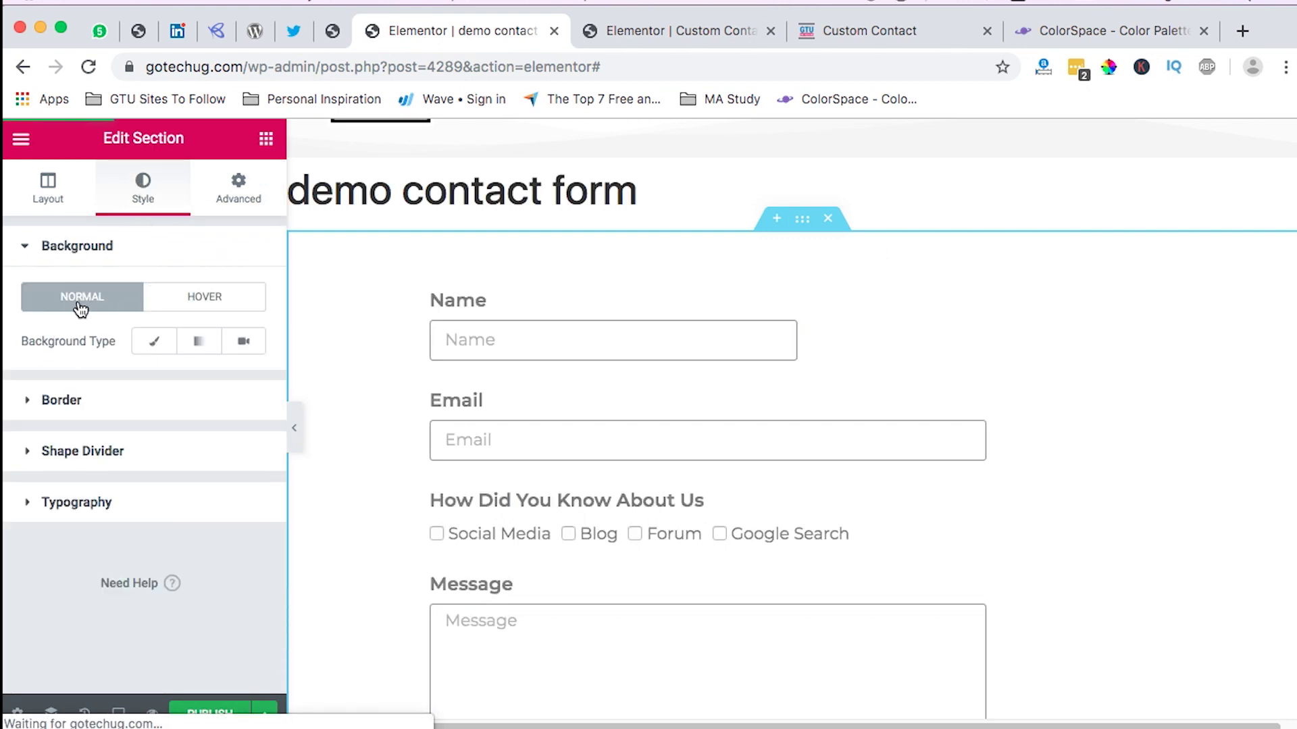
{"action": "left_click", "coordinate": [154, 343]}
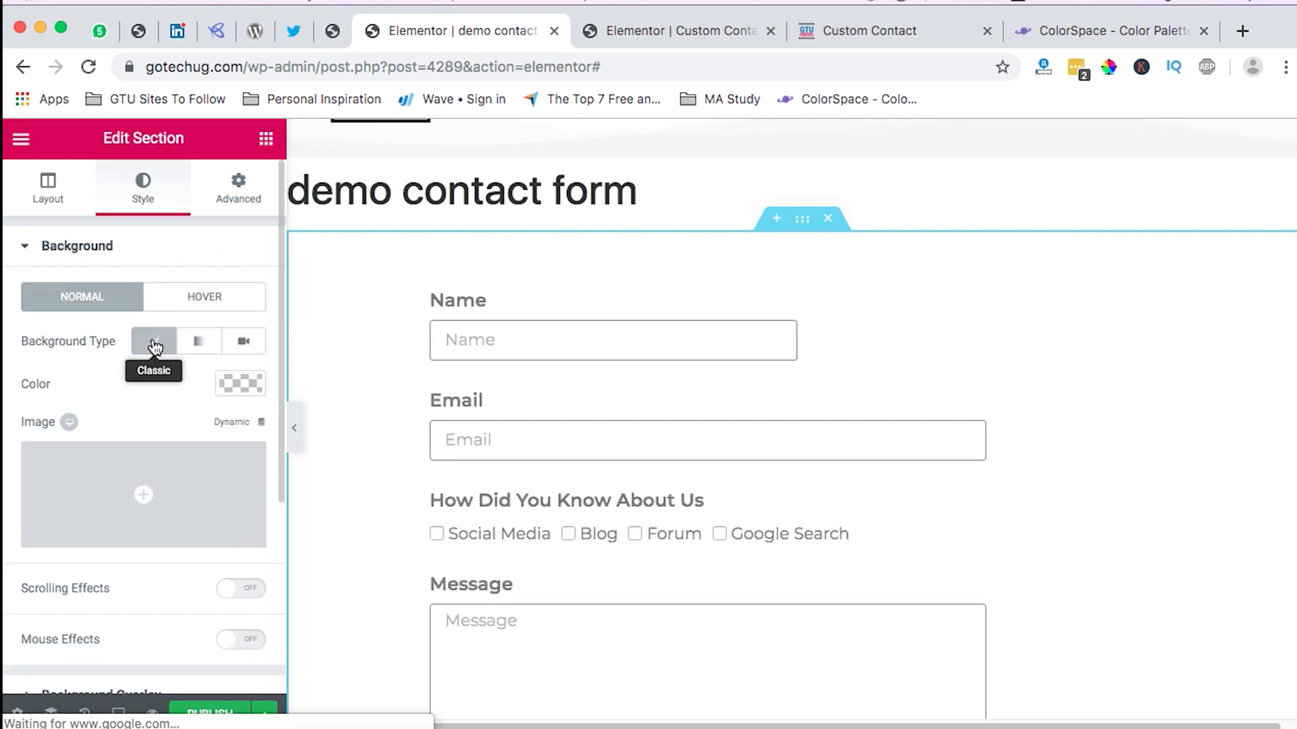
{"action": "left_click", "coordinate": [137, 505]}
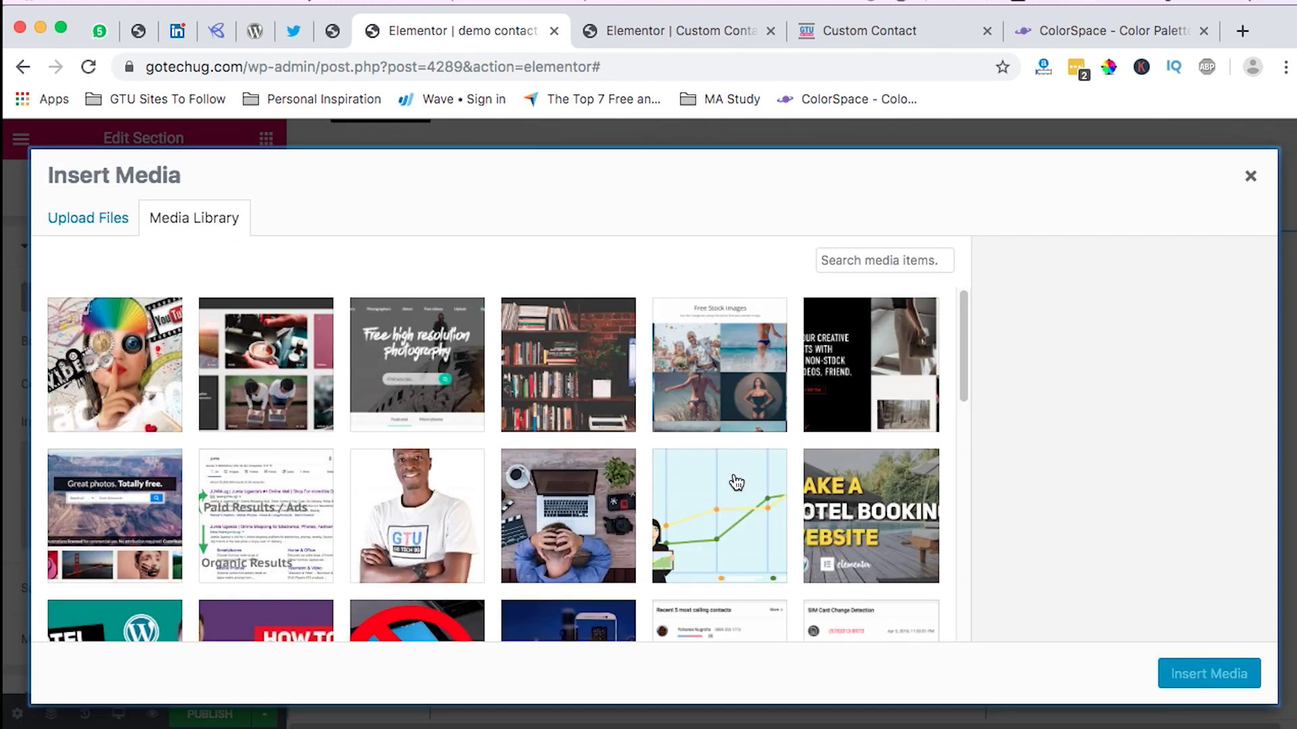
{"action": "left_click", "coordinate": [588, 554]}
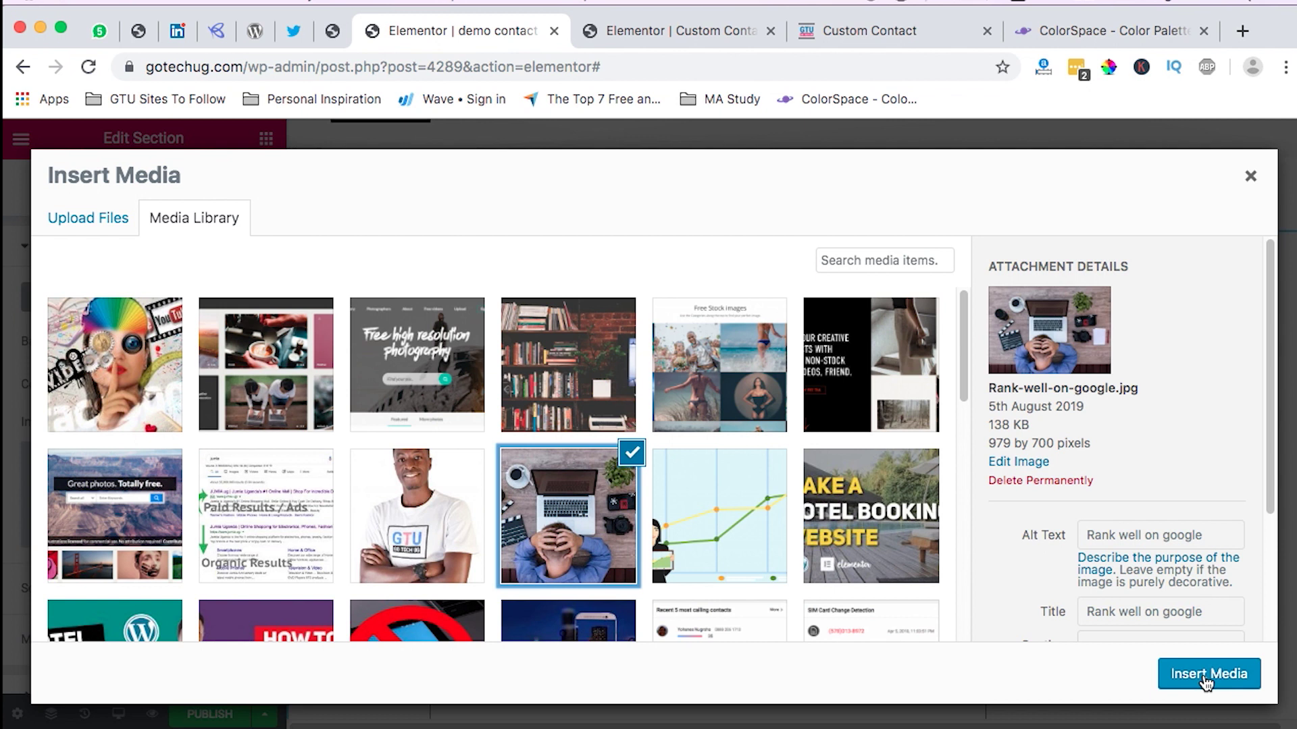
{"action": "left_click", "coordinate": [1206, 684]}
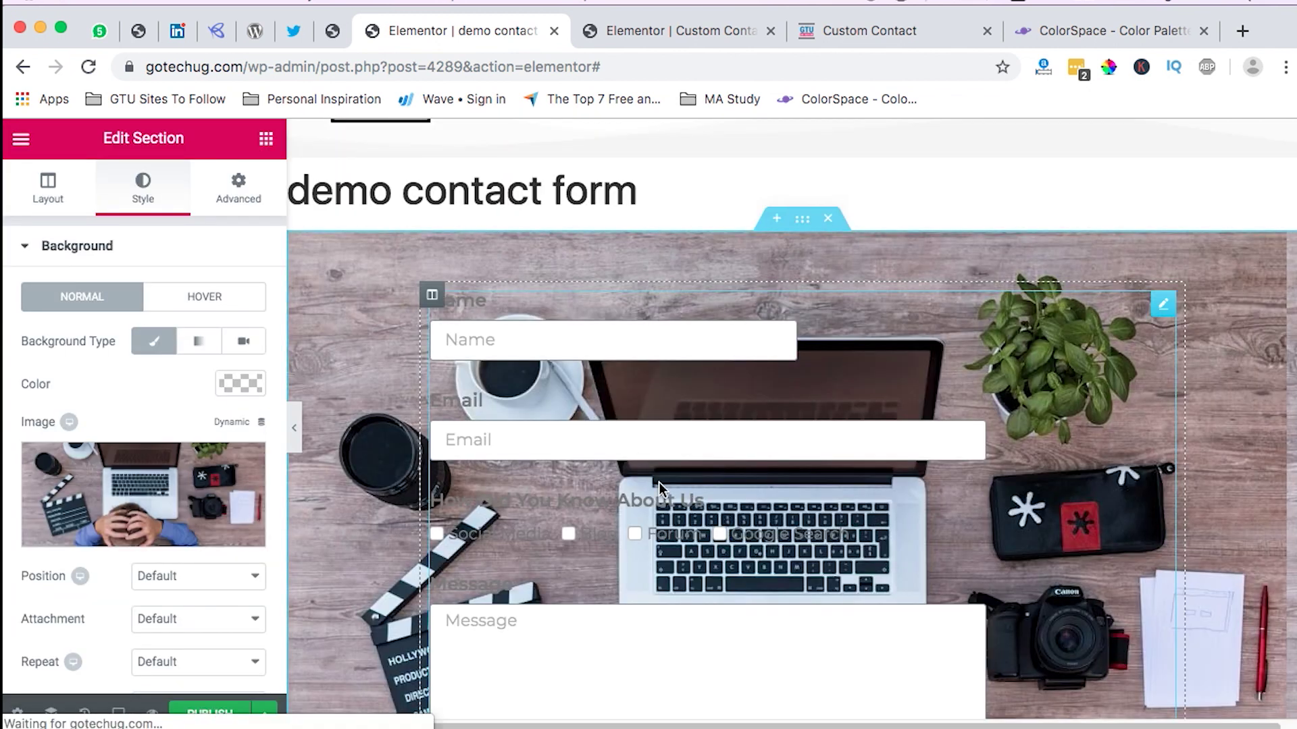
{"action": "scroll", "coordinate": [98, 305], "scroll_direction": "down", "scroll_amount": 2}
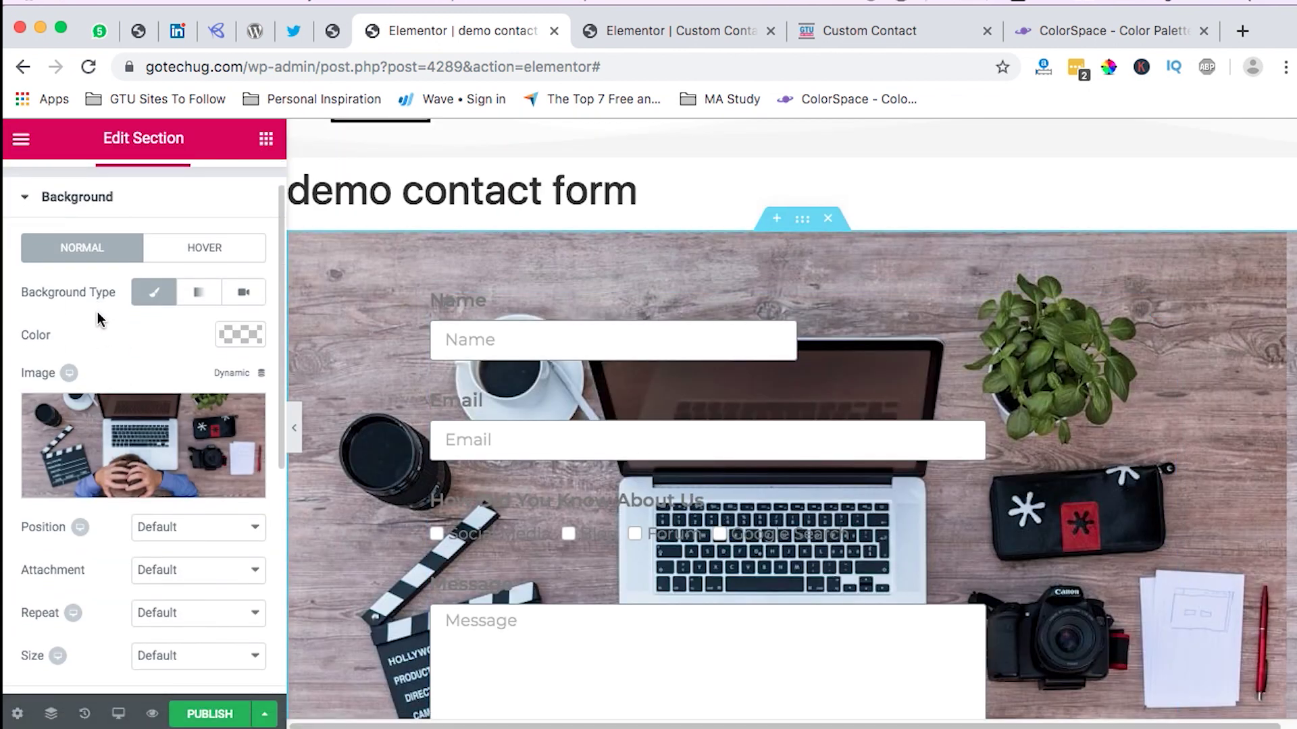
{"action": "scroll", "coordinate": [99, 310], "scroll_direction": "up", "scroll_amount": 1}
{"action": "left_click", "coordinate": [86, 247]}
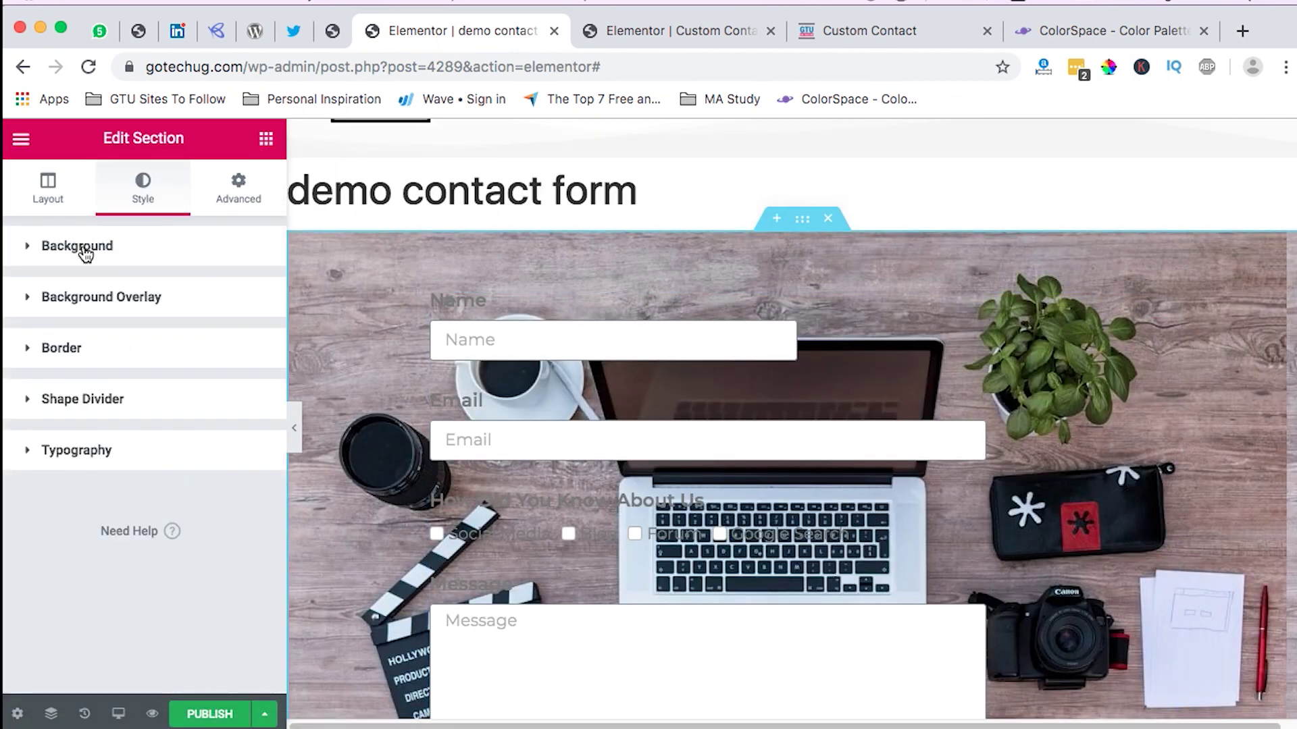
Step: Make the section's background overlay a gradient with #00B194 teal as its first colour
{"action": "left_click", "coordinate": [104, 301]}
{"action": "scroll", "coordinate": [172, 427], "scroll_direction": "down", "scroll_amount": 2}
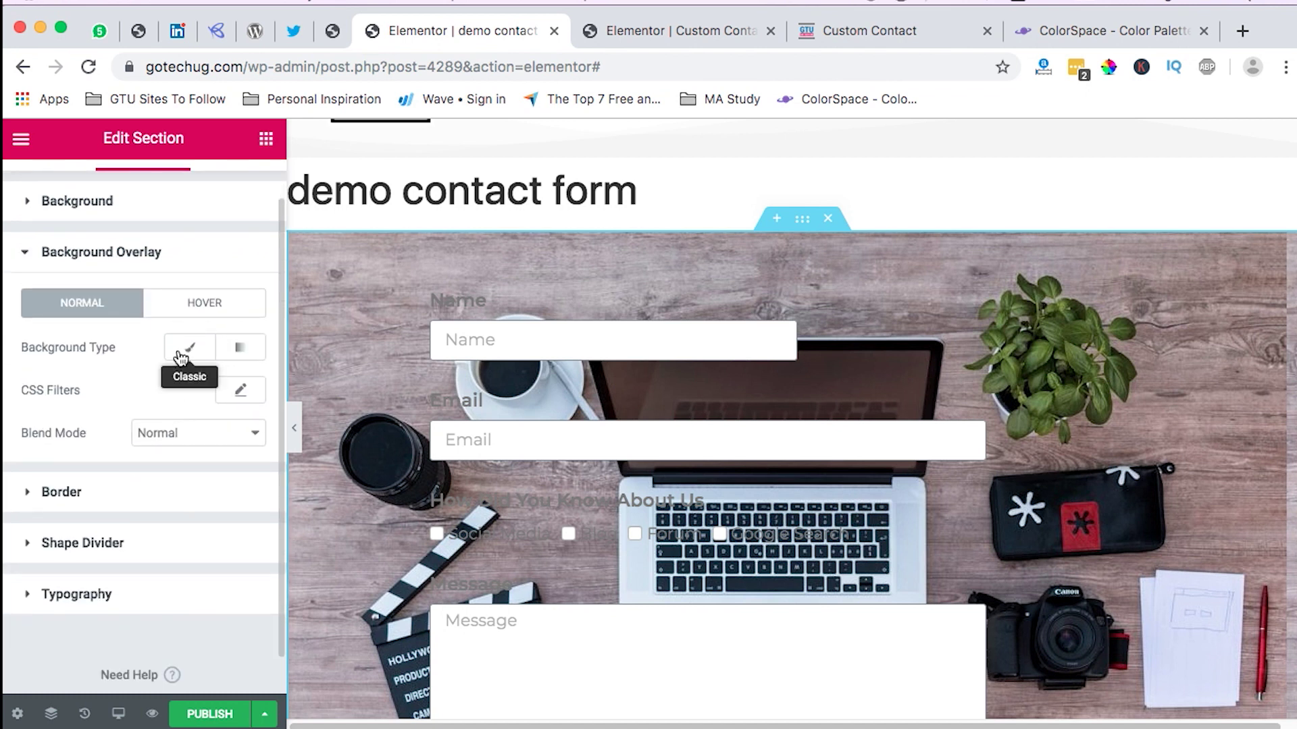
{"action": "left_click", "coordinate": [240, 348]}
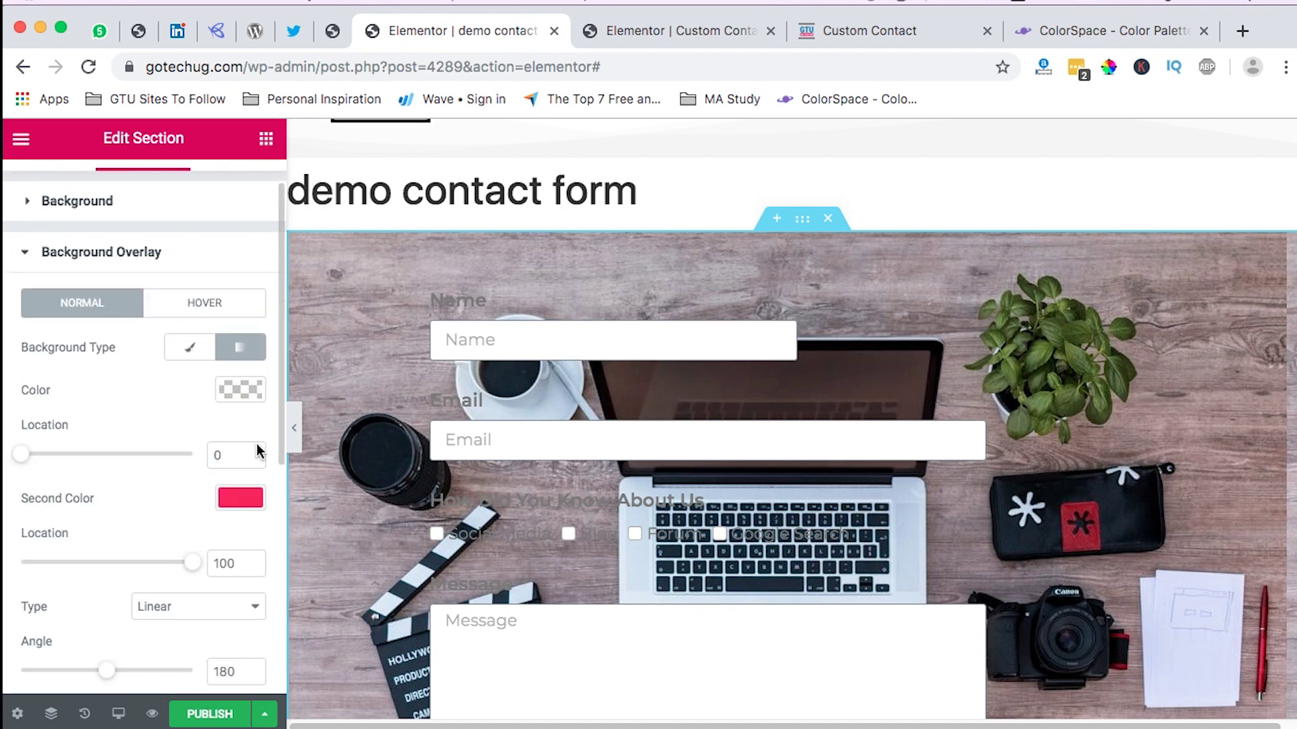
{"action": "left_click", "coordinate": [1090, 31]}
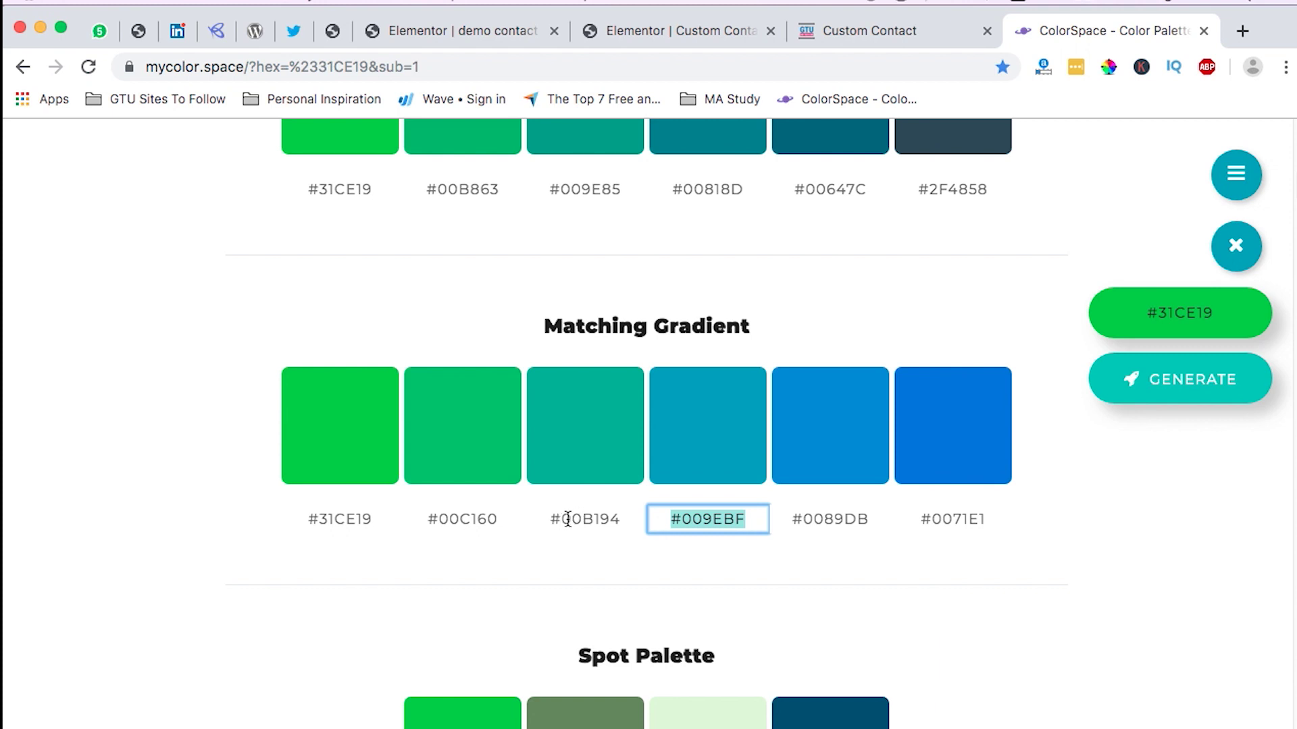
{"action": "left_click", "coordinate": [567, 518]}
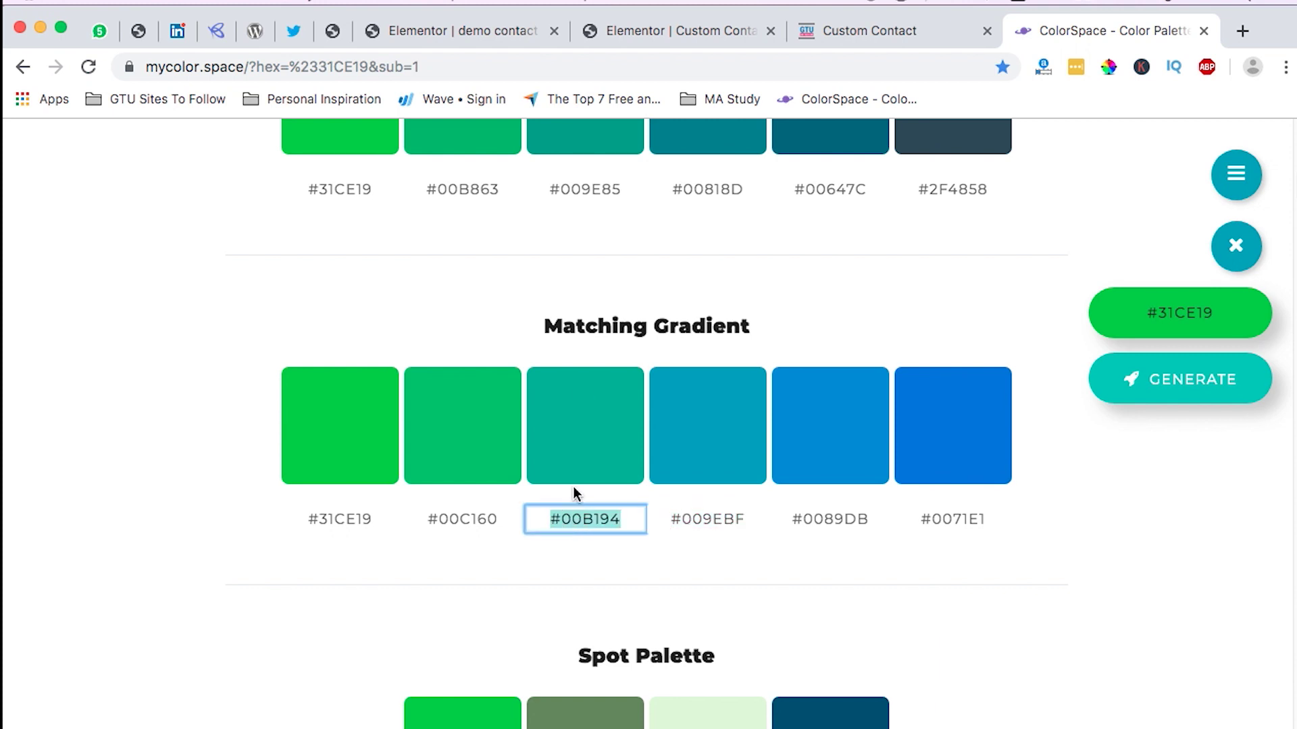
{"action": "left_click", "coordinate": [396, 31]}
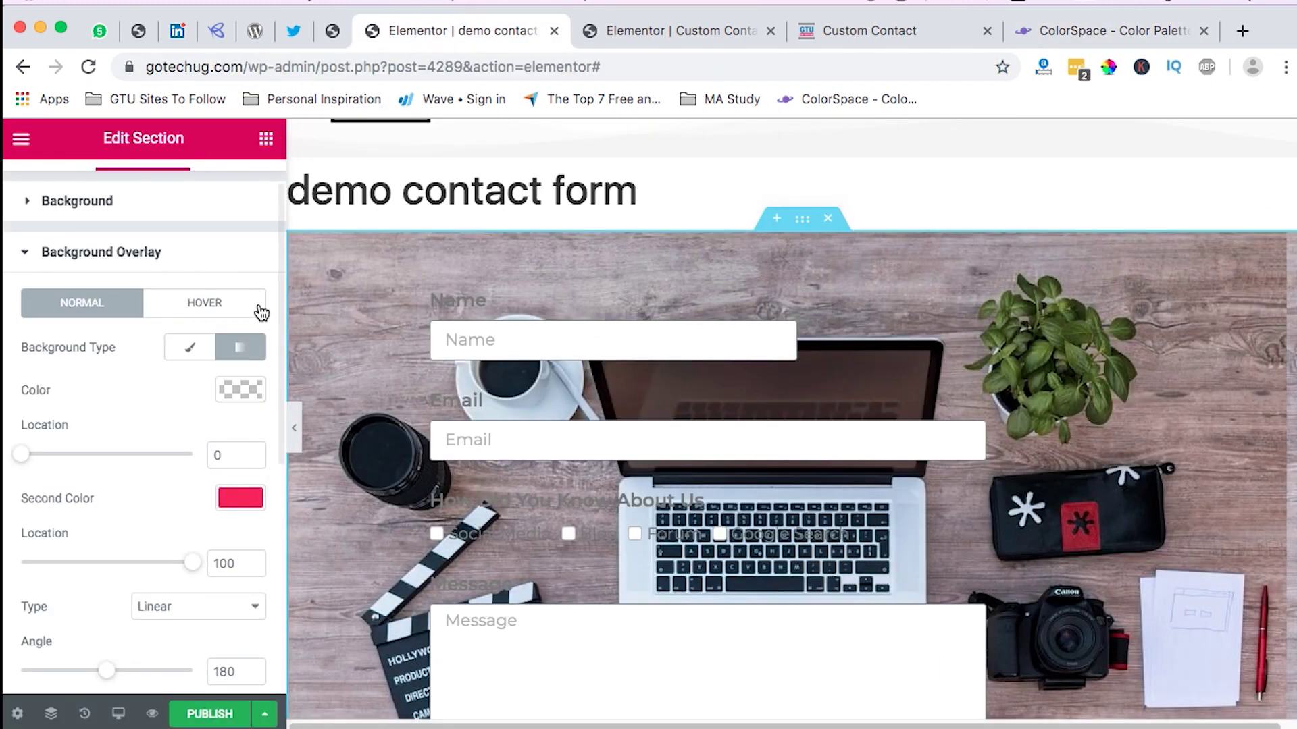
{"action": "left_click", "coordinate": [241, 391]}
{"action": "left_click", "coordinate": [104, 391]}
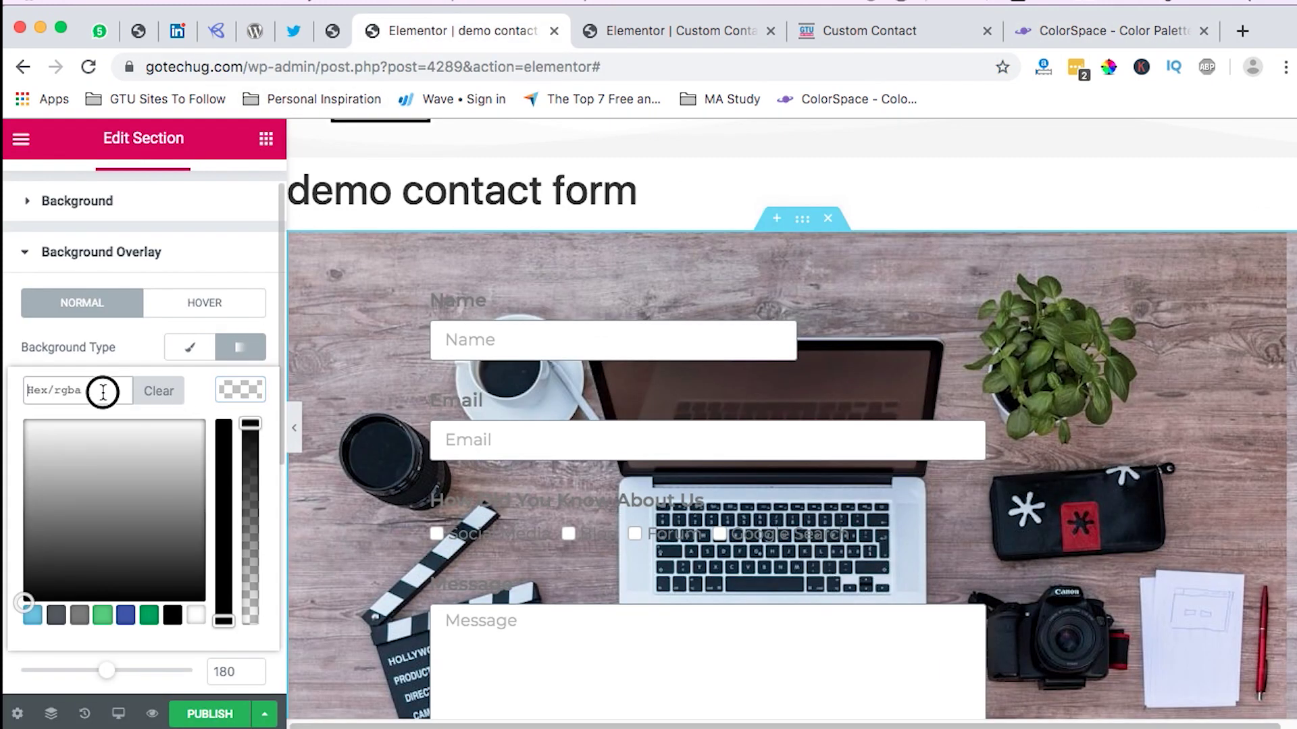
{"action": "type", "text": "#00b194"}
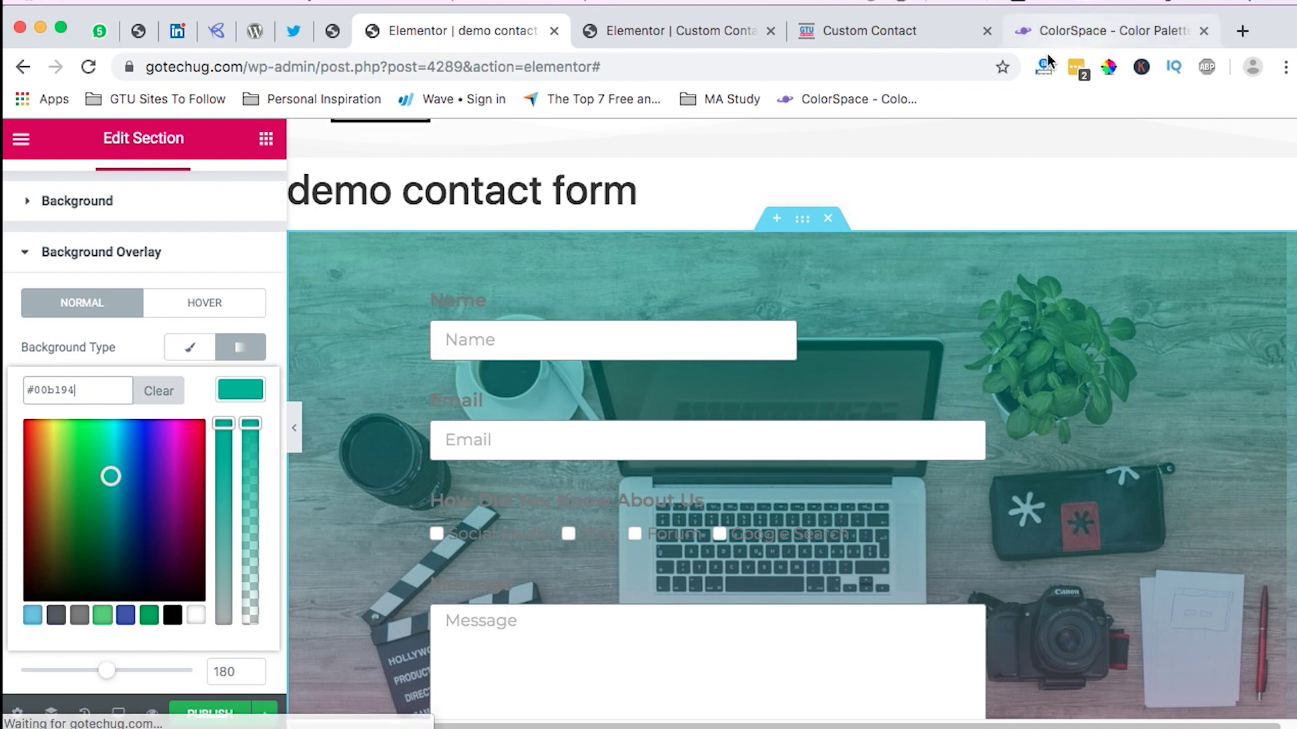
Step: Set the overlay gradient's second colour to #009ebf, copied from the colour palette site
{"action": "left_click", "coordinate": [1036, 31]}
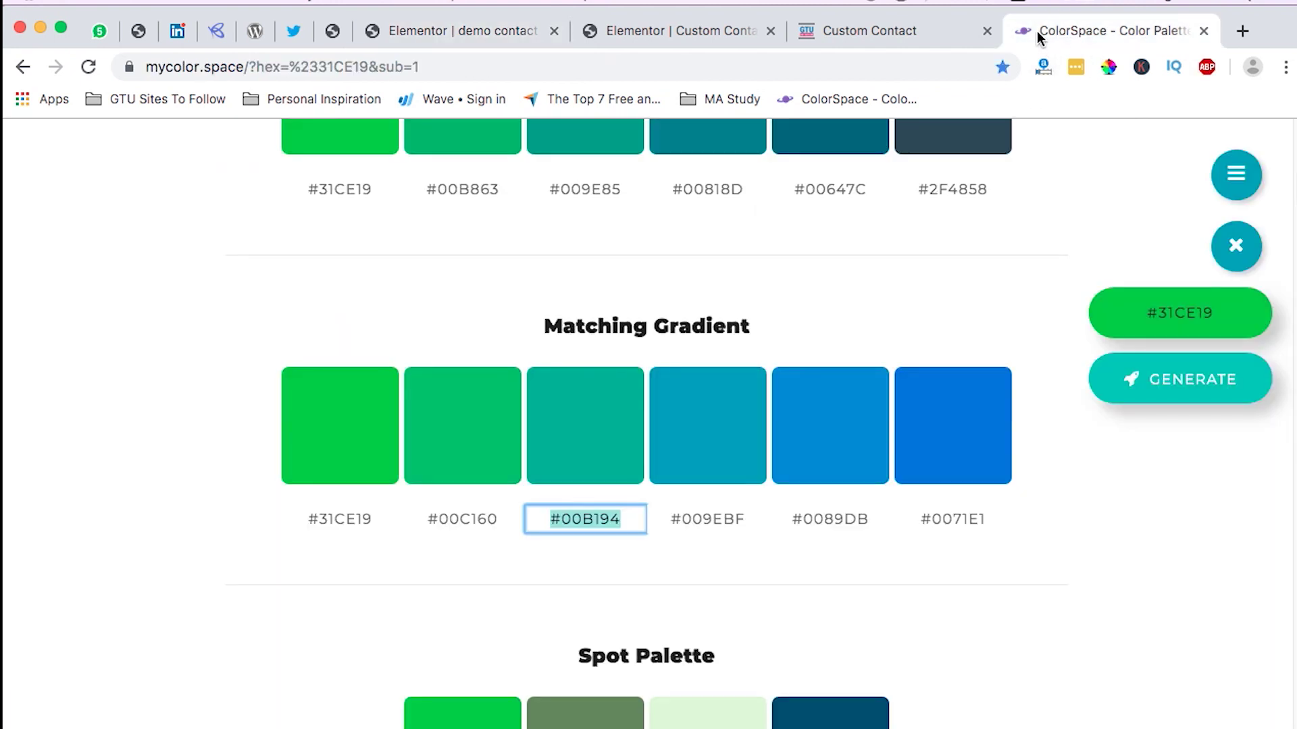
{"action": "left_click", "coordinate": [720, 519]}
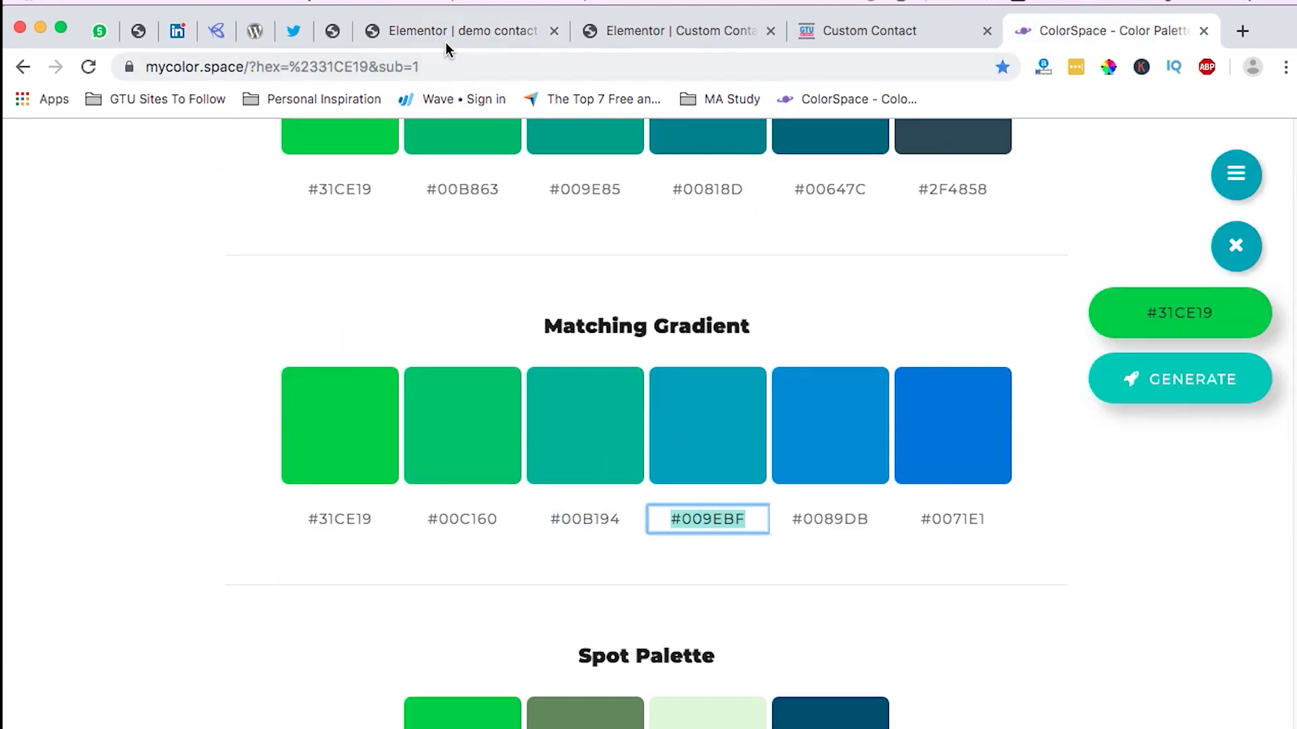
{"action": "left_click", "coordinate": [446, 41]}
{"action": "left_click", "coordinate": [238, 402]}
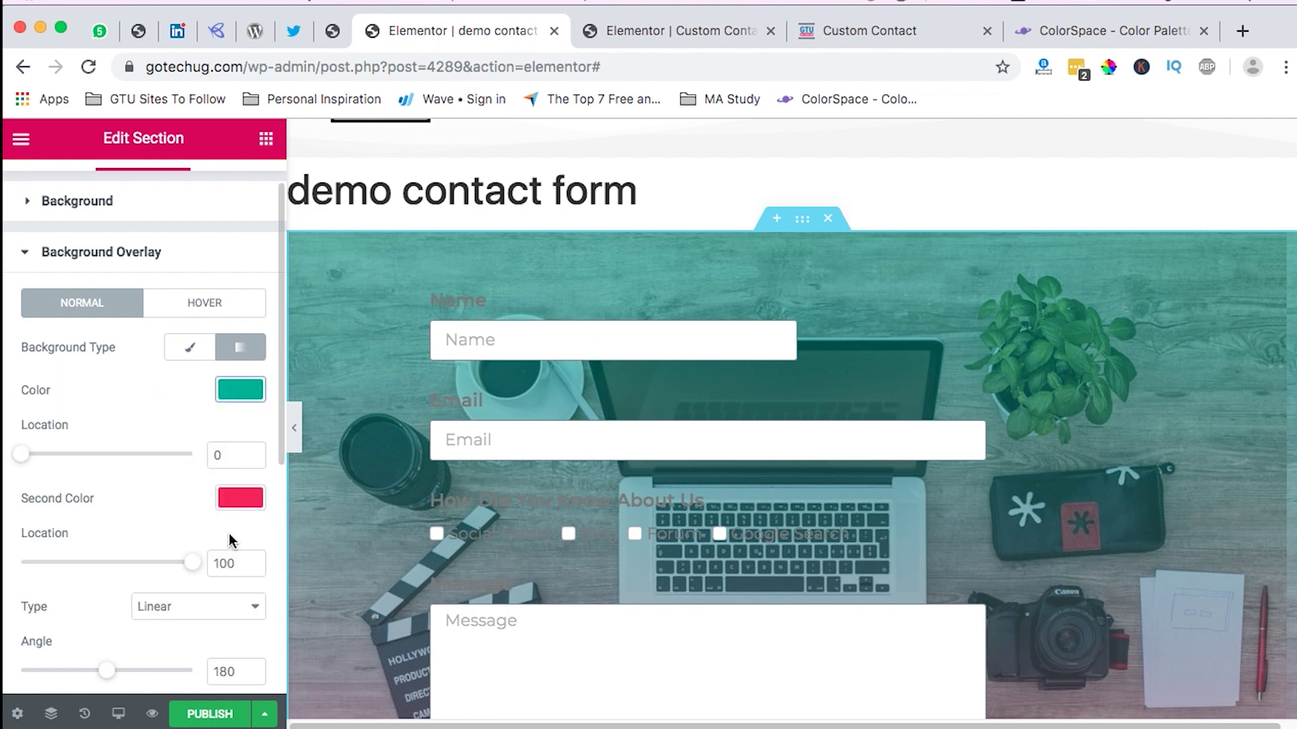
{"action": "left_click", "coordinate": [240, 498]}
{"action": "left_click", "coordinate": [103, 492]}
{"action": "type", "text": "#009ebf"}
{"action": "left_click", "coordinate": [186, 456]}
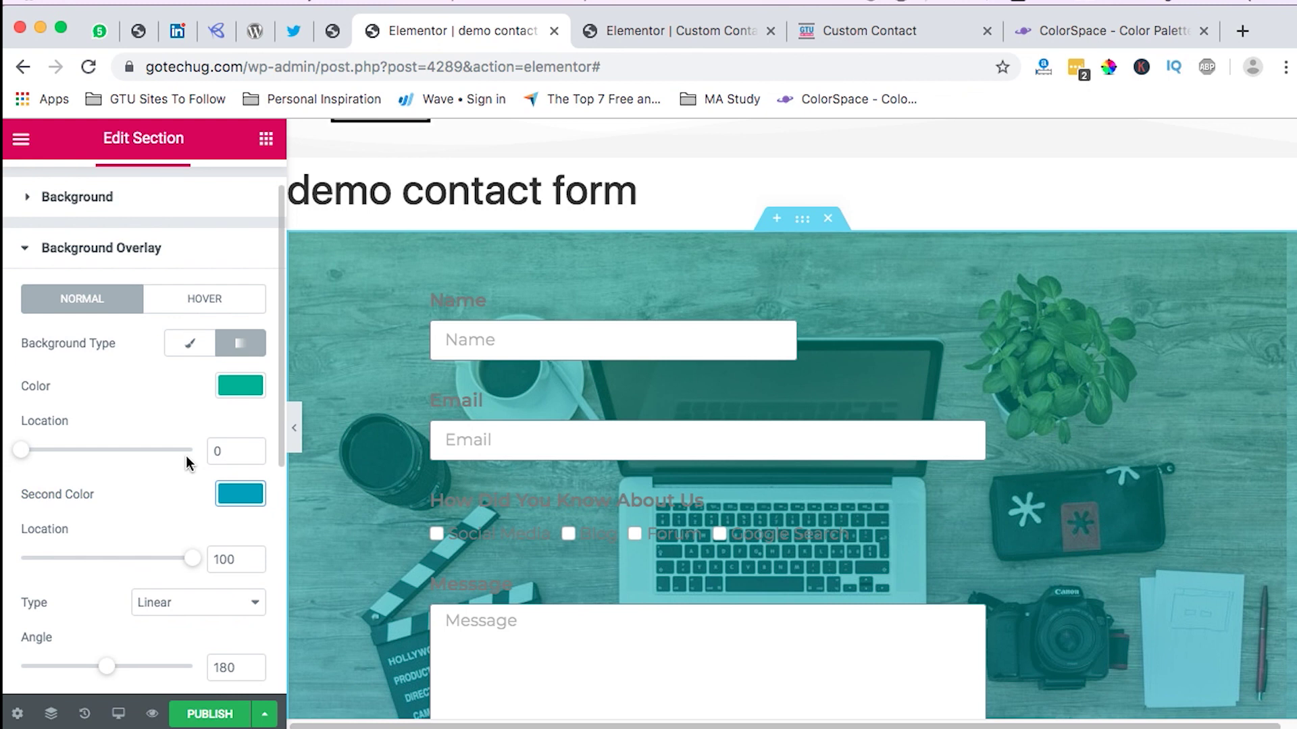
Step: Raise the background overlay opacity to 0.95 so the laptop photo barely shows
{"action": "scroll", "coordinate": [188, 459], "scroll_direction": "down", "scroll_amount": 5}
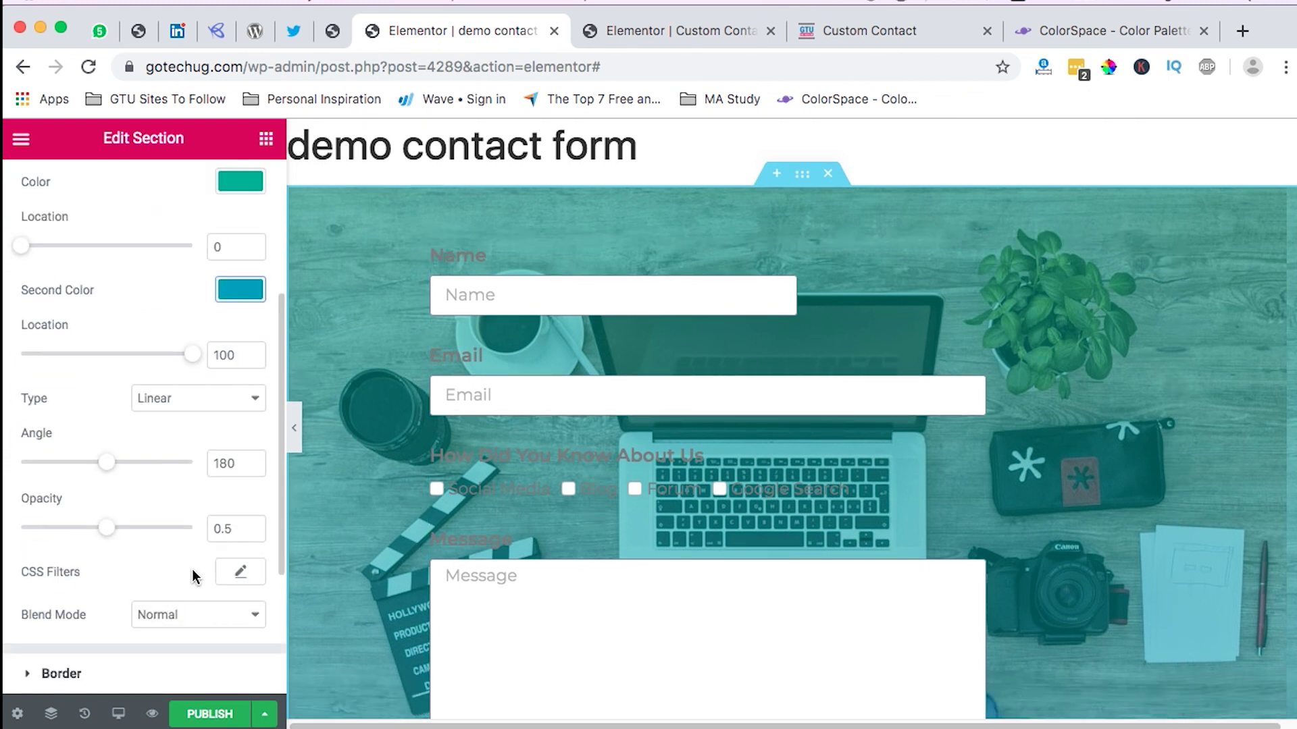
{"action": "left_click_drag", "start_coordinate": [111, 537], "coordinate": [235, 529]}
{"action": "type", "text": "5"}
{"action": "scroll", "coordinate": [914, 579], "scroll_direction": "down", "scroll_amount": 7}
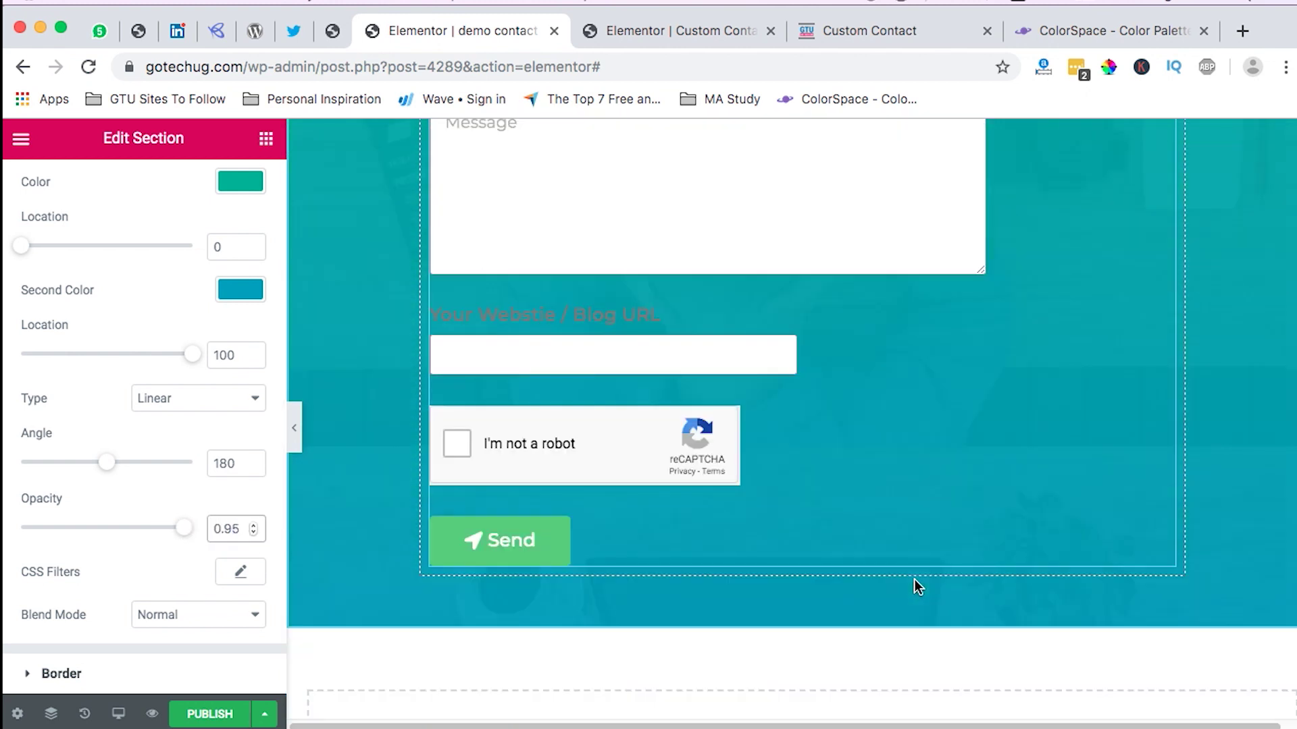
{"action": "scroll", "coordinate": [914, 586], "scroll_direction": "up", "scroll_amount": 7}
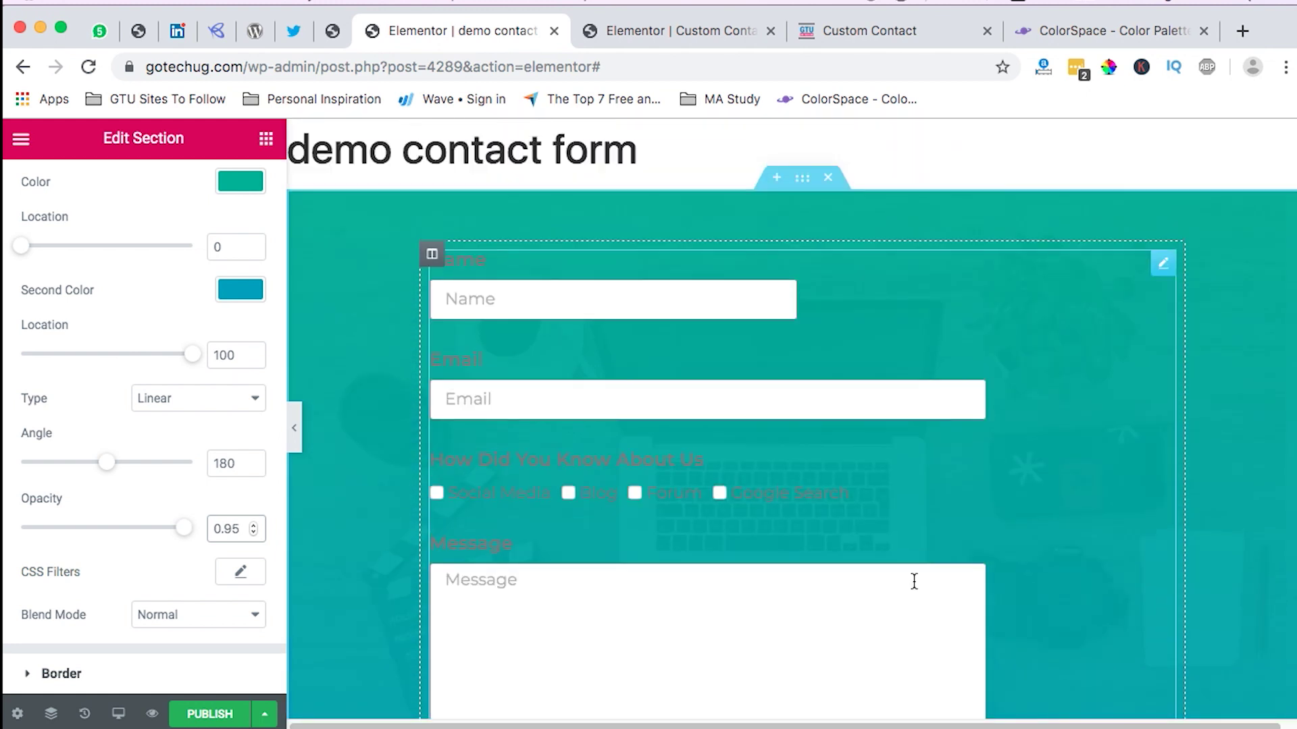
{"action": "scroll", "coordinate": [913, 583], "scroll_direction": "up", "scroll_amount": 1}
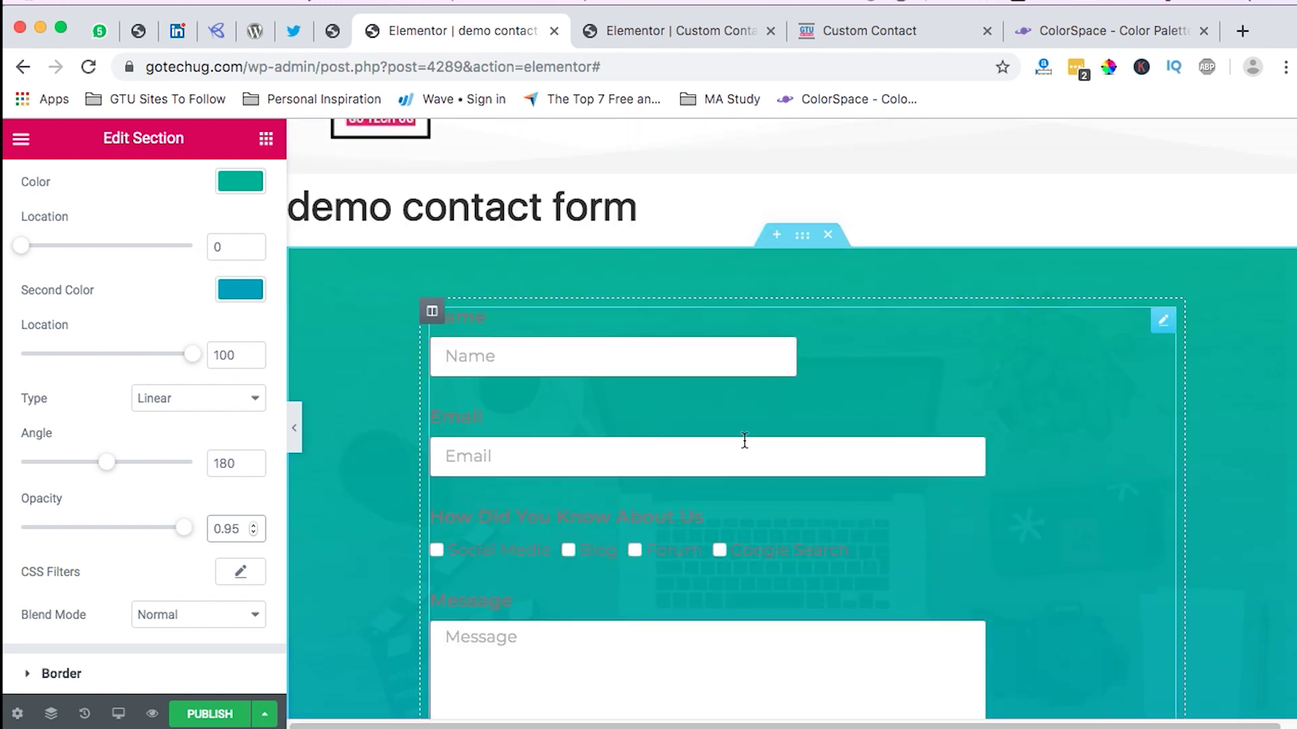
Step: Set the contact form's Label Text Color to the white preset swatch
{"action": "left_click", "coordinate": [1162, 323]}
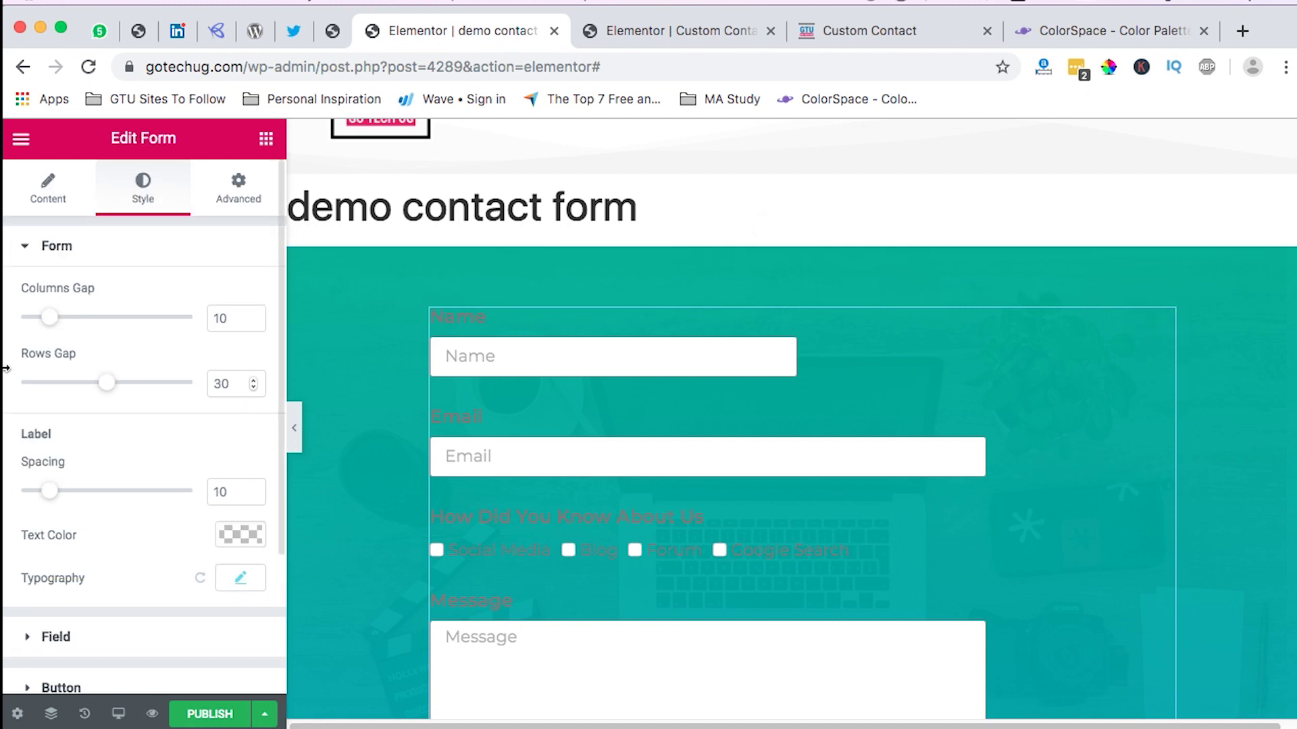
{"action": "scroll", "coordinate": [192, 540], "scroll_direction": "down", "scroll_amount": 1}
{"action": "scroll", "coordinate": [196, 533], "scroll_direction": "down", "scroll_amount": 2}
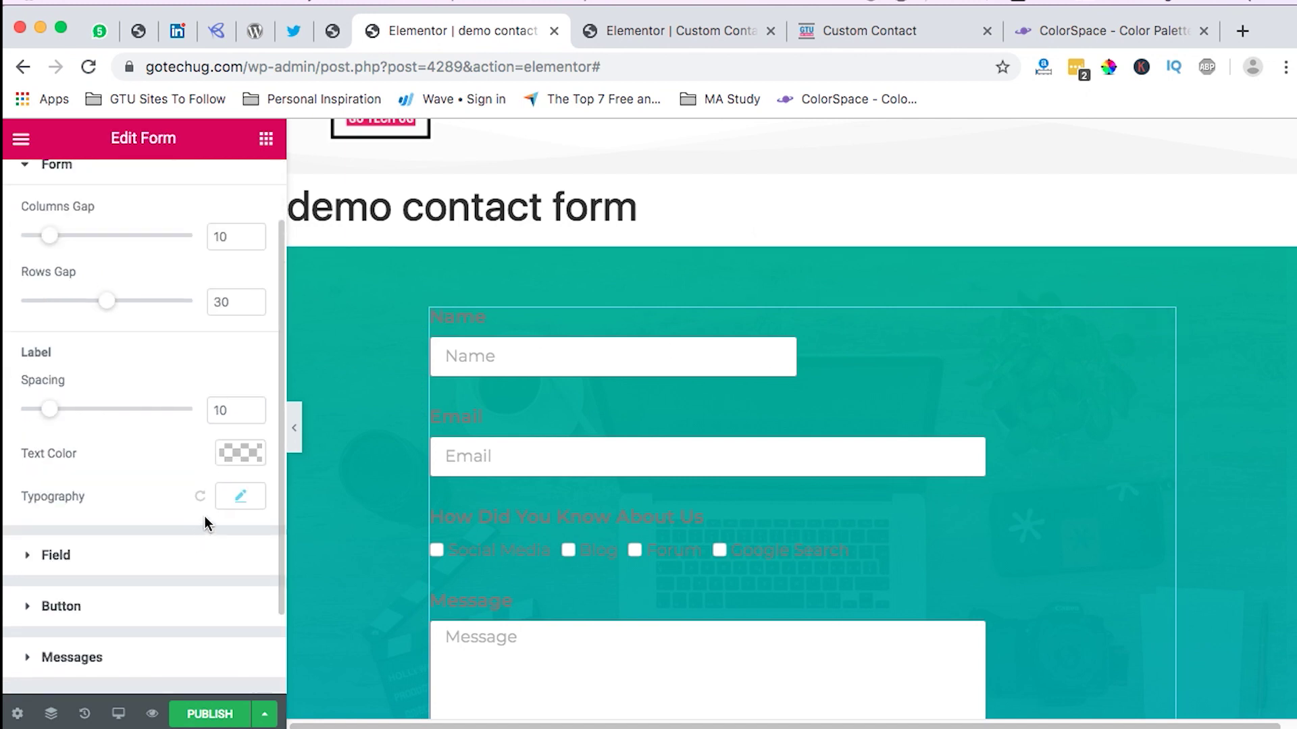
{"action": "left_click", "coordinate": [242, 454]}
{"action": "scroll", "coordinate": [71, 516], "scroll_direction": "down", "scroll_amount": 3}
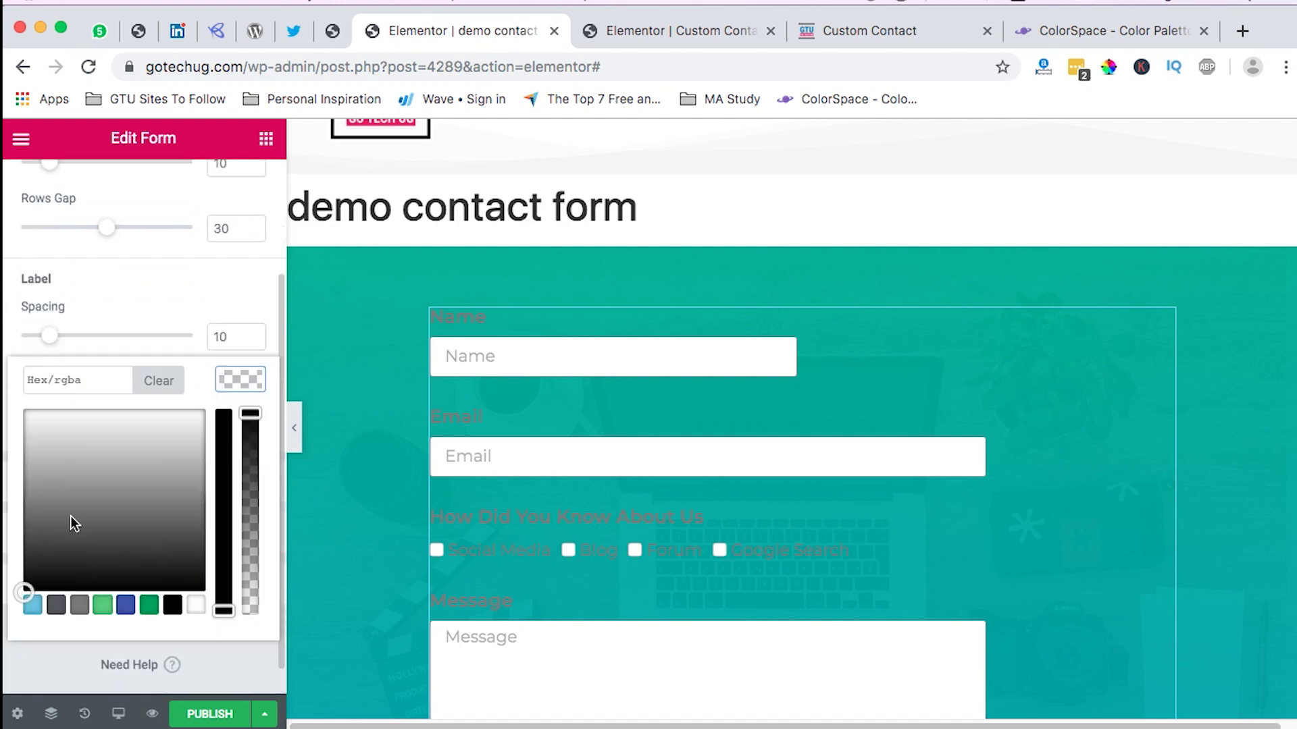
{"action": "left_click", "coordinate": [197, 575]}
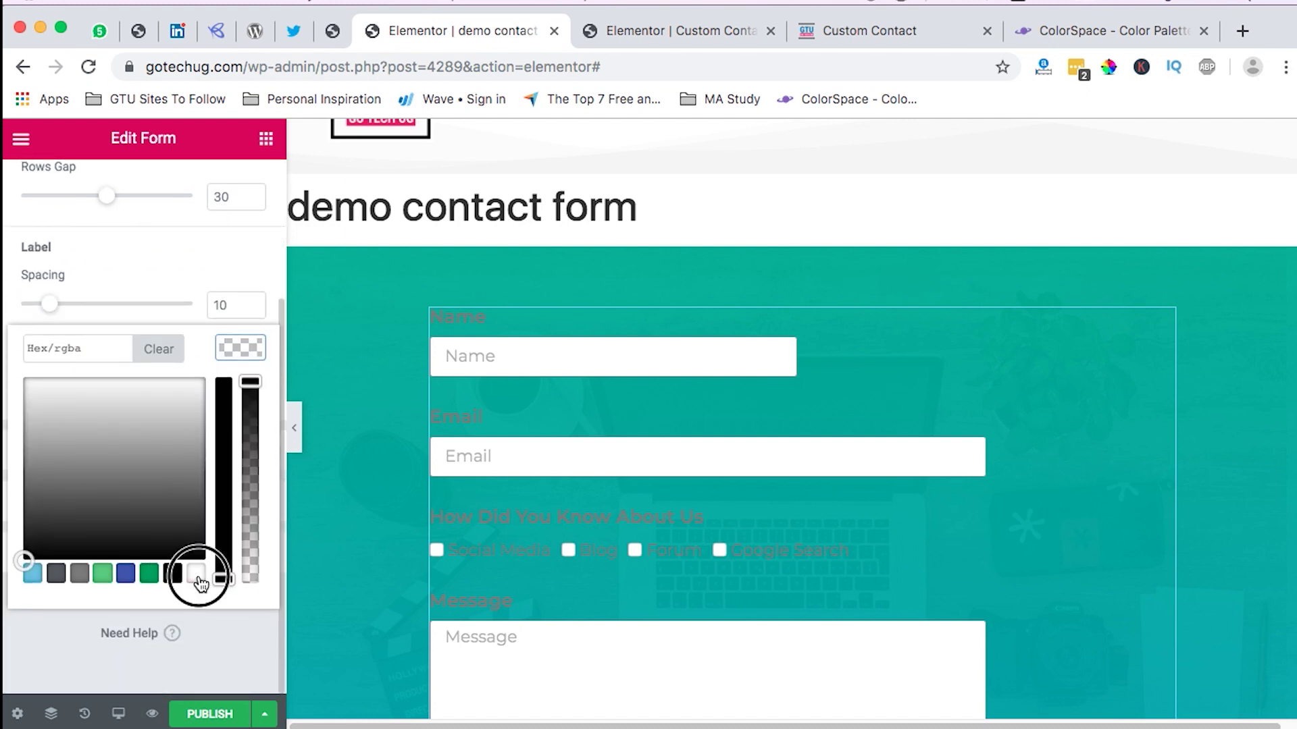
{"action": "left_click", "coordinate": [250, 349]}
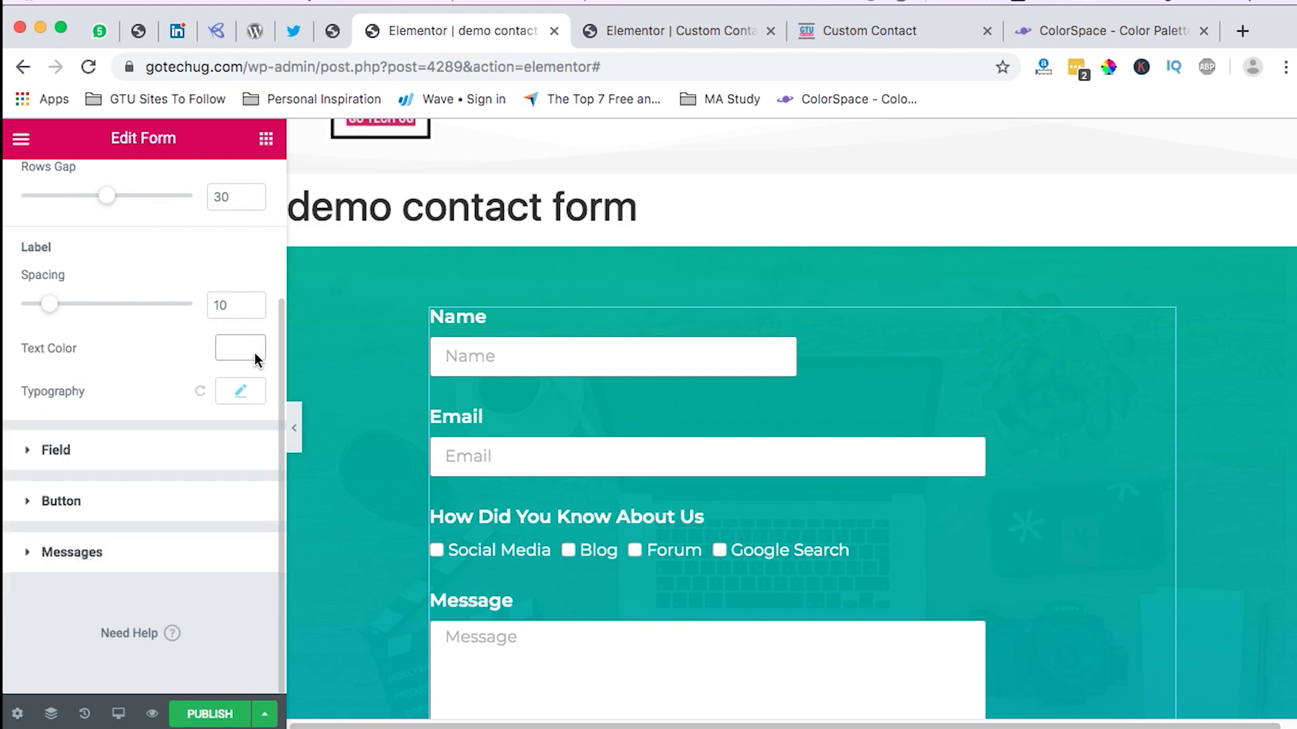
{"action": "scroll", "coordinate": [959, 517], "scroll_direction": "down", "scroll_amount": 3}
{"action": "scroll", "coordinate": [959, 518], "scroll_direction": "down", "scroll_amount": 3}
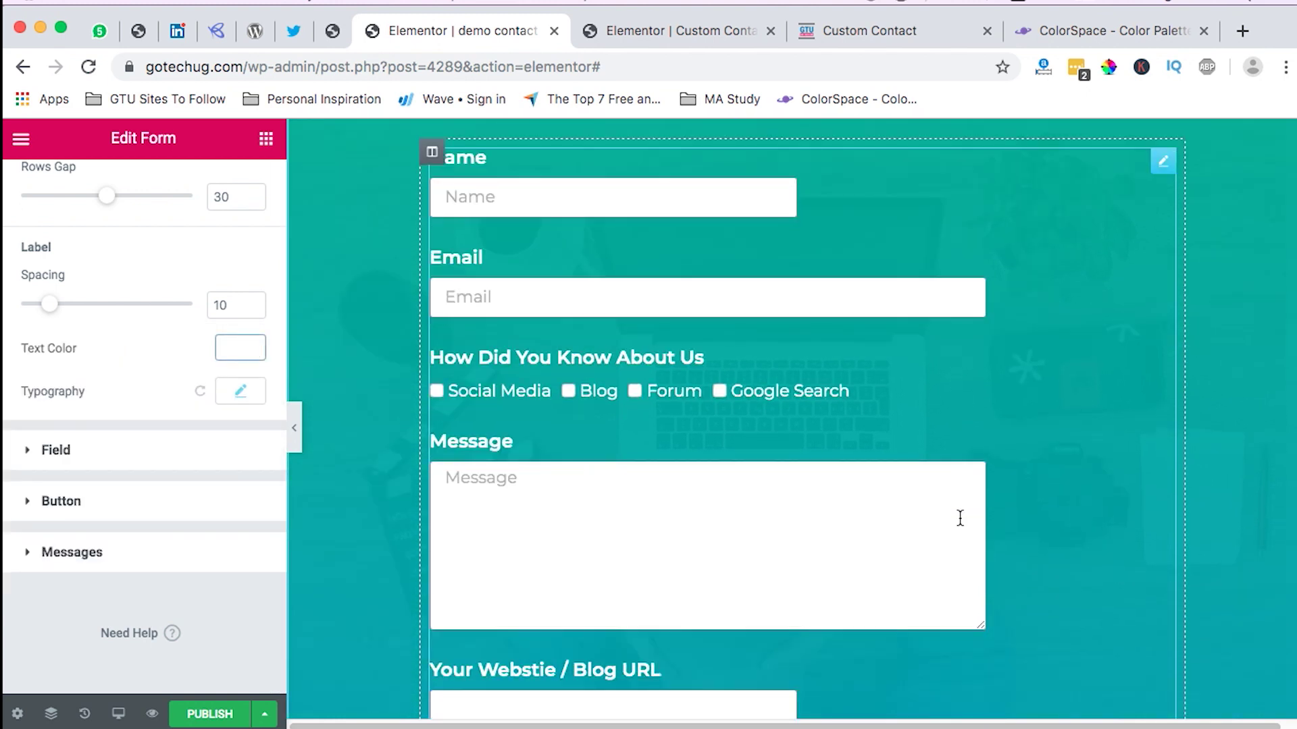
{"action": "scroll", "coordinate": [959, 517], "scroll_direction": "down", "scroll_amount": 2}
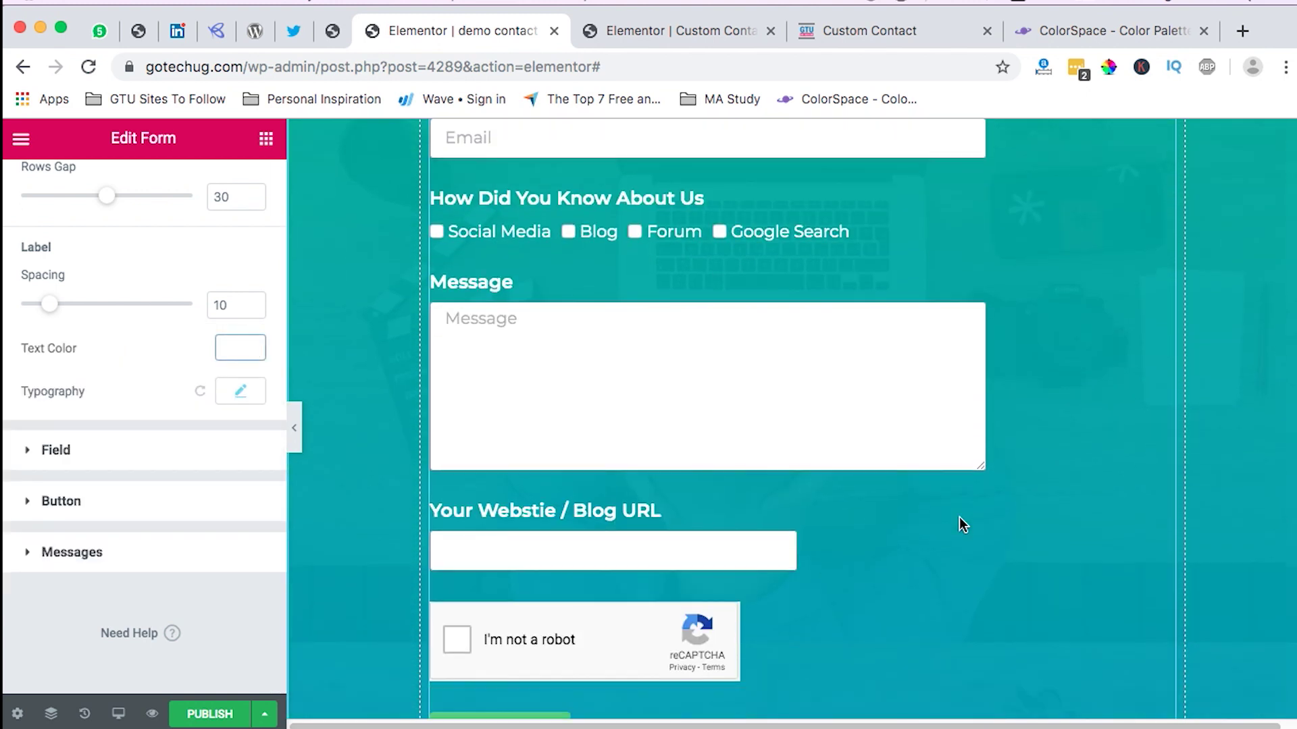
{"action": "scroll", "coordinate": [962, 525], "scroll_direction": "down", "scroll_amount": 1}
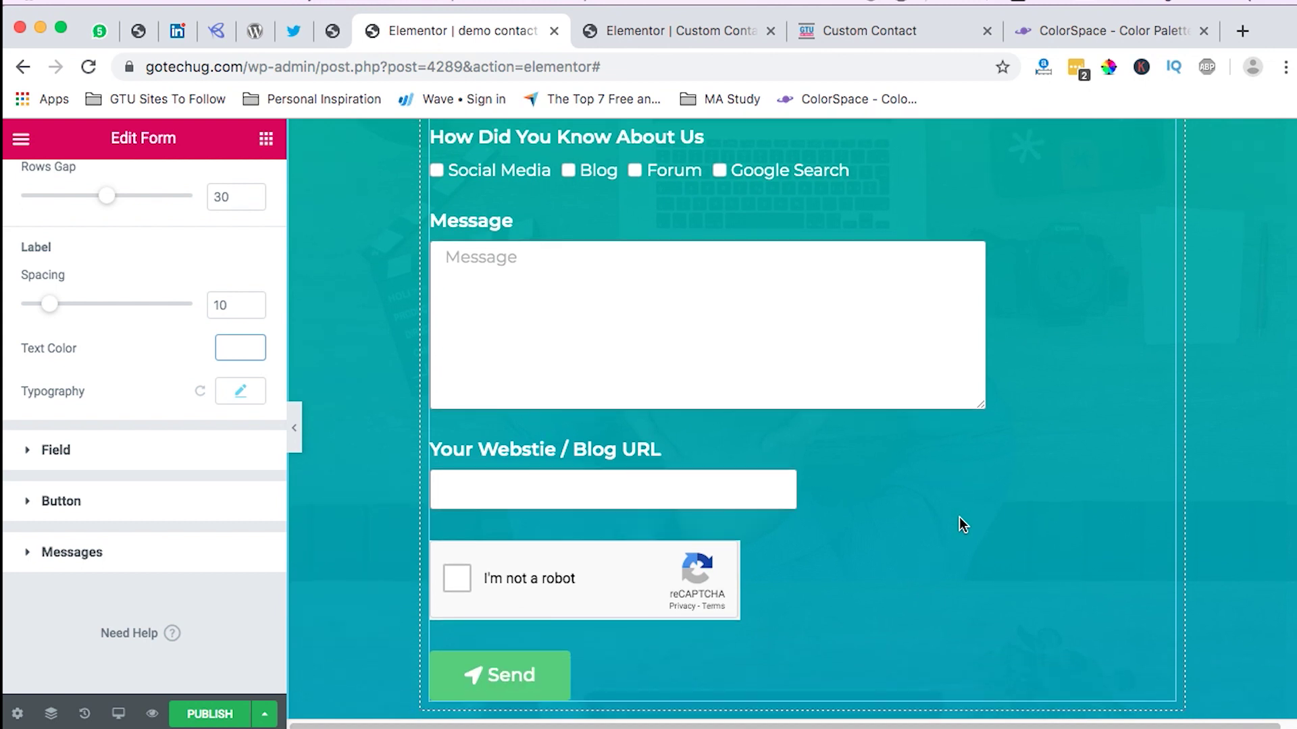
{"action": "scroll", "coordinate": [962, 525], "scroll_direction": "up", "scroll_amount": 2}
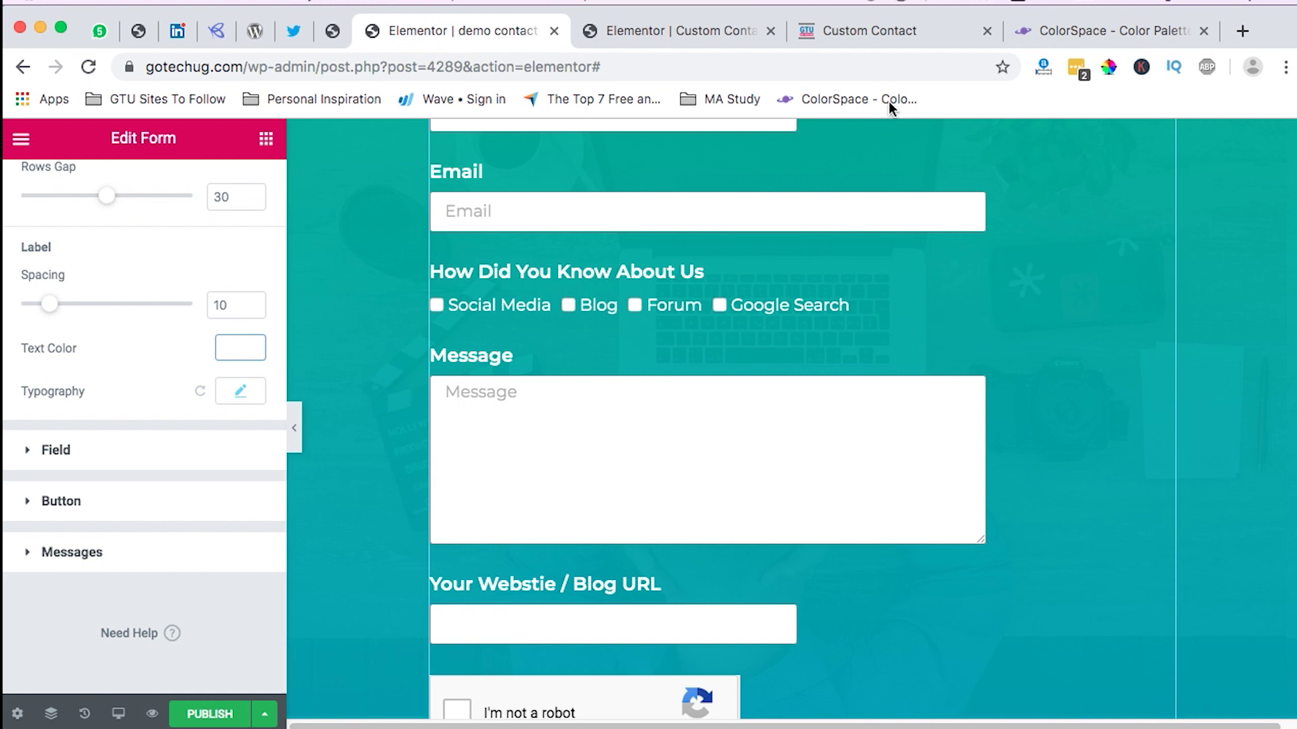
Step: Submit the form on the live Custom Contact page to test Send, then return to the editor
{"action": "left_click", "coordinate": [894, 38]}
{"action": "scroll", "coordinate": [704, 436], "scroll_direction": "down", "scroll_amount": 5}
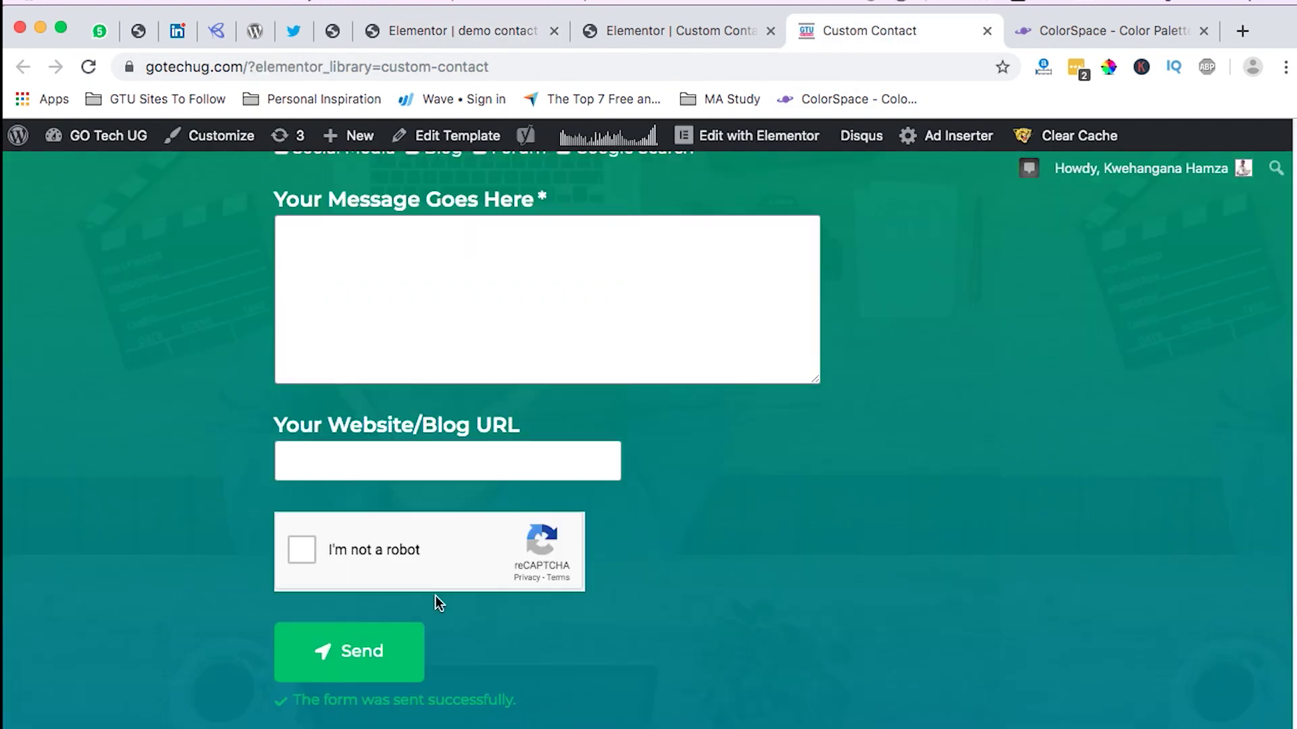
{"action": "left_click", "coordinate": [376, 655]}
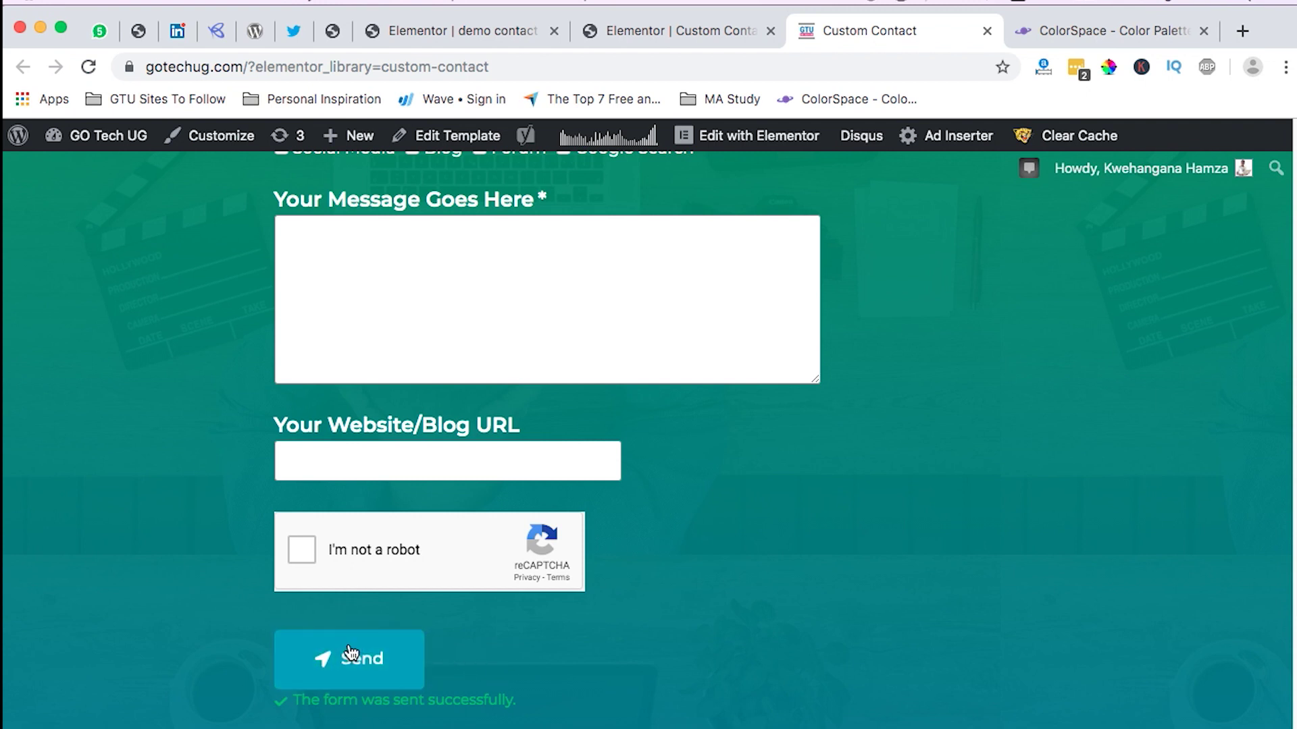
{"action": "left_click", "coordinate": [430, 36]}
Step: Give the Send button a #009EBF background colour, copied from the colour palette site
{"action": "scroll", "coordinate": [91, 351], "scroll_direction": "up", "scroll_amount": 5}
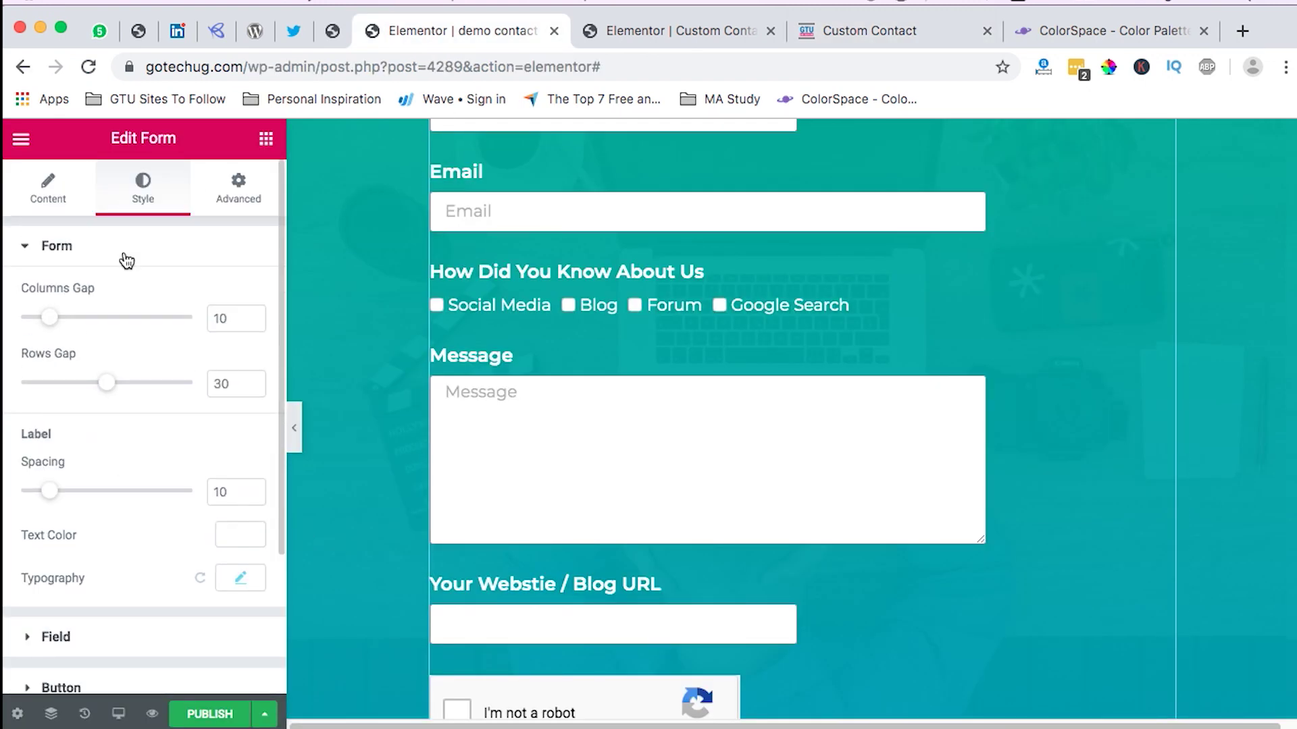
{"action": "scroll", "coordinate": [85, 428], "scroll_direction": "down", "scroll_amount": 5}
{"action": "left_click", "coordinate": [72, 537]}
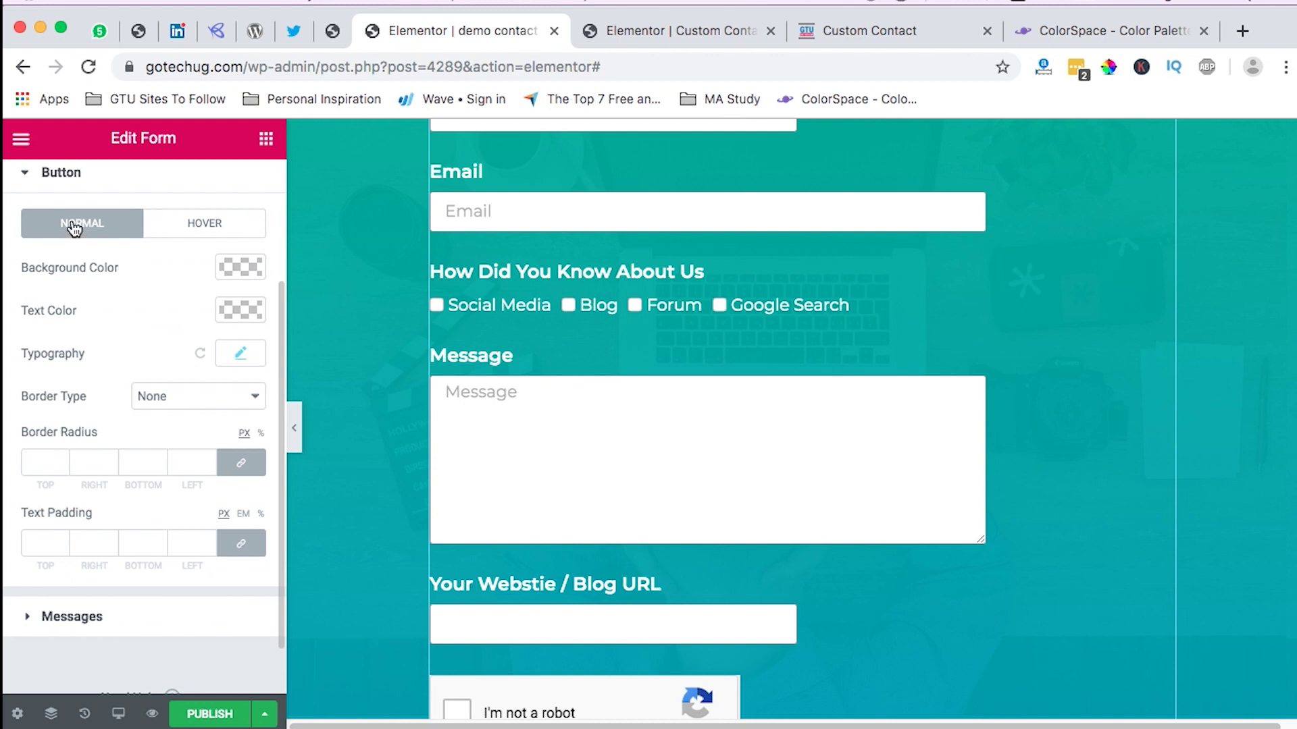
{"action": "left_click", "coordinate": [1101, 30]}
{"action": "double_click", "coordinate": [704, 520]}
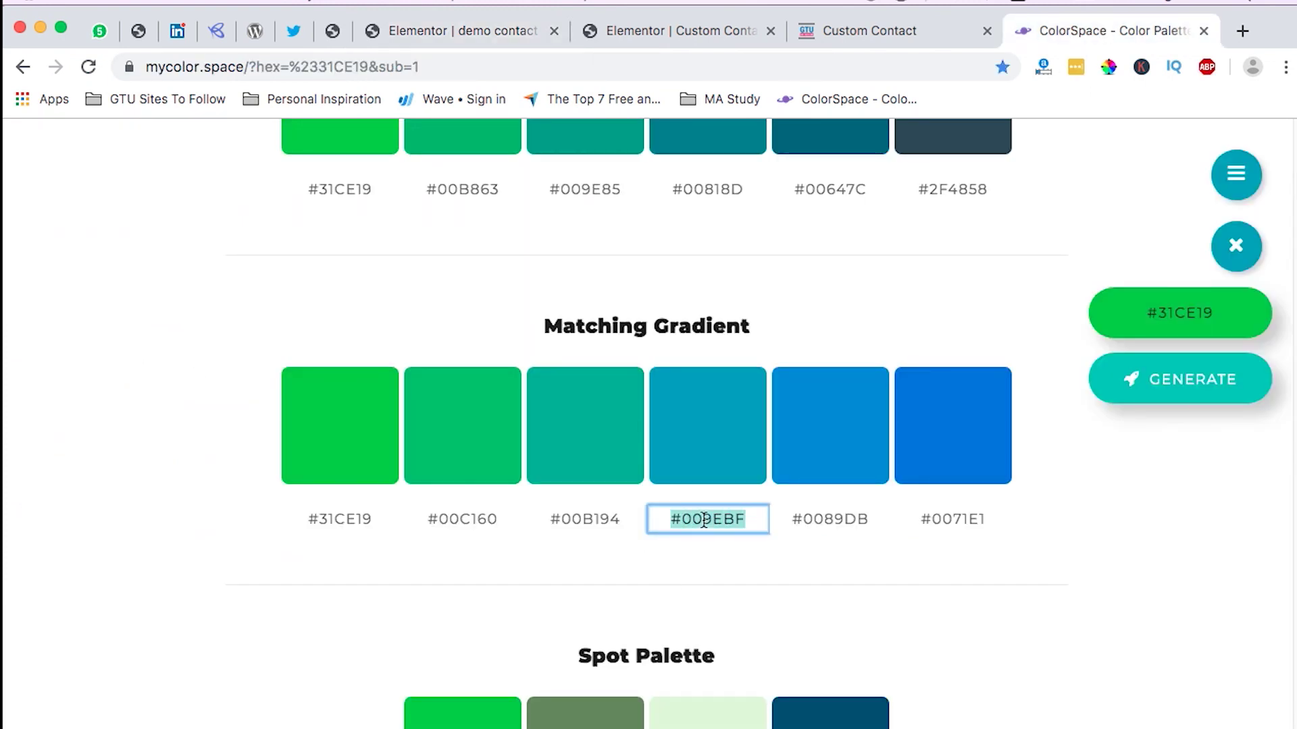
{"action": "left_click", "coordinate": [415, 31]}
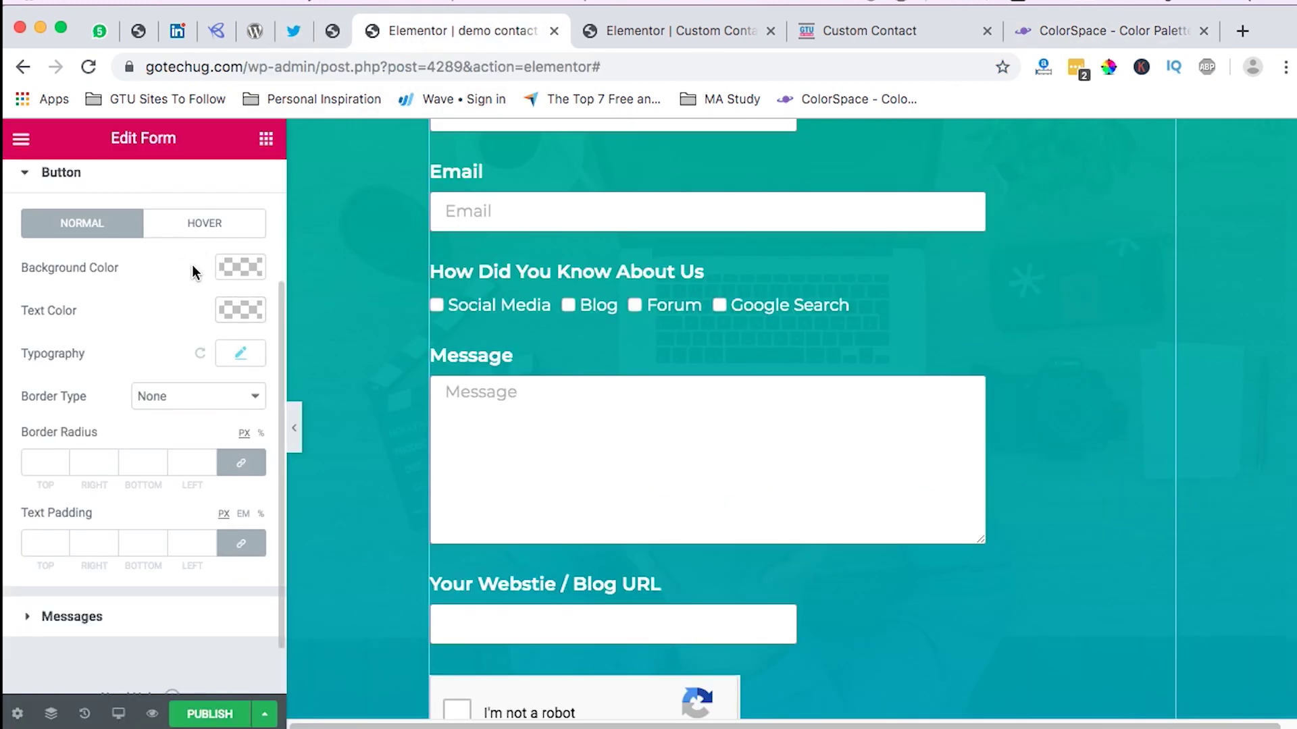
{"action": "left_click", "coordinate": [235, 270]}
{"action": "left_click", "coordinate": [103, 272]}
{"action": "type", "text": "#009EBF"}
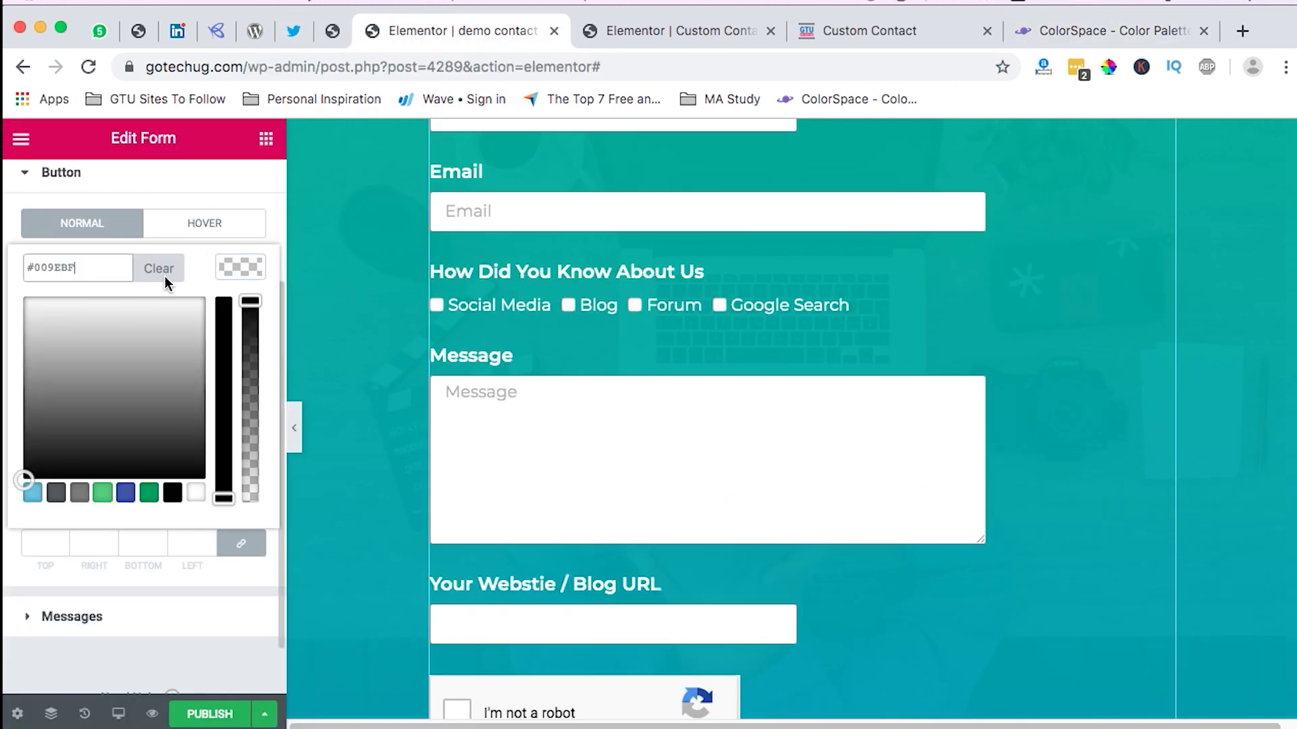
{"action": "left_click", "coordinate": [236, 273]}
{"action": "scroll", "coordinate": [731, 570], "scroll_direction": "down", "scroll_amount": 4}
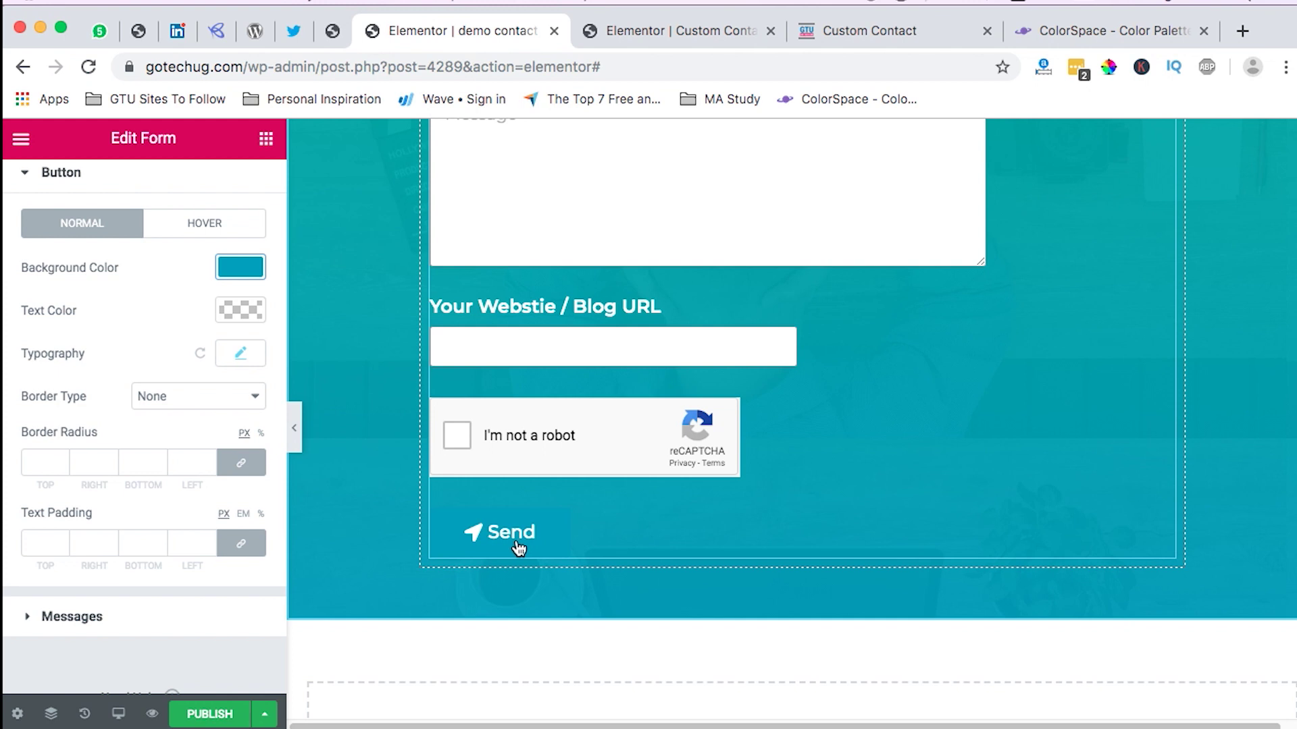
Step: Scroll through the styled contact form on the canvas to review it
{"action": "scroll", "coordinate": [616, 540], "scroll_direction": "up", "scroll_amount": 10}
{"action": "scroll", "coordinate": [620, 541], "scroll_direction": "down", "scroll_amount": 3}
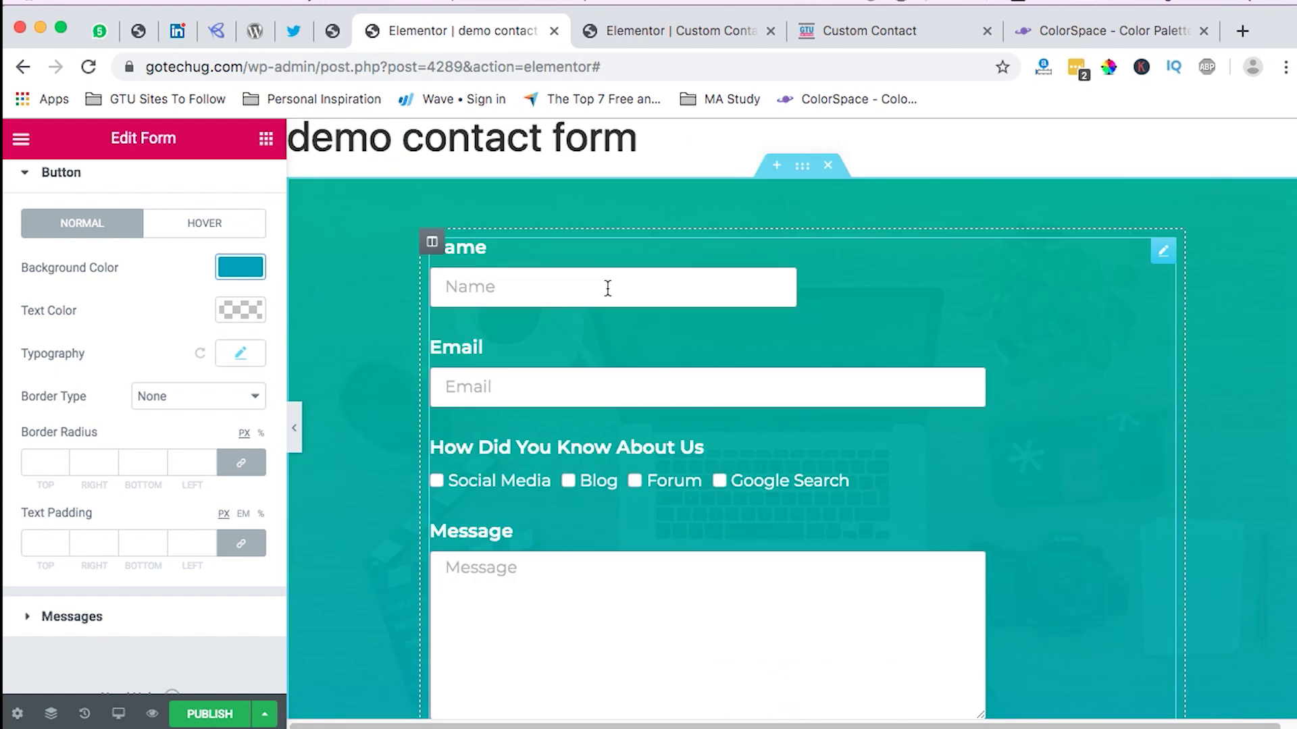
{"action": "scroll", "coordinate": [585, 540], "scroll_direction": "down", "scroll_amount": 3}
{"action": "scroll", "coordinate": [586, 540], "scroll_direction": "down", "scroll_amount": 2}
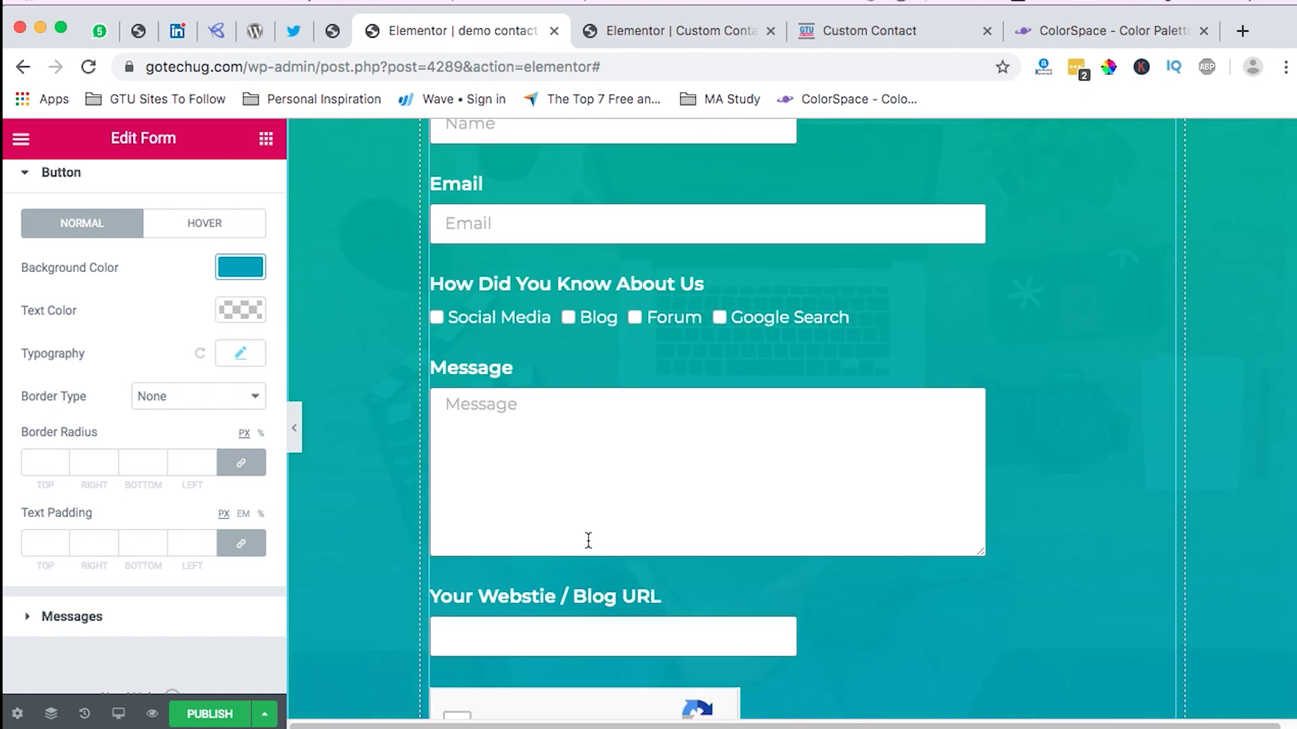
Step: Set the Send button's hover background colour to #00C160, copied from the palette site
{"action": "left_click", "coordinate": [218, 231]}
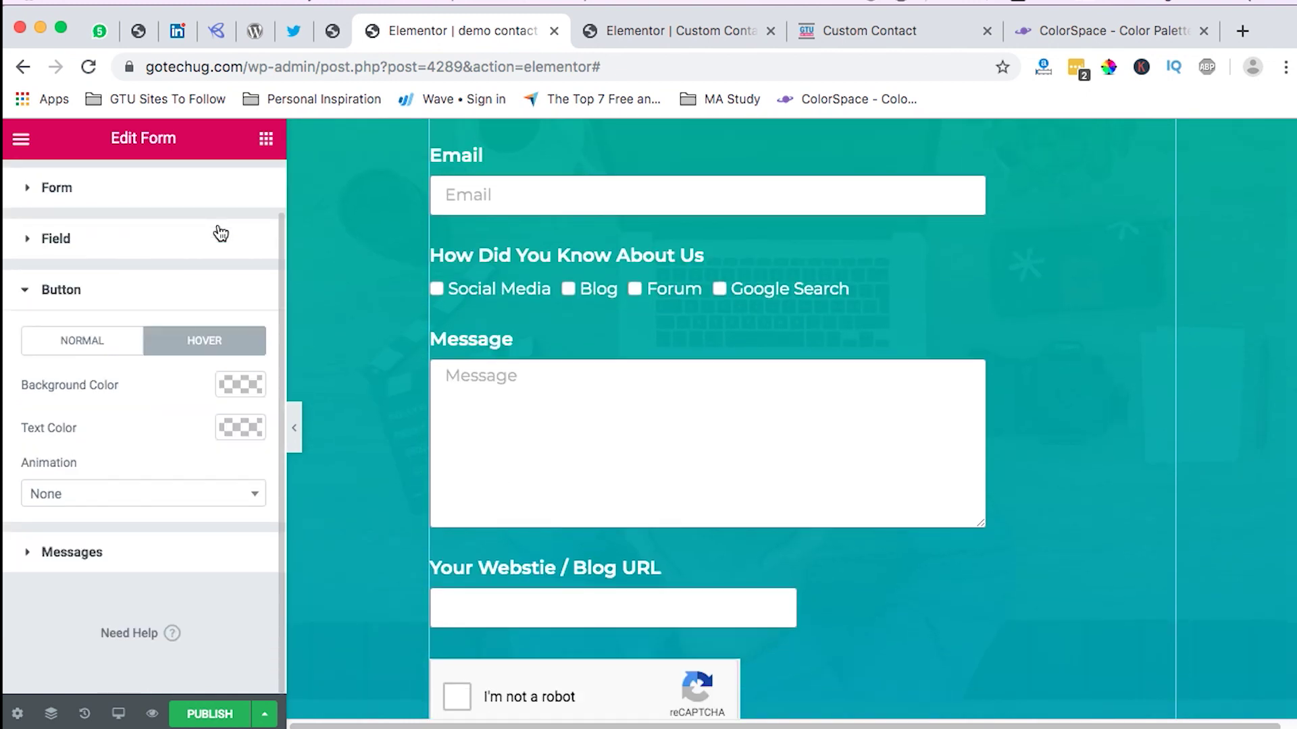
{"action": "left_click", "coordinate": [1069, 31]}
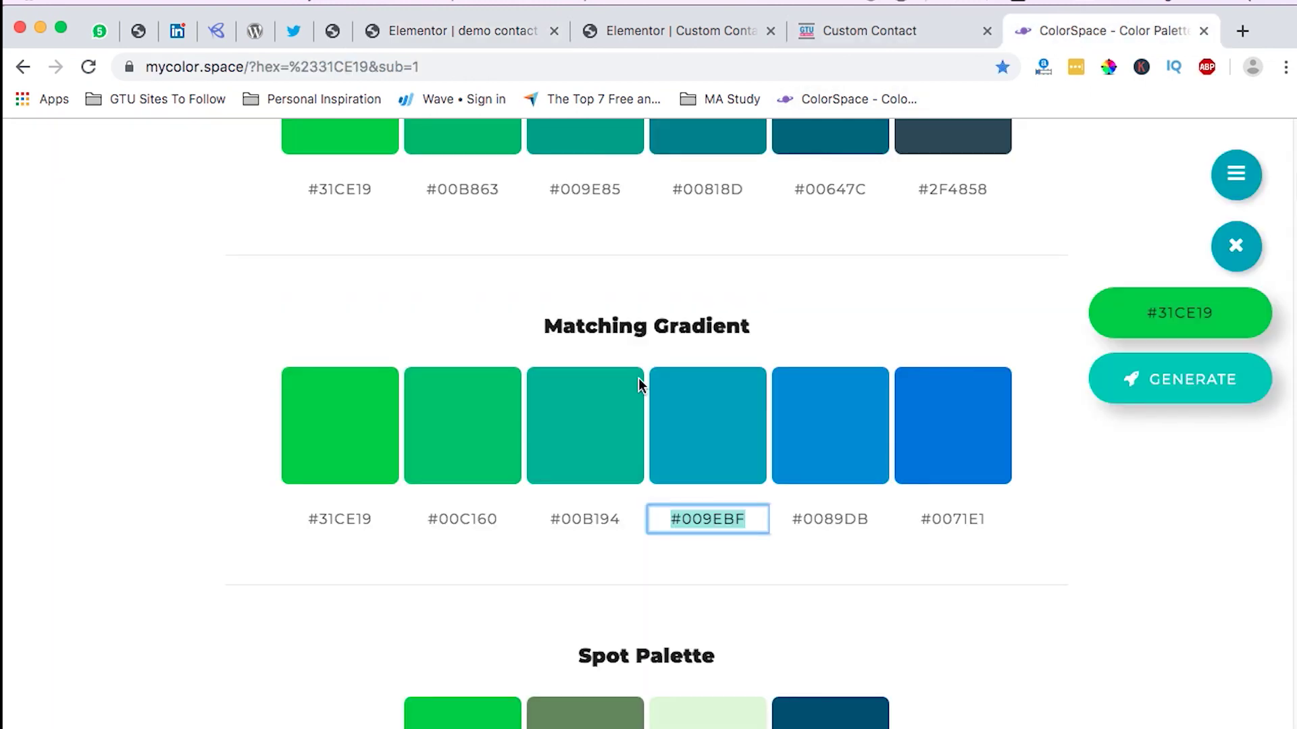
{"action": "left_click", "coordinate": [467, 521]}
{"action": "key", "text": "super+c"}
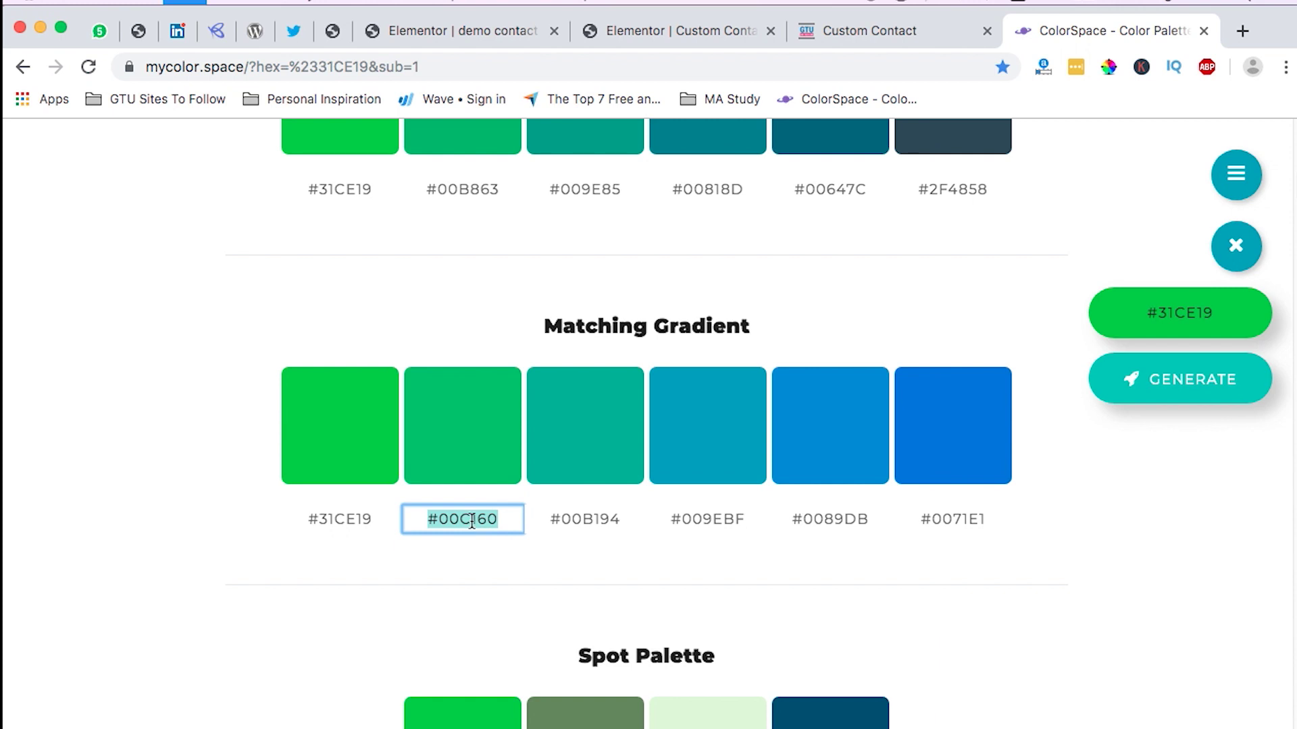
{"action": "left_click", "coordinate": [403, 28]}
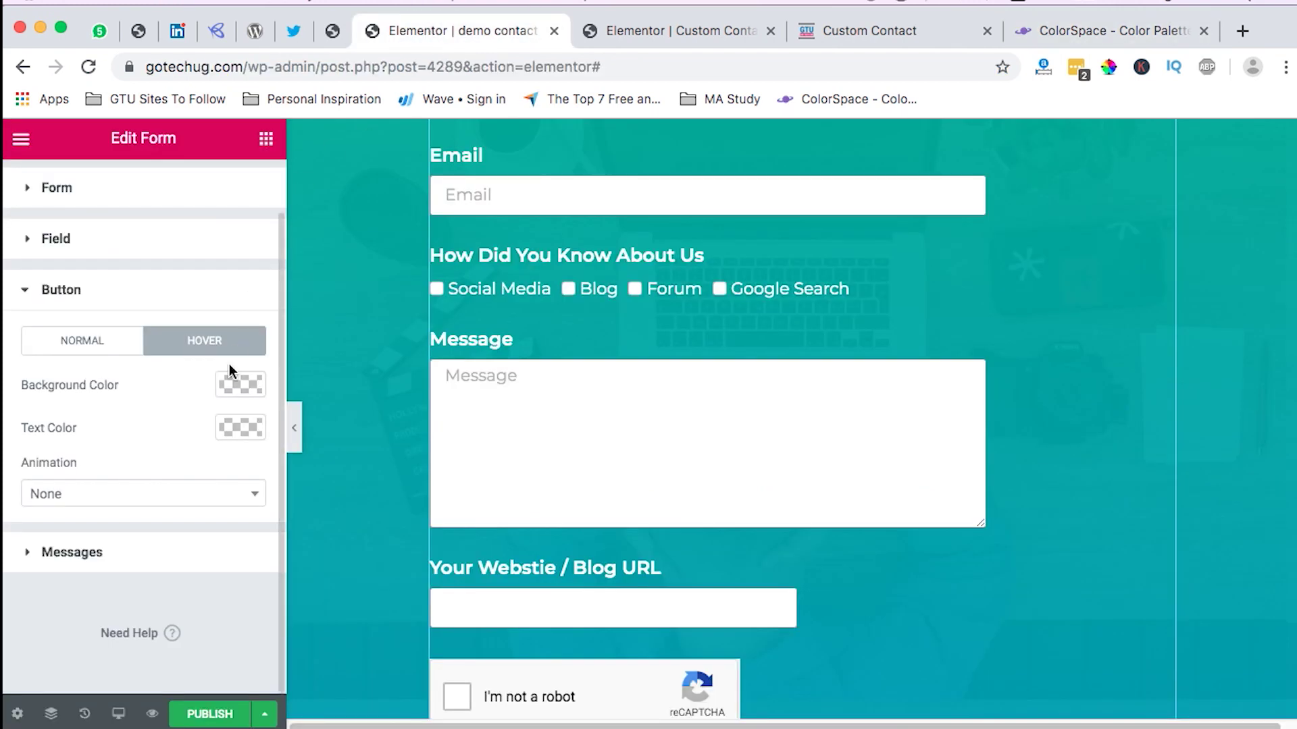
{"action": "left_click", "coordinate": [229, 388]}
{"action": "left_click", "coordinate": [114, 392]}
{"action": "key", "text": "super+v"}
{"action": "left_click", "coordinate": [244, 387]}
Step: Set the Send button's hover animation to Hang
{"action": "scroll", "coordinate": [734, 430], "scroll_direction": "down", "scroll_amount": 8}
{"action": "scroll", "coordinate": [741, 437], "scroll_direction": "up", "scroll_amount": 8}
{"action": "scroll", "coordinate": [723, 439], "scroll_direction": "down", "scroll_amount": 3}
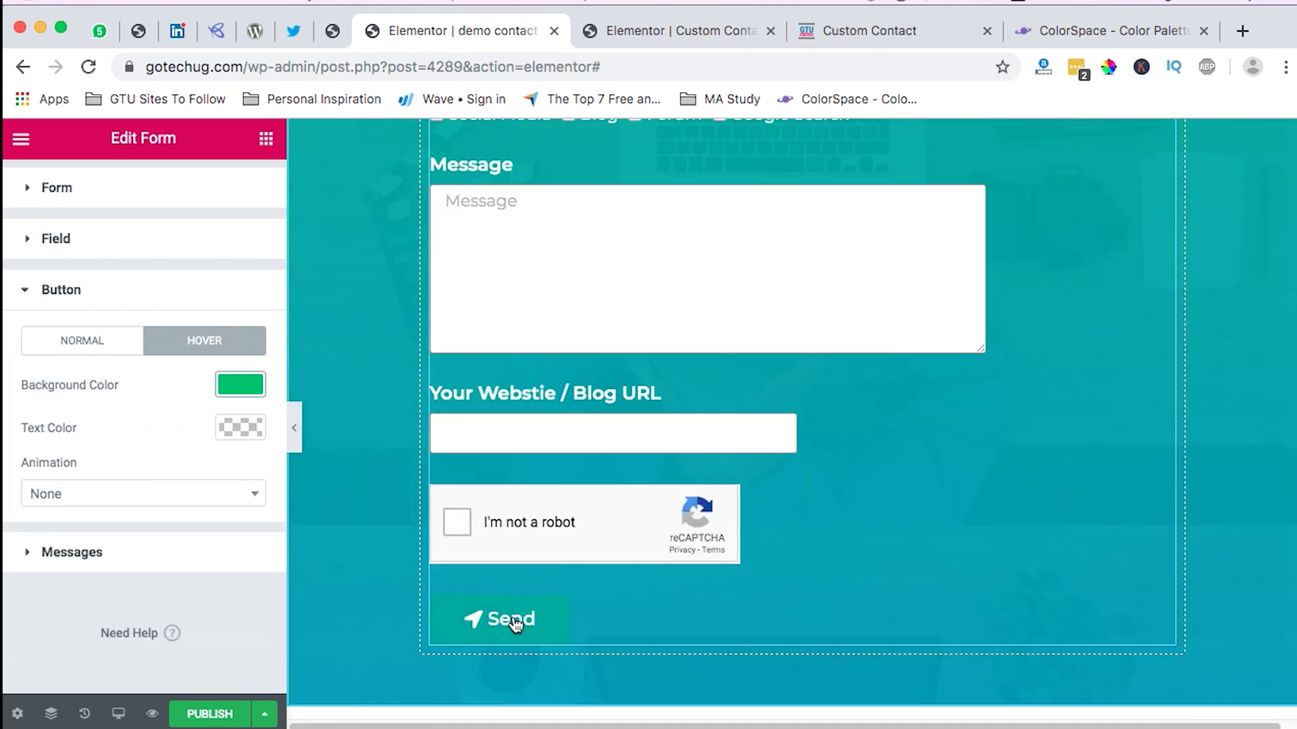
{"action": "left_click", "coordinate": [151, 501]}
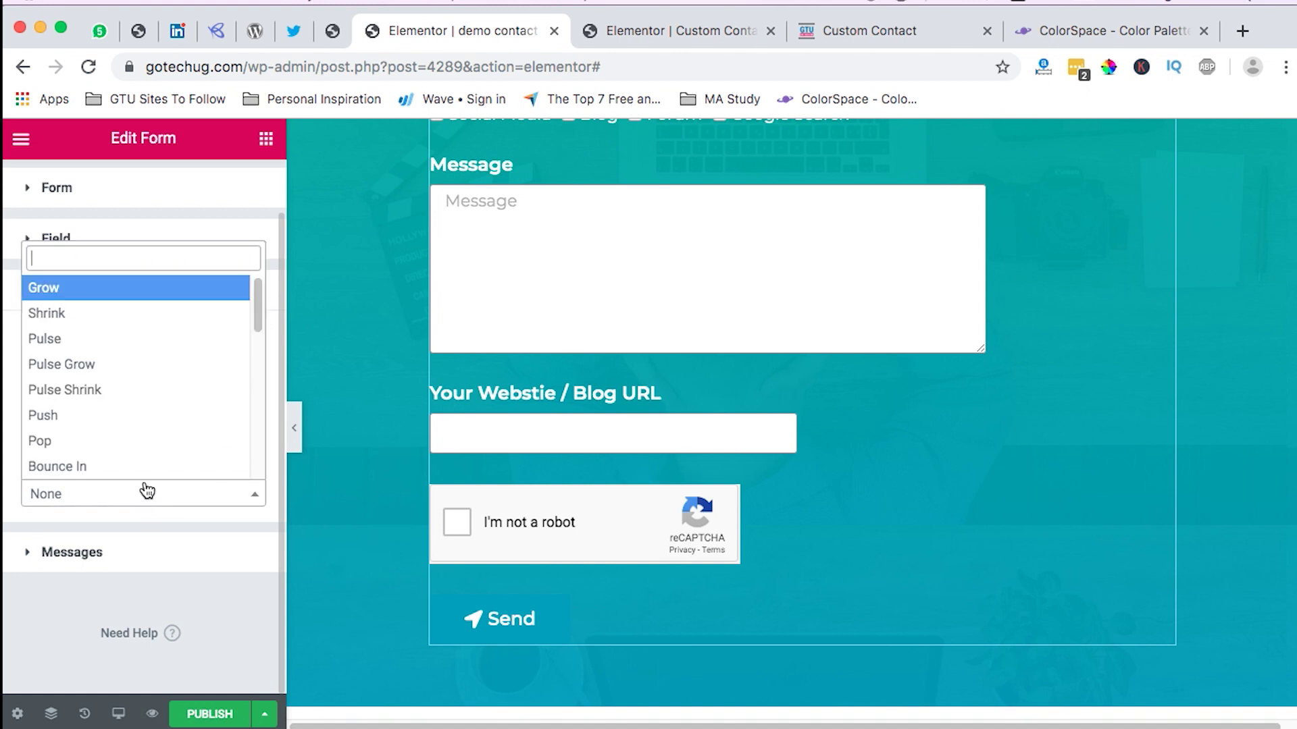
{"action": "type", "text": "h"}
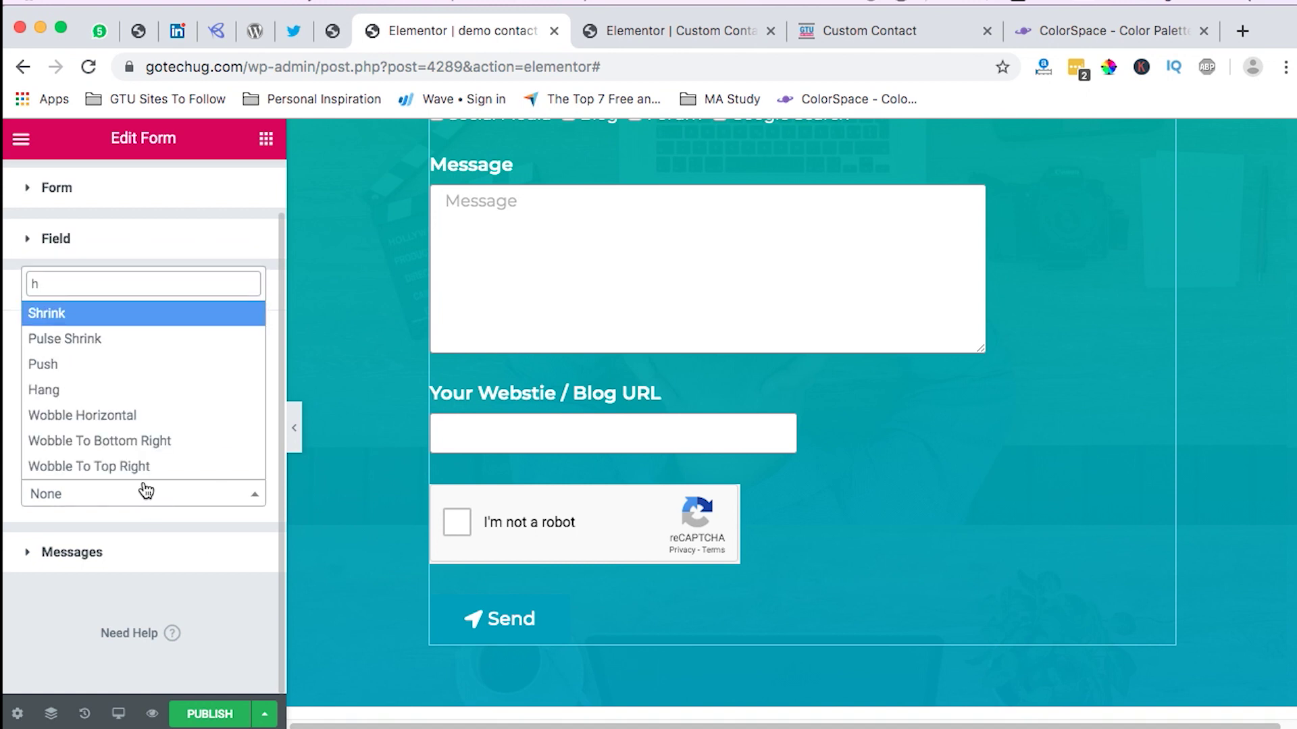
{"action": "left_click", "coordinate": [103, 391]}
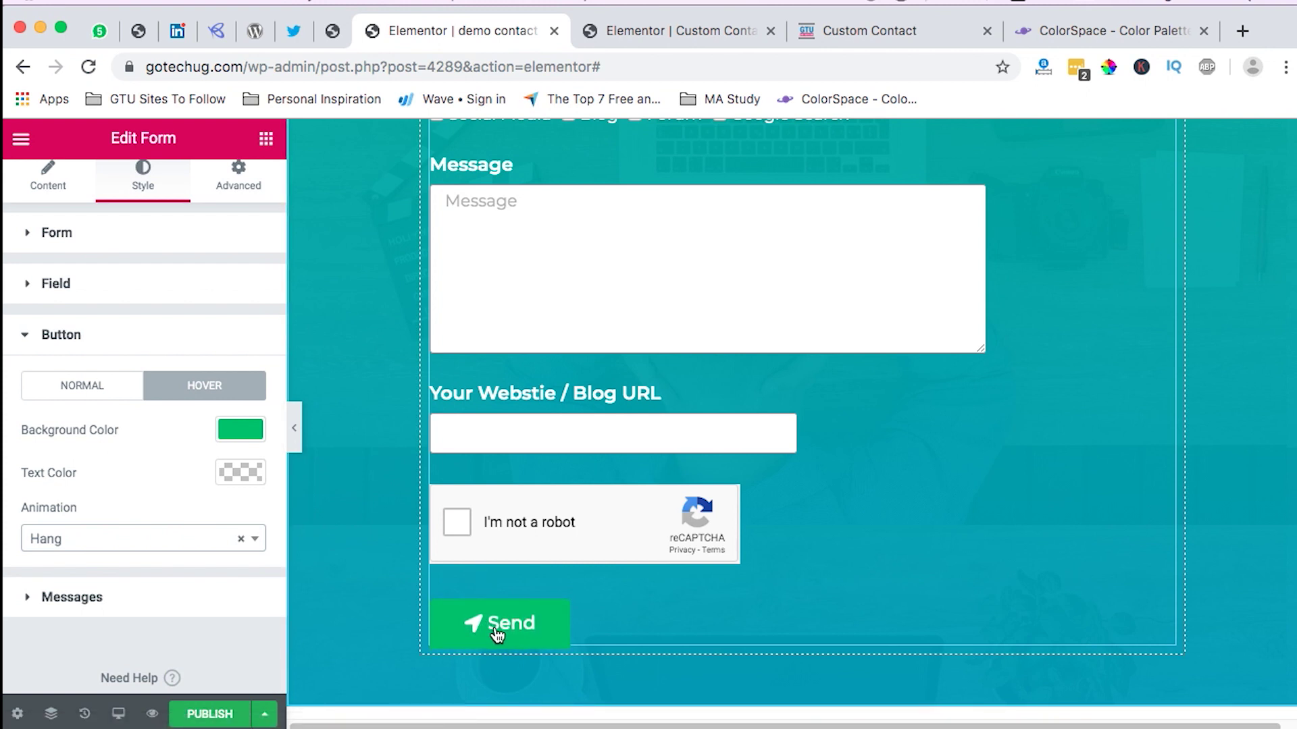
Step: In the form's Content settings, expand the reCAPTCHA item and the Submit Button section
{"action": "left_click", "coordinate": [63, 186]}
{"action": "scroll", "coordinate": [162, 402], "scroll_direction": "down", "scroll_amount": 2}
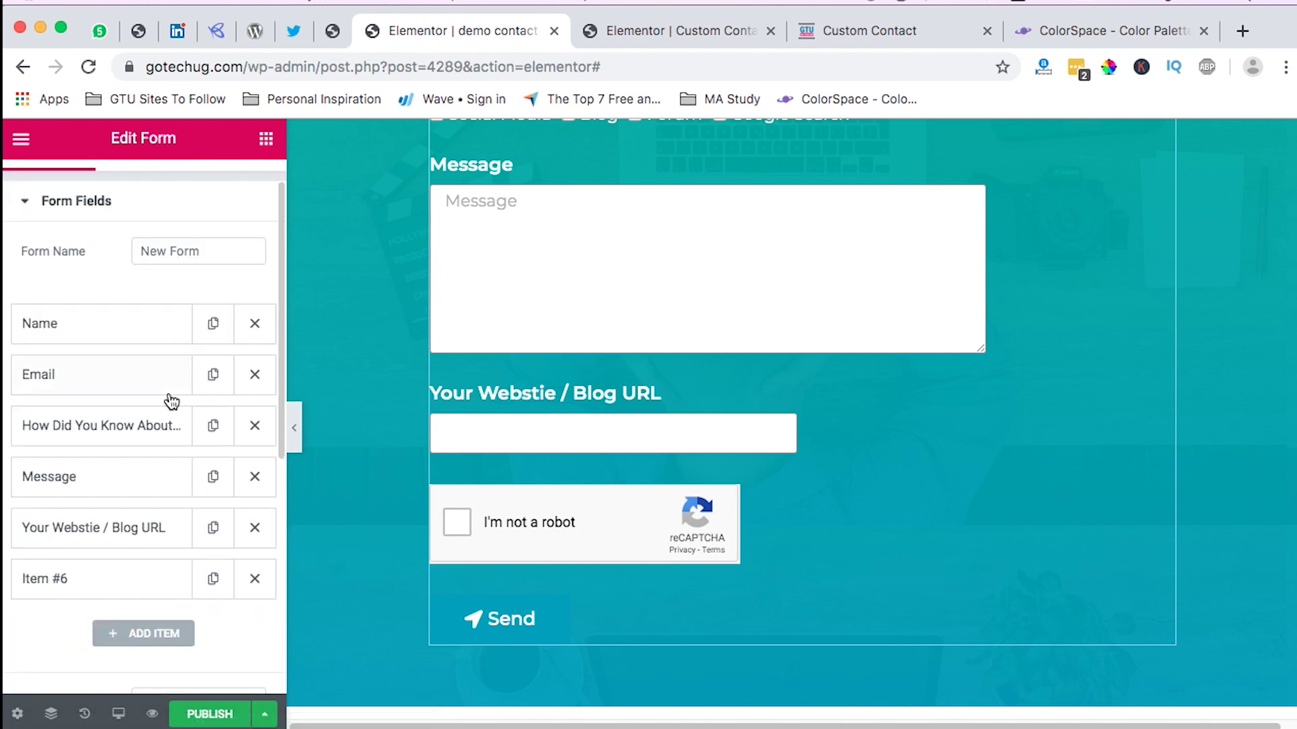
{"action": "left_click", "coordinate": [95, 536]}
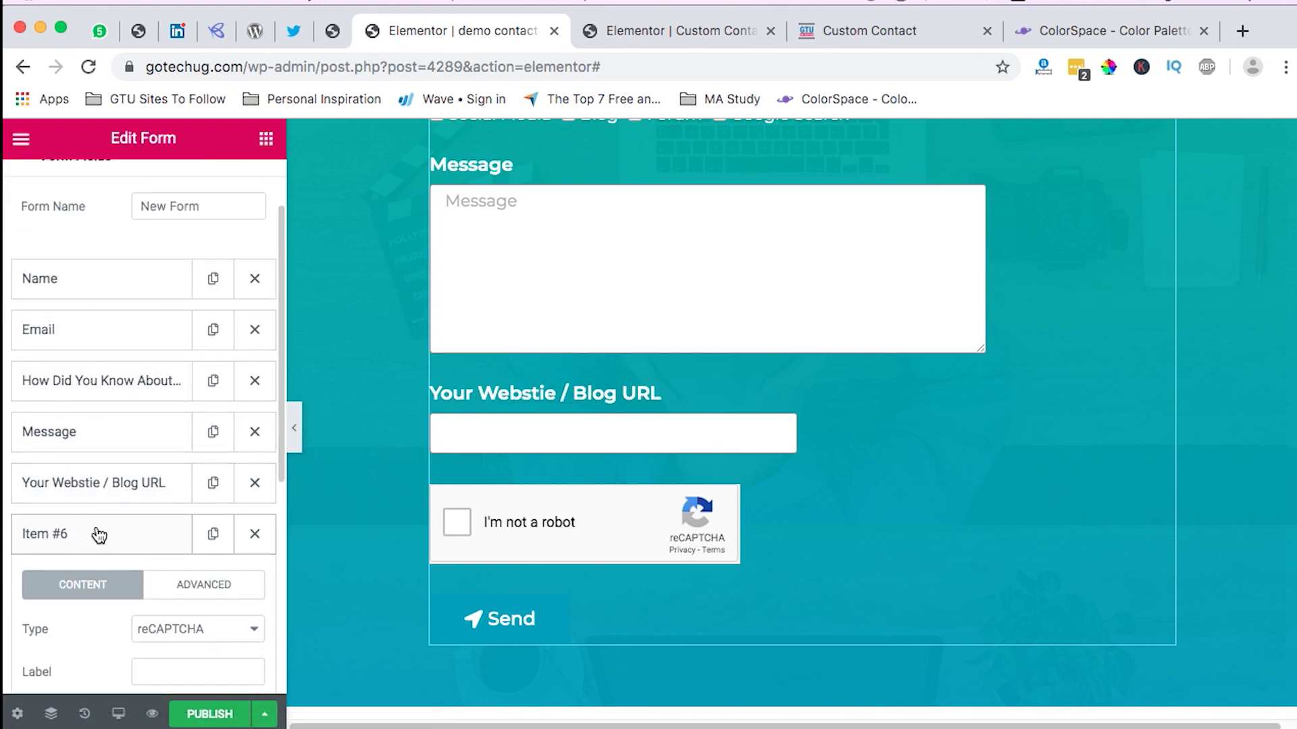
{"action": "scroll", "coordinate": [133, 499], "scroll_direction": "down", "scroll_amount": 2}
{"action": "scroll", "coordinate": [133, 496], "scroll_direction": "down", "scroll_amount": 5}
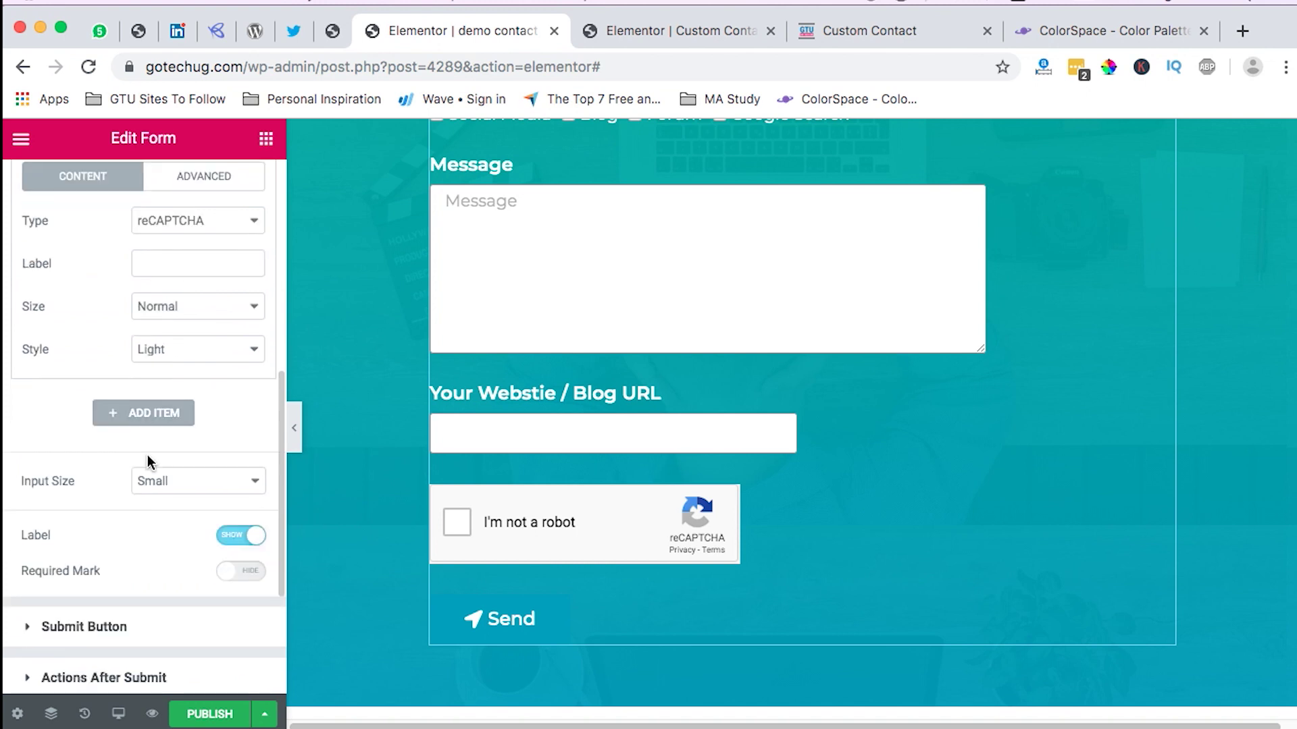
{"action": "scroll", "coordinate": [158, 476], "scroll_direction": "down", "scroll_amount": 1}
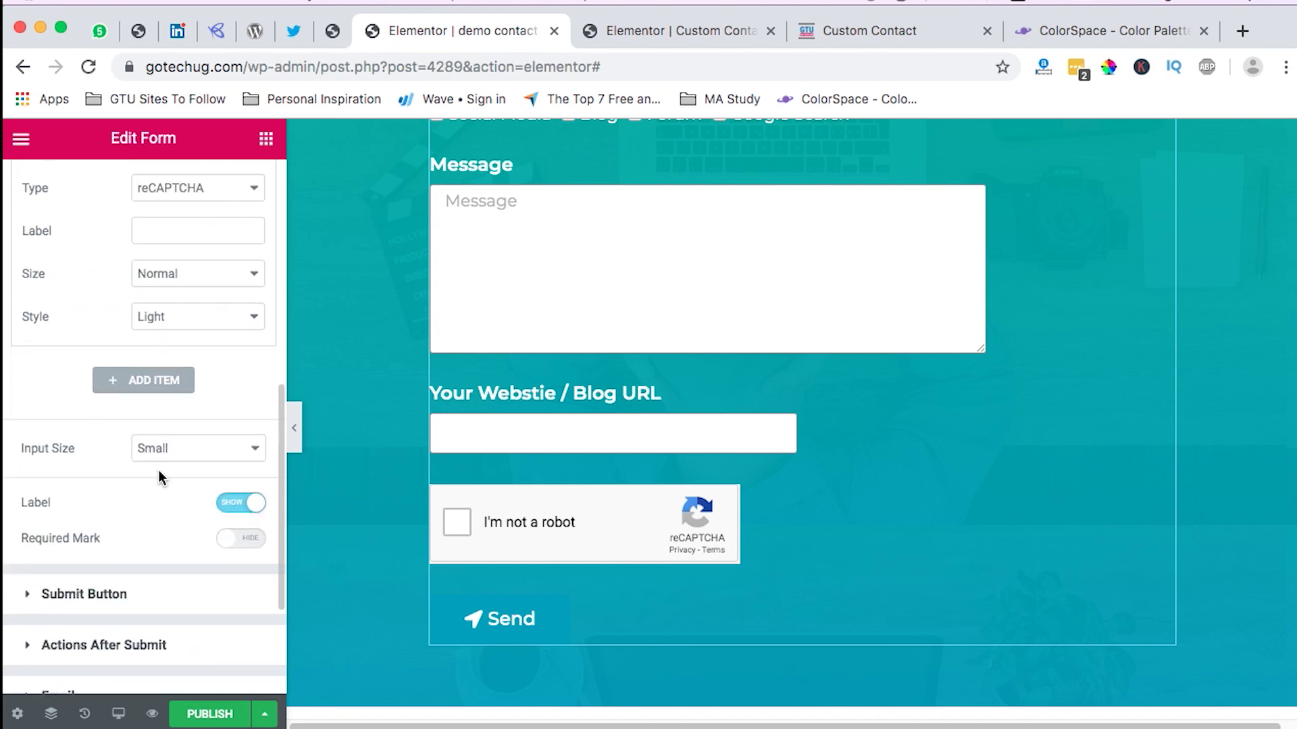
{"action": "left_click", "coordinate": [86, 591]}
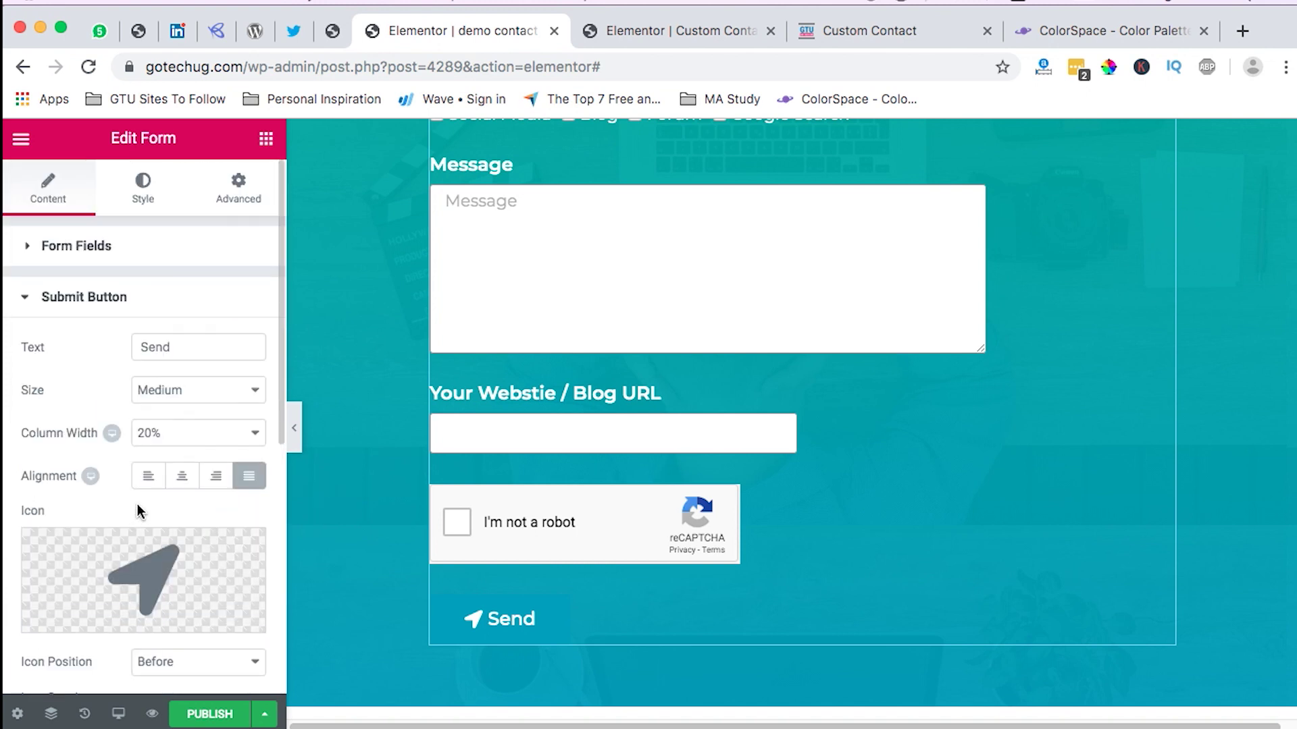
{"action": "scroll", "coordinate": [138, 504], "scroll_direction": "down", "scroll_amount": 2}
{"action": "scroll", "coordinate": [146, 505], "scroll_direction": "down", "scroll_amount": 5}
Step: Widen the Send icon spacing to 15 and try icon position After, then restore Before
{"action": "left_click_drag", "start_coordinate": [30, 536], "coordinate": [80, 529]}
{"action": "left_click", "coordinate": [177, 461]}
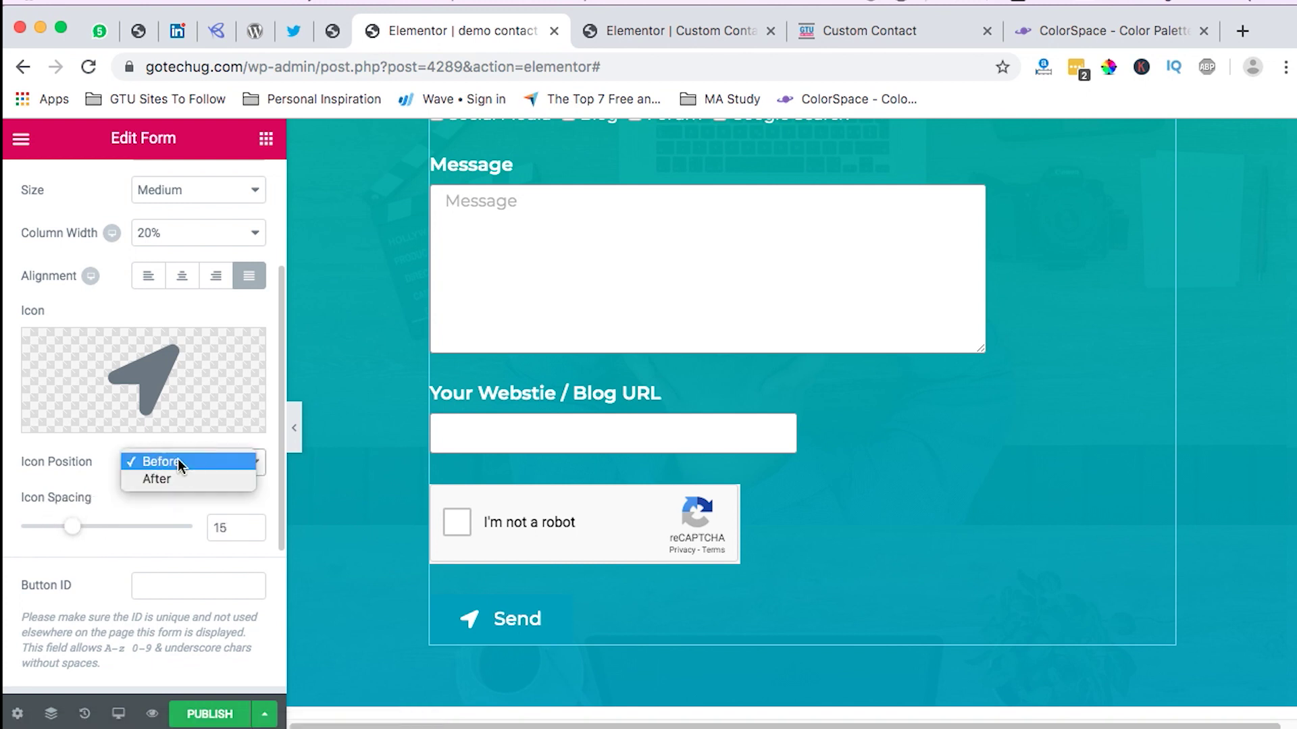
{"action": "left_click", "coordinate": [175, 478]}
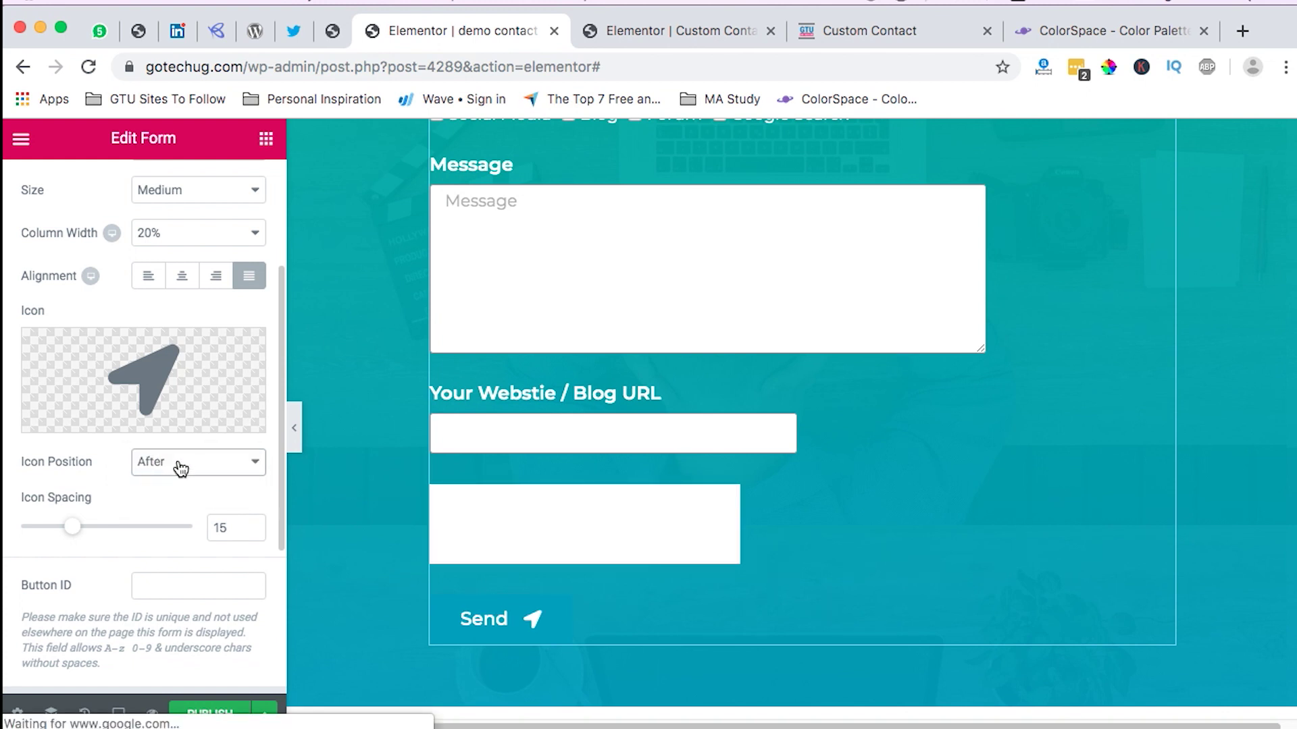
{"action": "left_click", "coordinate": [178, 462]}
{"action": "left_click", "coordinate": [180, 445]}
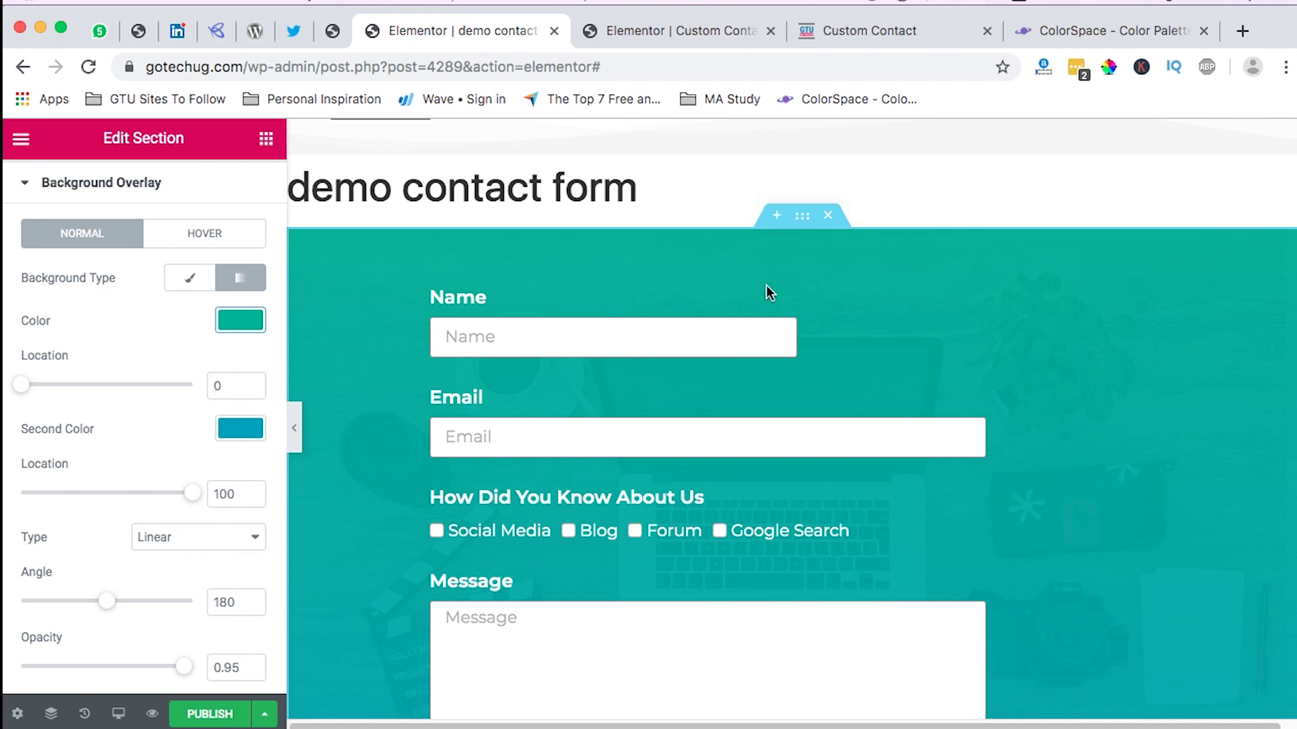
Step: Lower the section overlay's CSS Filters brightness to 74, then go back to the ColorSpace palette
{"action": "scroll", "coordinate": [714, 415], "scroll_direction": "down", "scroll_amount": 1}
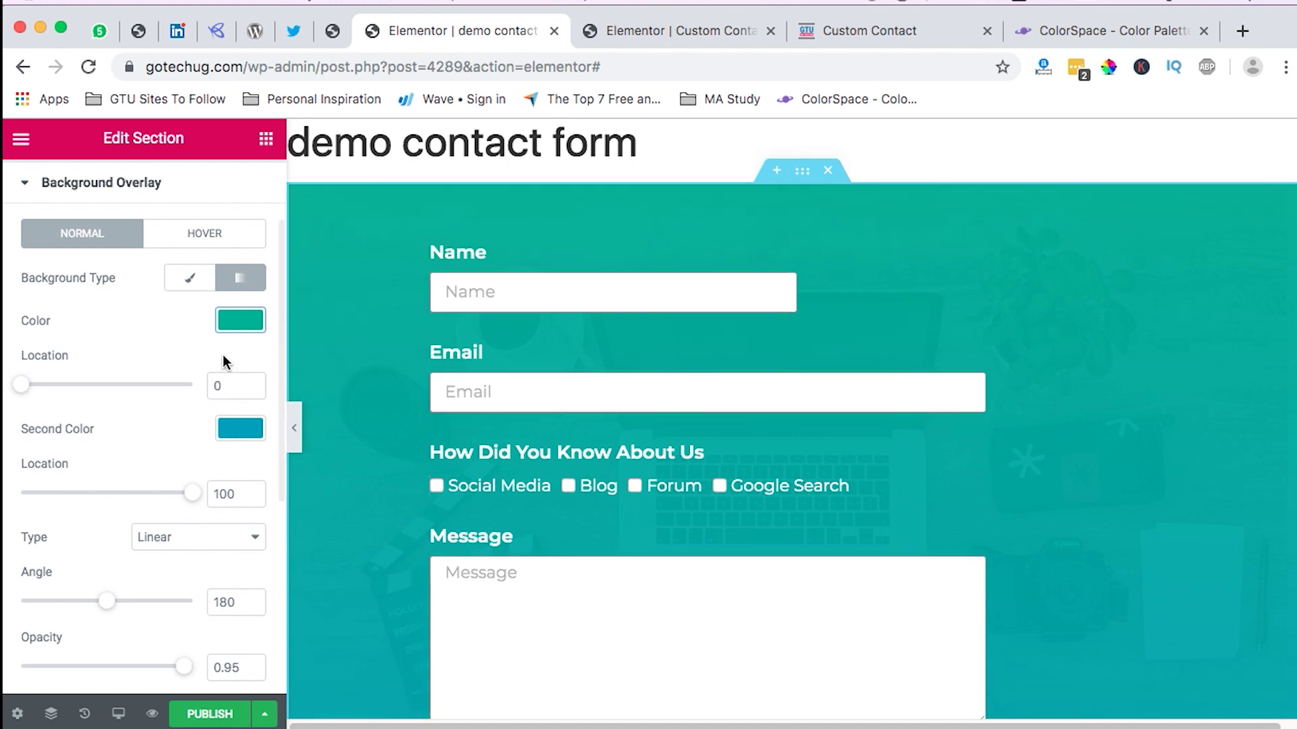
{"action": "scroll", "coordinate": [196, 517], "scroll_direction": "down", "scroll_amount": 1}
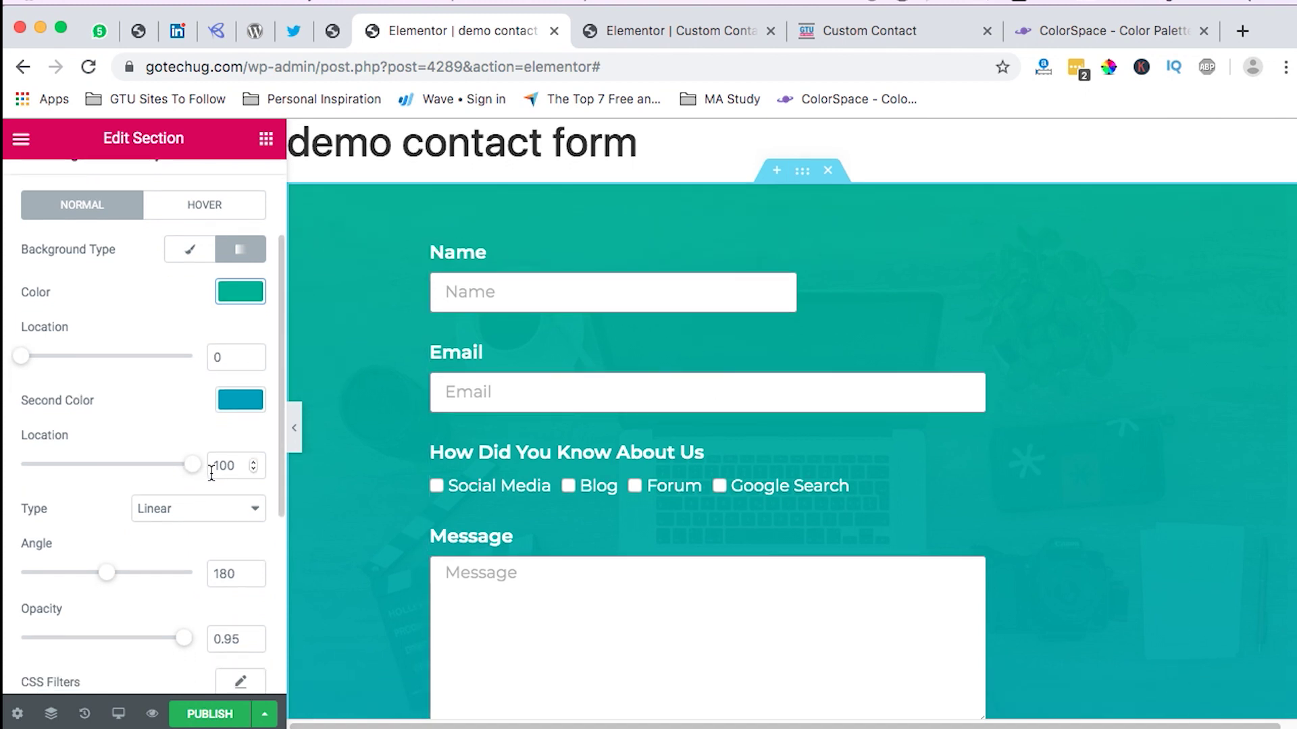
{"action": "scroll", "coordinate": [211, 472], "scroll_direction": "down", "scroll_amount": 3}
{"action": "left_click", "coordinate": [239, 556]}
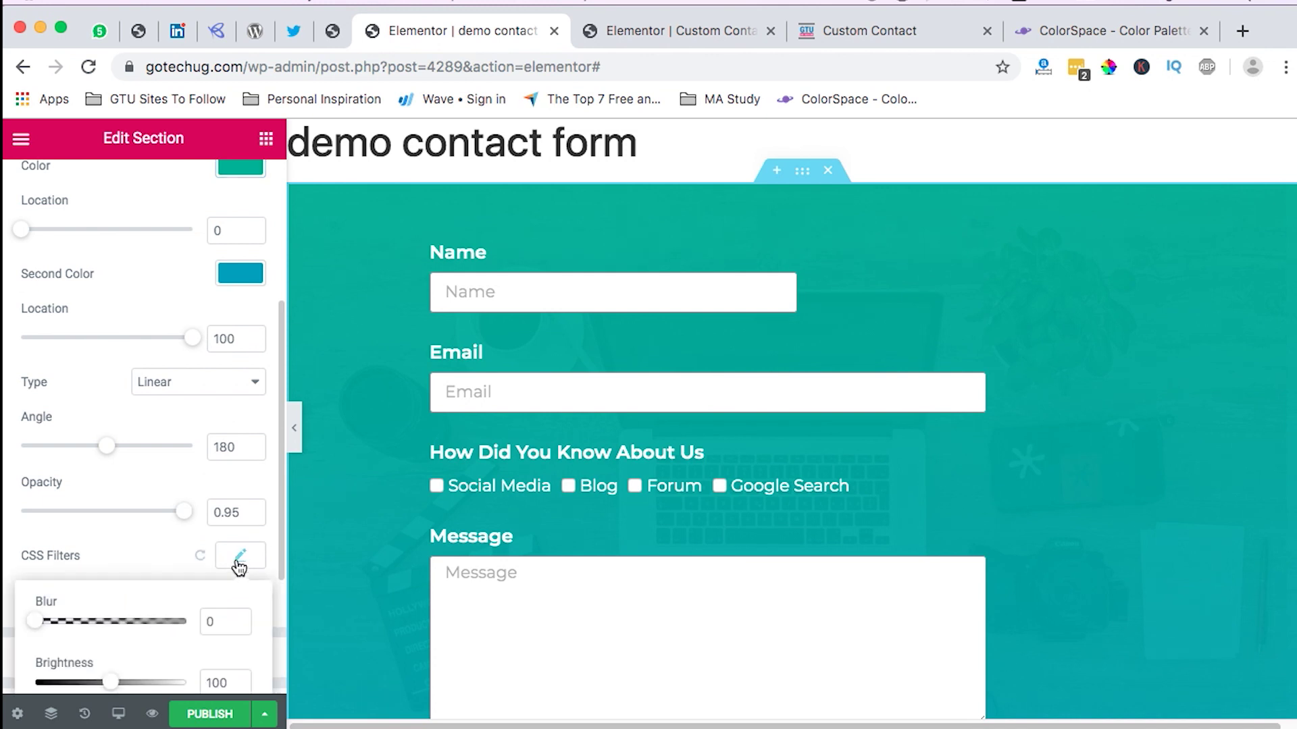
{"action": "scroll", "coordinate": [230, 576], "scroll_direction": "down", "scroll_amount": 3}
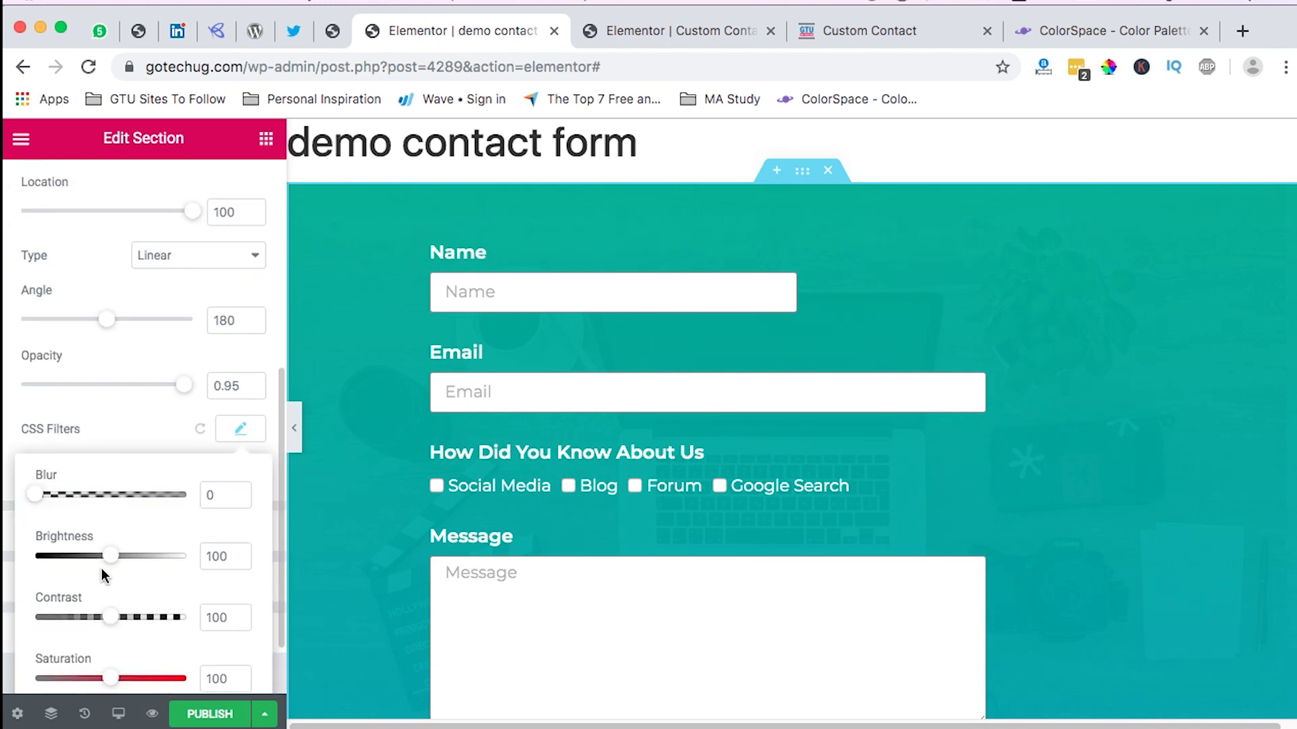
{"action": "left_click_drag", "start_coordinate": [113, 564], "coordinate": [95, 565]}
{"action": "double_click", "coordinate": [207, 558]}
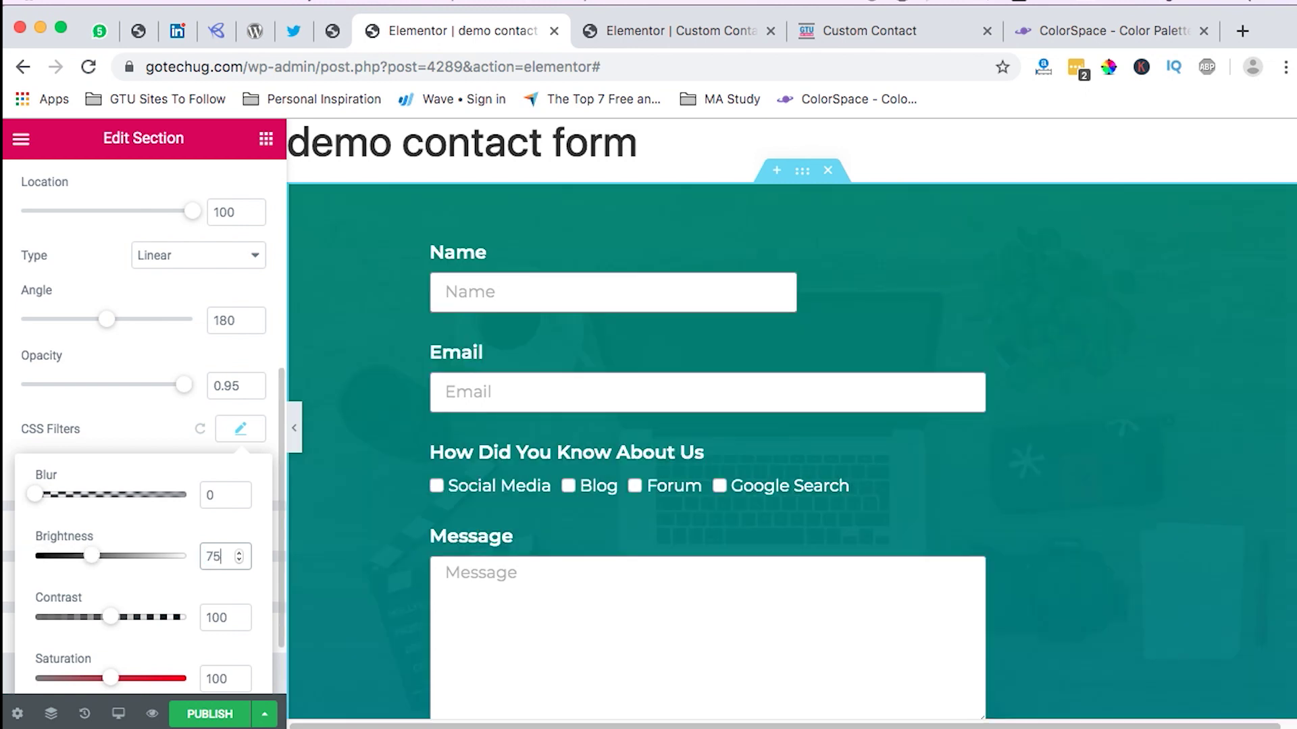
{"action": "left_click", "coordinate": [870, 31]}
{"action": "left_click", "coordinate": [1081, 30]}
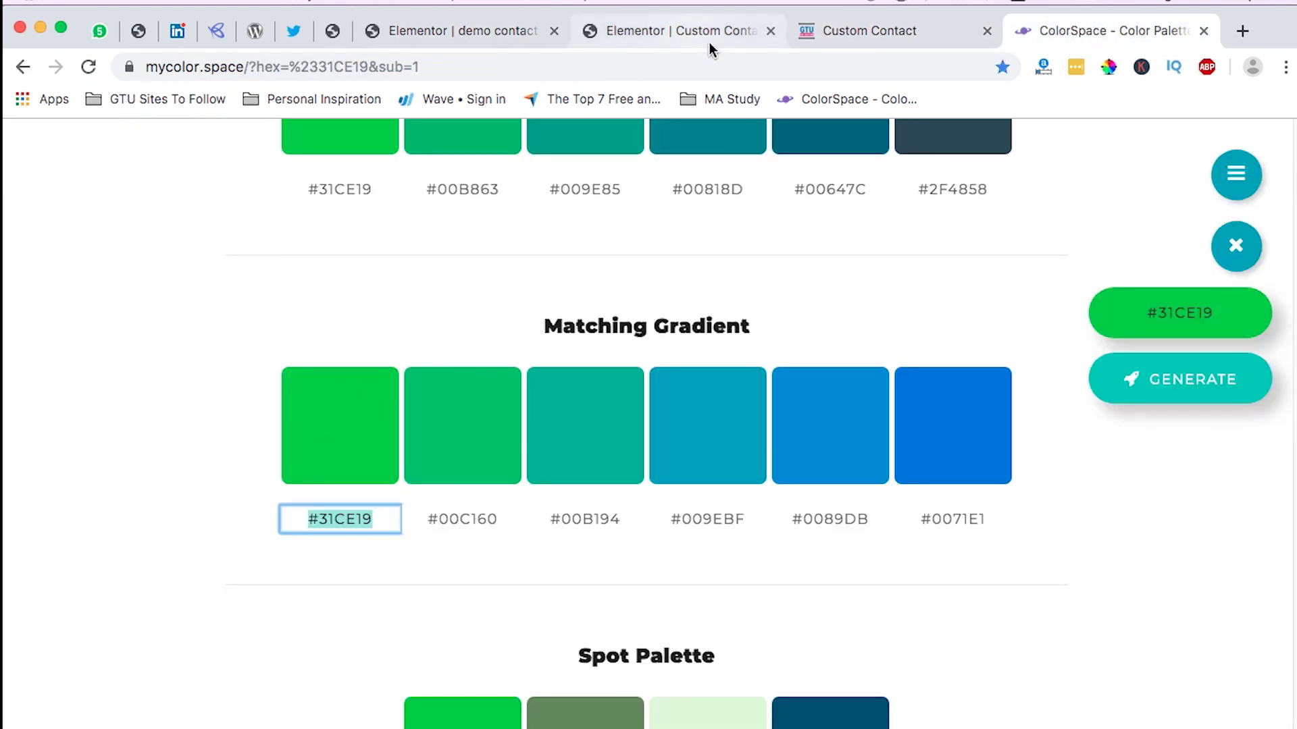
Step: Check the live Custom Contact page, then return to the demo contact form editor
{"action": "left_click", "coordinate": [851, 30]}
{"action": "scroll", "coordinate": [637, 412], "scroll_direction": "down", "scroll_amount": 1}
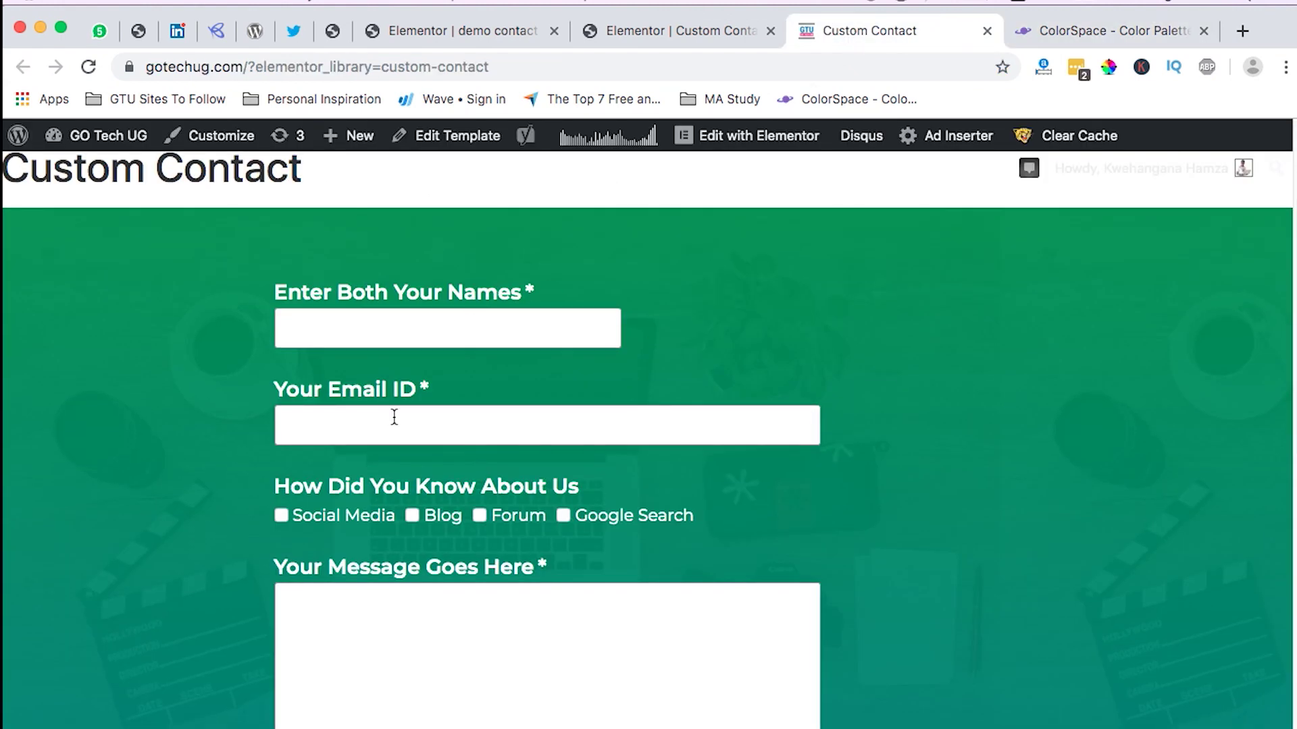
{"action": "left_click", "coordinate": [415, 34]}
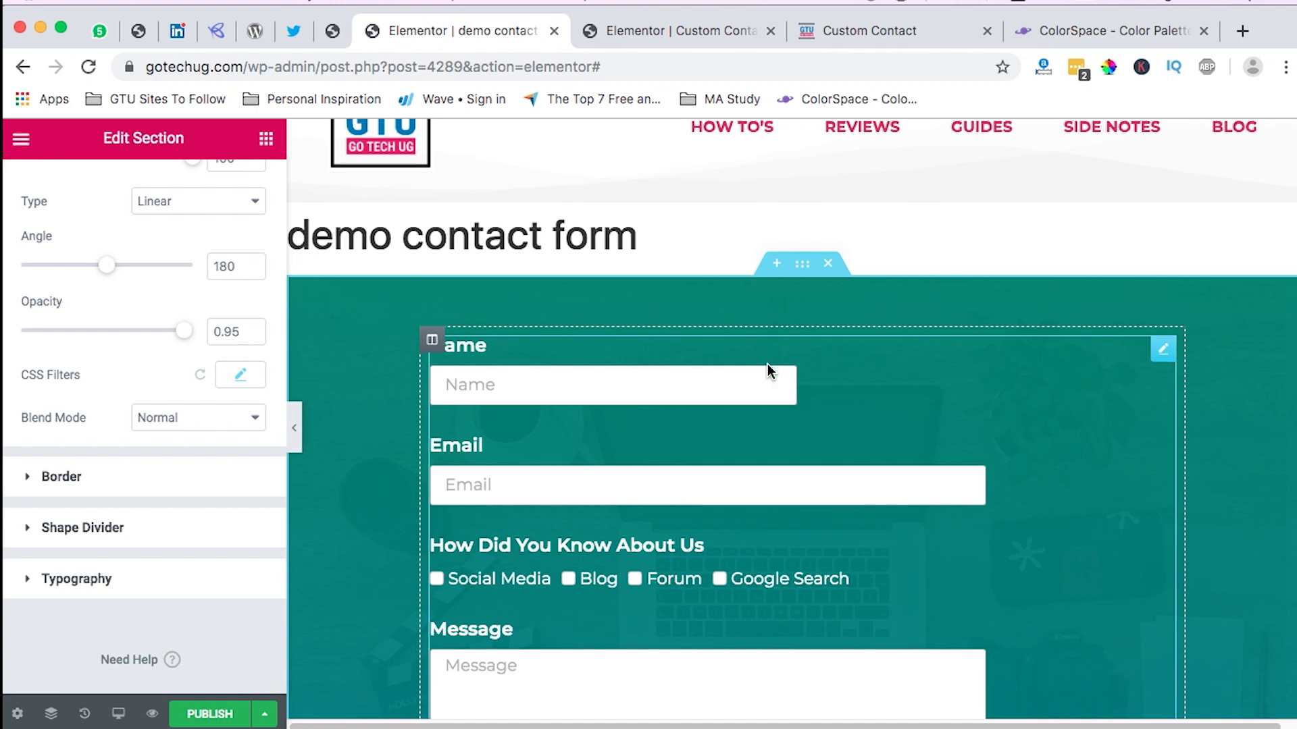
{"action": "scroll", "coordinate": [768, 364], "scroll_direction": "down", "scroll_amount": 2}
{"action": "scroll", "coordinate": [761, 483], "scroll_direction": "down", "scroll_amount": 5}
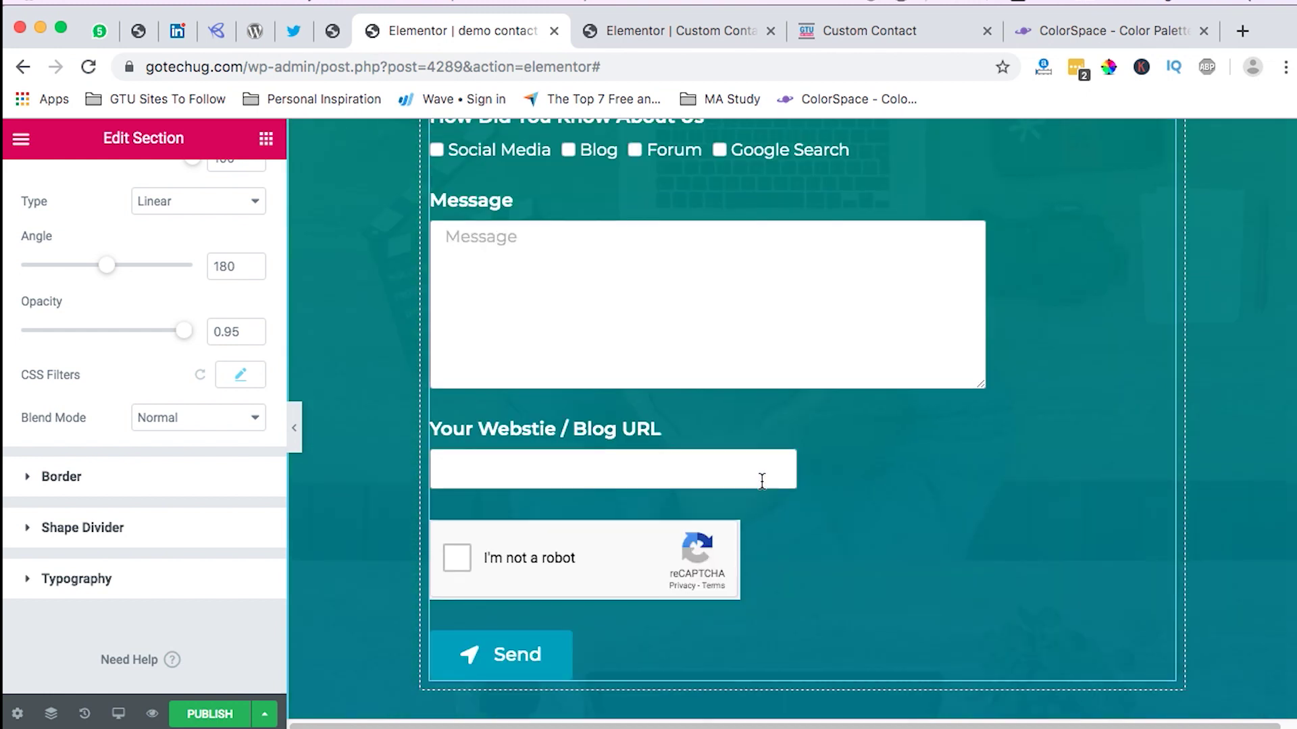
{"action": "scroll", "coordinate": [761, 473], "scroll_direction": "up", "scroll_amount": 6}
Step: Replace the section overlay's first gradient colour #00b194 with green #31ce19
{"action": "left_click", "coordinate": [814, 342]}
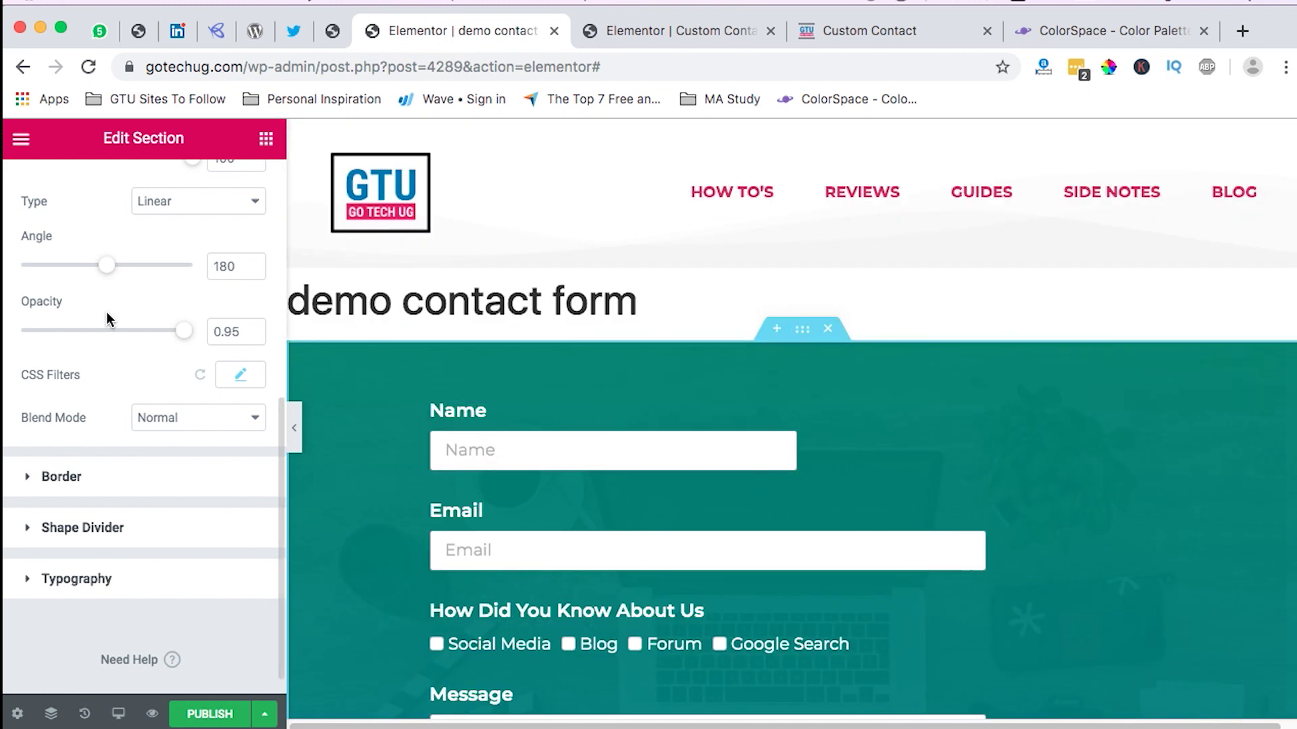
{"action": "scroll", "coordinate": [108, 311], "scroll_direction": "up", "scroll_amount": 6}
{"action": "left_click", "coordinate": [236, 373]}
{"action": "left_click", "coordinate": [76, 371]}
{"action": "double_click", "coordinate": [76, 371]}
{"action": "key", "text": "ctrl+v"}
{"action": "left_click", "coordinate": [254, 370]}
{"action": "scroll", "coordinate": [786, 521], "scroll_direction": "down", "scroll_amount": 5}
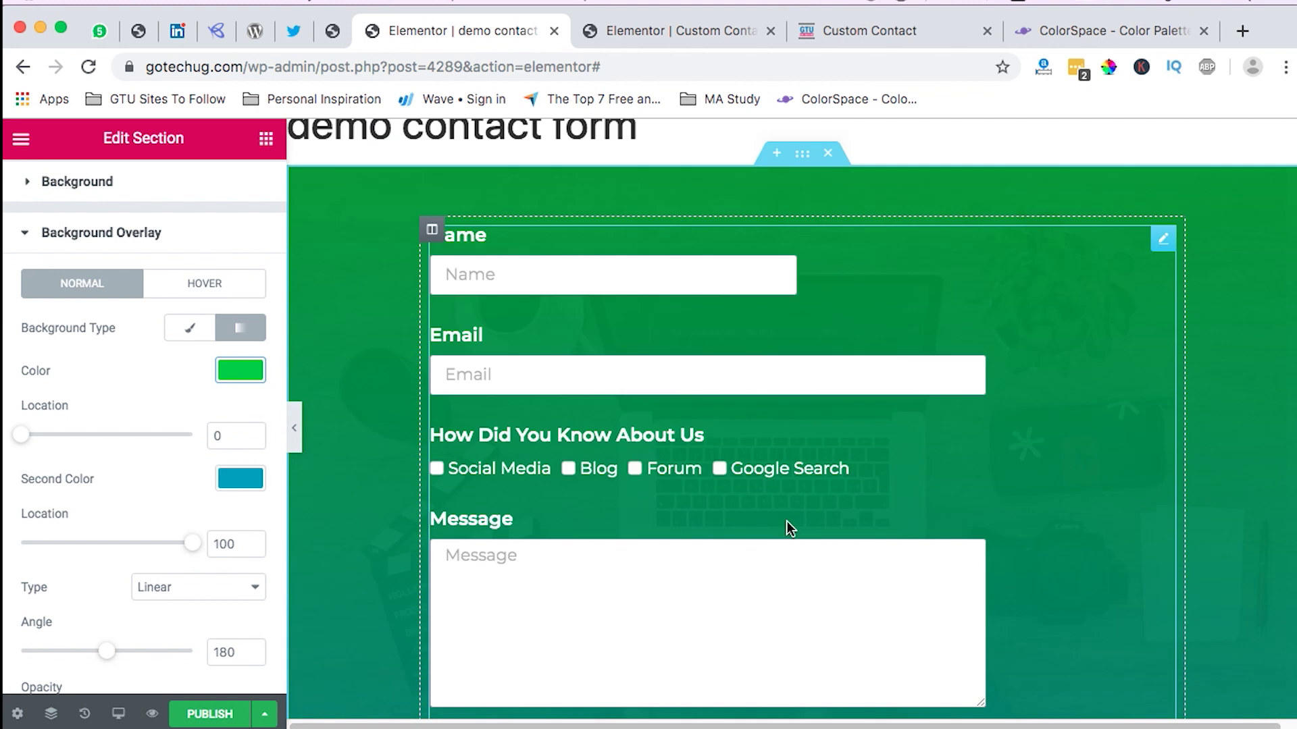
{"action": "scroll", "coordinate": [790, 517], "scroll_direction": "up", "scroll_amount": 3}
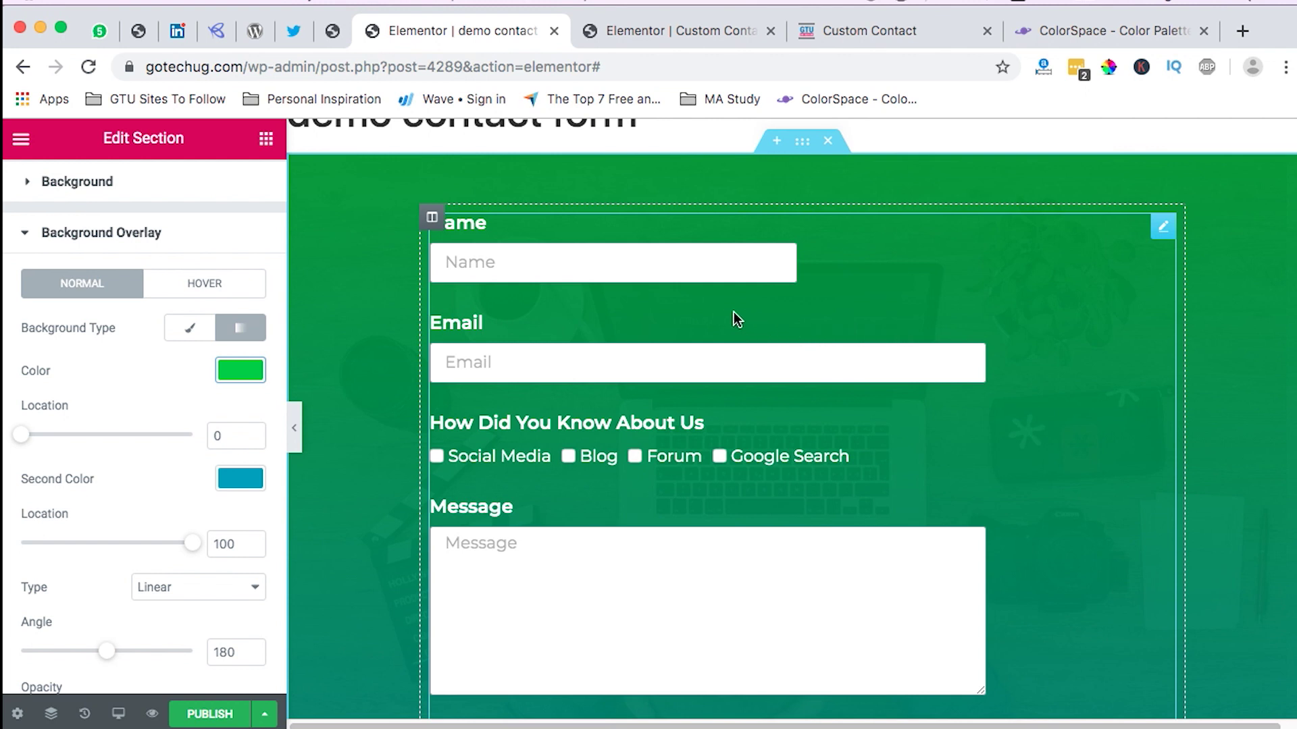
Step: Edit the contact form widget and make the Name field required
{"action": "left_click", "coordinate": [1163, 227]}
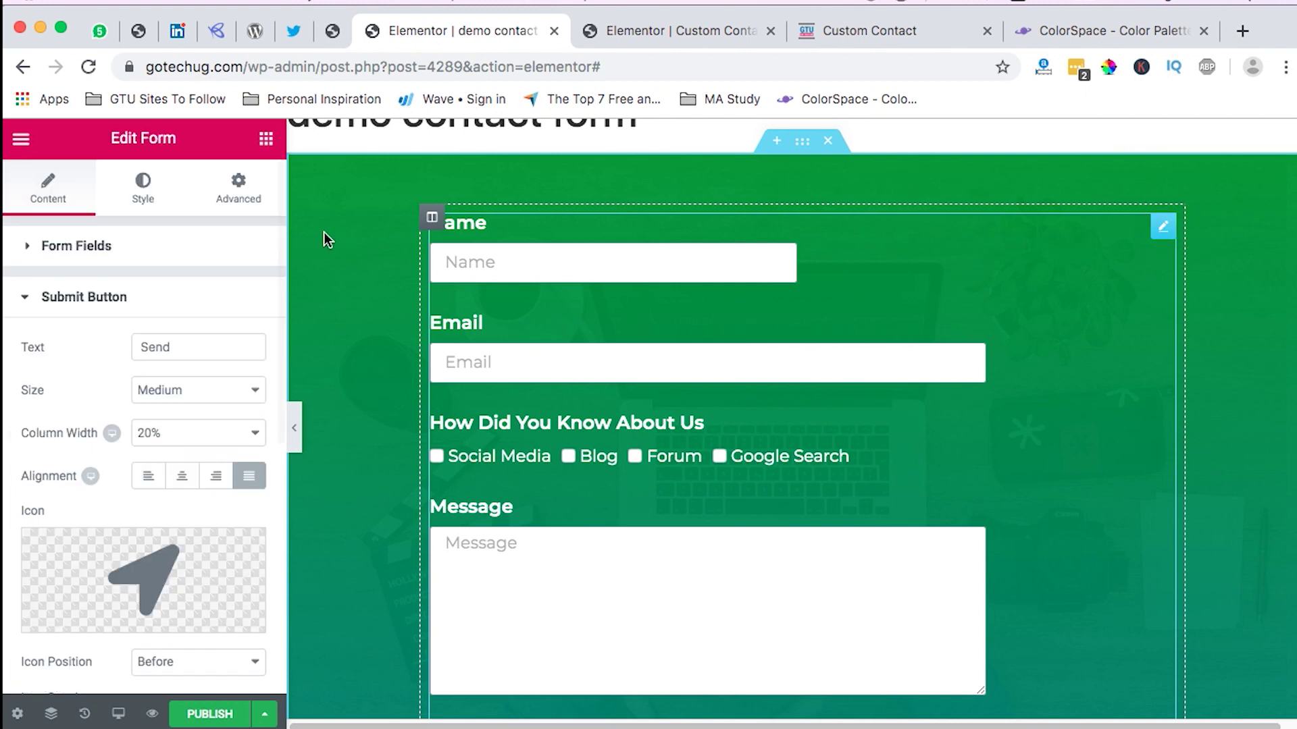
{"action": "left_click", "coordinate": [91, 259]}
{"action": "left_click", "coordinate": [138, 374]}
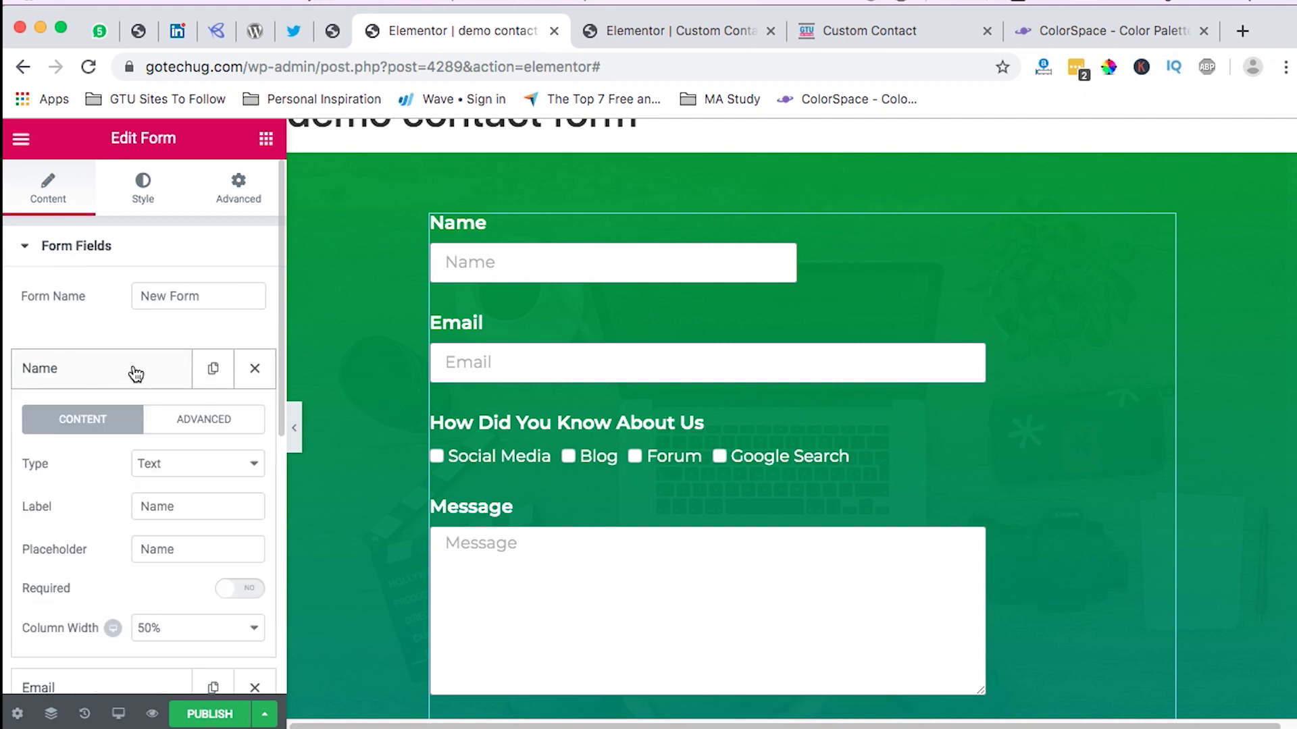
{"action": "scroll", "coordinate": [173, 482], "scroll_direction": "down", "scroll_amount": 2}
{"action": "left_click", "coordinate": [250, 463]}
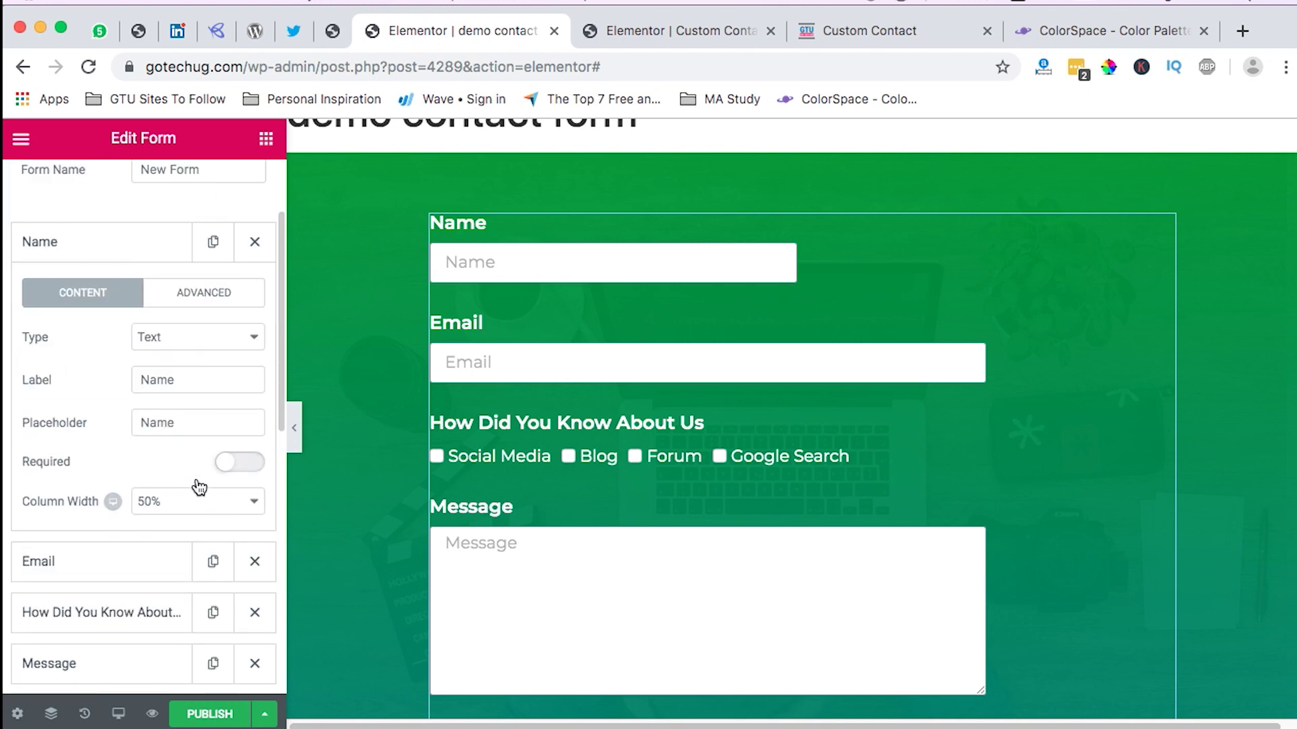
Step: Look over the Email, How Did You Know About Us and Message fields, then set Required Mark to Show
{"action": "scroll", "coordinate": [187, 494], "scroll_direction": "down", "scroll_amount": 1}
{"action": "left_click", "coordinate": [108, 512]}
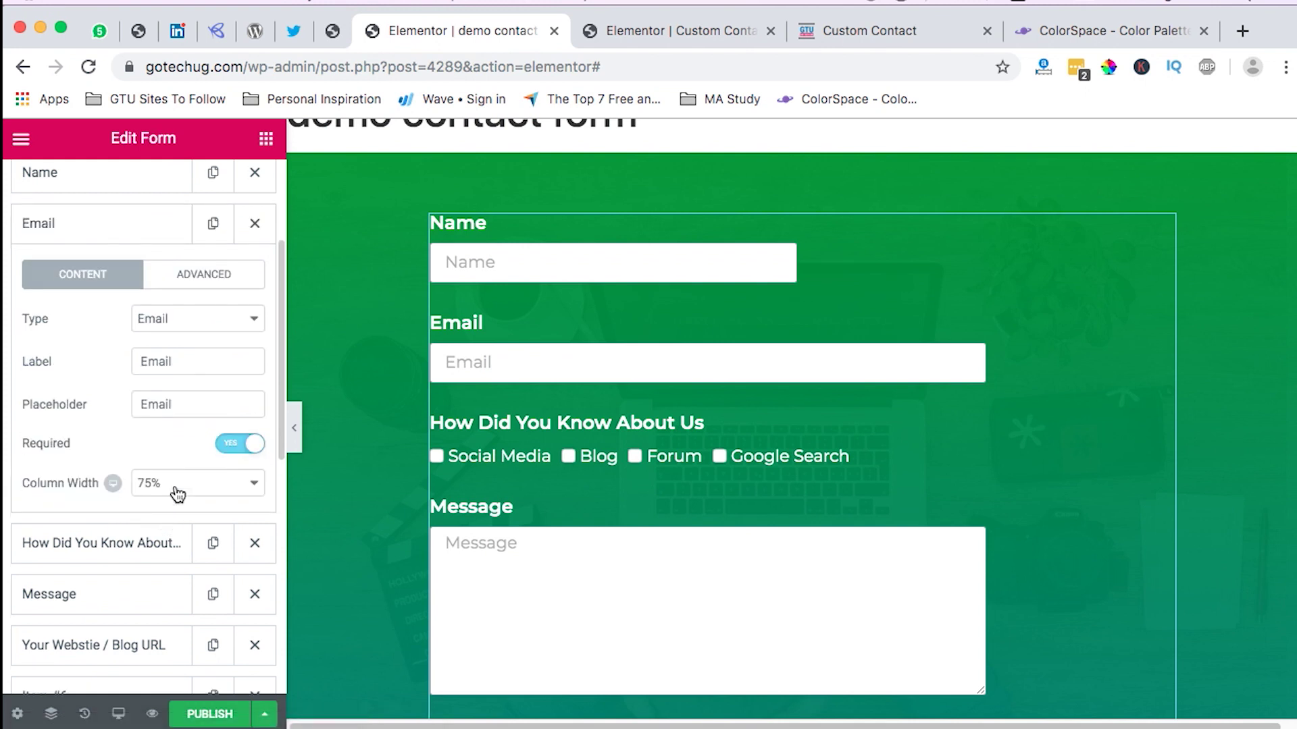
{"action": "scroll", "coordinate": [135, 472], "scroll_direction": "down", "scroll_amount": 1}
{"action": "left_click", "coordinate": [110, 488]}
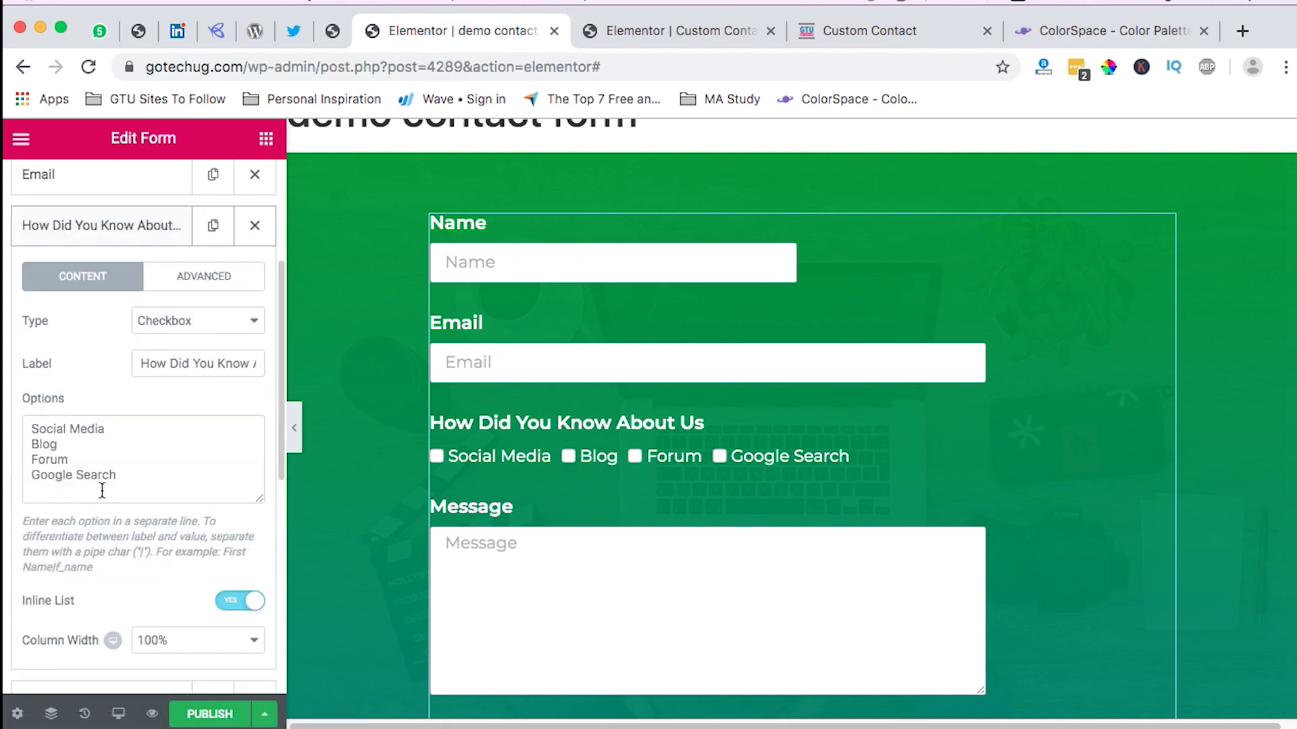
{"action": "scroll", "coordinate": [198, 408], "scroll_direction": "down", "scroll_amount": 4}
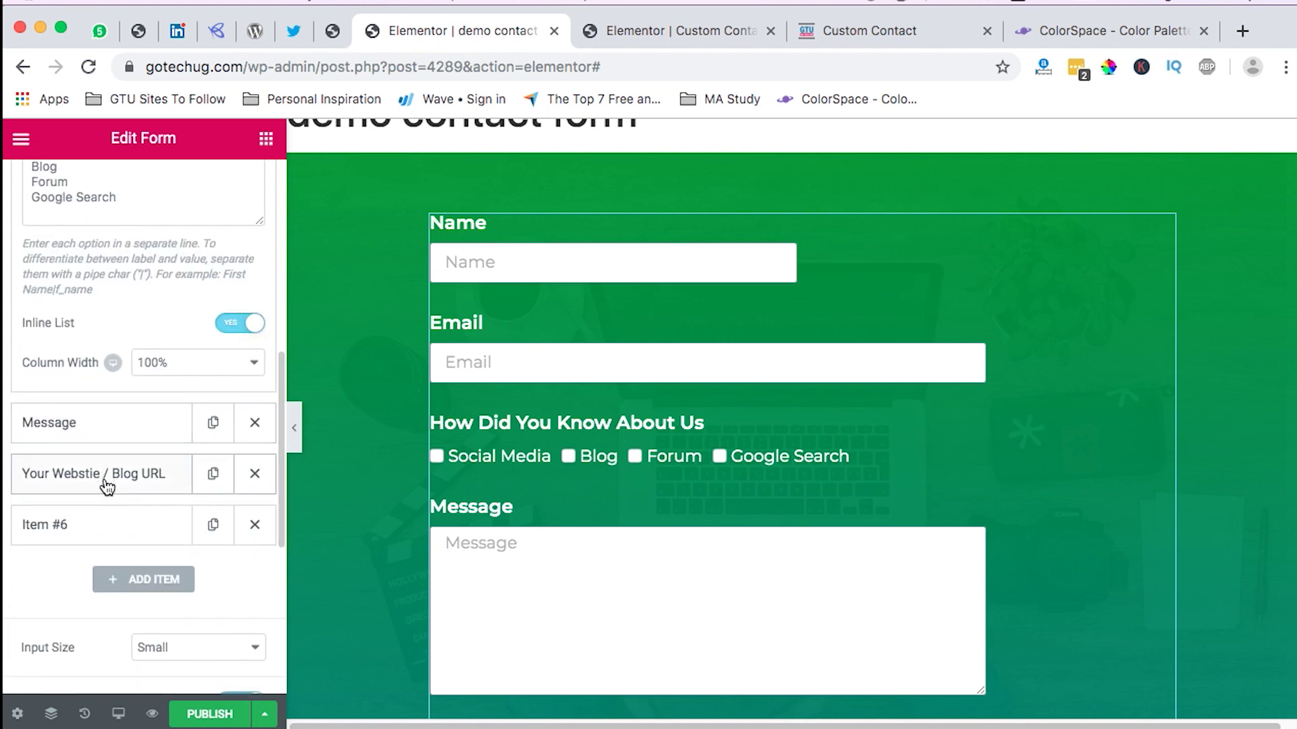
{"action": "left_click", "coordinate": [108, 423]}
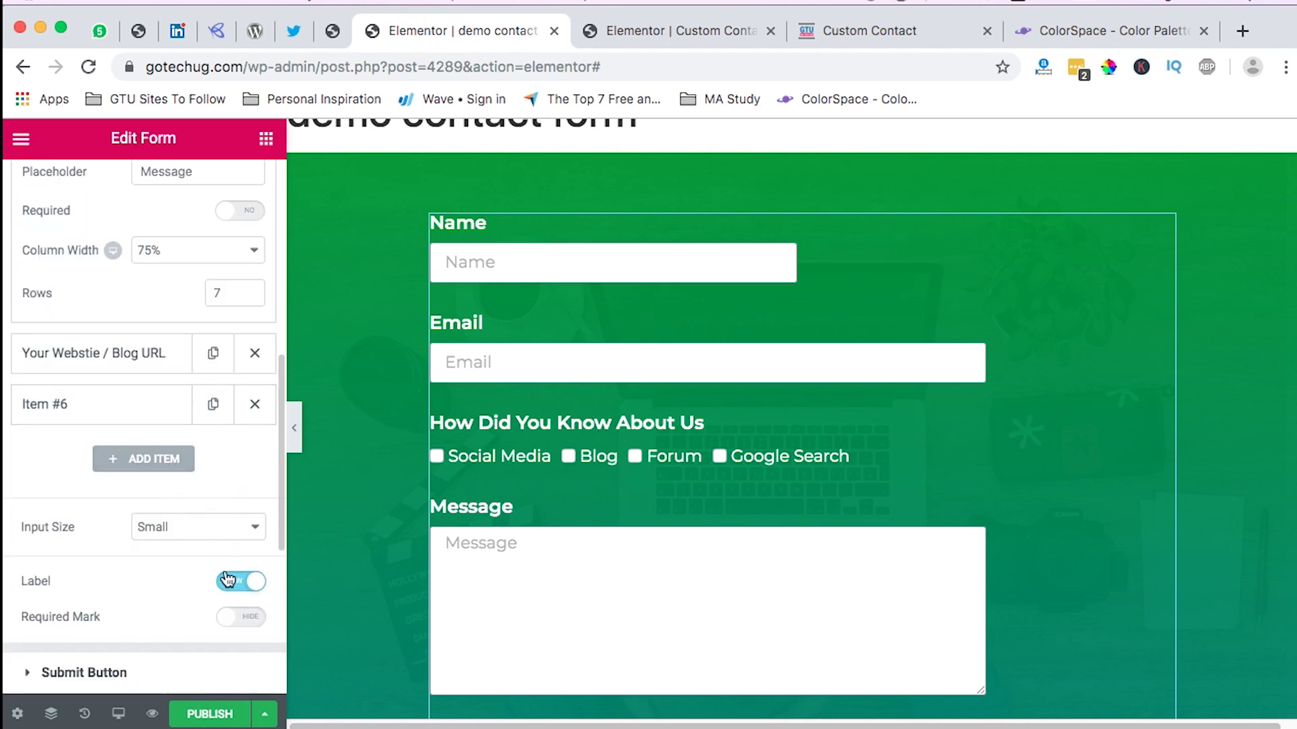
{"action": "left_click", "coordinate": [233, 620]}
{"action": "scroll", "coordinate": [194, 599], "scroll_direction": "down", "scroll_amount": 2}
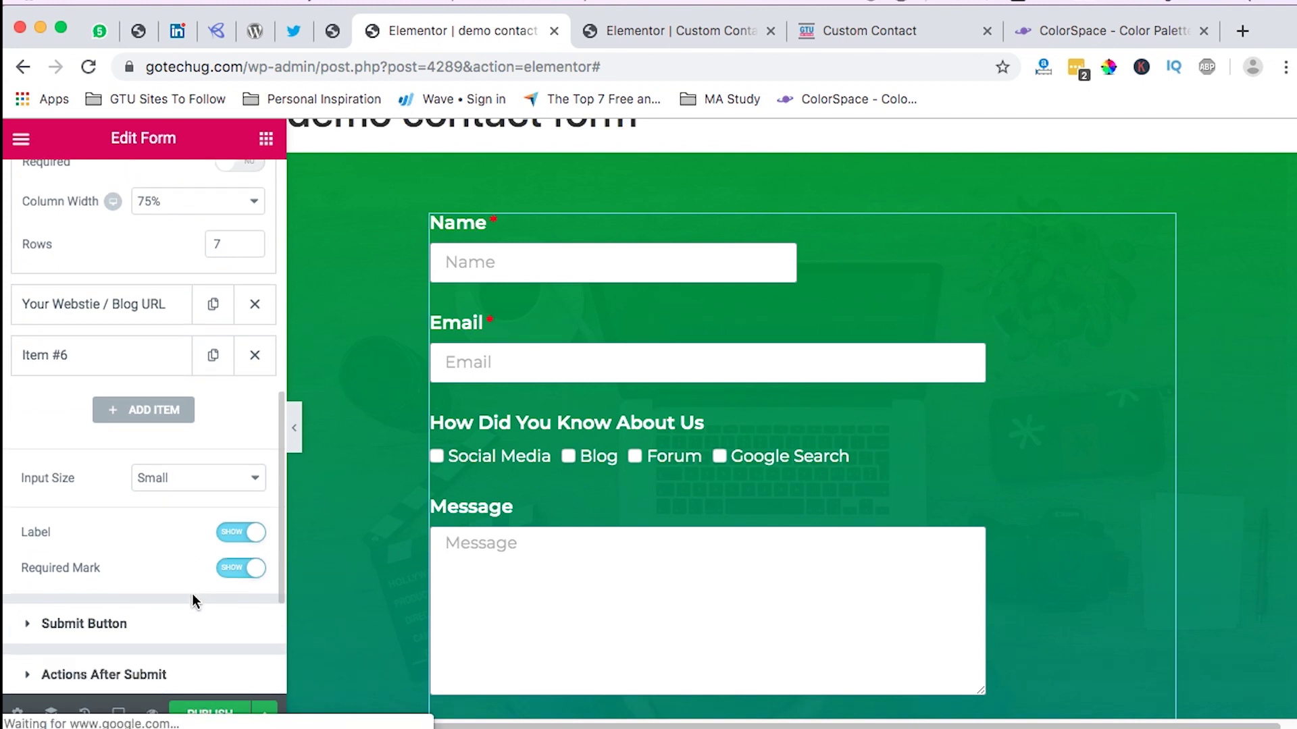
{"action": "scroll", "coordinate": [201, 580], "scroll_direction": "down", "scroll_amount": 2}
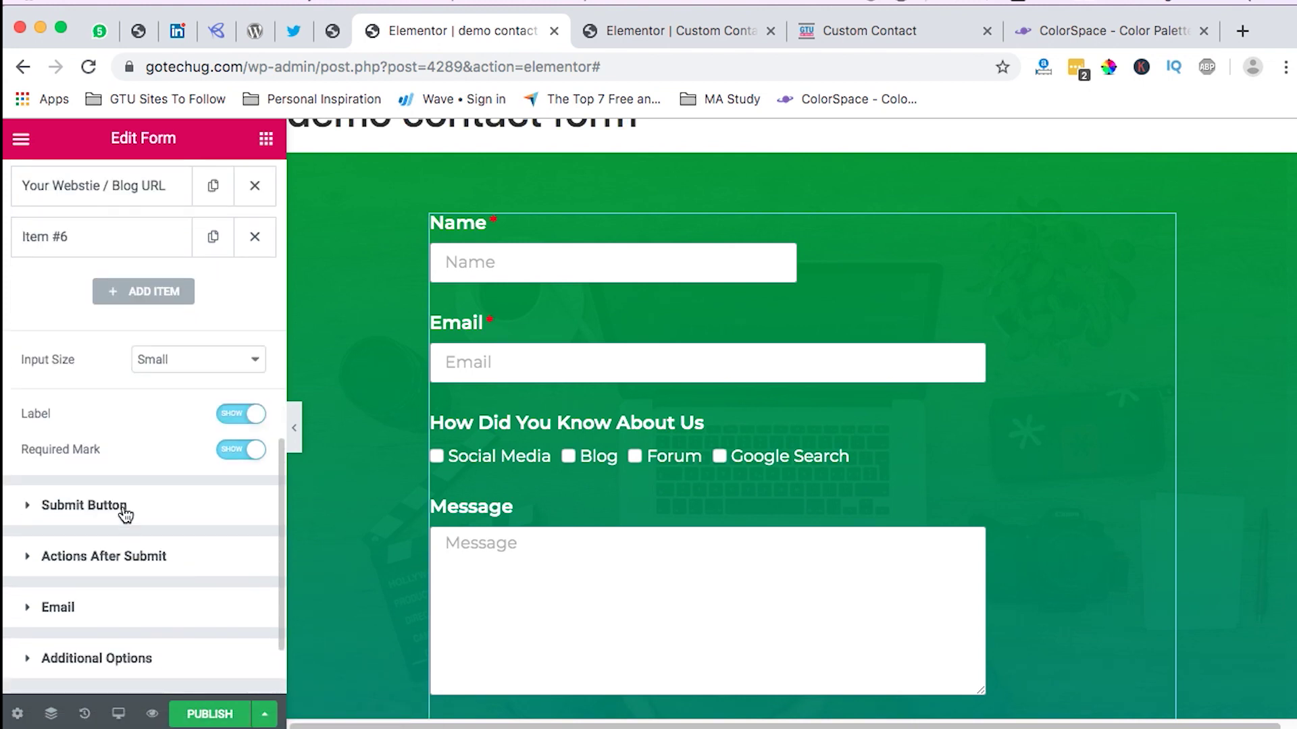
{"action": "scroll", "coordinate": [137, 557], "scroll_direction": "down", "scroll_amount": 1}
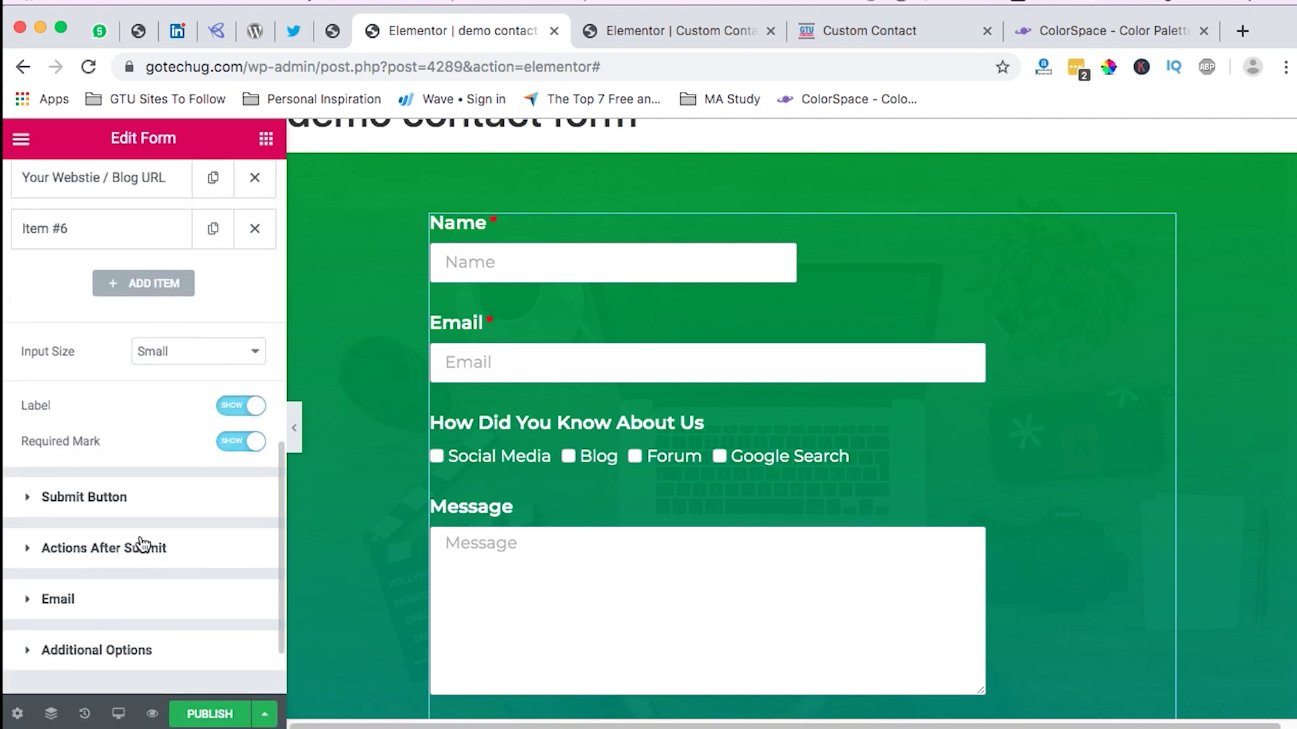
{"action": "scroll", "coordinate": [126, 553], "scroll_direction": "down", "scroll_amount": 1}
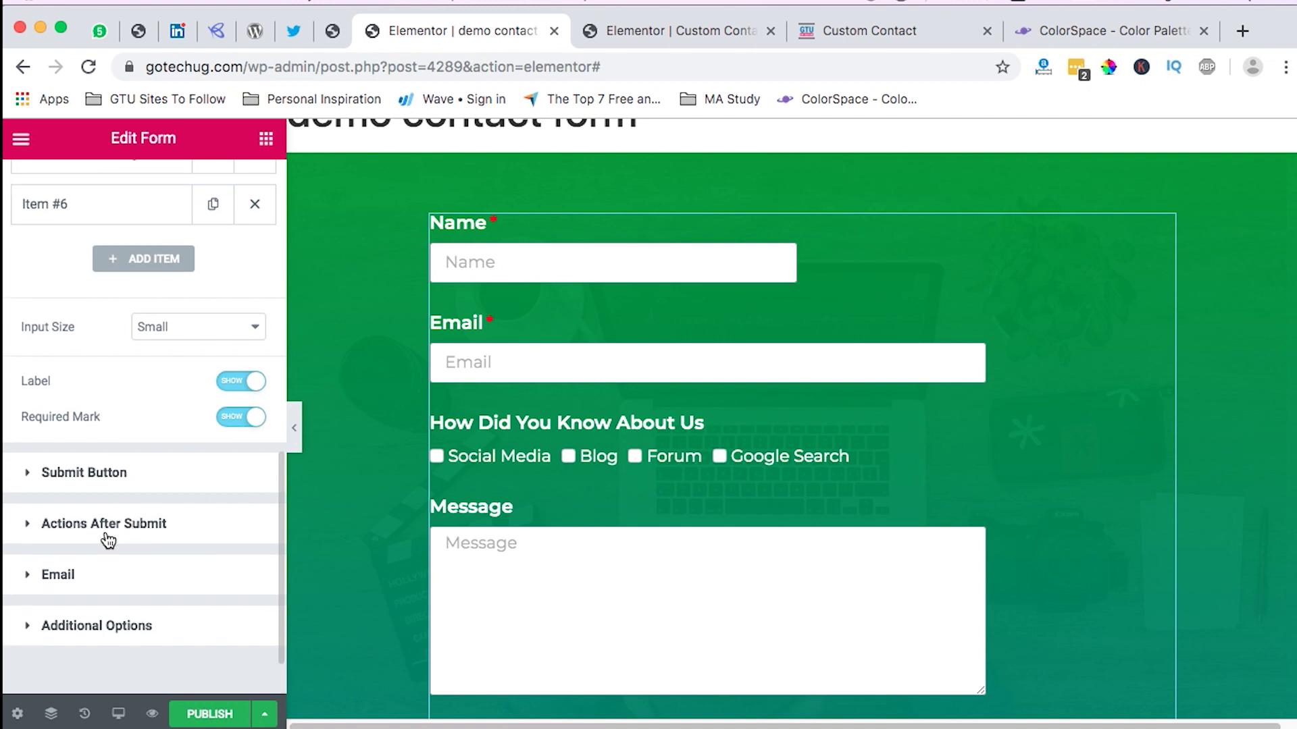
{"action": "scroll", "coordinate": [141, 564], "scroll_direction": "down", "scroll_amount": 2}
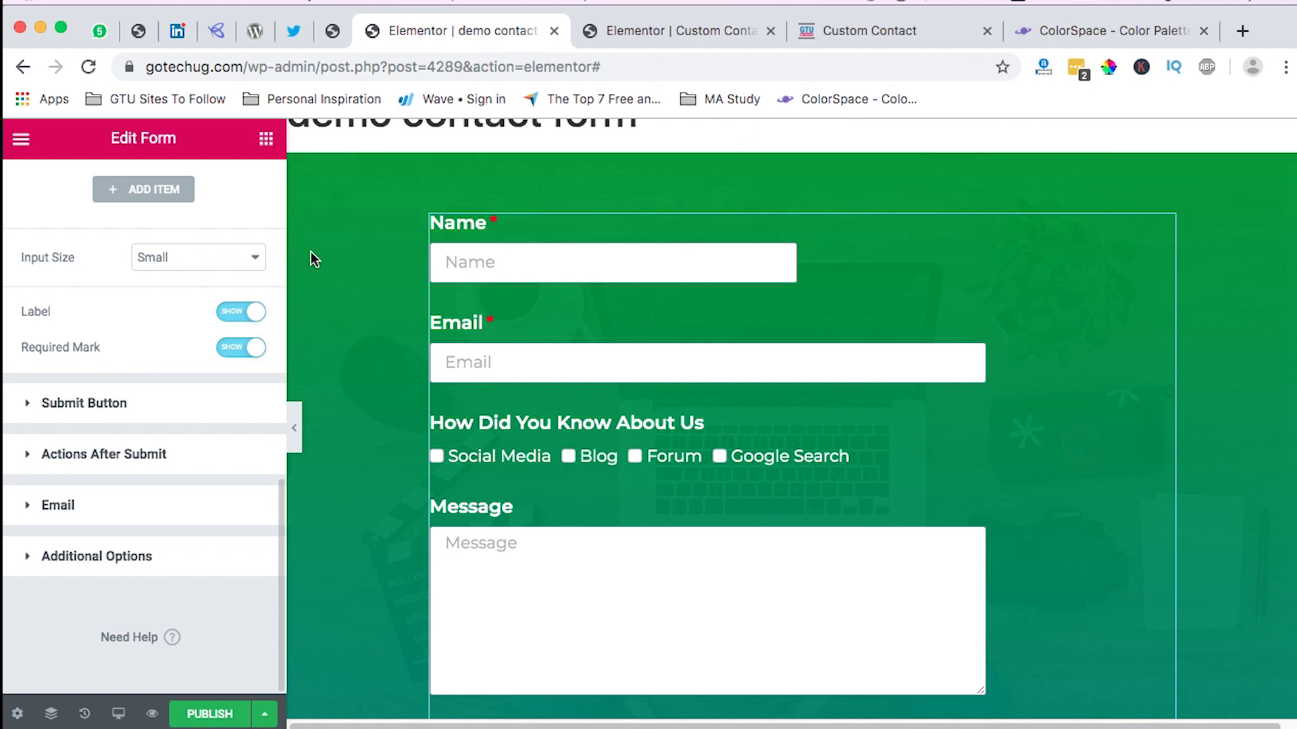
{"action": "scroll", "coordinate": [107, 362], "scroll_direction": "up", "scroll_amount": 10}
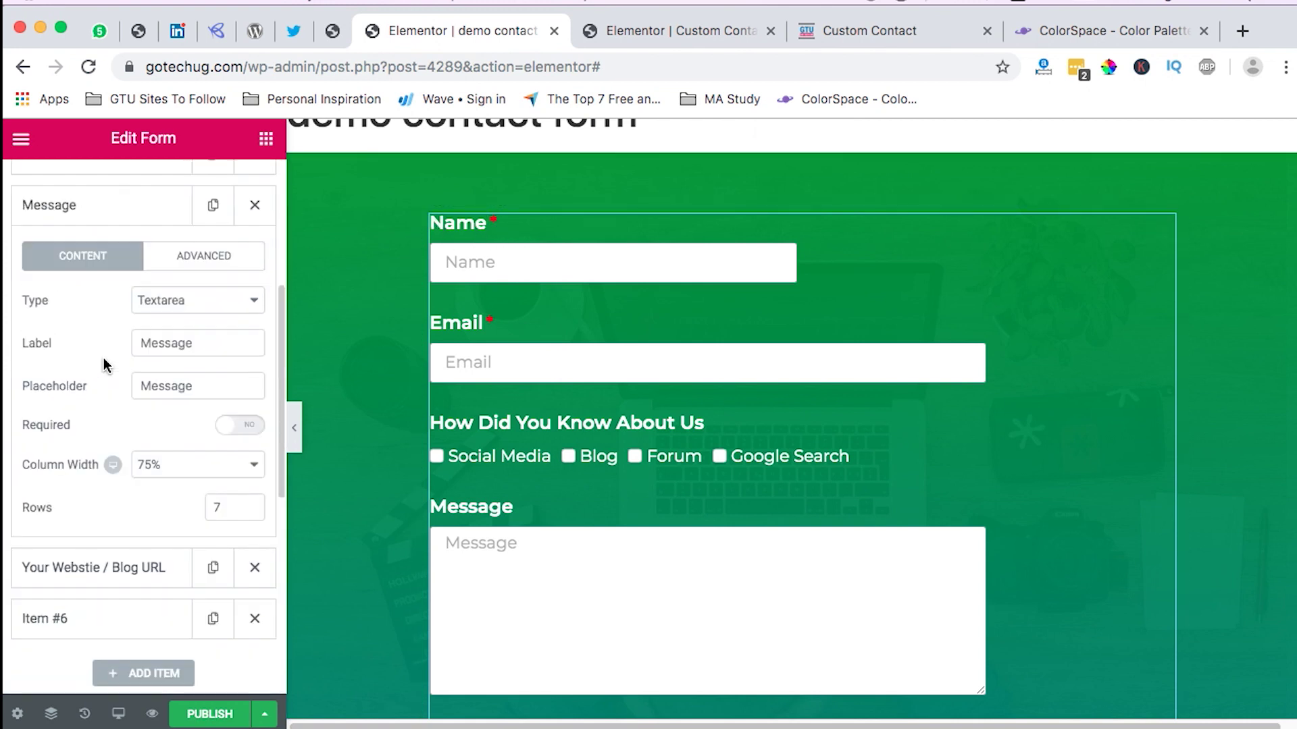
{"action": "scroll", "coordinate": [98, 270], "scroll_direction": "up", "scroll_amount": 3}
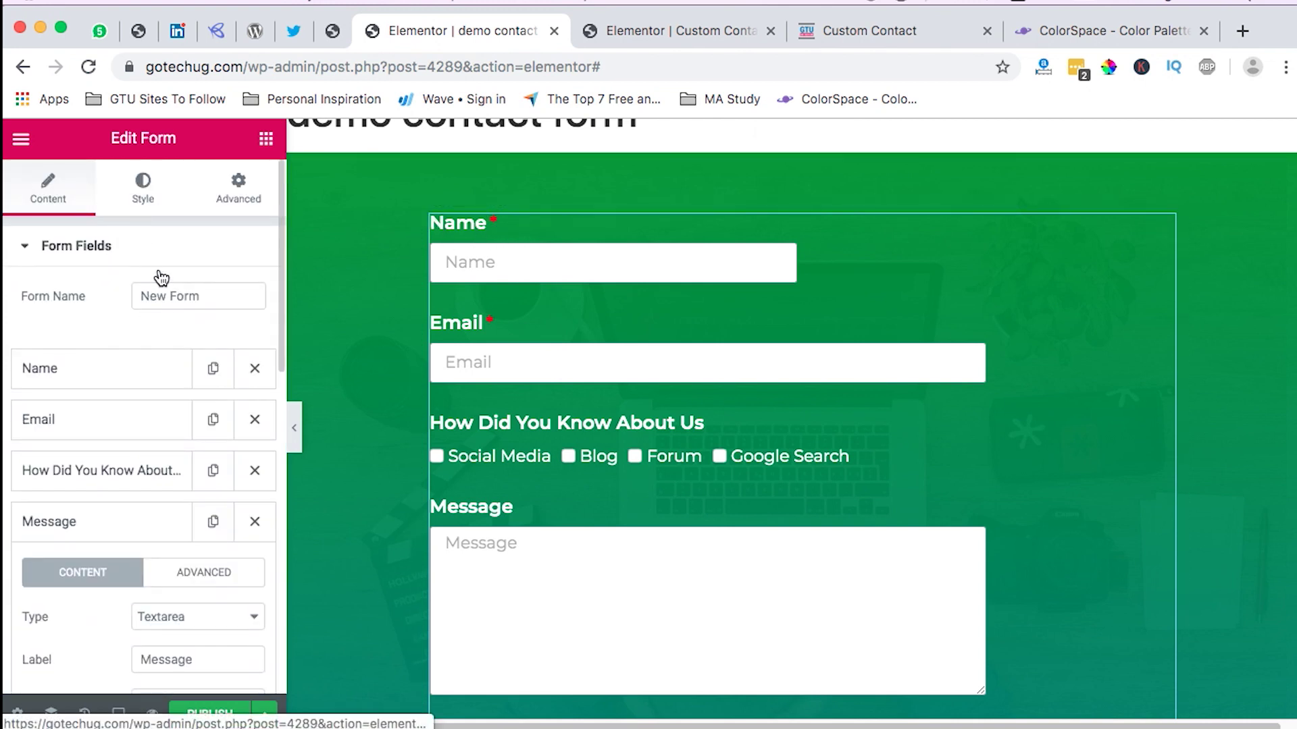
{"action": "left_click", "coordinate": [141, 189]}
Step: Make the required-field asterisks white (#ffffff) in the form's Style settings
{"action": "scroll", "coordinate": [81, 531], "scroll_direction": "down", "scroll_amount": 5}
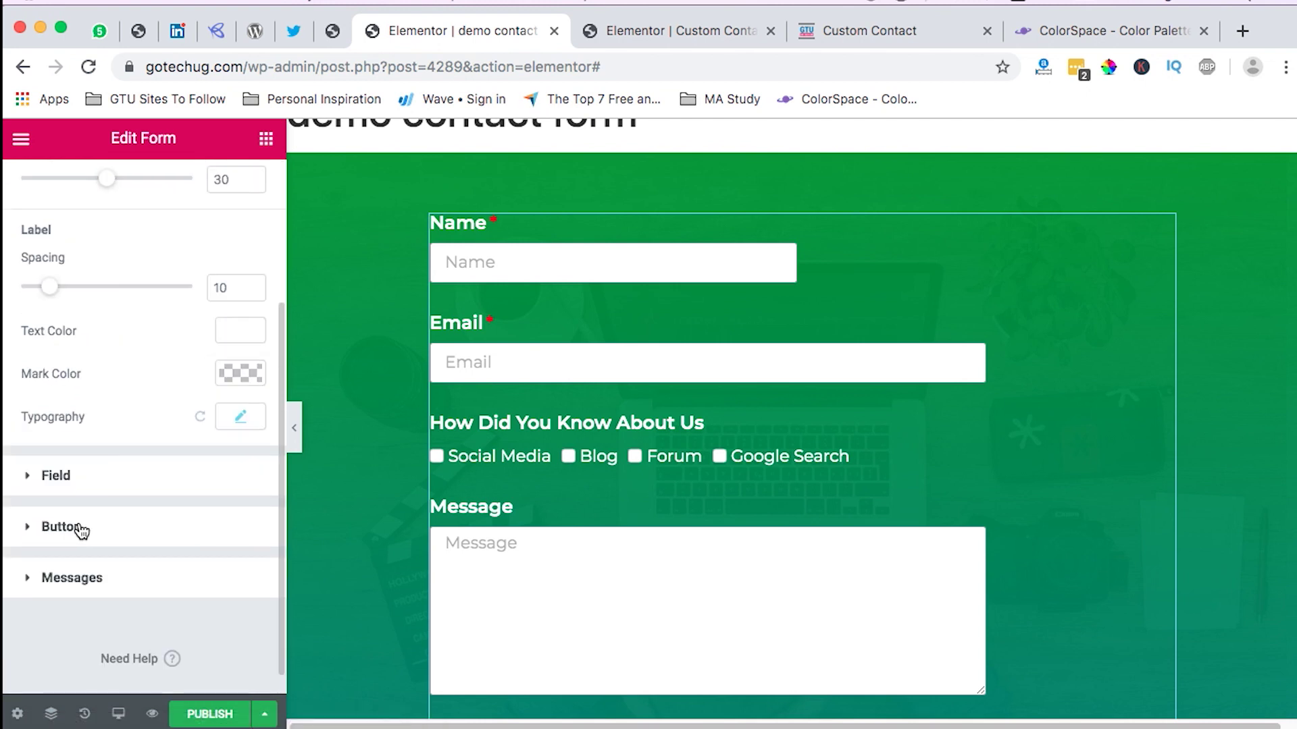
{"action": "scroll", "coordinate": [126, 513], "scroll_direction": "up", "scroll_amount": 1}
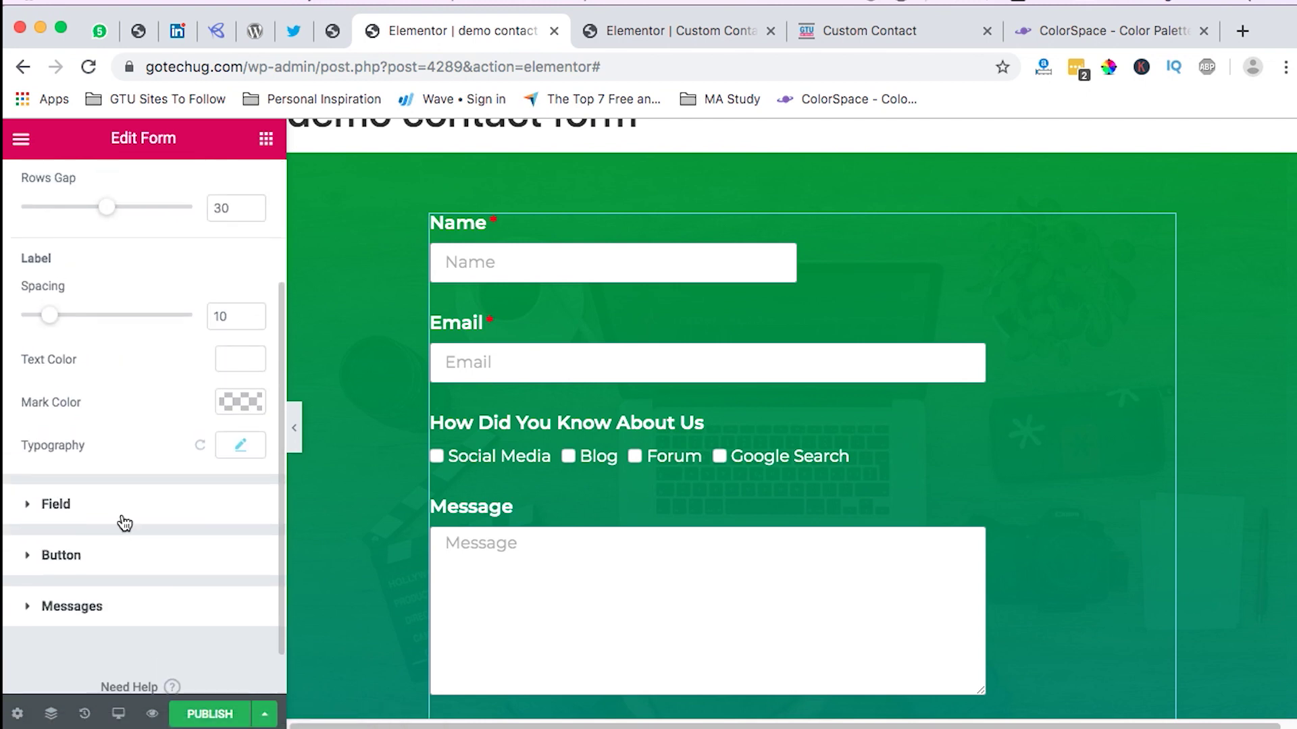
{"action": "scroll", "coordinate": [123, 520], "scroll_direction": "up", "scroll_amount": 4}
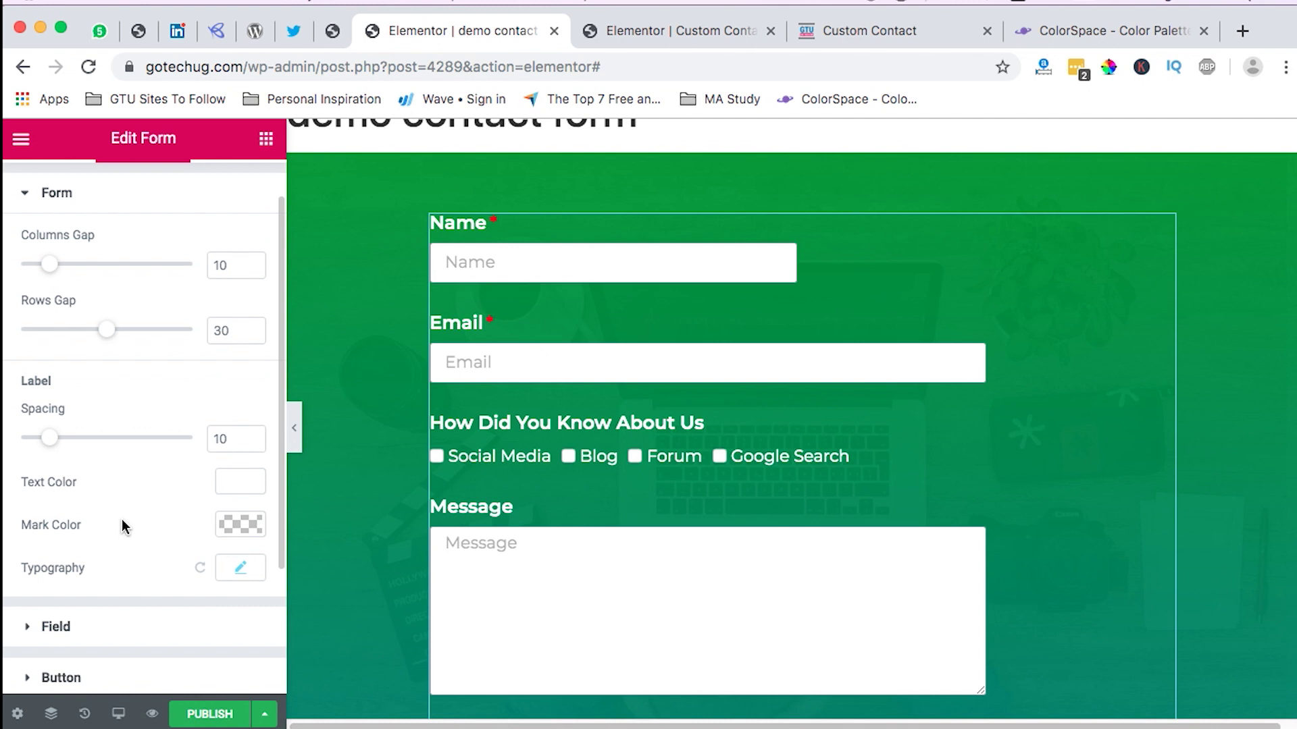
{"action": "left_click", "coordinate": [237, 524]}
{"action": "scroll", "coordinate": [135, 562], "scroll_direction": "down", "scroll_amount": 4}
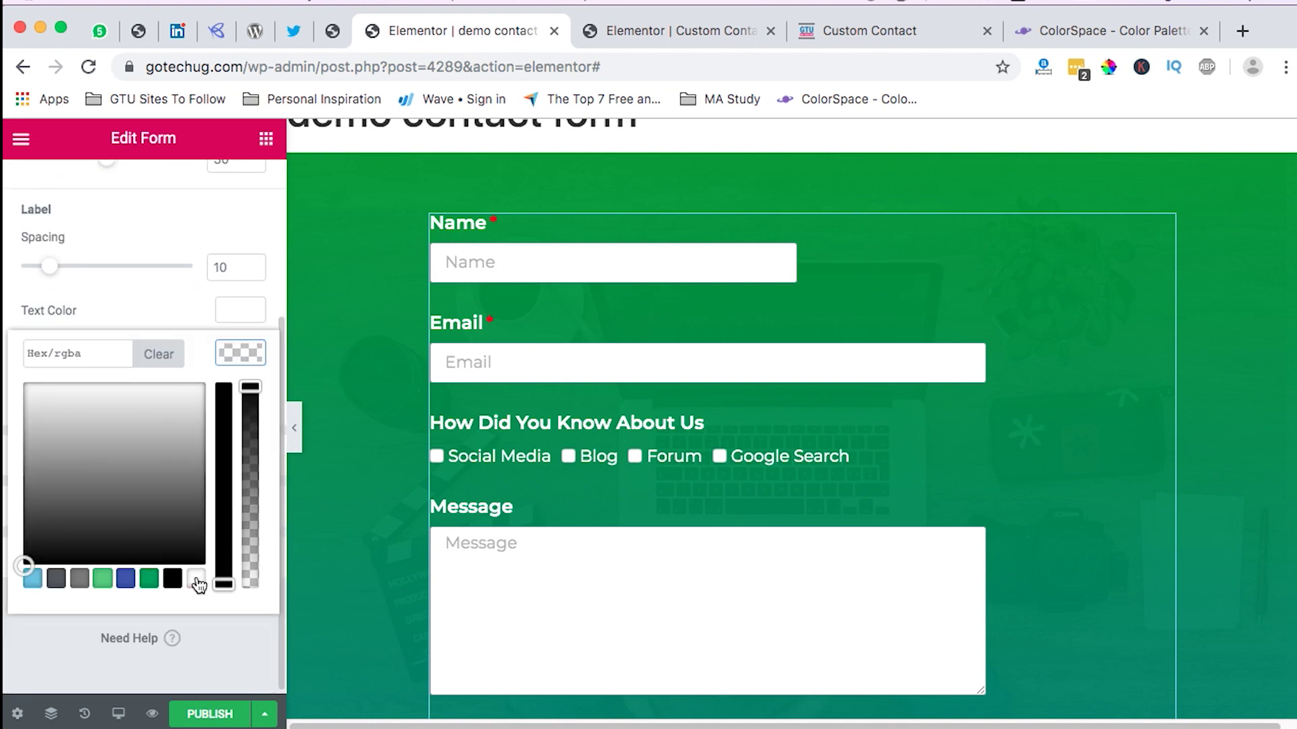
{"action": "left_click", "coordinate": [197, 581]}
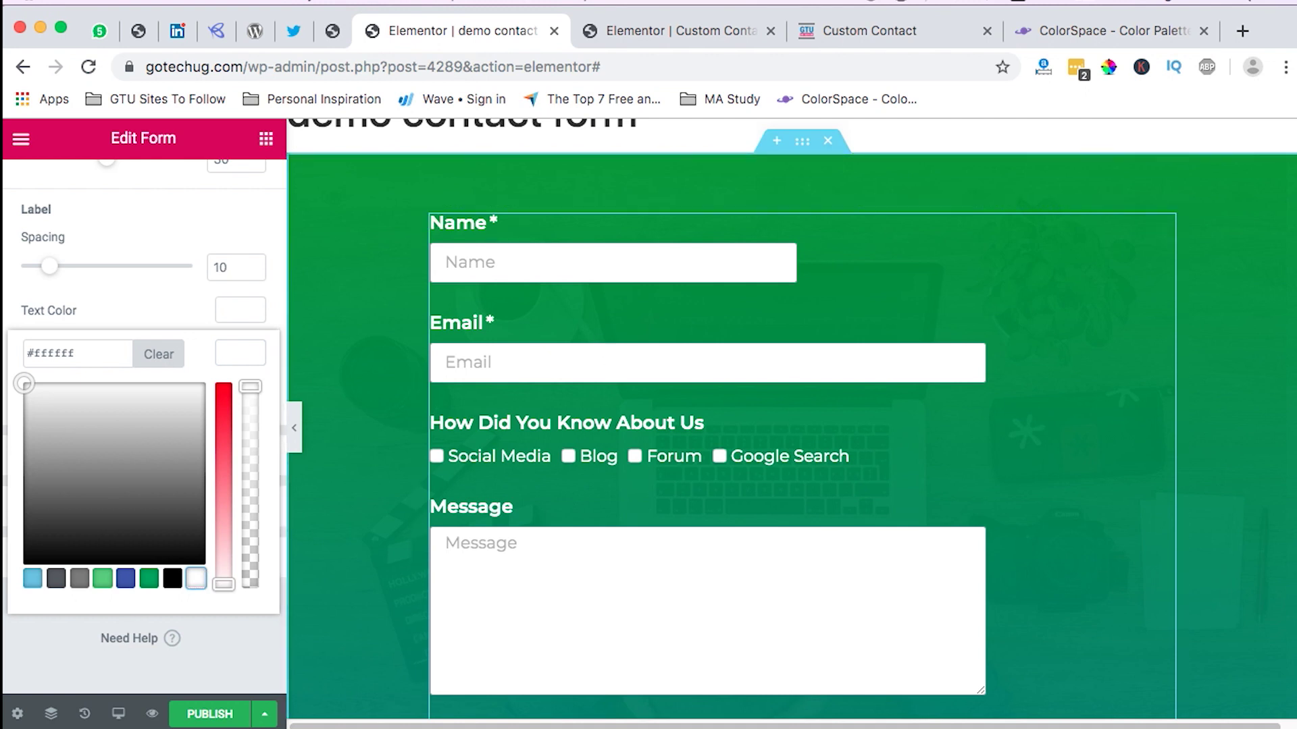
{"action": "scroll", "coordinate": [112, 367], "scroll_direction": "up", "scroll_amount": 4}
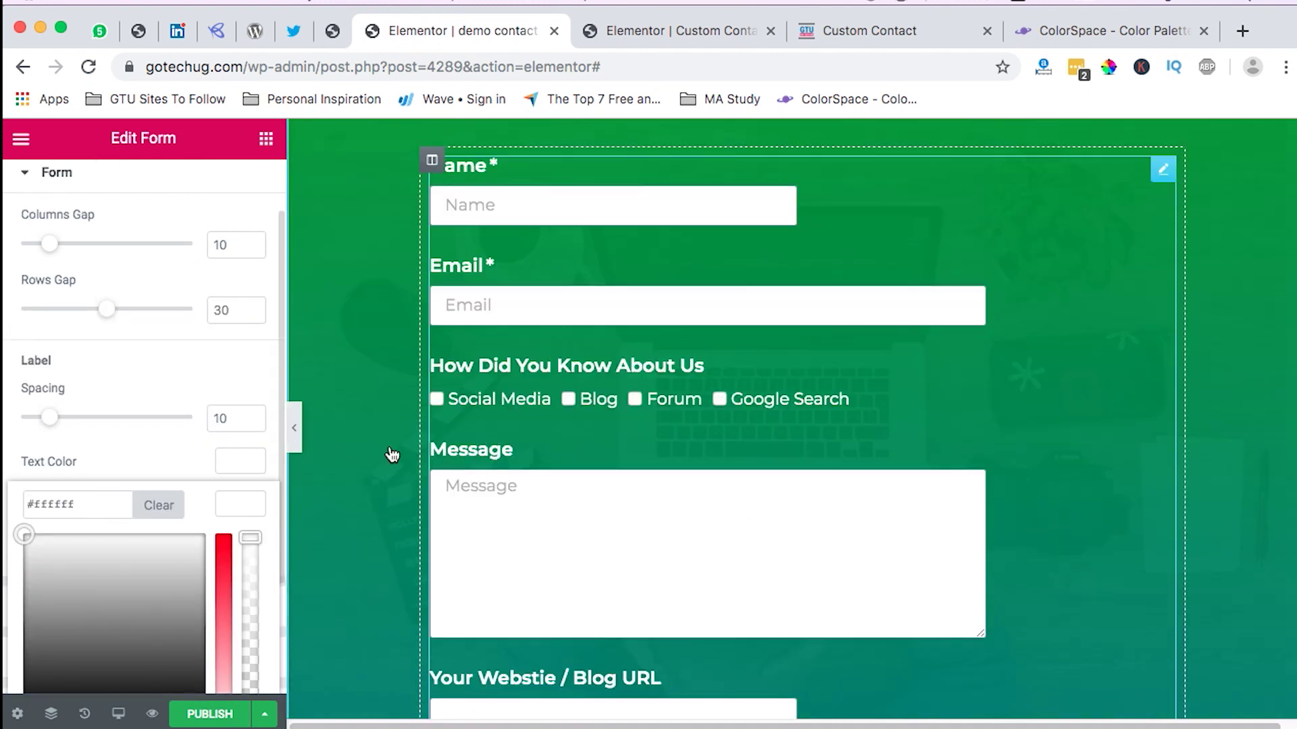
{"action": "scroll", "coordinate": [151, 353], "scroll_direction": "up", "scroll_amount": 2}
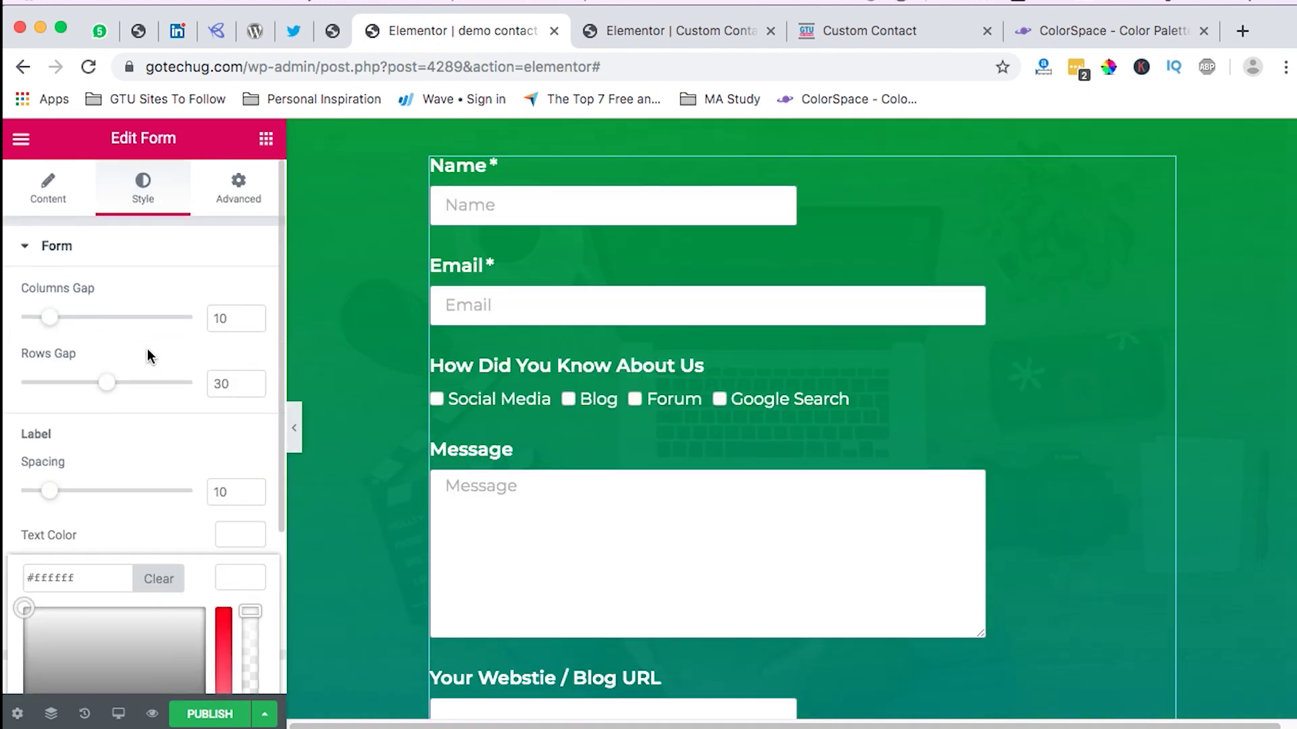
{"action": "left_click", "coordinate": [48, 189]}
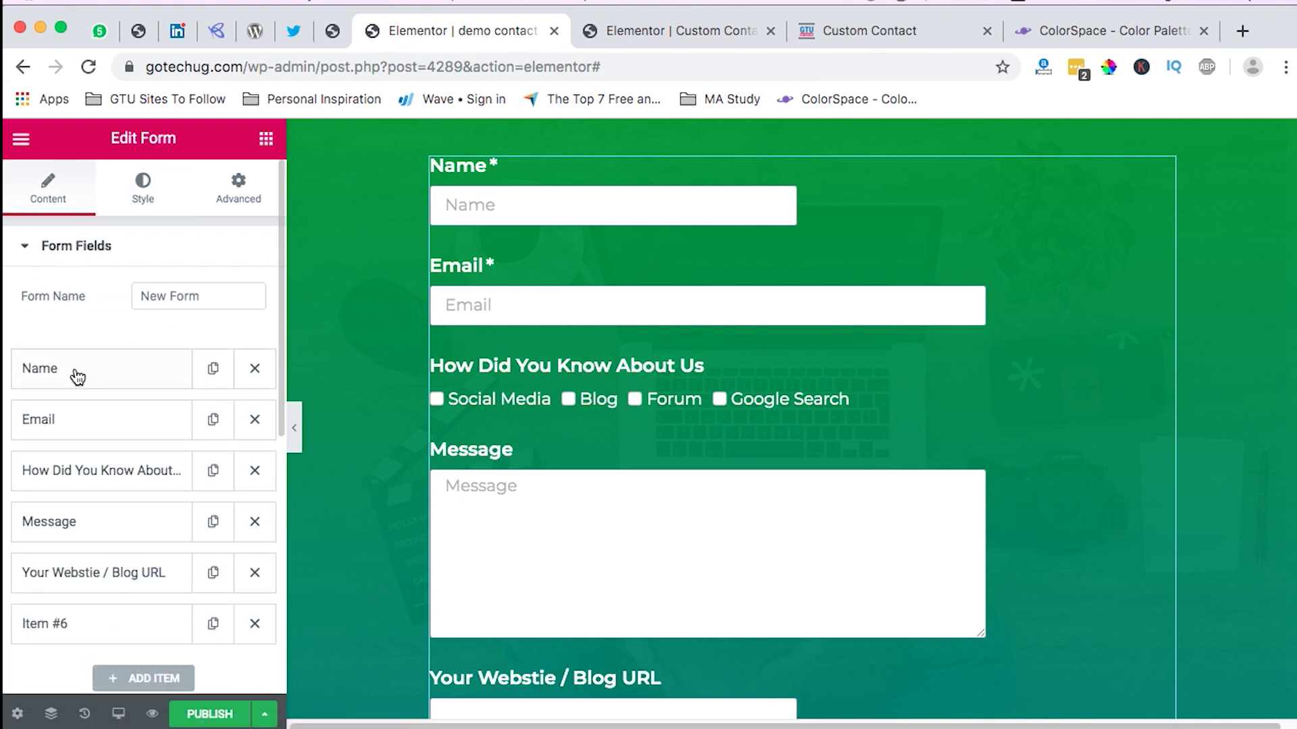
Step: Make the Message field required and delete its 'Message' placeholder text
{"action": "left_click", "coordinate": [90, 534]}
{"action": "scroll", "coordinate": [133, 533], "scroll_direction": "down", "scroll_amount": 4}
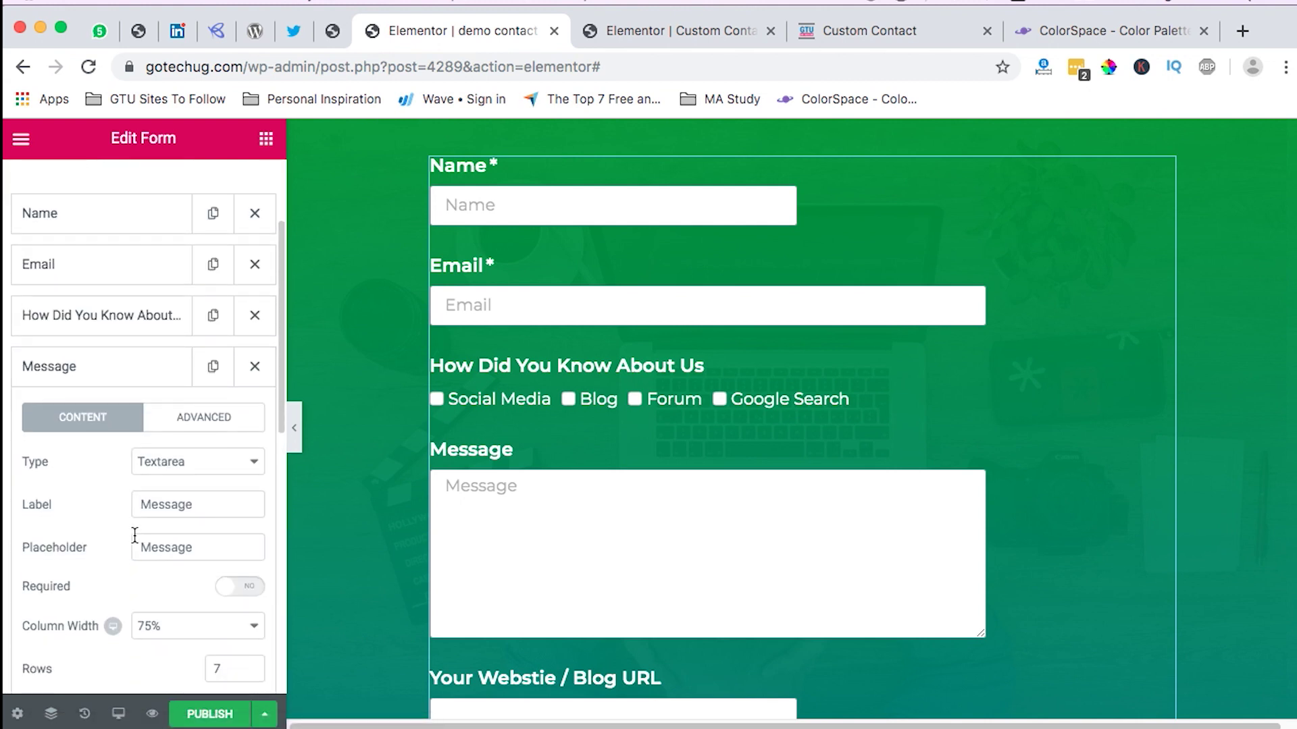
{"action": "left_click", "coordinate": [250, 593]}
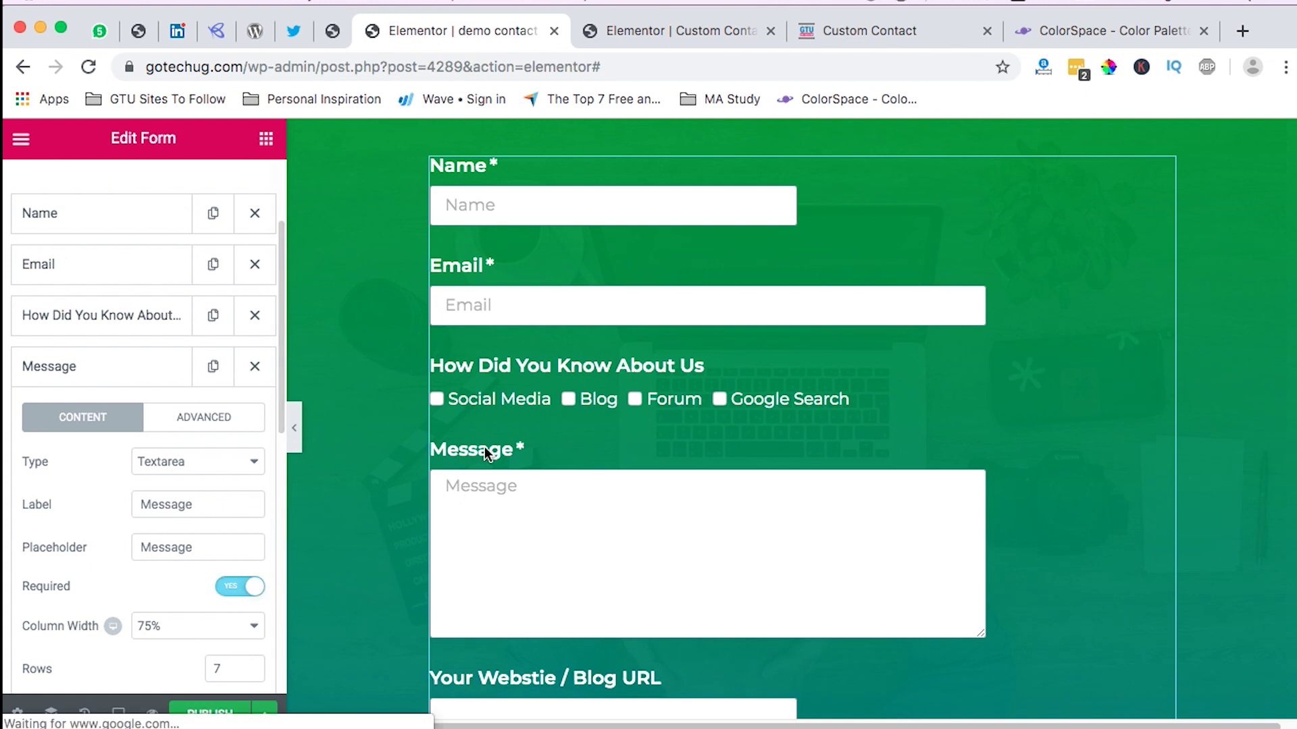
{"action": "left_click", "coordinate": [189, 545]}
{"action": "double_click", "coordinate": [188, 545]}
{"action": "key", "text": "BackSpace"}
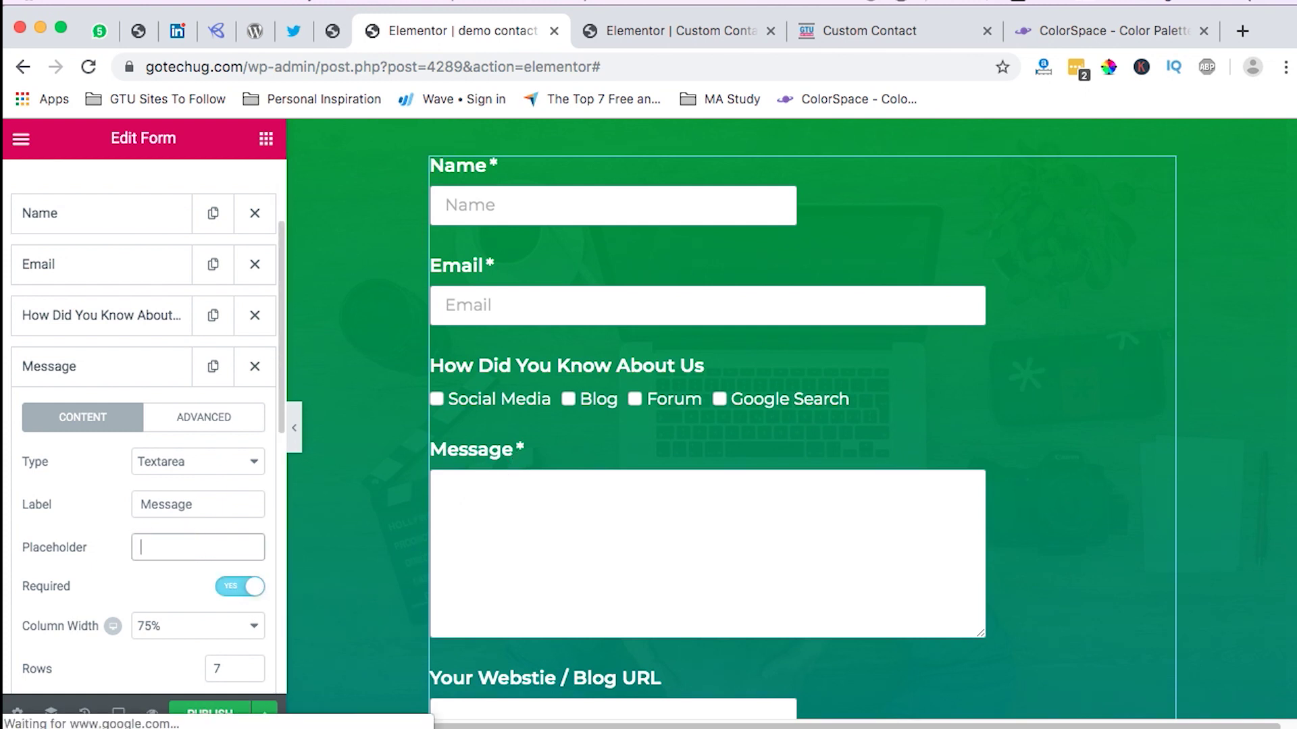
{"action": "left_click", "coordinate": [187, 418]}
{"action": "left_click", "coordinate": [81, 416]}
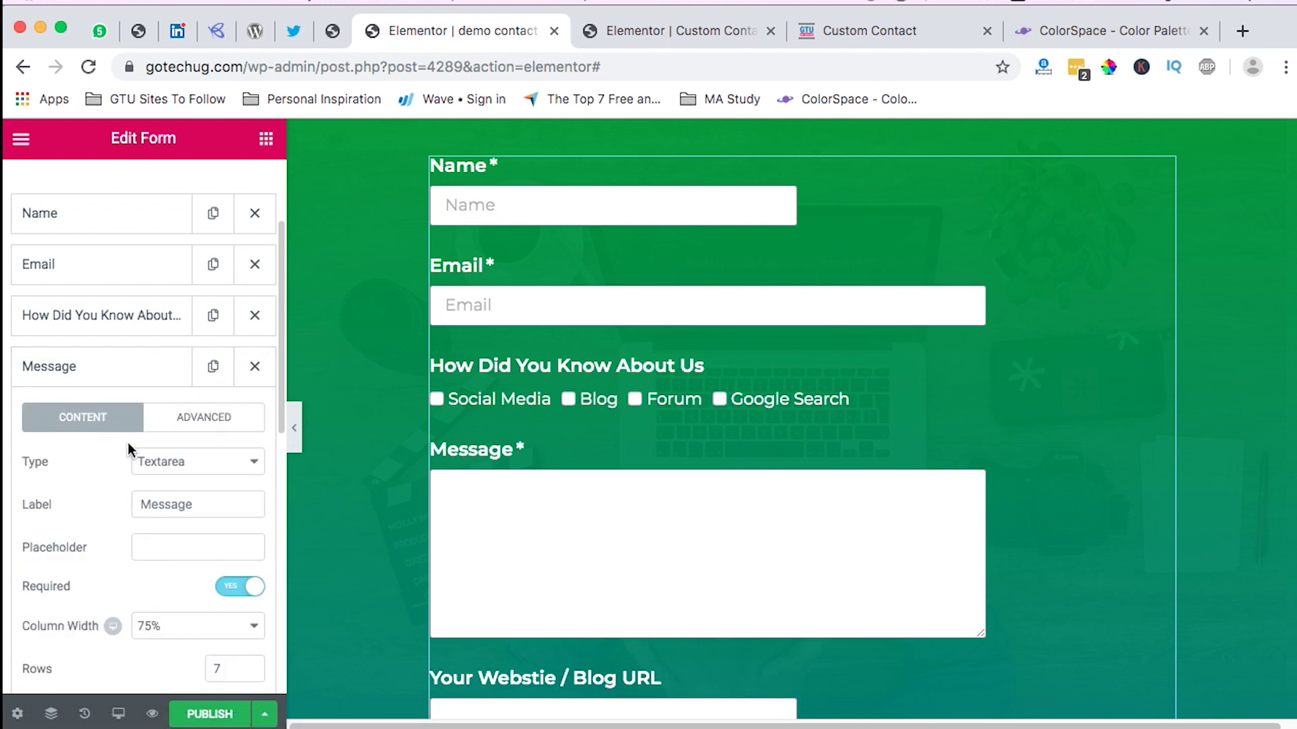
{"action": "scroll", "coordinate": [153, 459], "scroll_direction": "down", "scroll_amount": 3}
{"action": "scroll", "coordinate": [790, 463], "scroll_direction": "down", "scroll_amount": 4}
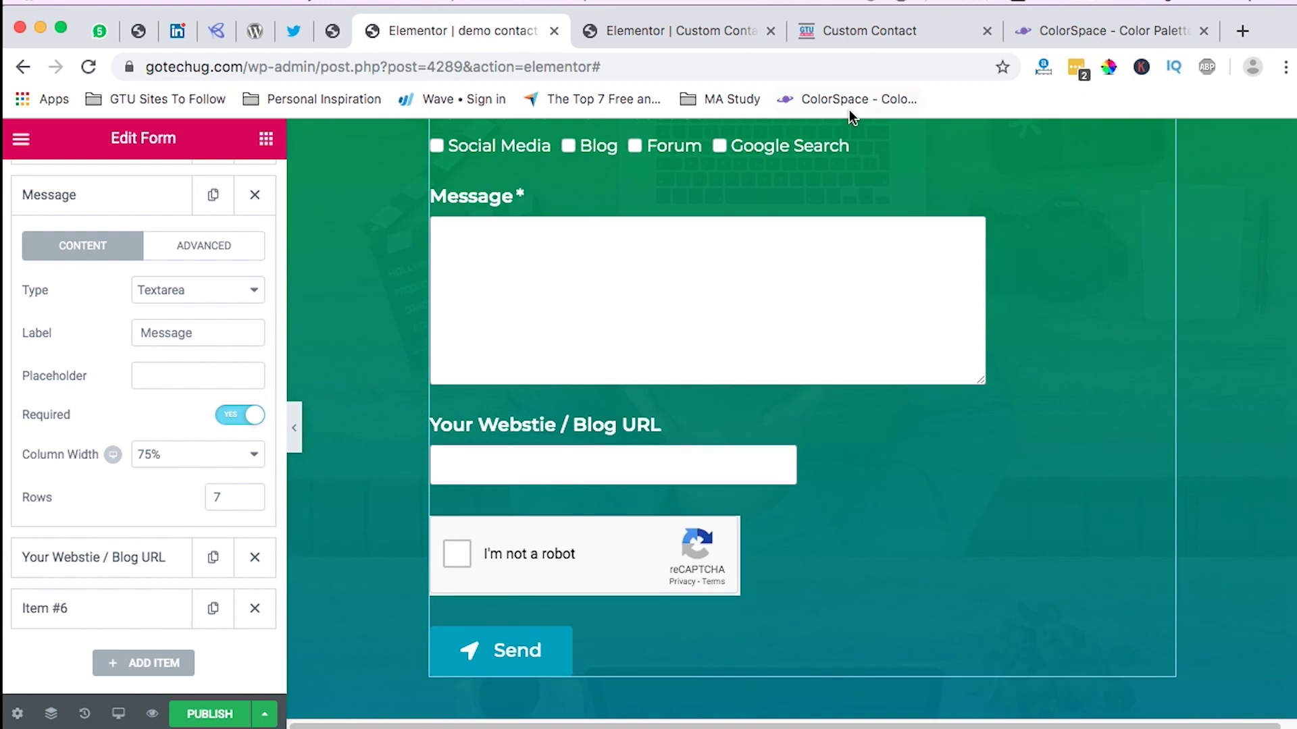
{"action": "left_click", "coordinate": [859, 31]}
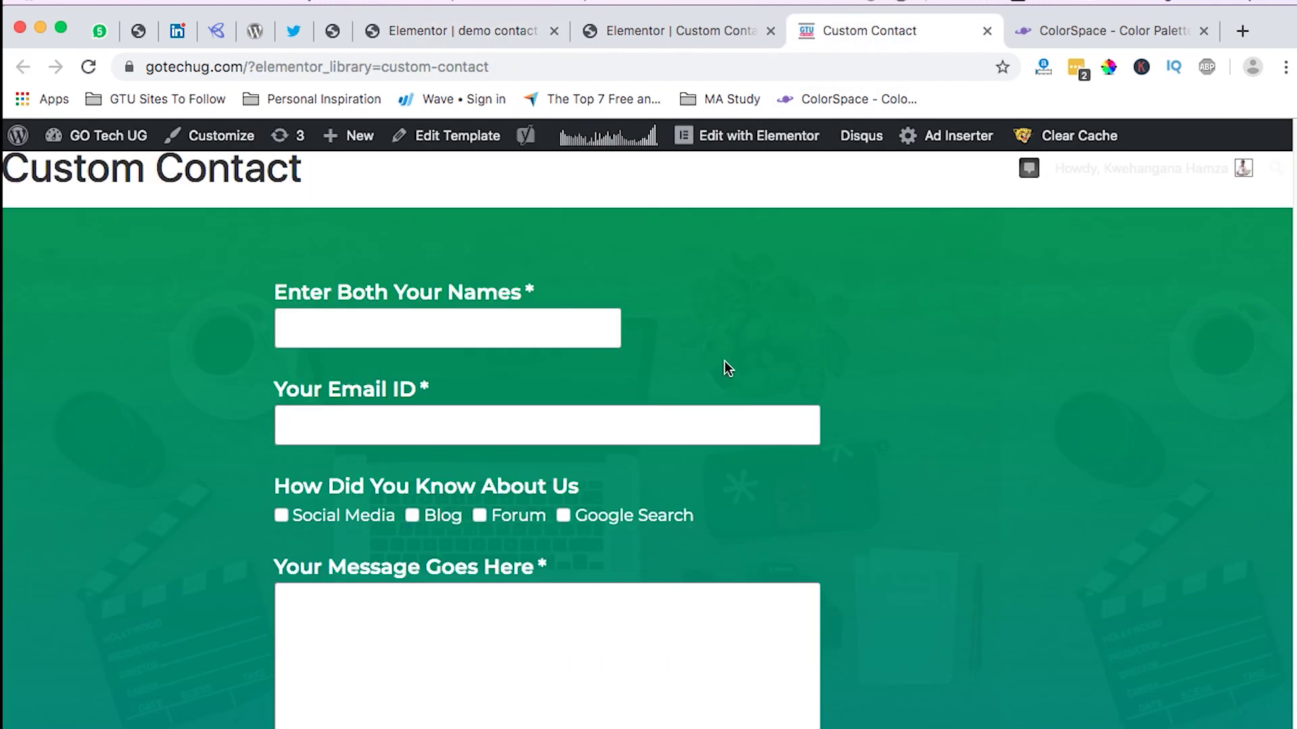
Step: Check the live page's reCAPTCHA and green Send button, then return to the demo contact editor
{"action": "scroll", "coordinate": [726, 363], "scroll_direction": "down", "scroll_amount": 6}
{"action": "scroll", "coordinate": [726, 364], "scroll_direction": "up", "scroll_amount": 1}
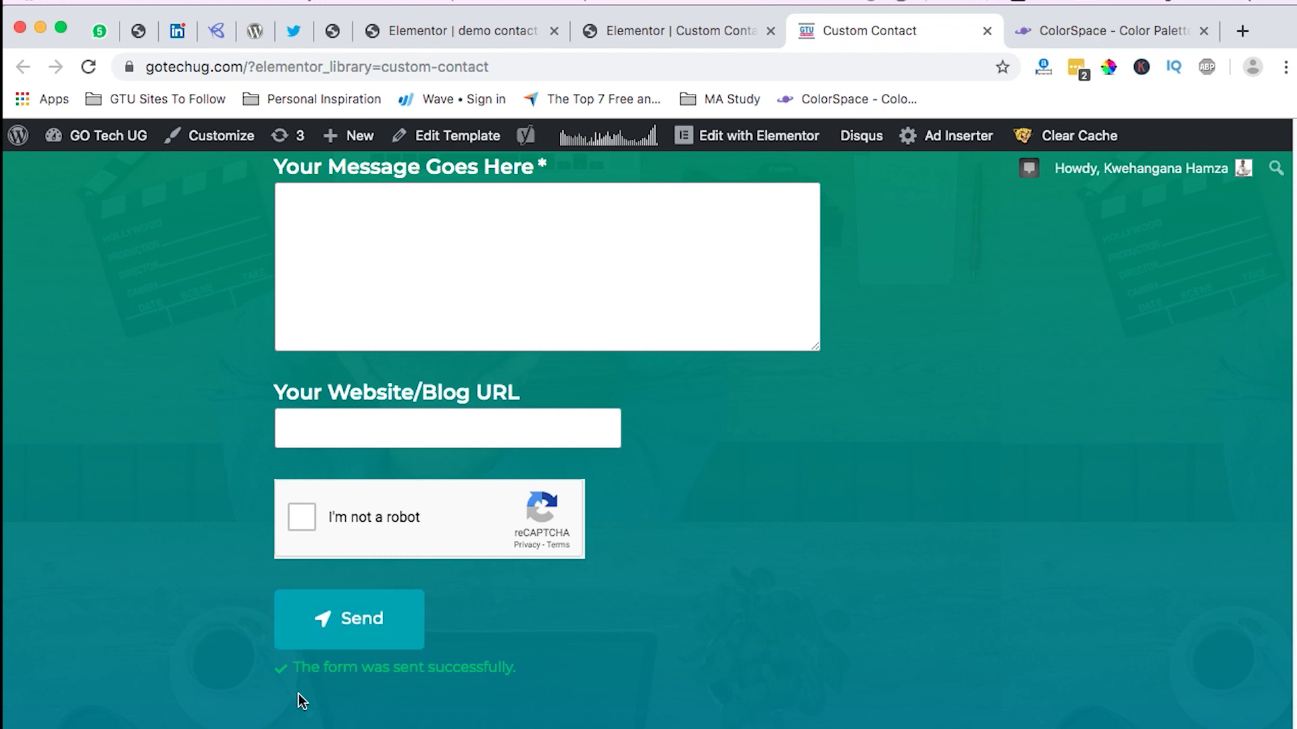
{"action": "left_click", "coordinate": [332, 30]}
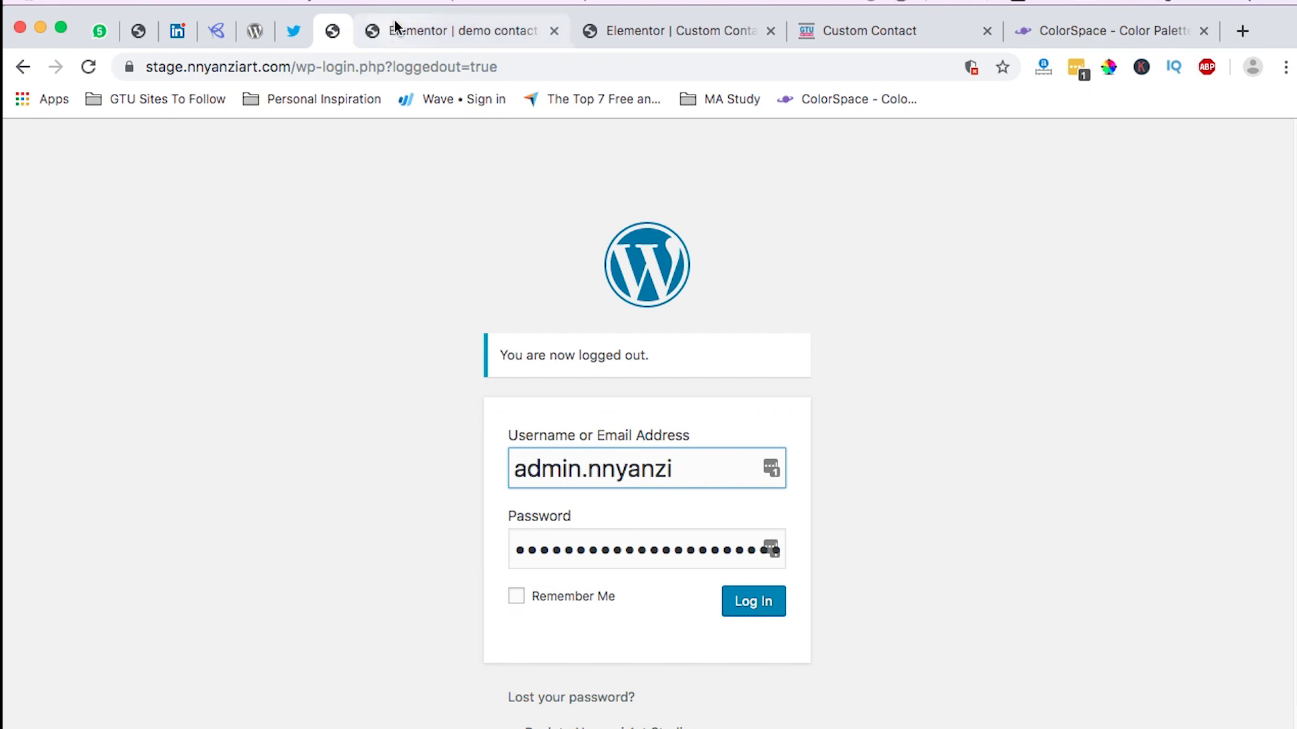
{"action": "left_click", "coordinate": [419, 30]}
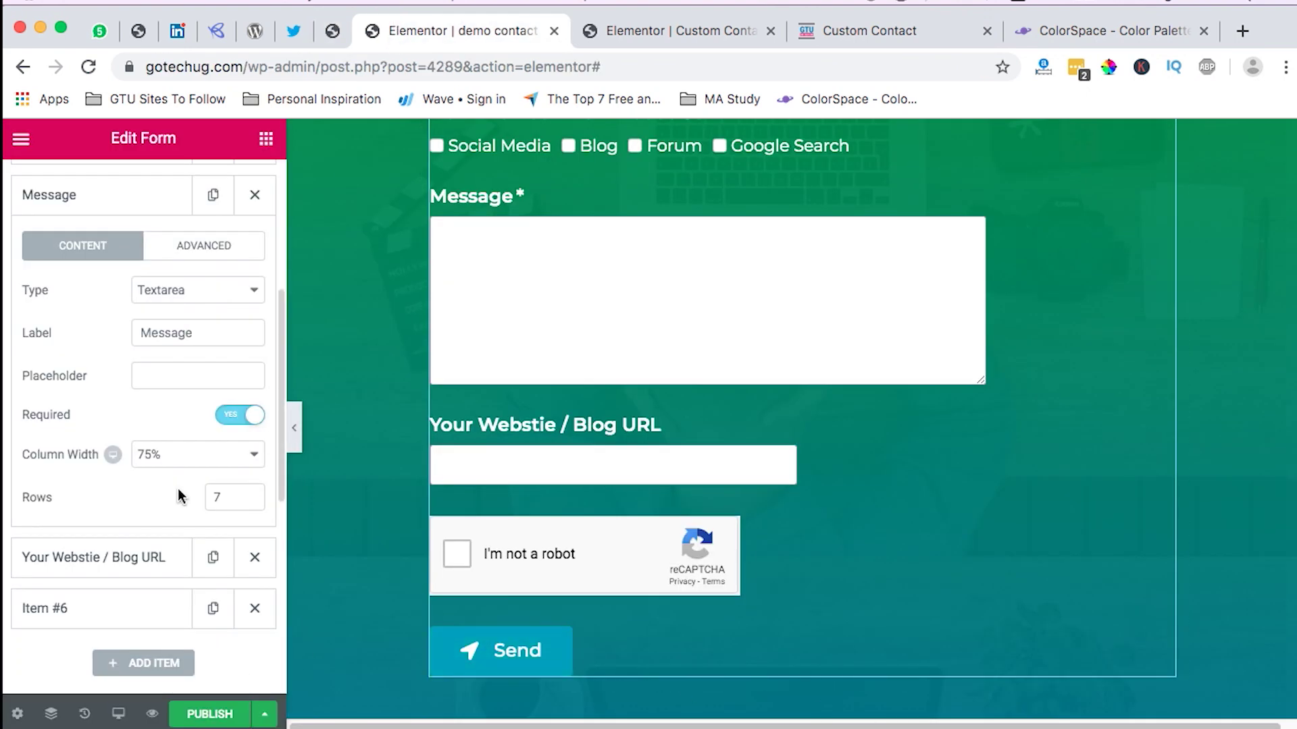
{"action": "scroll", "coordinate": [140, 213], "scroll_direction": "up", "scroll_amount": 5}
Step: Set the Send button's normal background colour to green #00c160
{"action": "left_click", "coordinate": [135, 206]}
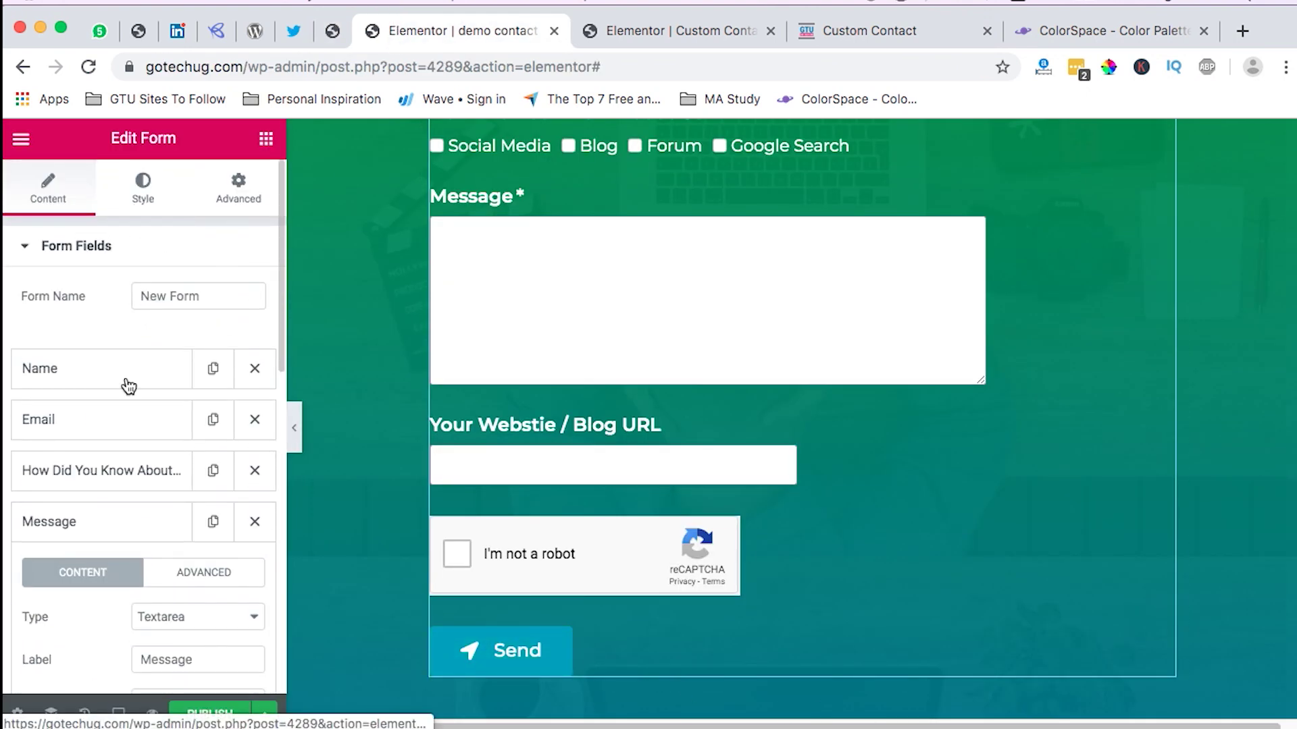
{"action": "scroll", "coordinate": [118, 483], "scroll_direction": "down", "scroll_amount": 3}
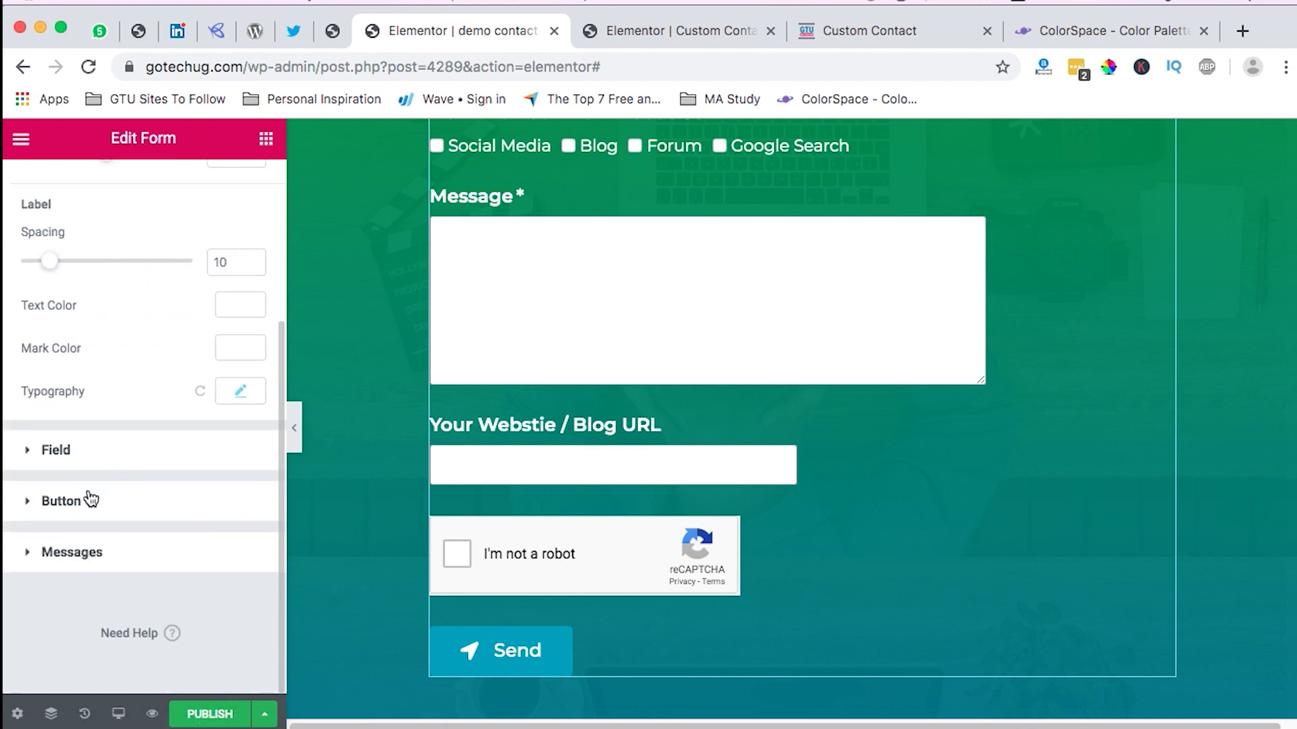
{"action": "left_click", "coordinate": [139, 501]}
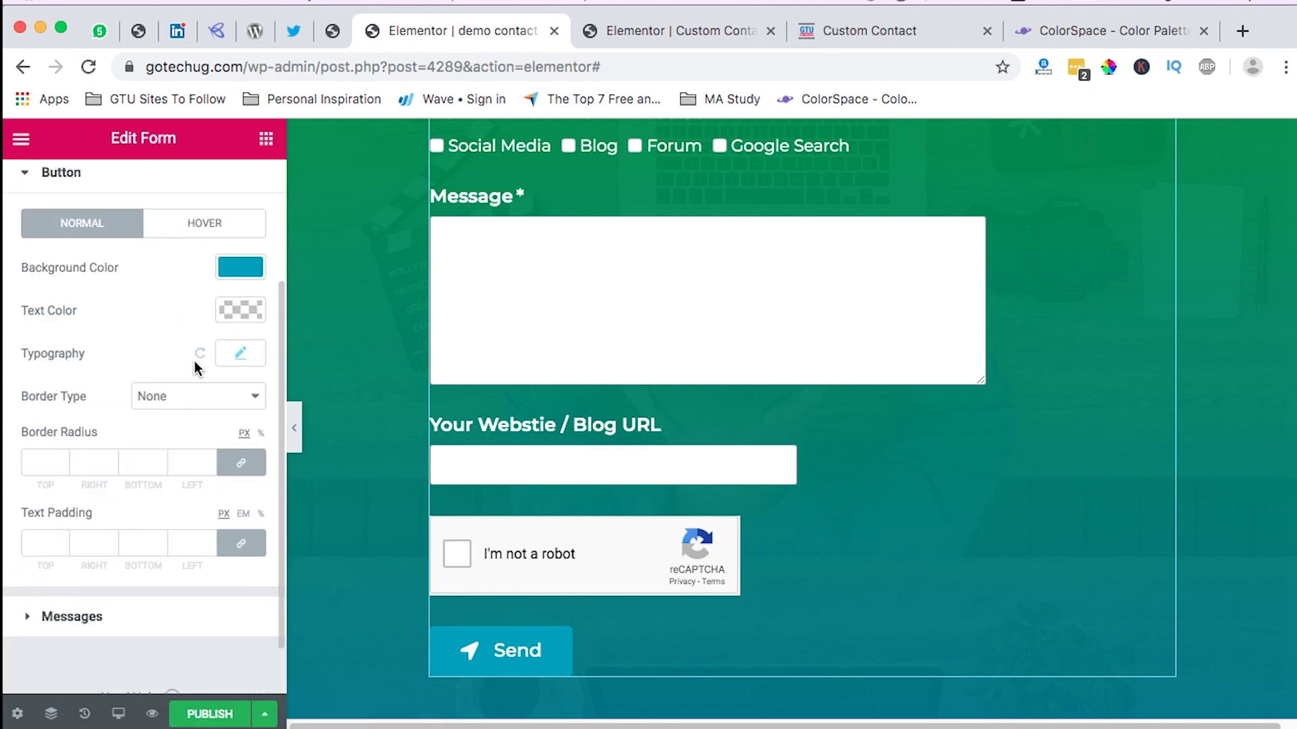
{"action": "left_click", "coordinate": [211, 232]}
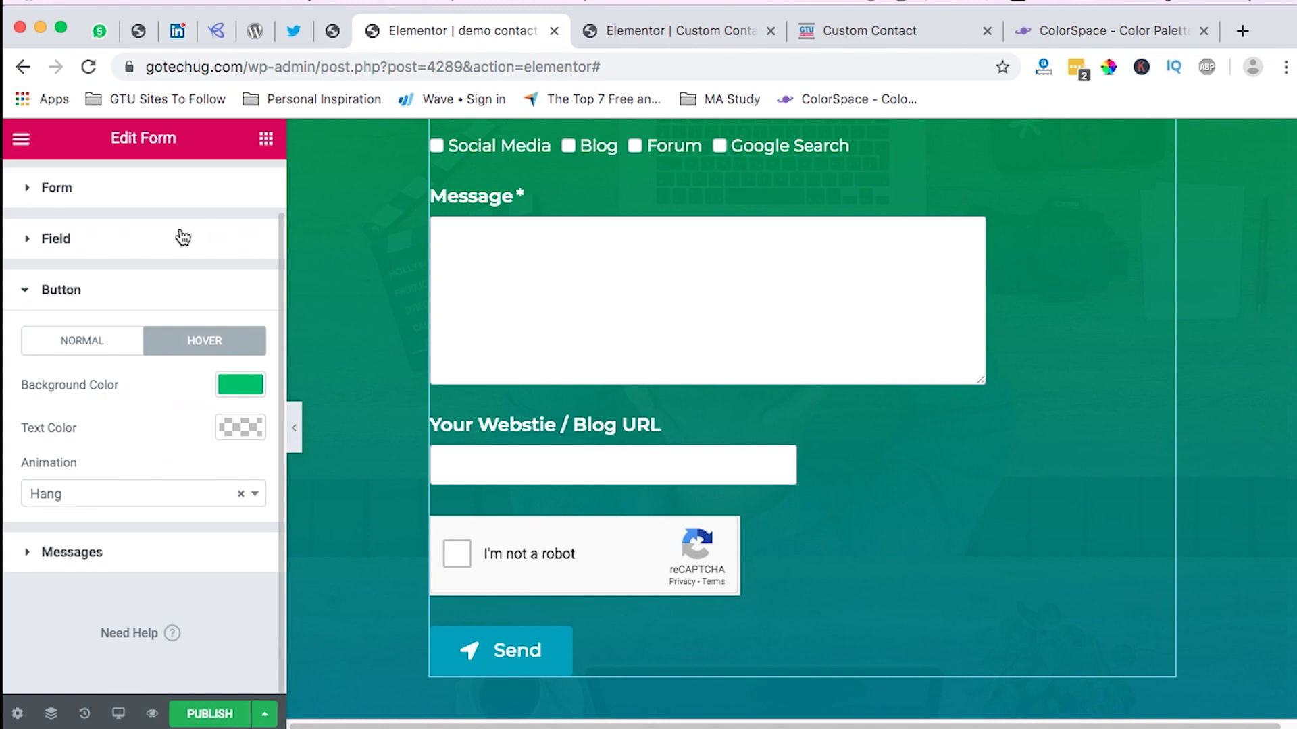
{"action": "left_click", "coordinate": [255, 385]}
{"action": "double_click", "coordinate": [58, 388]}
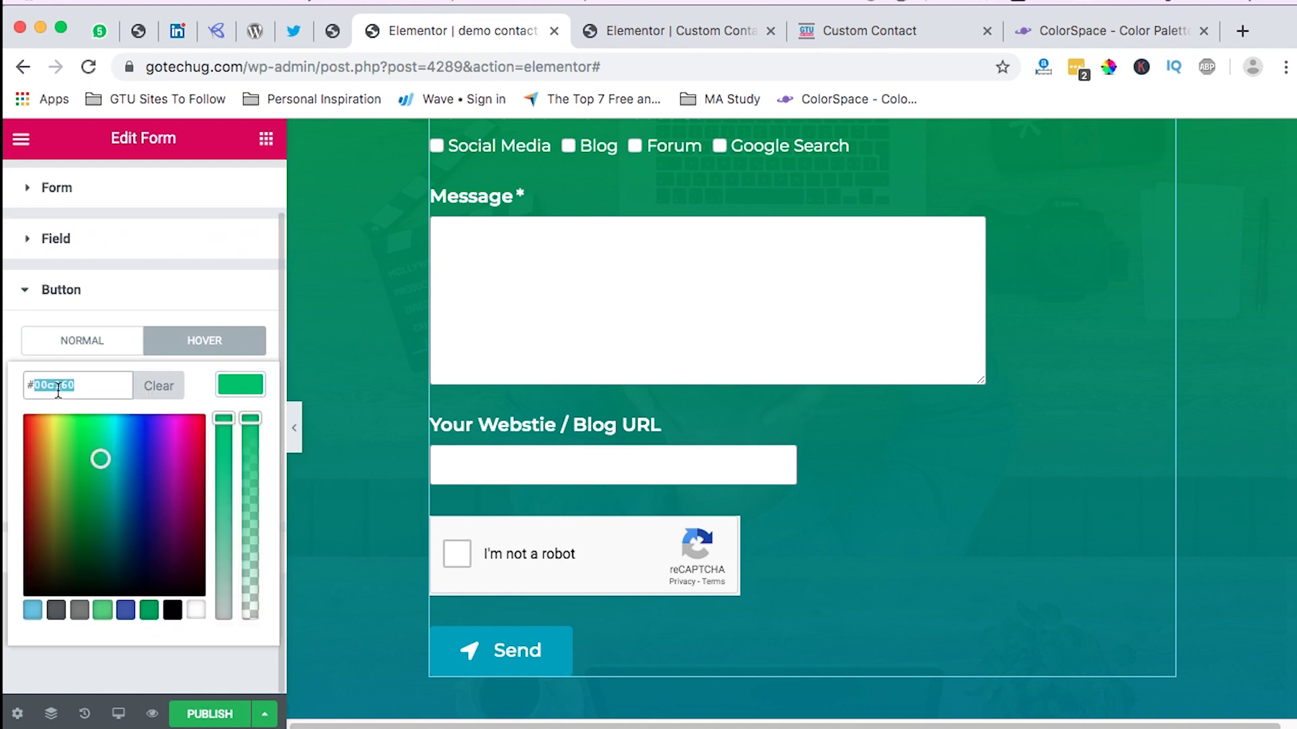
{"action": "left_click", "coordinate": [97, 342]}
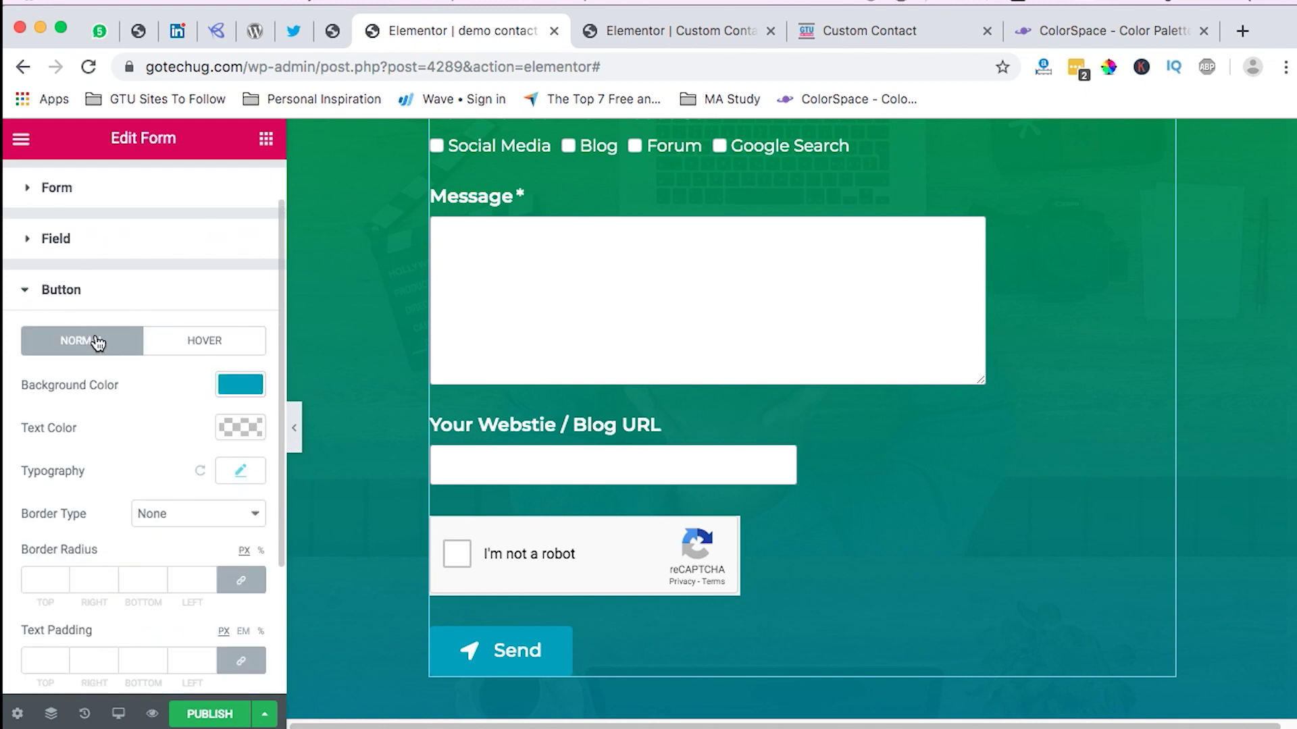
{"action": "left_click", "coordinate": [242, 386]}
{"action": "left_click", "coordinate": [91, 389]}
{"action": "type", "text": "#00c160"}
{"action": "left_click_drag", "start_coordinate": [81, 386], "coordinate": [23, 379]}
{"action": "key", "text": "BackSpace"}
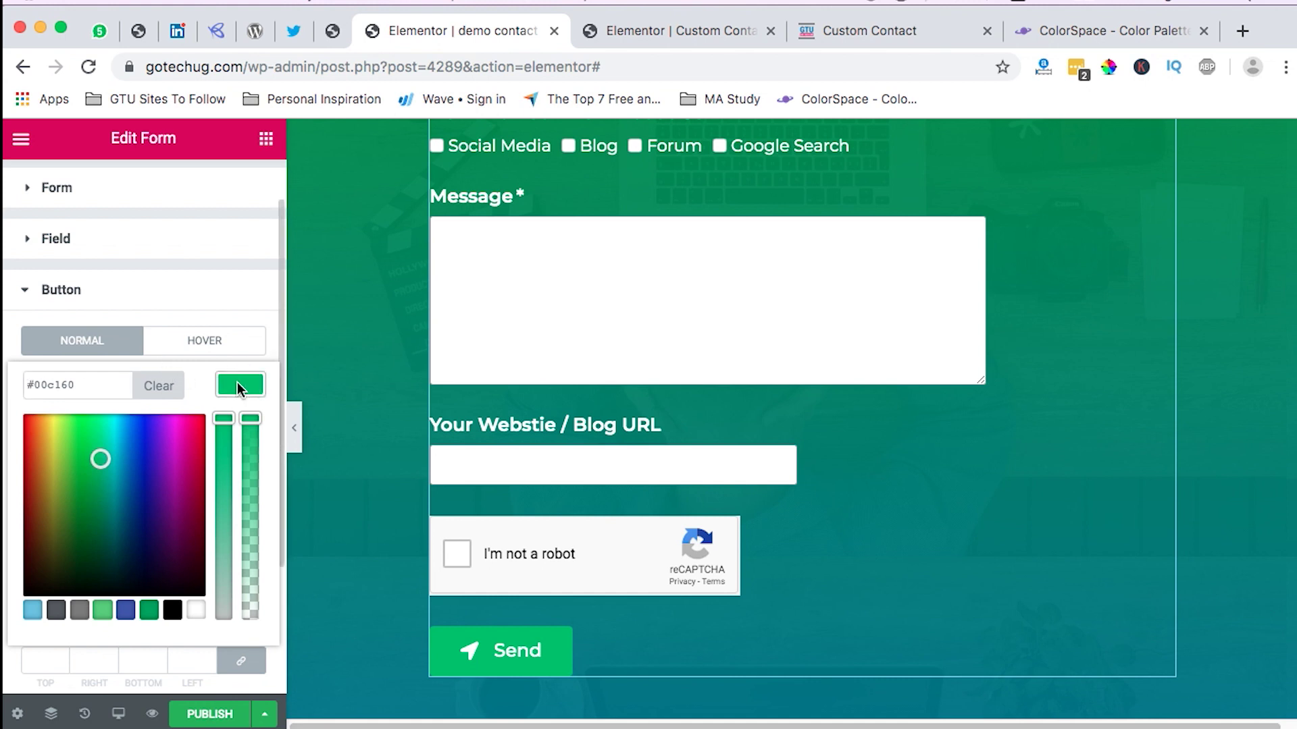
{"action": "left_click", "coordinate": [237, 382]}
Step: Change the Send button's hover background colour to blue #009ebf
{"action": "left_click", "coordinate": [237, 342]}
{"action": "left_click", "coordinate": [260, 377]}
{"action": "triple_click", "coordinate": [63, 393]}
{"action": "type", "text": "#009ebf"}
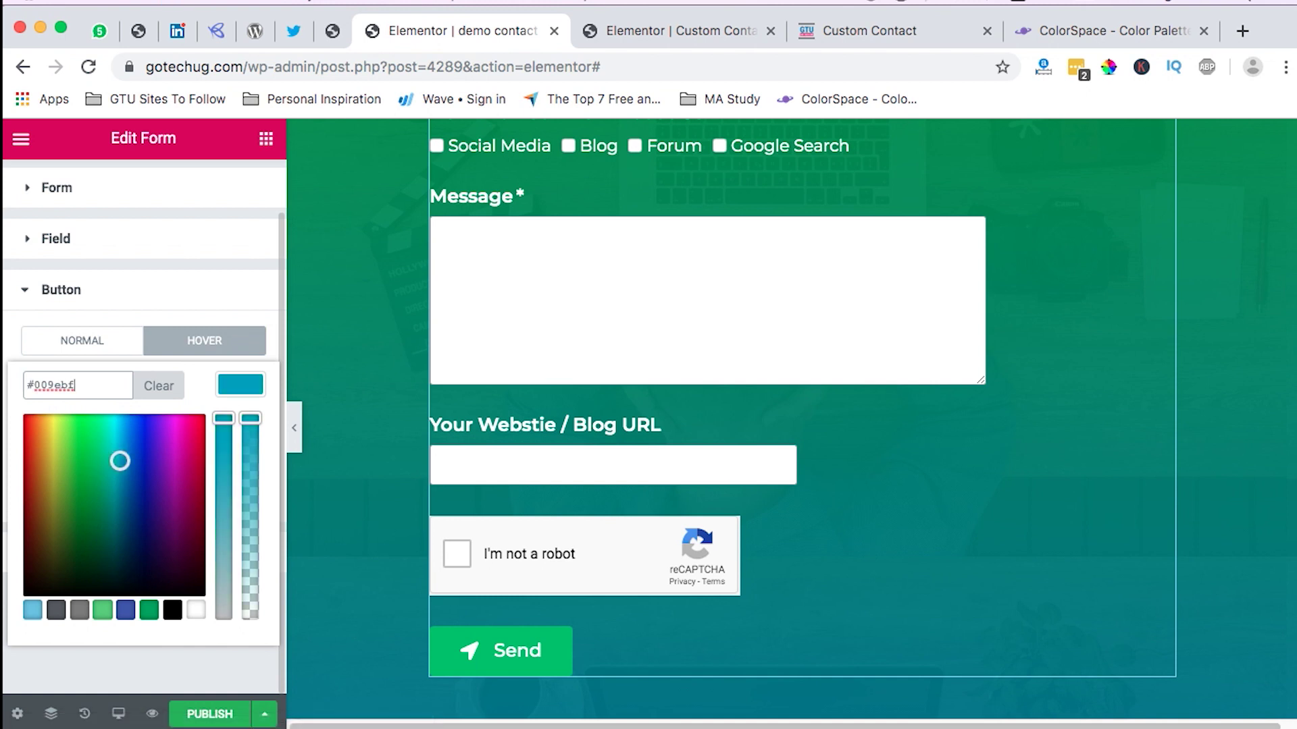
{"action": "left_click", "coordinate": [221, 377]}
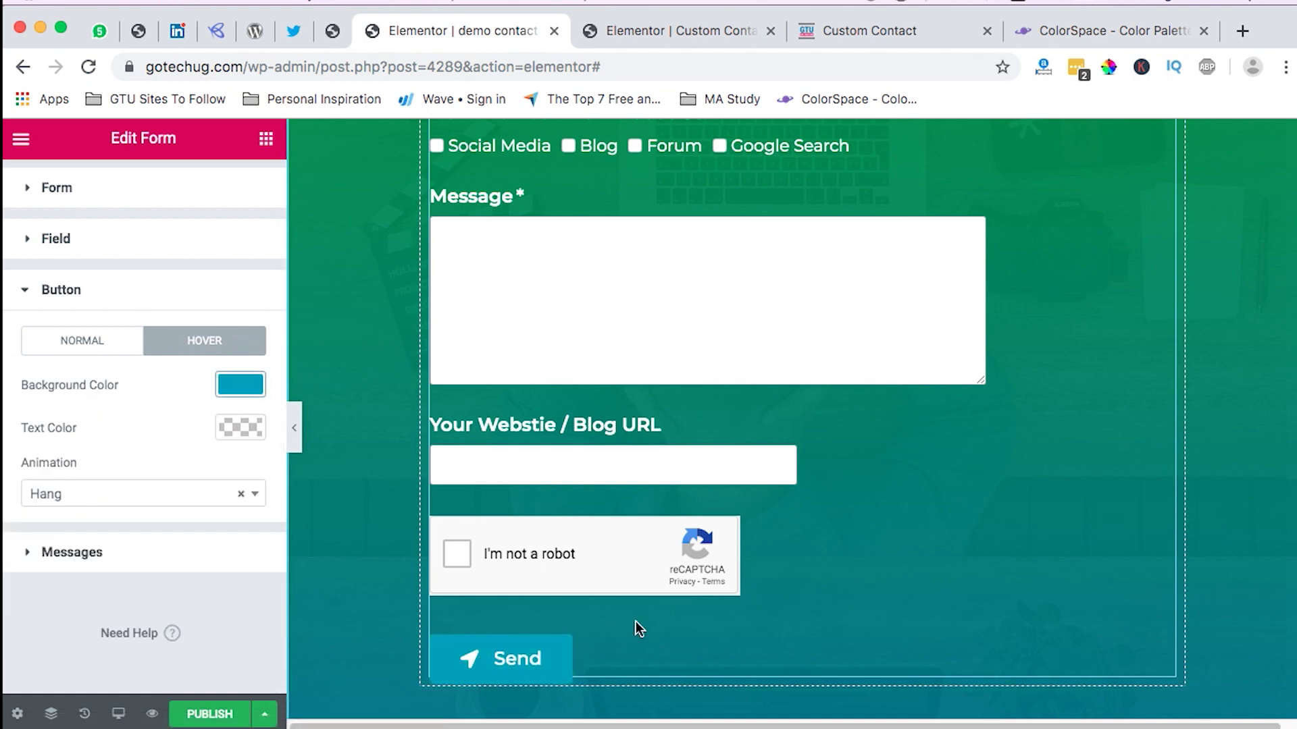
{"action": "left_click", "coordinate": [606, 538]}
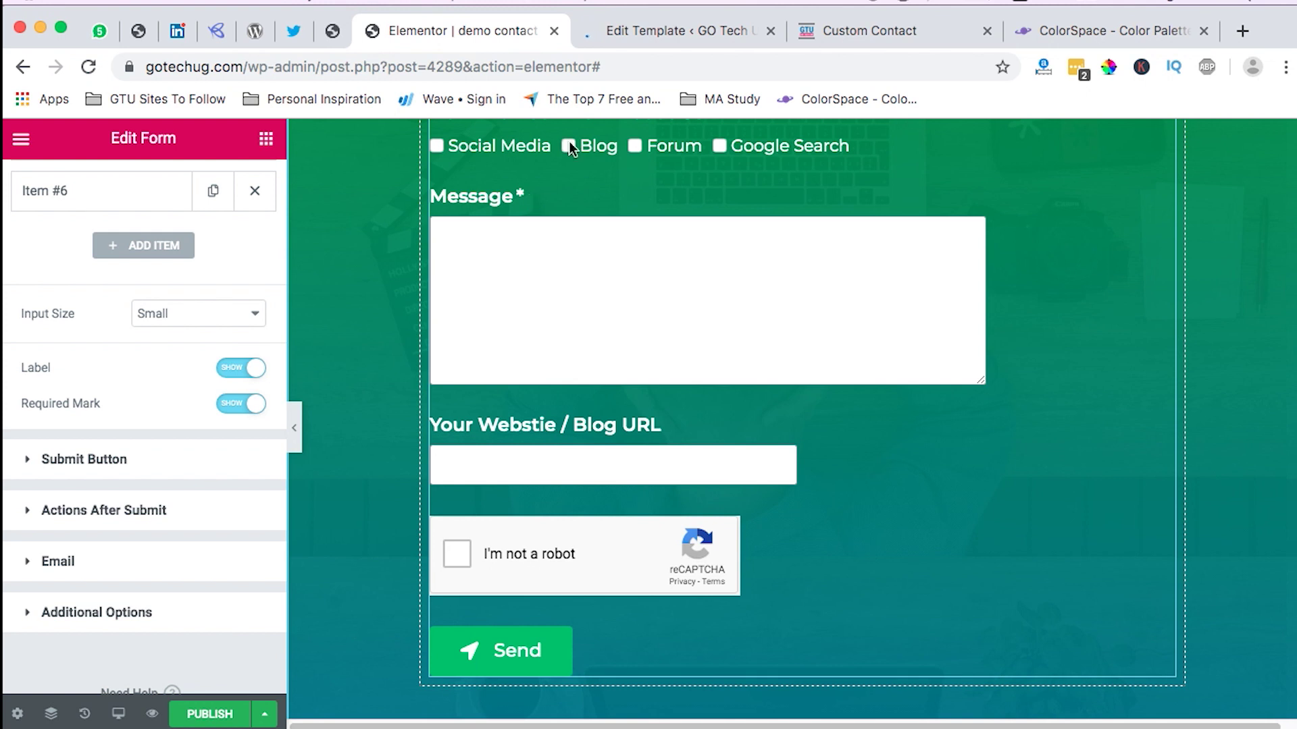
Step: Bring up the reCAPTCHA site and secret keys on Elementor Settings' Integrations tab
{"action": "left_click", "coordinate": [624, 25]}
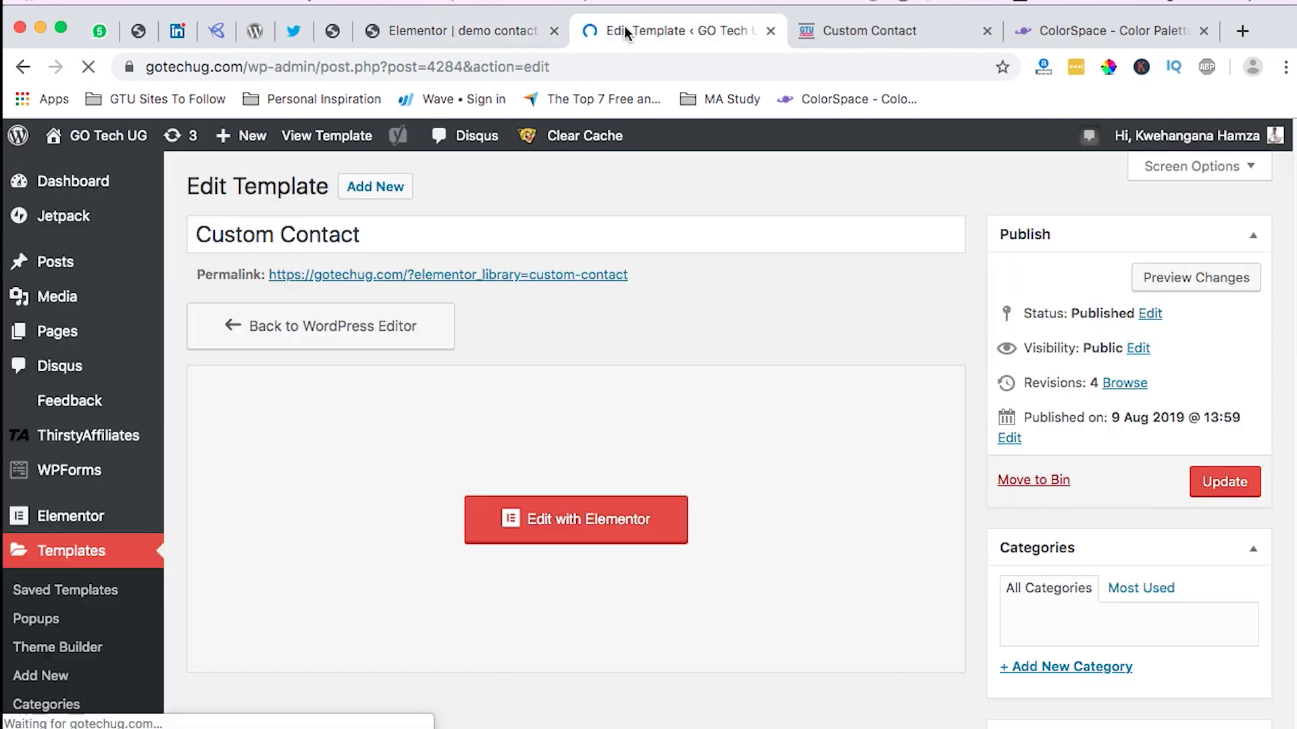
{"action": "scroll", "coordinate": [324, 270], "scroll_direction": "down", "scroll_amount": 2}
{"action": "left_click", "coordinate": [202, 436]}
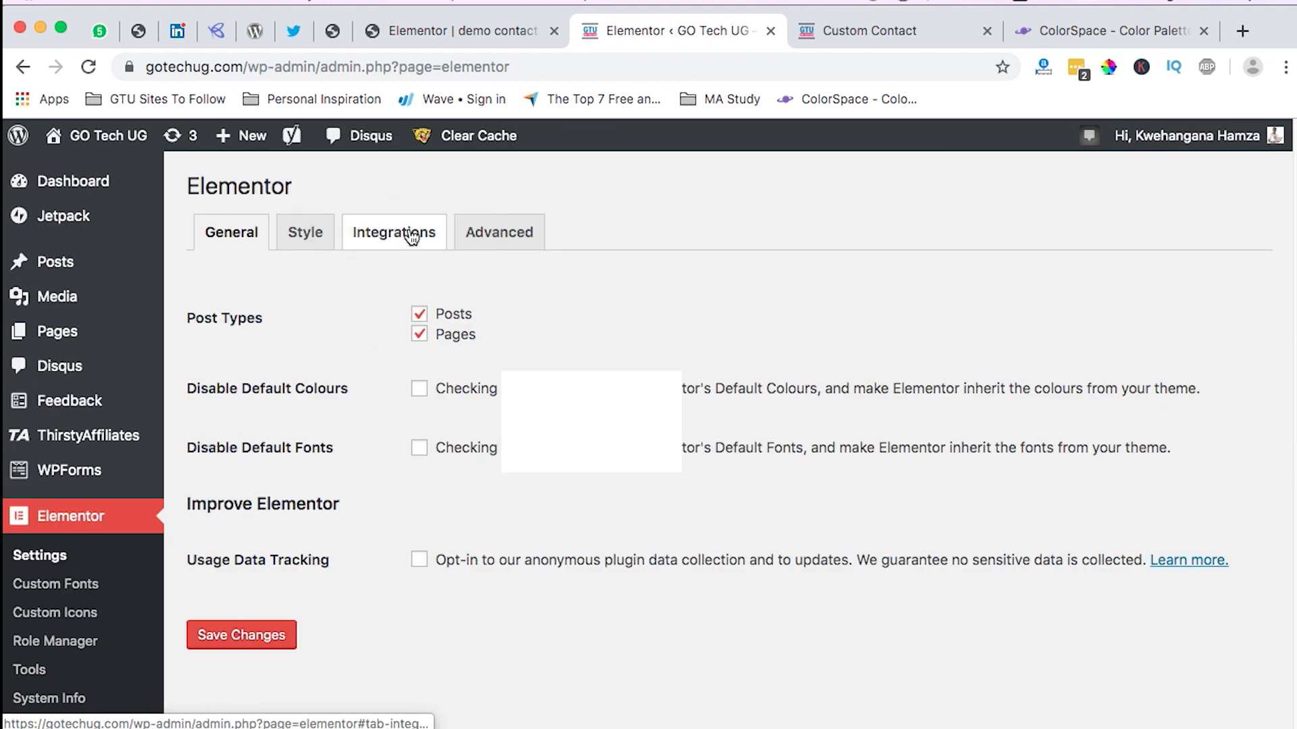
{"action": "left_click", "coordinate": [410, 238]}
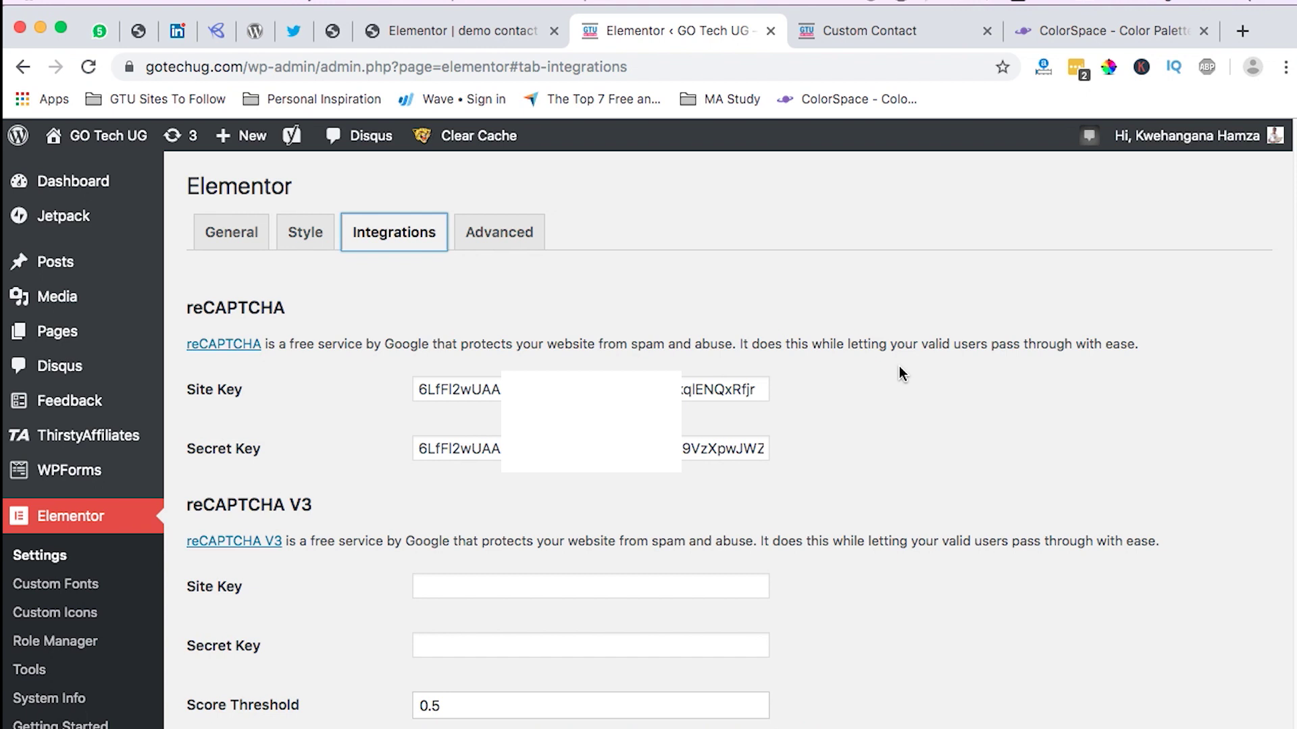
{"action": "left_click", "coordinate": [872, 34]}
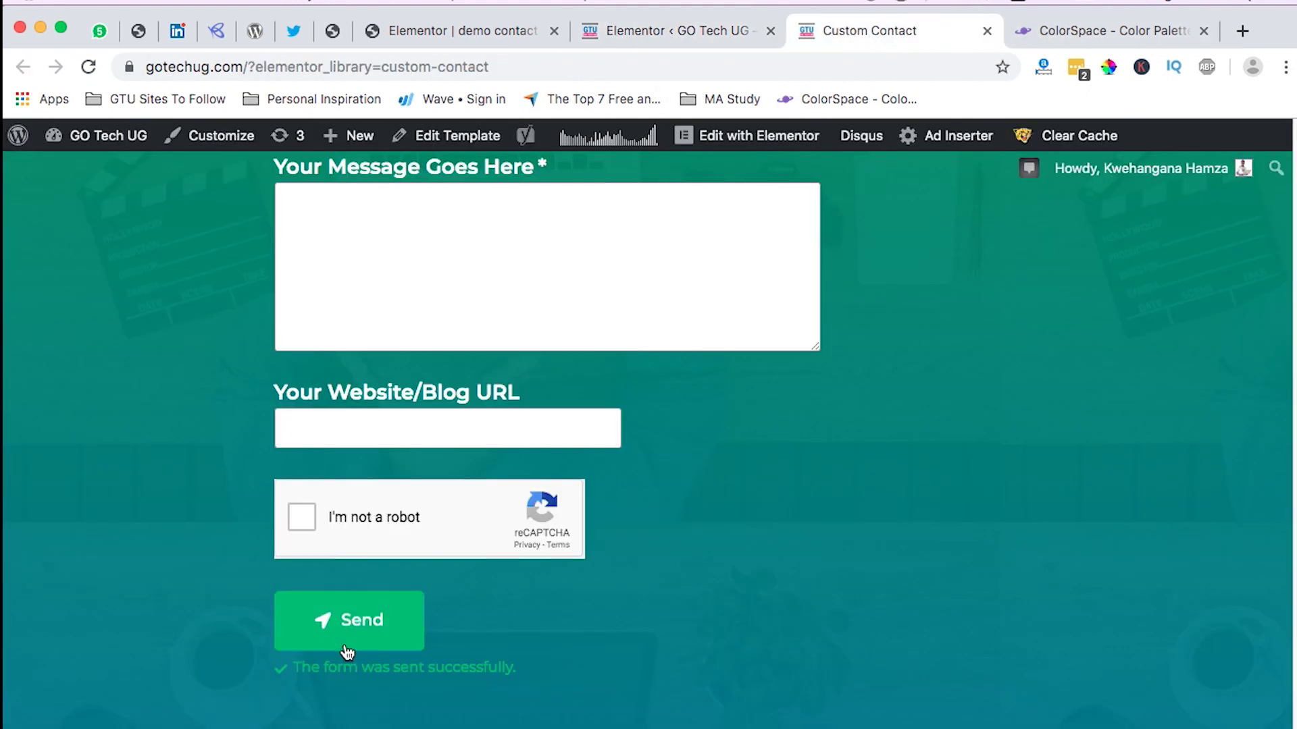
Step: Verify 'I'm not a robot' on the Custom Contact form, then return to the demo form editor
{"action": "left_click", "coordinate": [307, 521]}
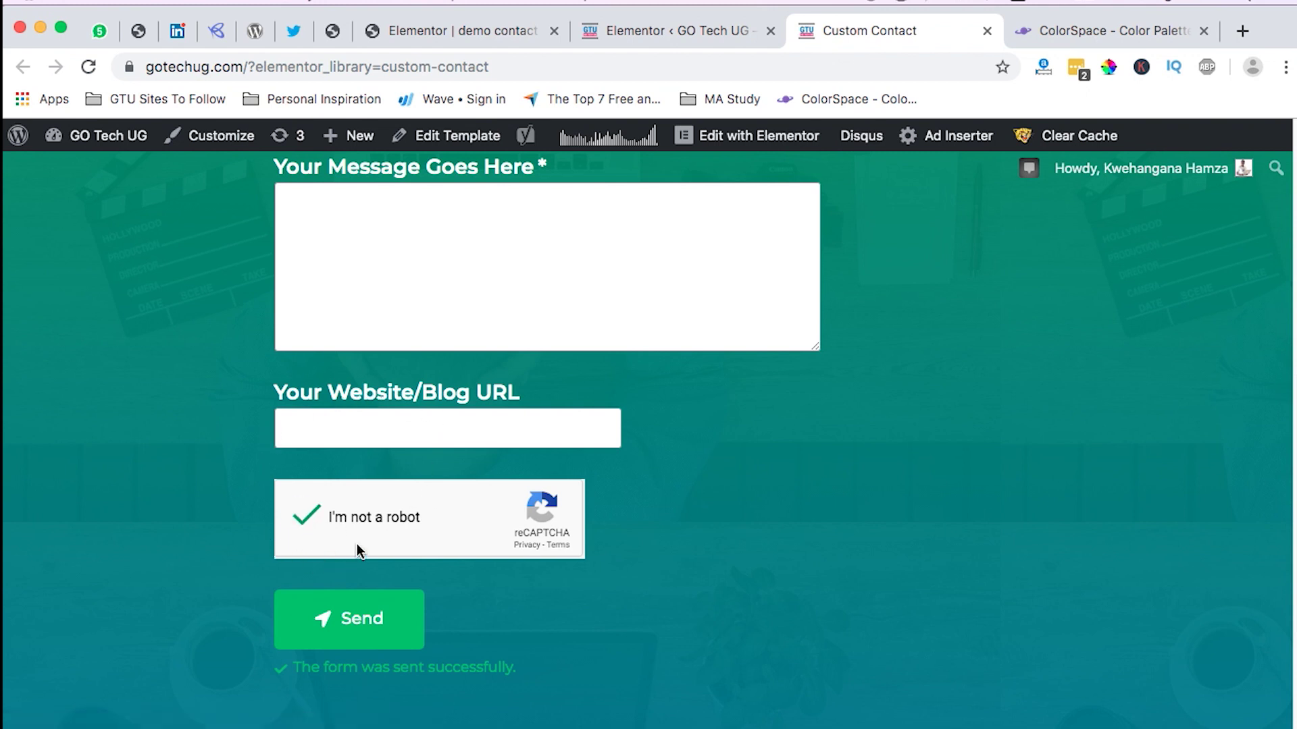
{"action": "scroll", "coordinate": [419, 426], "scroll_direction": "down", "scroll_amount": 1}
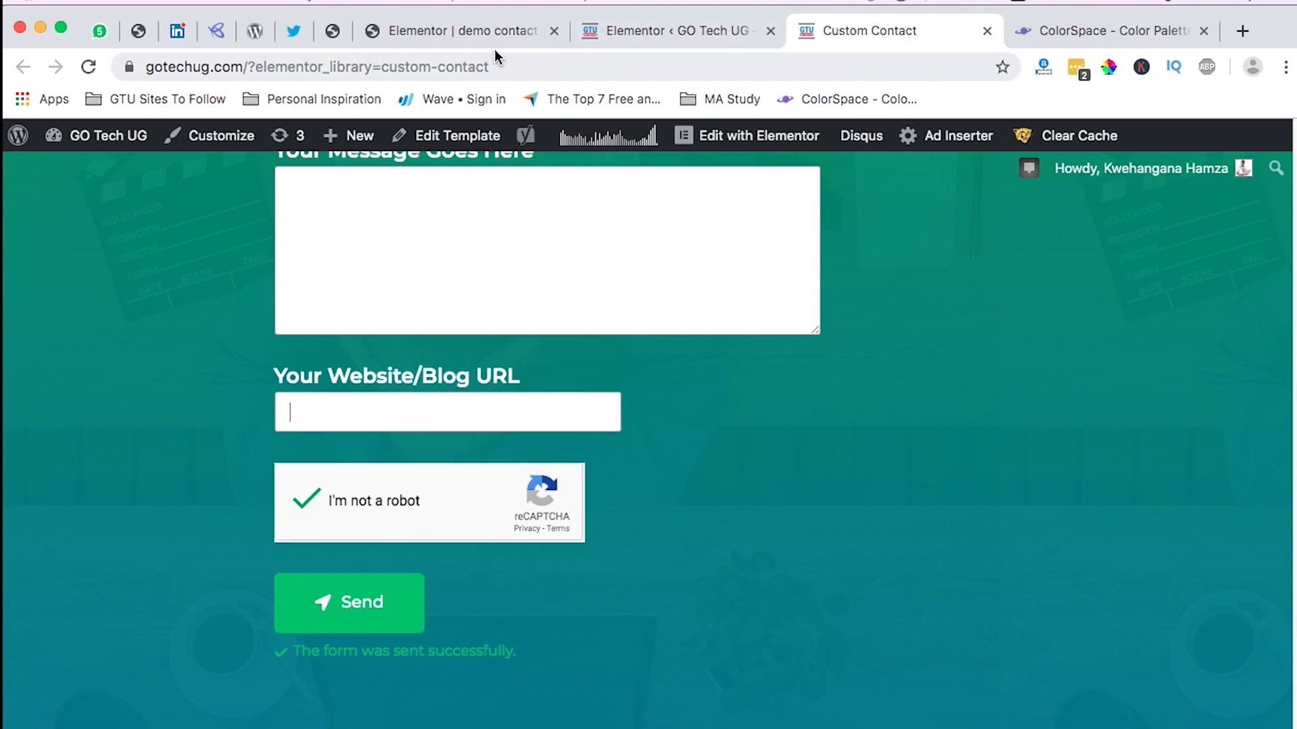
{"action": "left_click", "coordinate": [429, 31]}
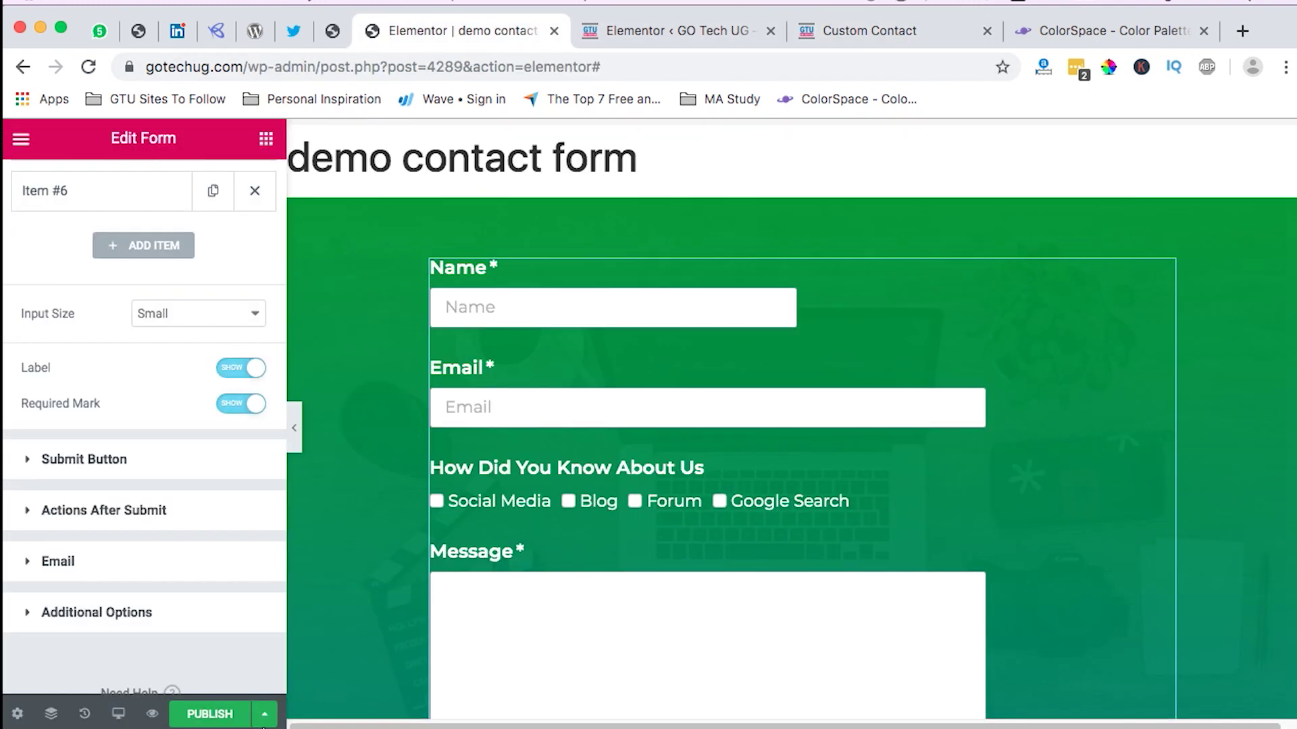
Step: Publish the demo contact form and view its live page via Have a Look
{"action": "left_click", "coordinate": [242, 720]}
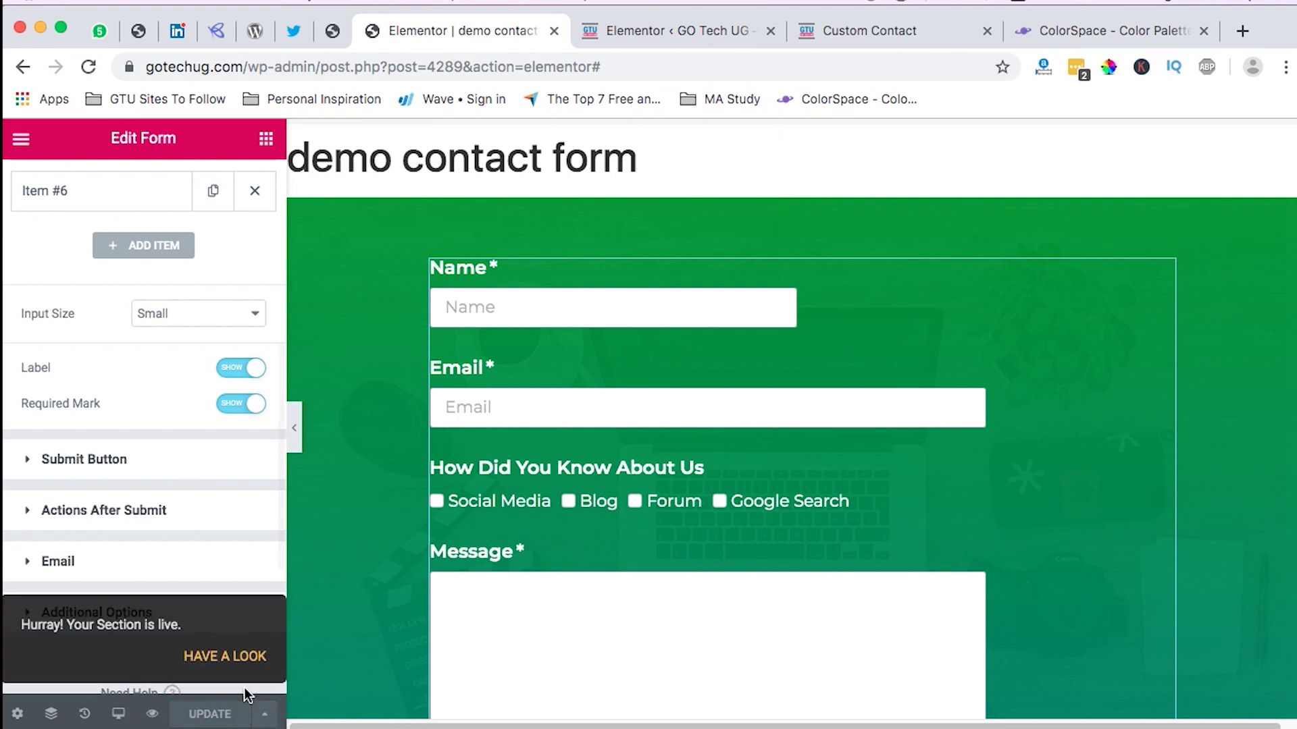
{"action": "left_click", "coordinate": [245, 659]}
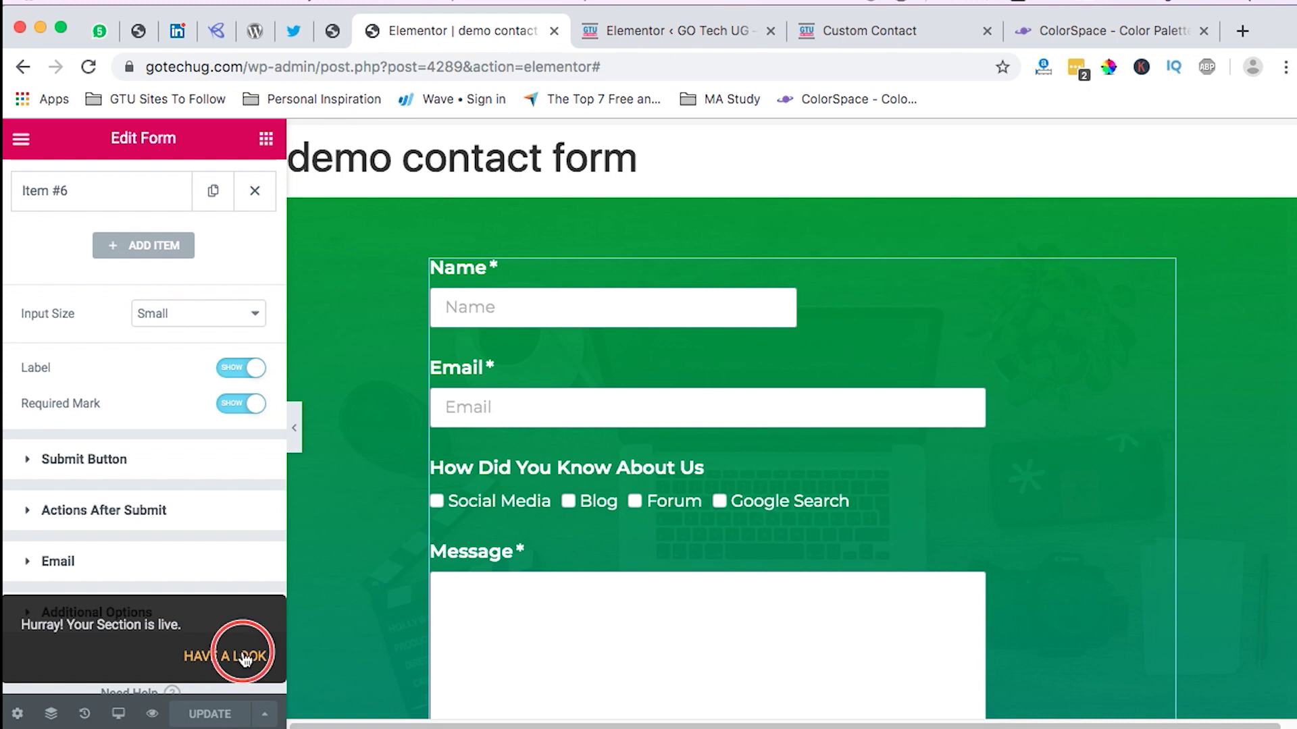
{"action": "scroll", "coordinate": [642, 329], "scroll_direction": "down", "scroll_amount": 3}
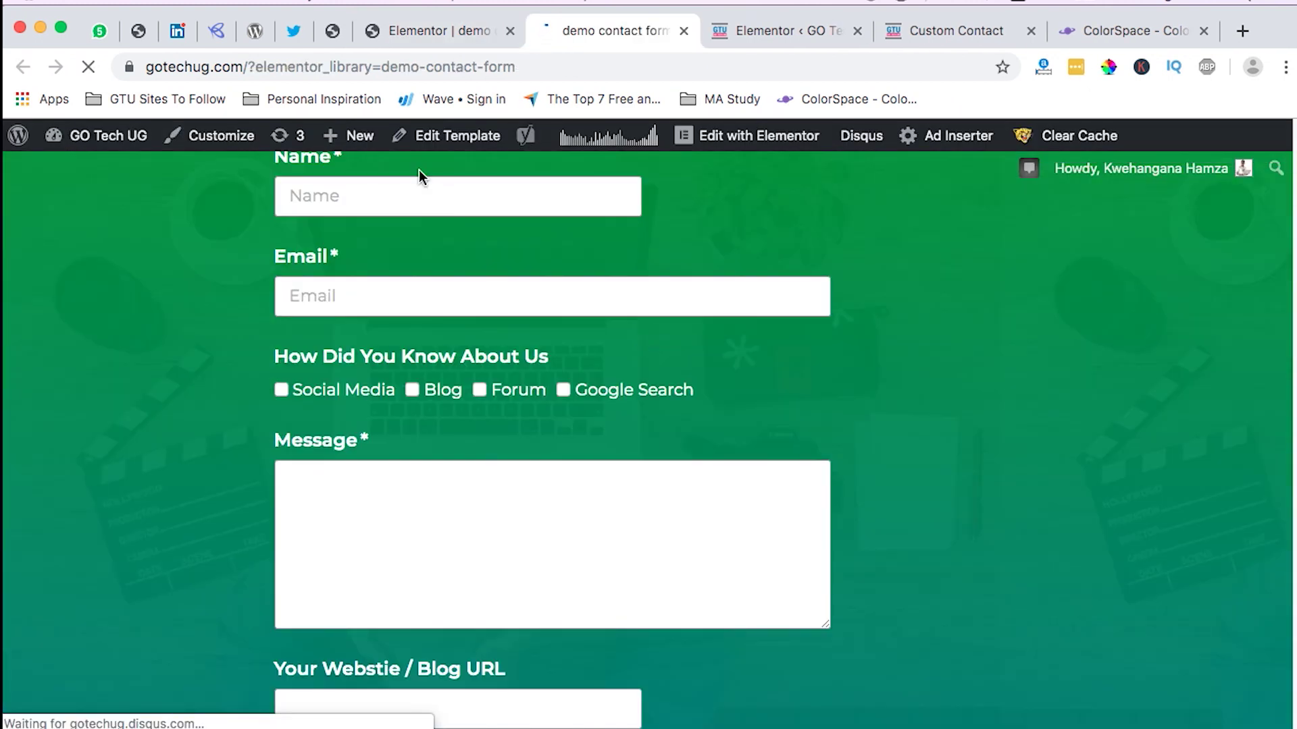
Step: Enter the sender's name and e-mail address in the demo contact form
{"action": "left_click", "coordinate": [403, 207]}
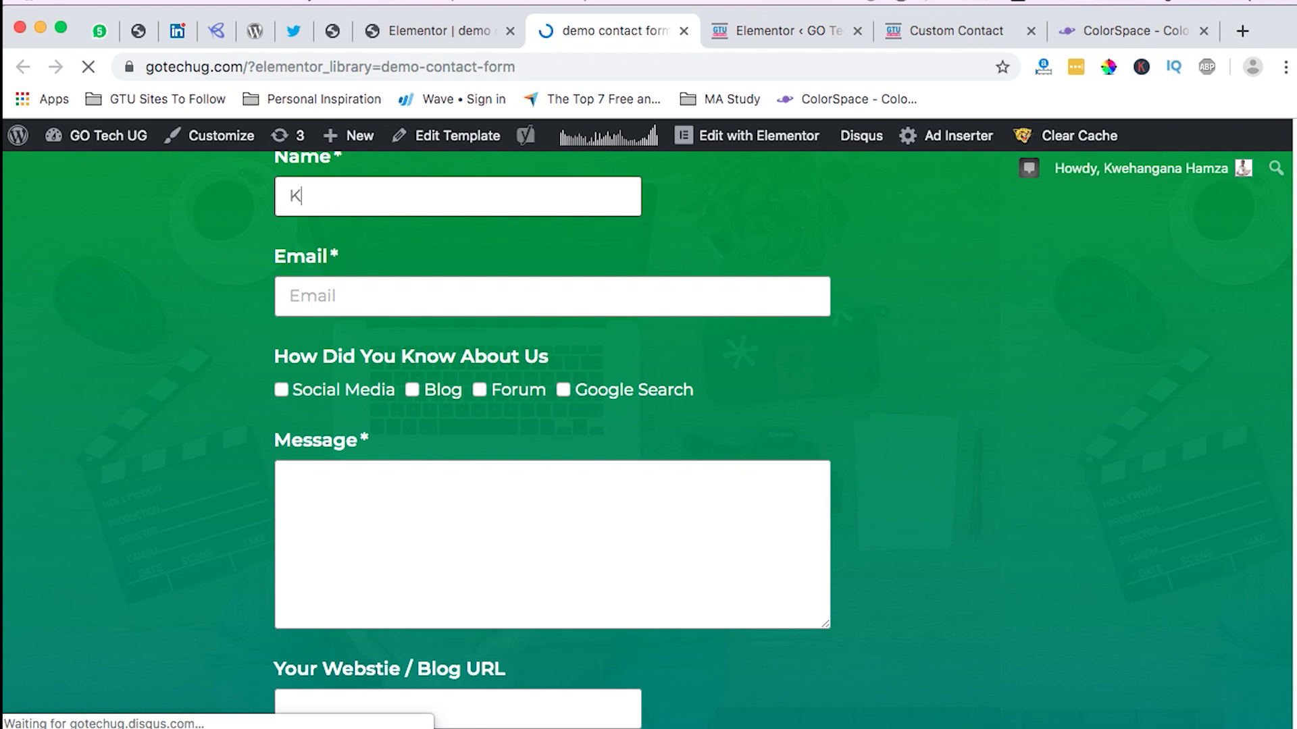
{"action": "key", "text": "BackSpace"}
{"action": "key", "text": "BackSpace"}
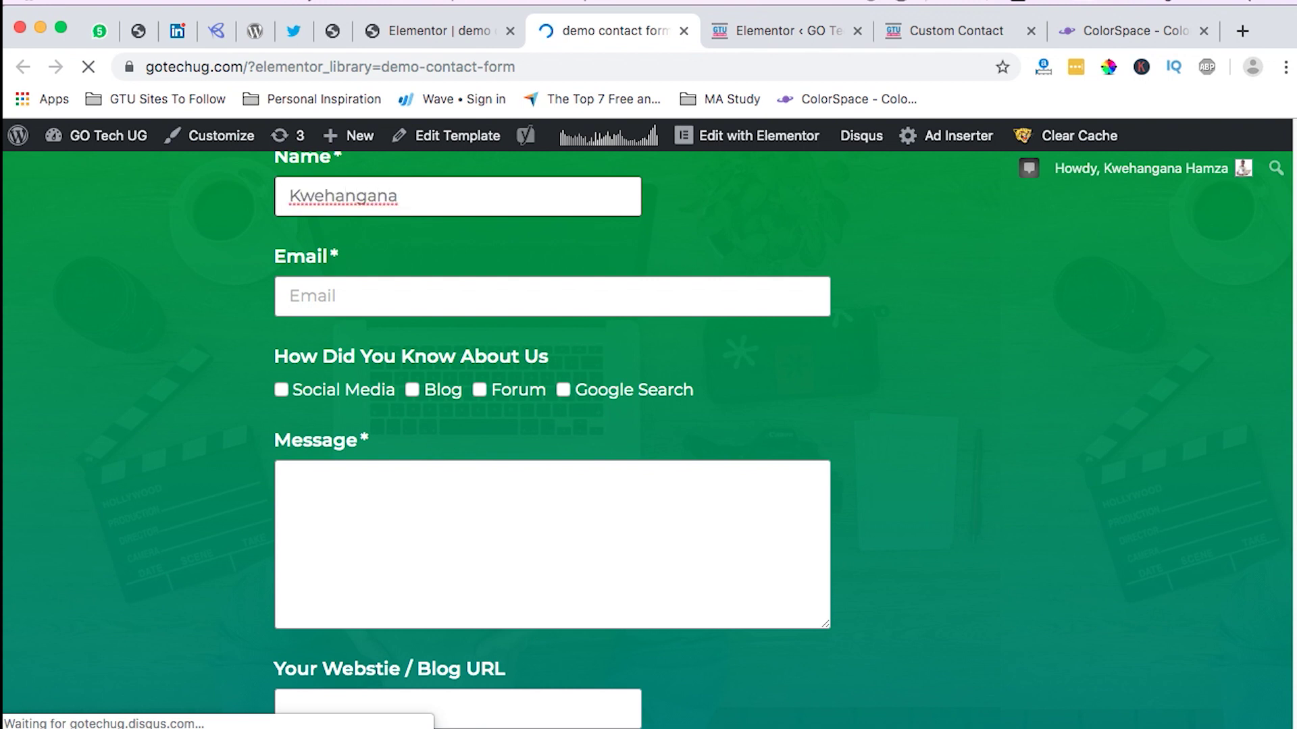
{"action": "key", "text": "super+a"}
{"action": "key", "text": "Tab"}
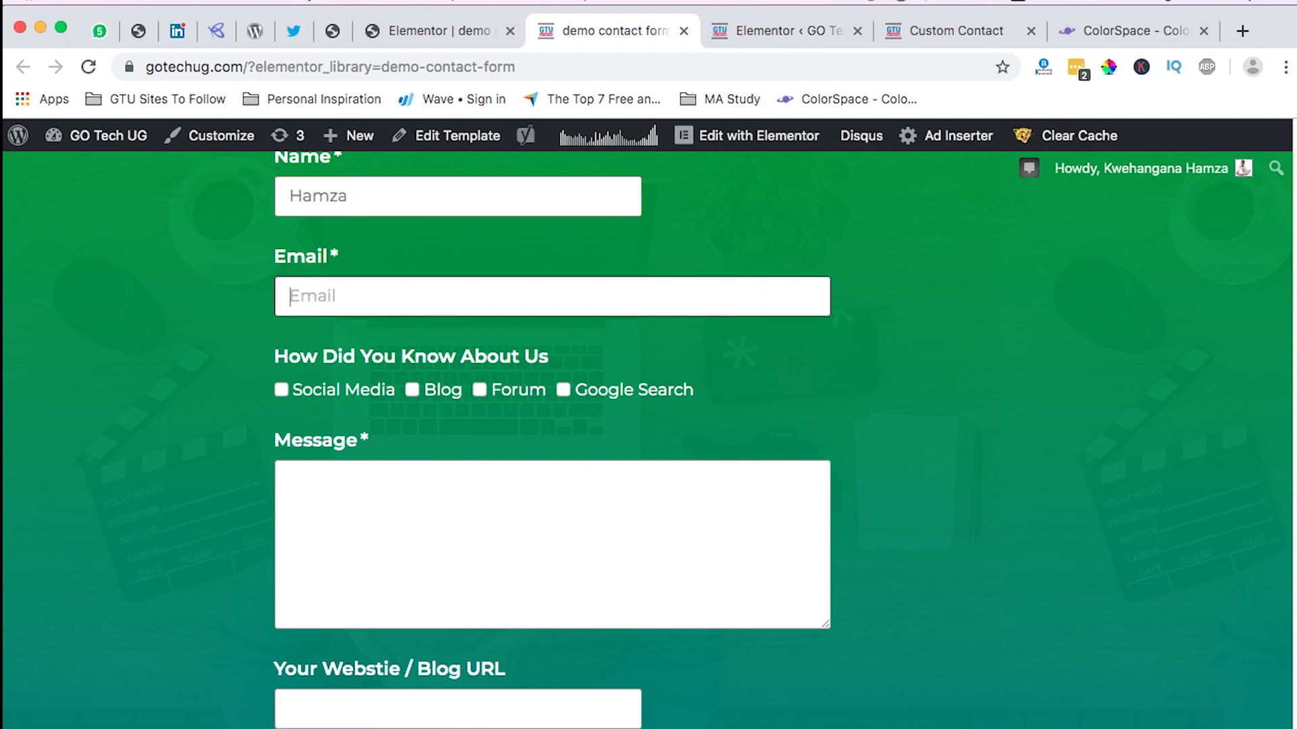
Step: Check Google Search, write 'Thank you' as the message, and paste the site URL into Website/Blog
{"action": "left_click", "coordinate": [563, 389]}
{"action": "left_click", "coordinate": [374, 492]}
{"action": "type", "text": "Thank you"}
{"action": "scroll", "coordinate": [406, 534], "scroll_direction": "down", "scroll_amount": 3}
{"action": "left_click", "coordinate": [421, 553]}
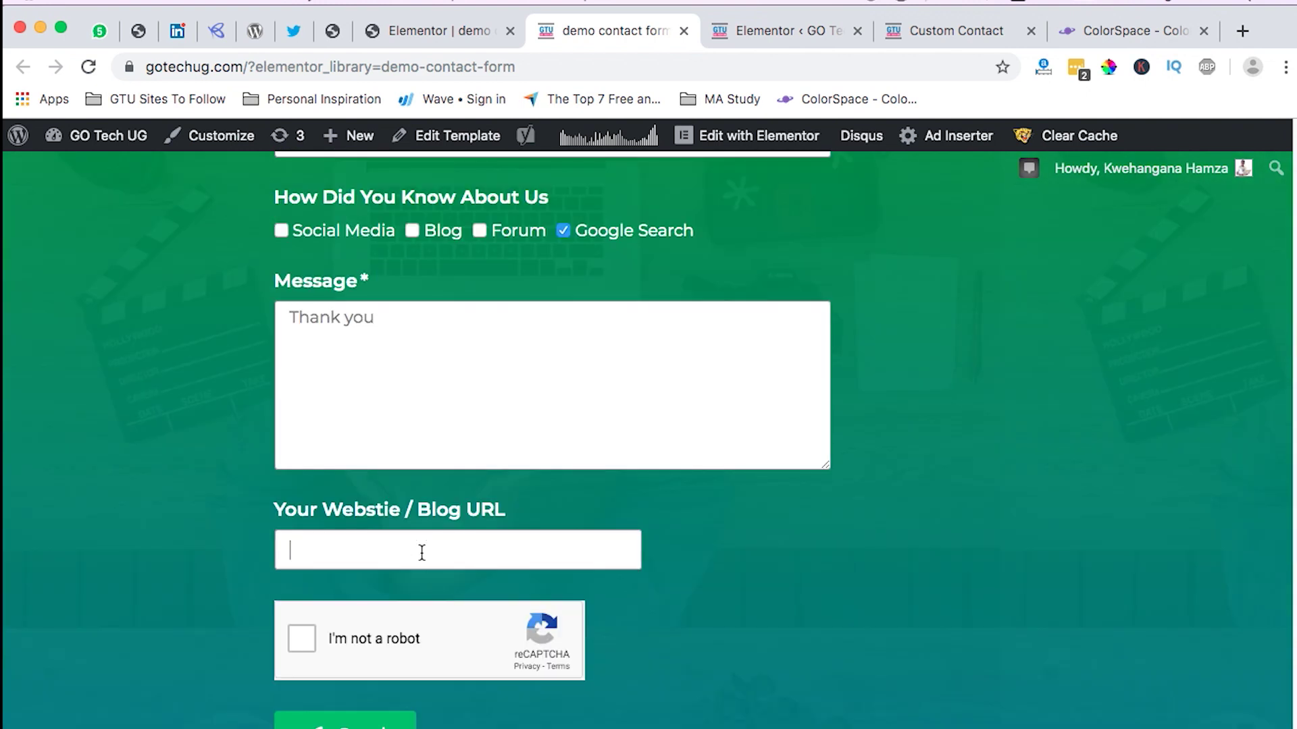
{"action": "left_click_drag", "start_coordinate": [243, 67], "coordinate": [135, 67]}
{"action": "key", "text": "super+c"}
{"action": "left_click", "coordinate": [425, 545]}
{"action": "key", "text": "super+v"}
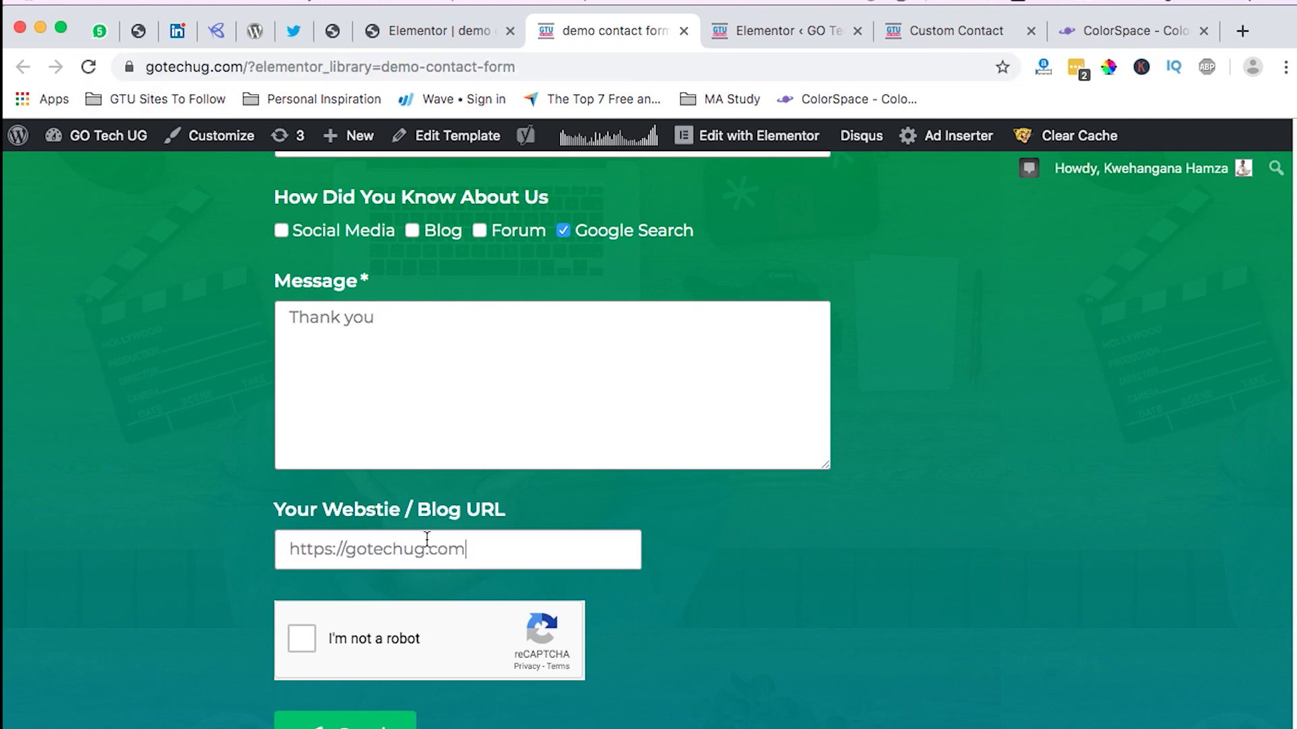
Step: Tick the reCAPTCHA and send the form, getting 'The form was sent successfully.'
{"action": "scroll", "coordinate": [379, 530], "scroll_direction": "down", "scroll_amount": 3}
{"action": "left_click", "coordinate": [301, 492]}
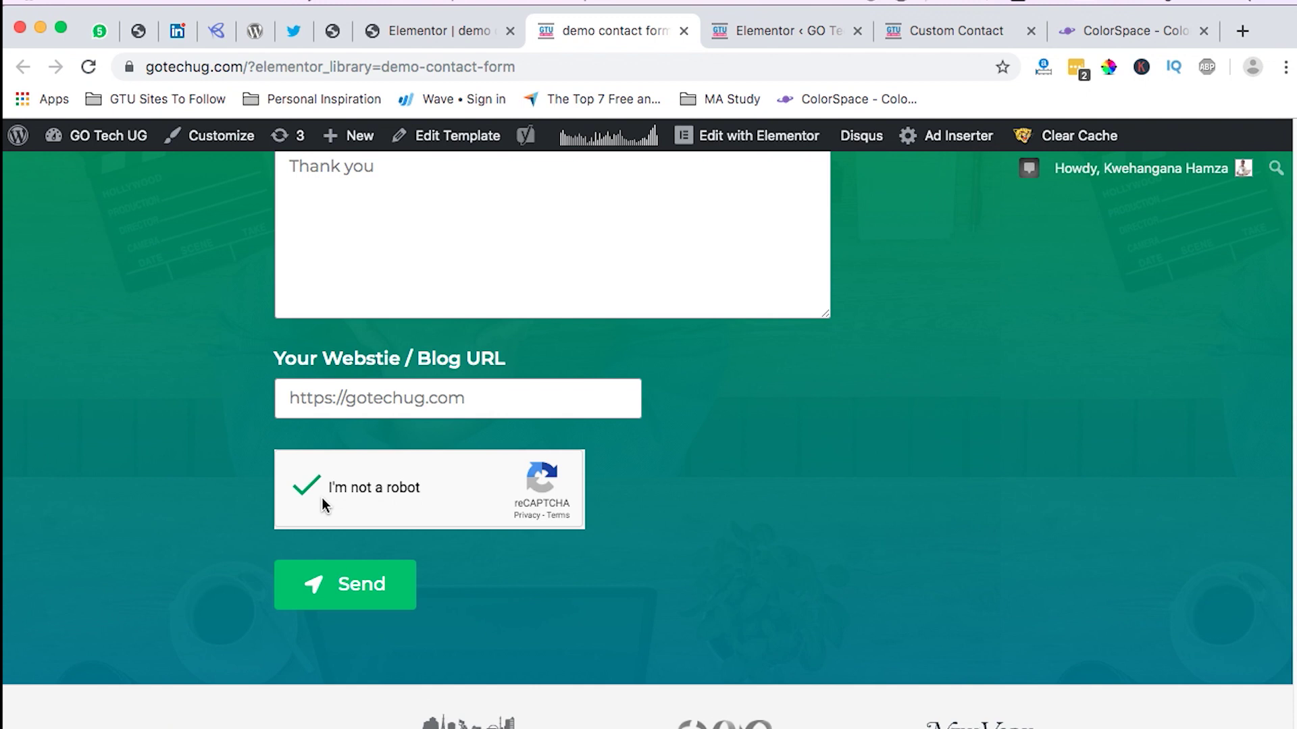
{"action": "left_click", "coordinate": [368, 591]}
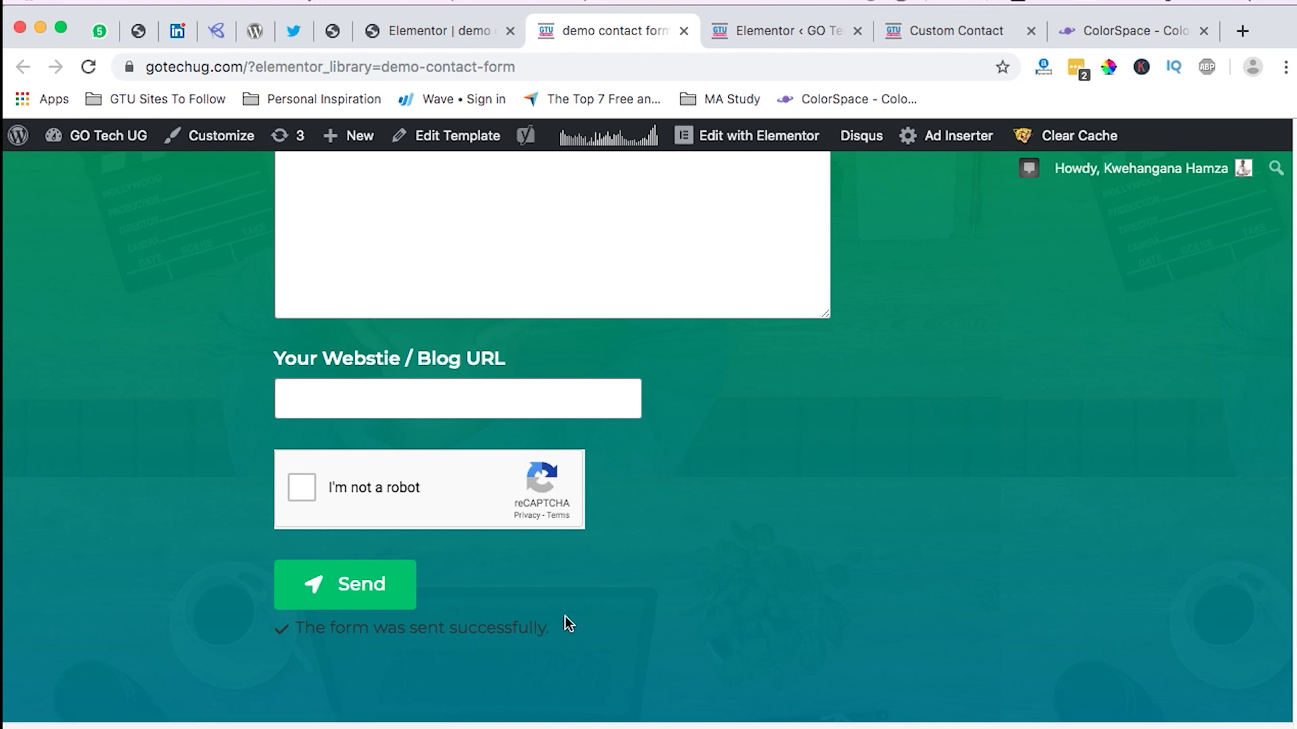
{"action": "scroll", "coordinate": [735, 610], "scroll_direction": "up", "scroll_amount": 5}
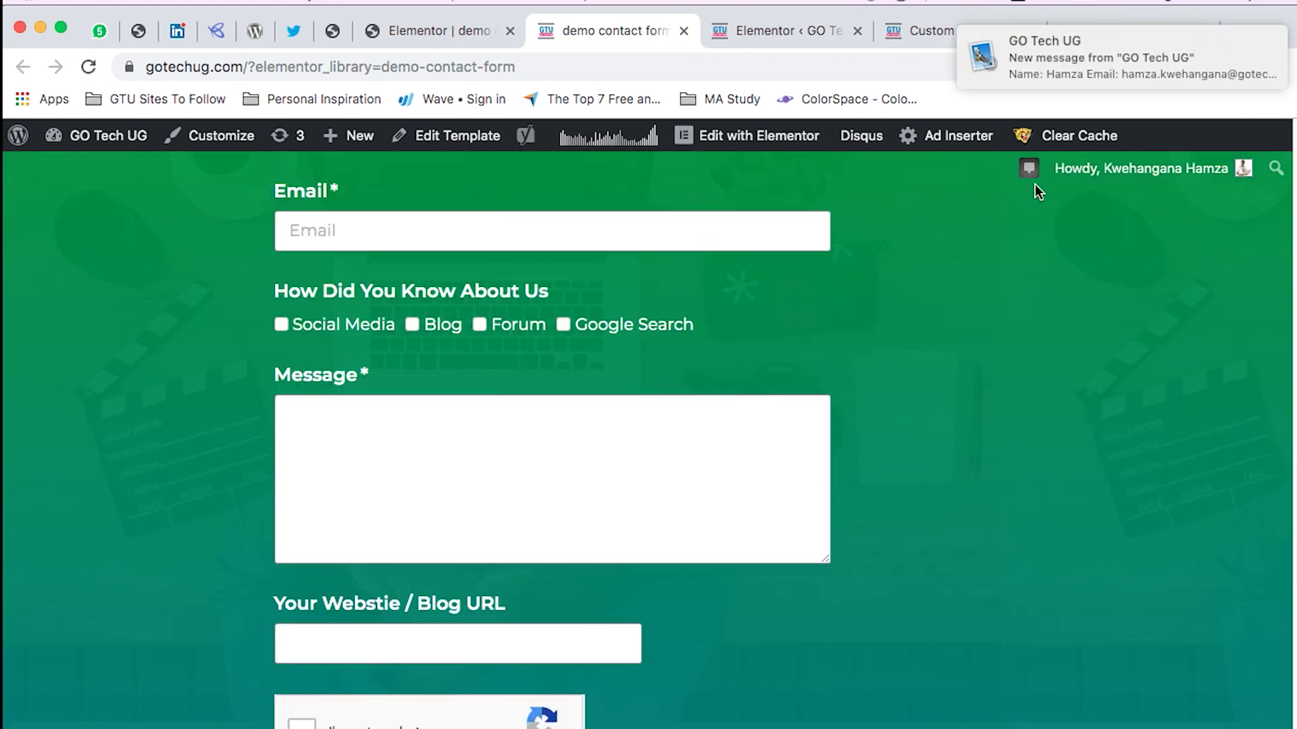
{"action": "left_click", "coordinate": [1109, 67]}
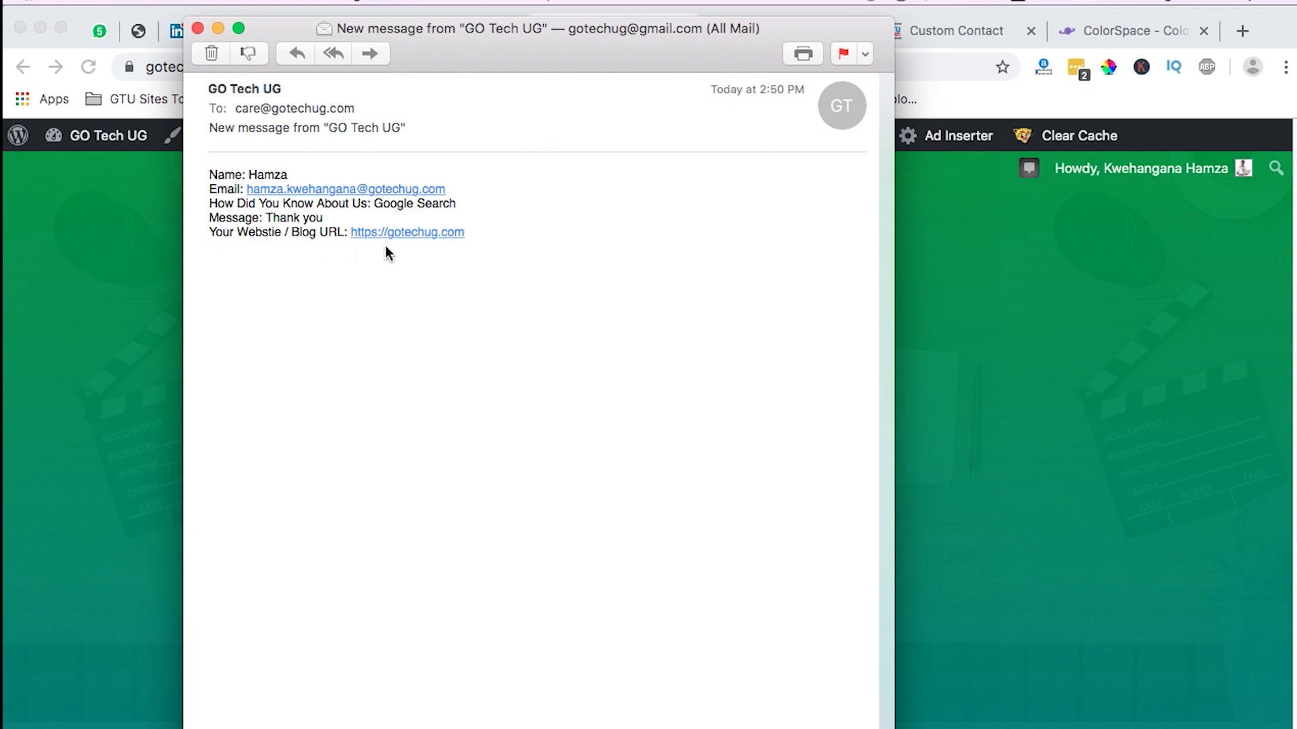
{"action": "left_click", "coordinate": [197, 29]}
{"action": "scroll", "coordinate": [511, 385], "scroll_direction": "up", "scroll_amount": 1}
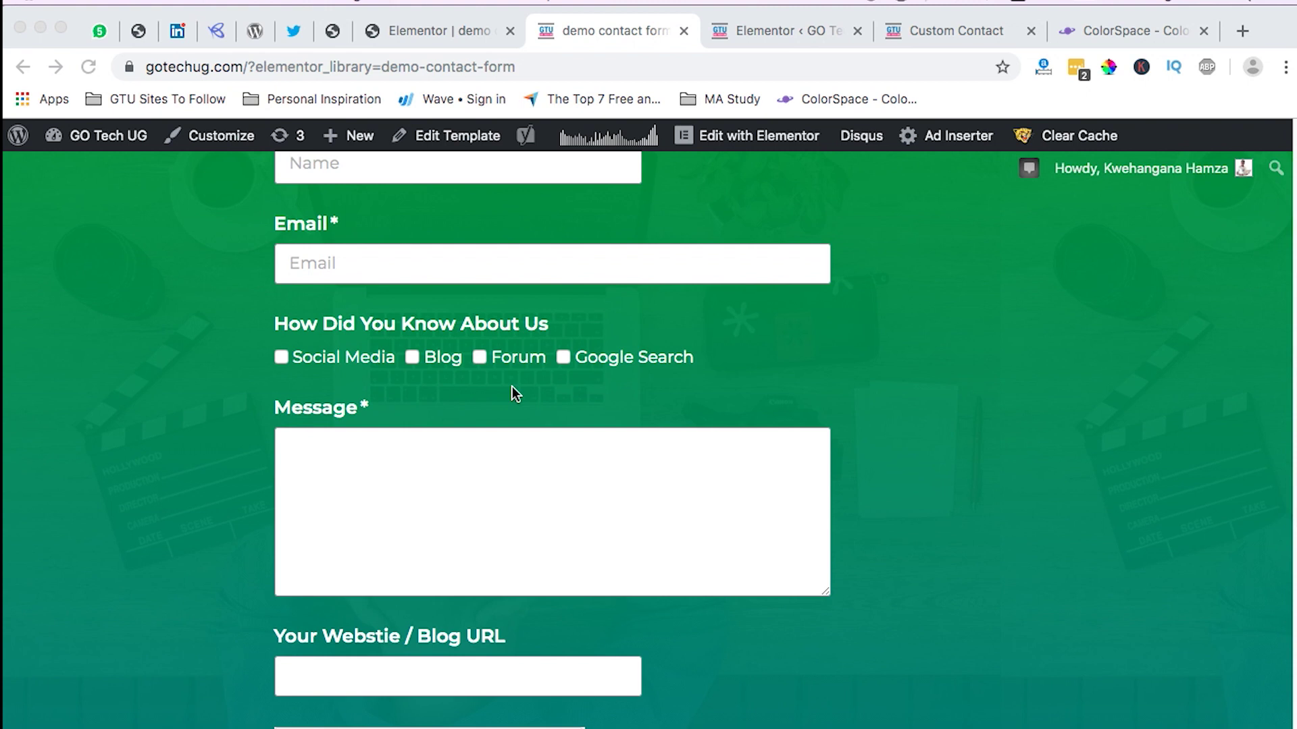
Step: Switch to the Custom Contact page and scroll back to the top of its form
{"action": "scroll", "coordinate": [512, 357], "scroll_direction": "up", "scroll_amount": 10}
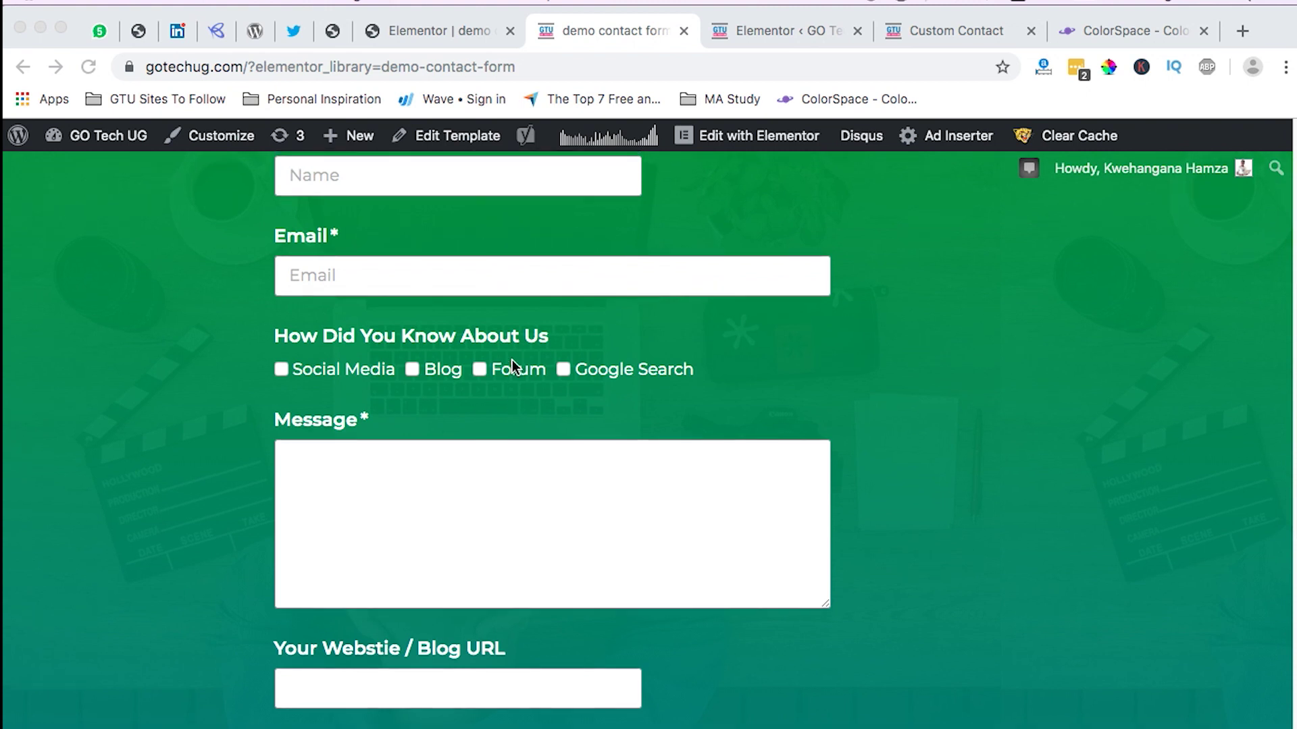
{"action": "scroll", "coordinate": [540, 425], "scroll_direction": "down", "scroll_amount": 7}
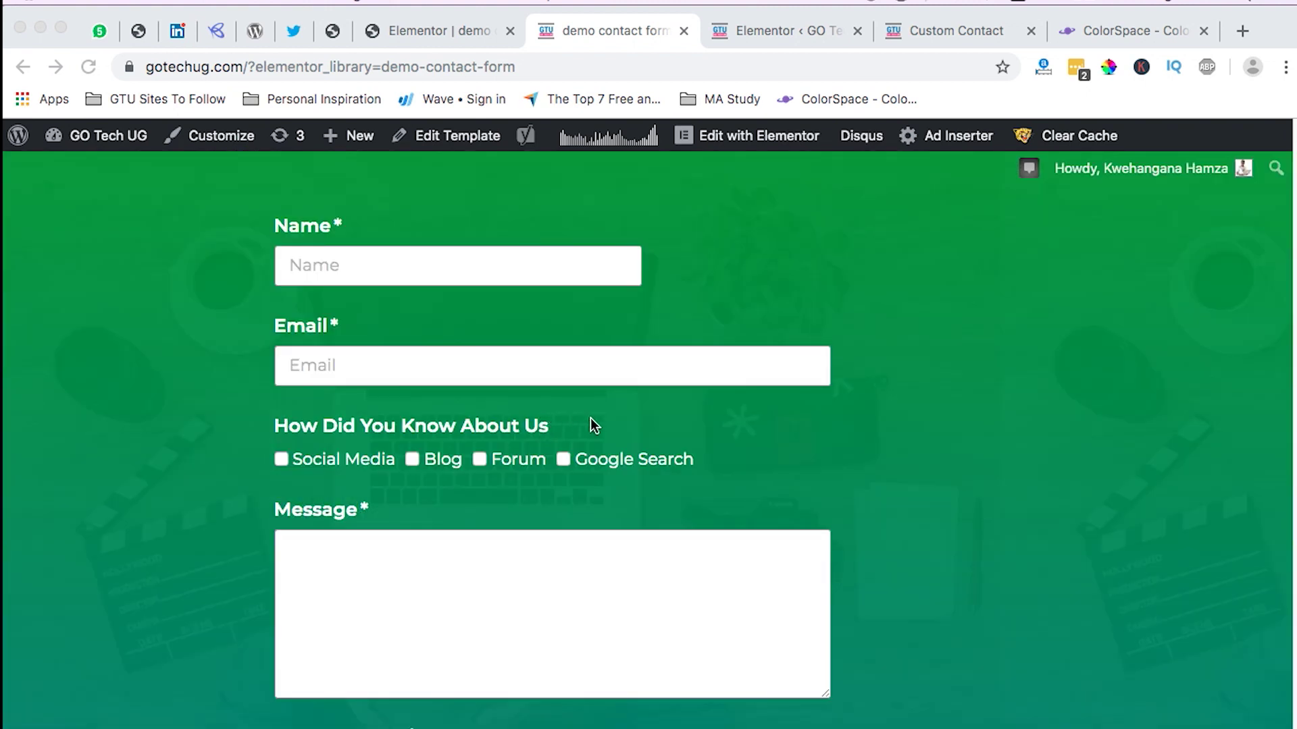
{"action": "left_click", "coordinate": [957, 30]}
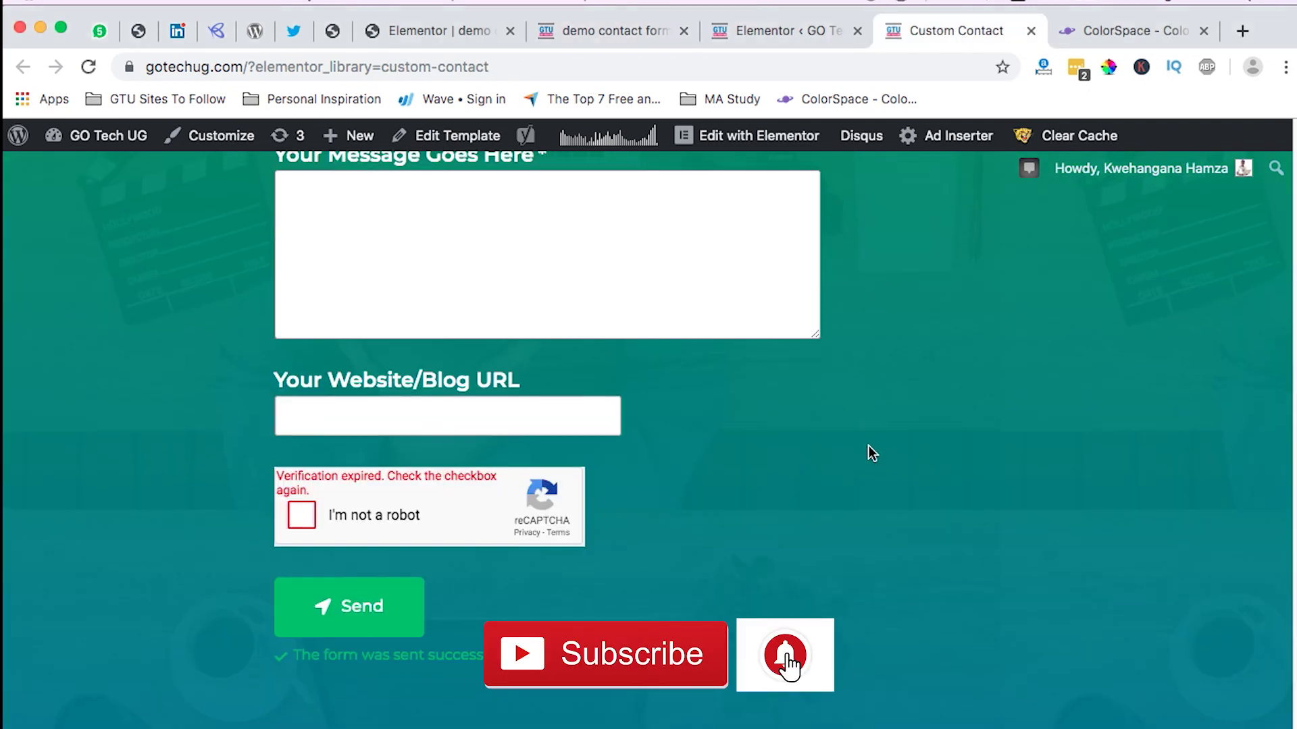
{"action": "scroll", "coordinate": [868, 445], "scroll_direction": "up", "scroll_amount": 12}
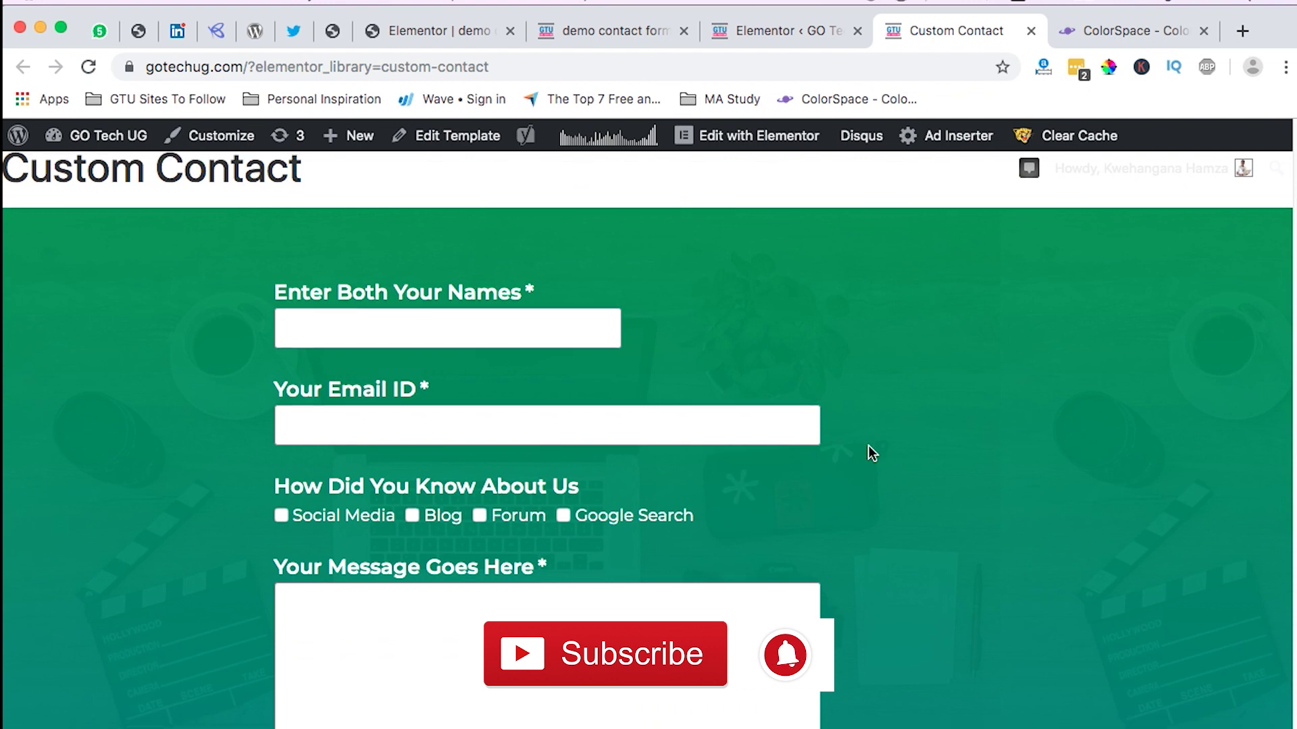
{"action": "scroll", "coordinate": [868, 446], "scroll_direction": "down", "scroll_amount": 2}
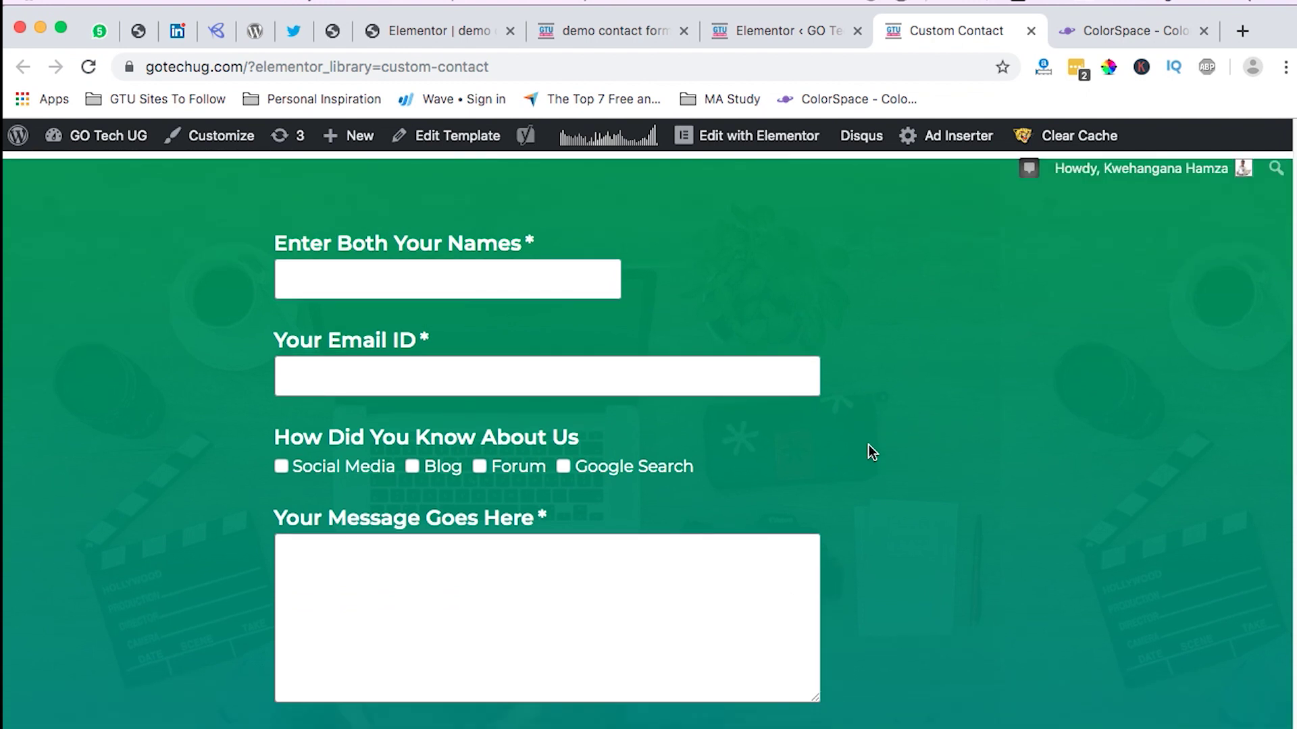